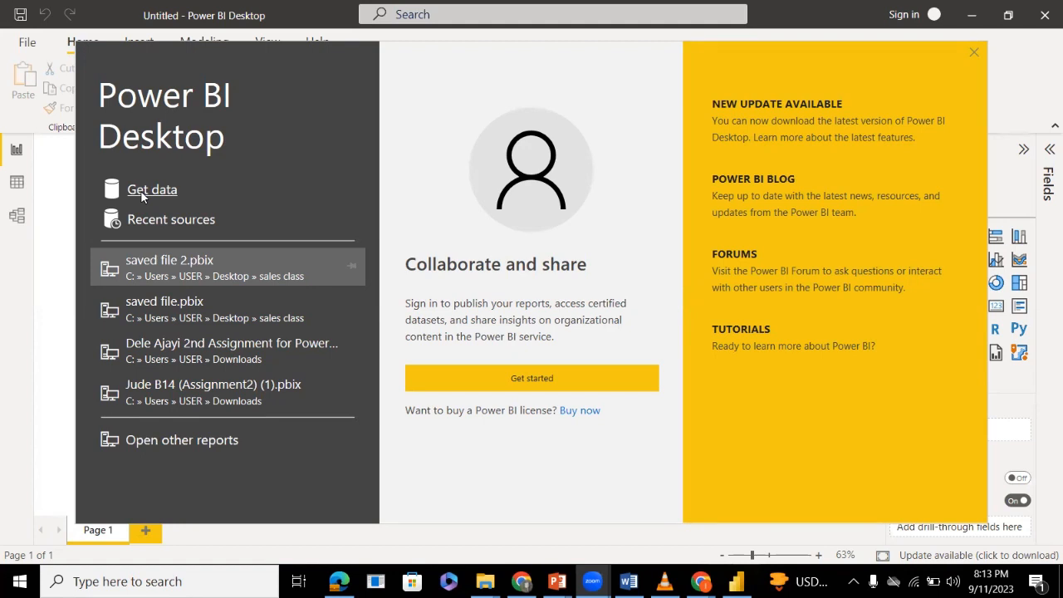
Connect to the Excel workbook "Apocolypse Food Prep - Relationship Tutorial" in the Desktop folder as the data source.
{"action": "left_click", "coordinate": [140, 190]}
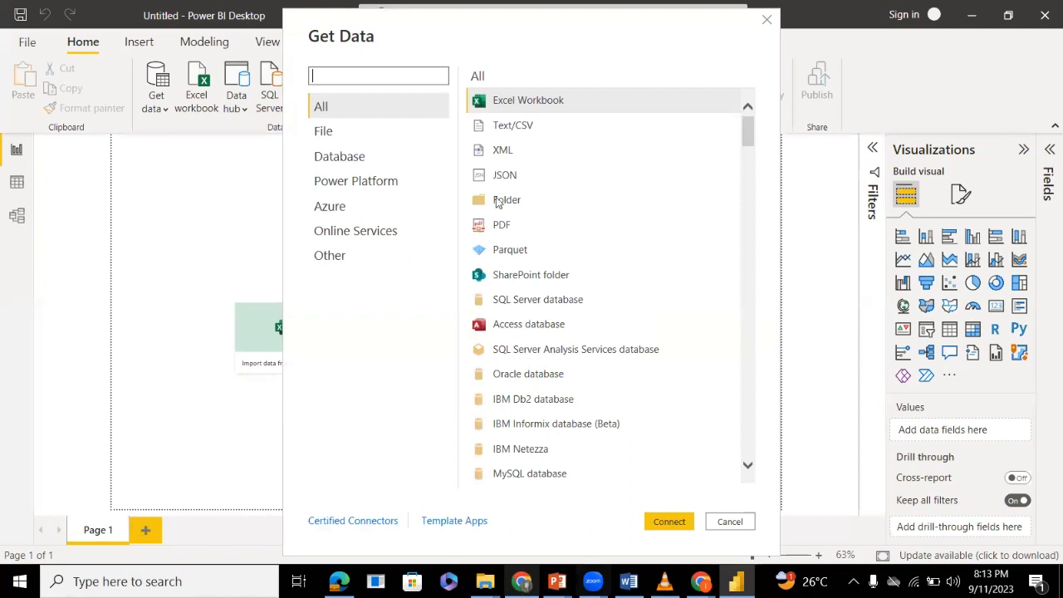
{"action": "left_click", "coordinate": [670, 522]}
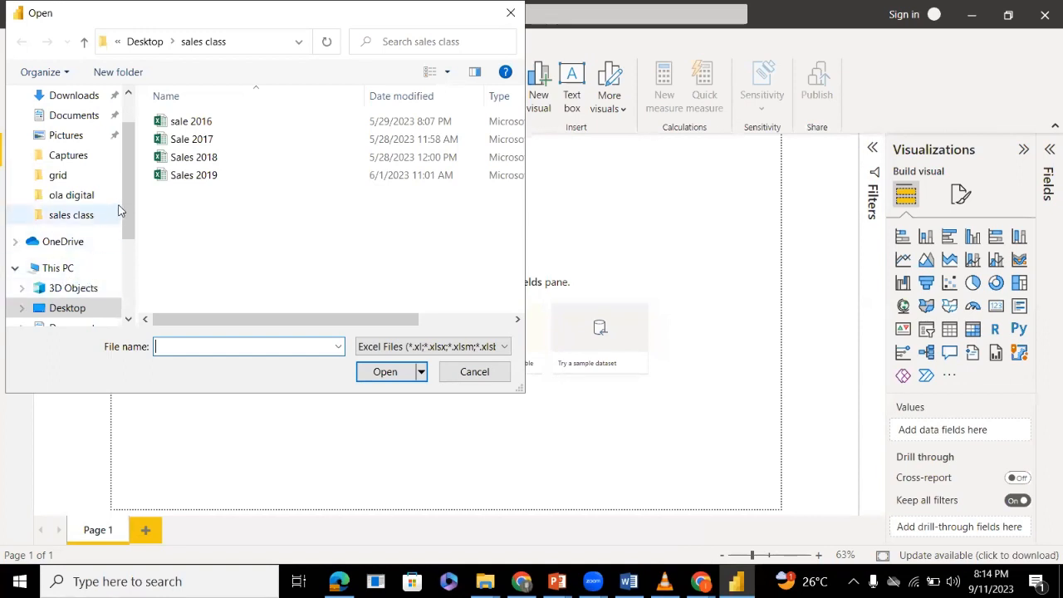
{"action": "scroll", "coordinate": [124, 215], "scroll_direction": "down", "scroll_amount": 1}
{"action": "scroll", "coordinate": [125, 219], "scroll_direction": "down", "scroll_amount": 1}
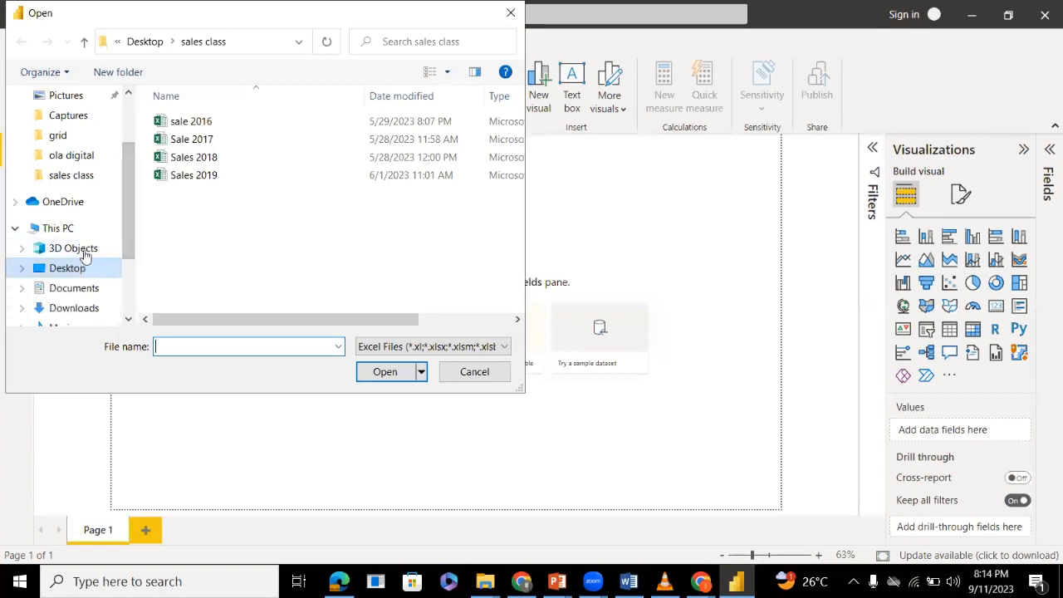
{"action": "left_click", "coordinate": [83, 175]}
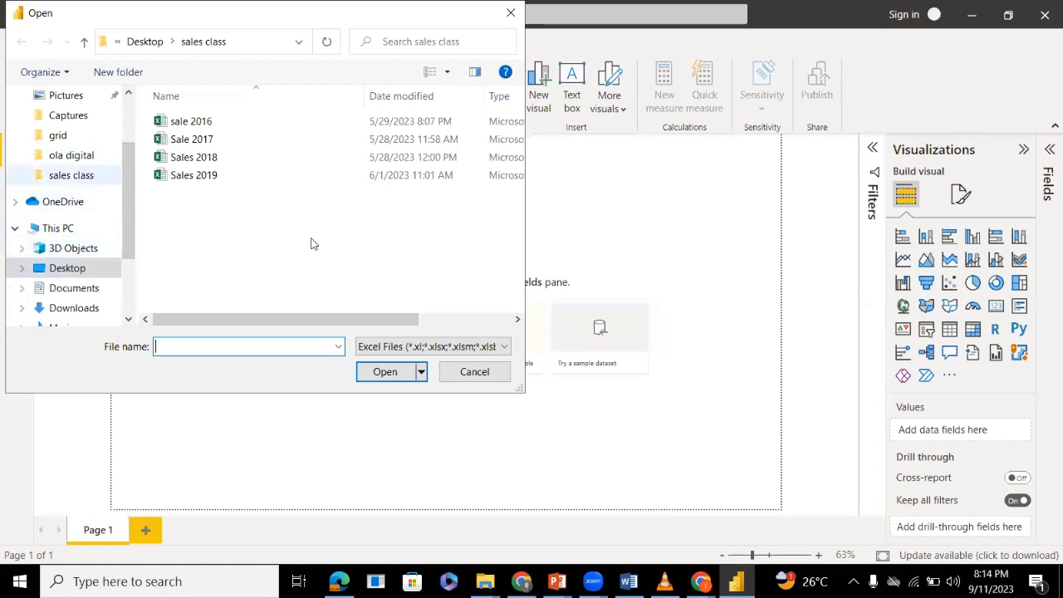
{"action": "left_click", "coordinate": [150, 44]}
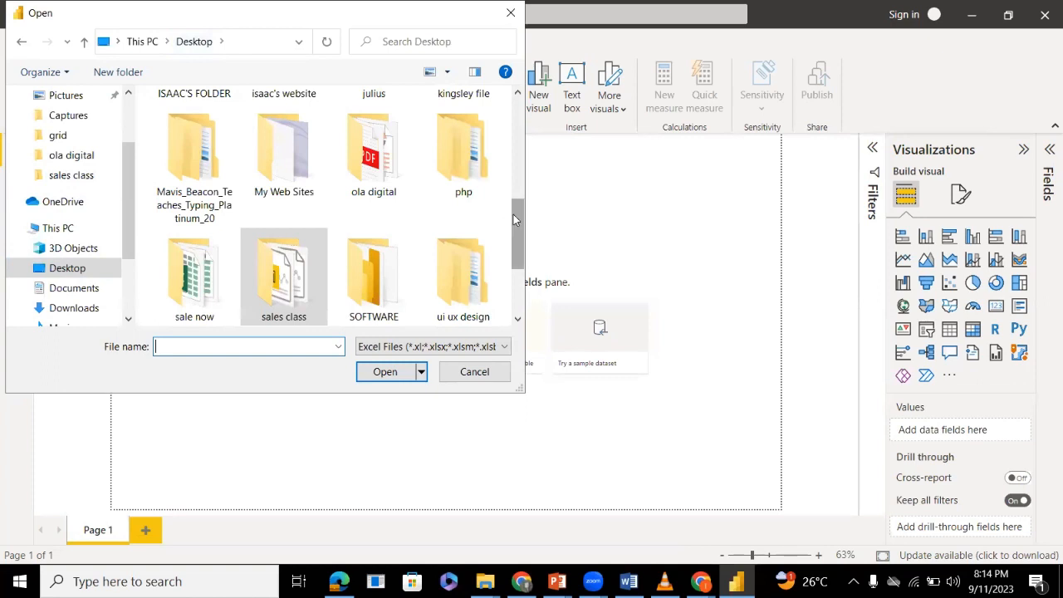
{"action": "scroll", "coordinate": [513, 222], "scroll_direction": "down", "scroll_amount": 2}
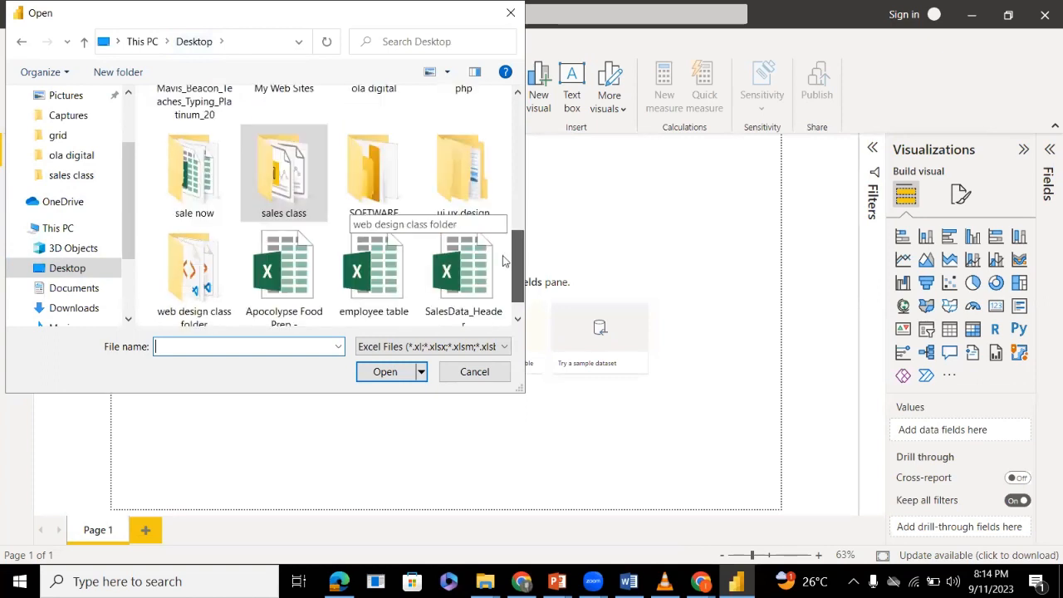
{"action": "left_click", "coordinate": [314, 255]}
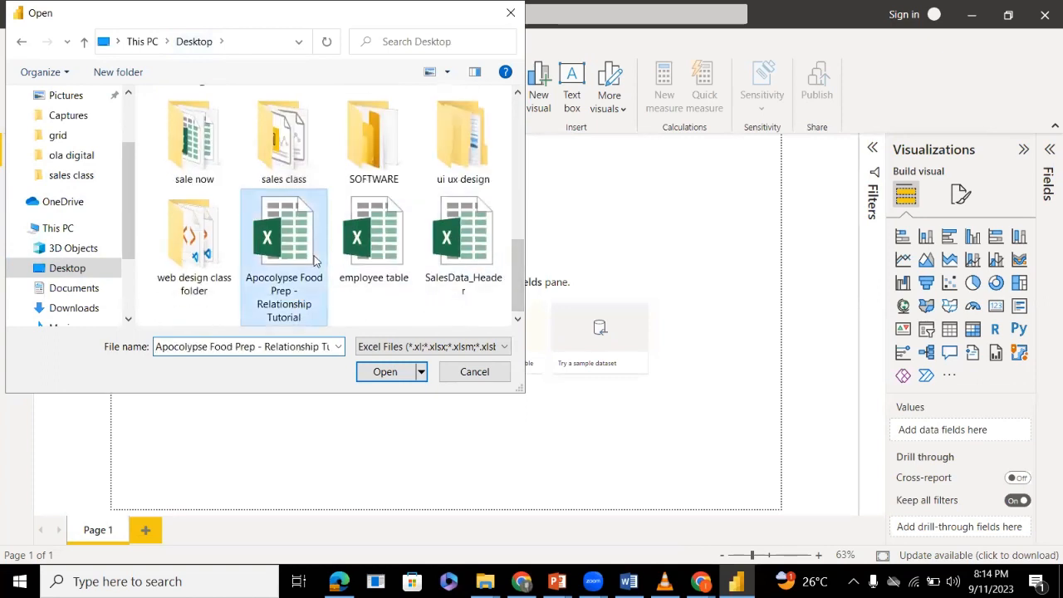
{"action": "left_click", "coordinate": [397, 374]}
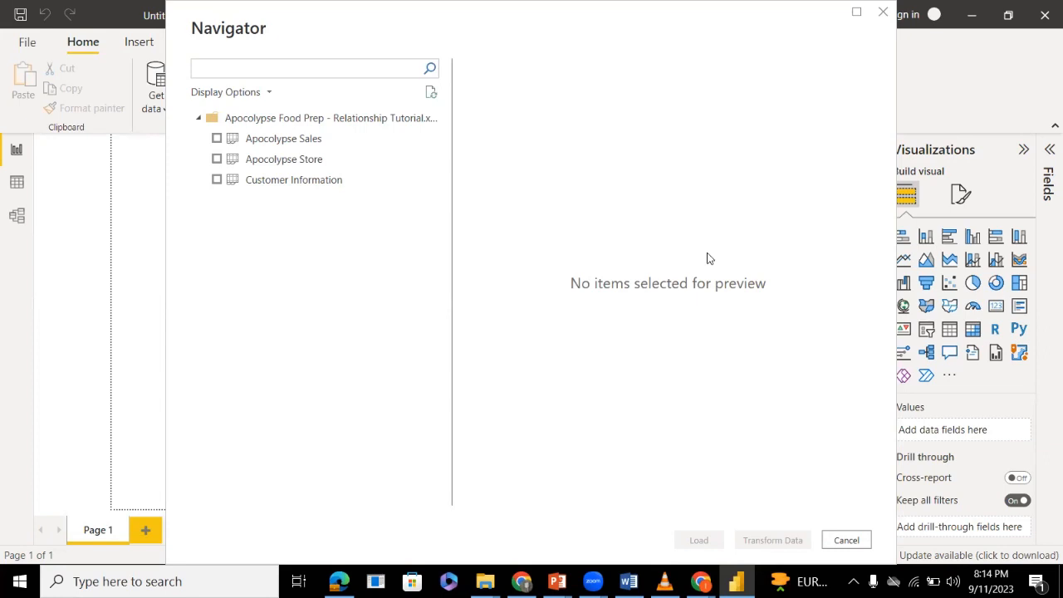
Load the Apocolypse Sales, Apocolypse Store and Customer Information tables into the report and show the list of loaded tables.
{"action": "left_click", "coordinate": [217, 139]}
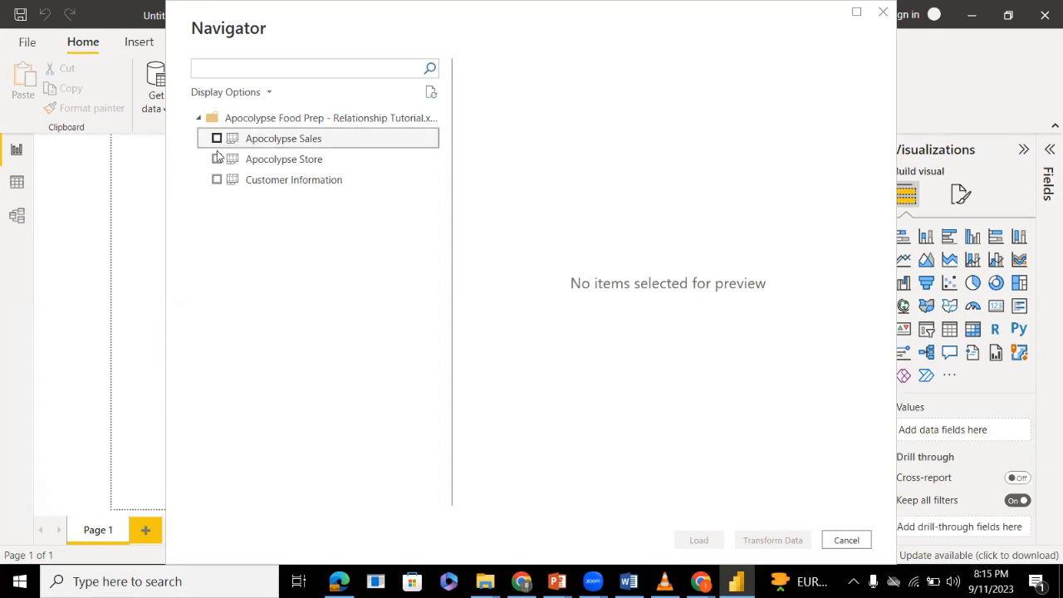
{"action": "left_click", "coordinate": [217, 158]}
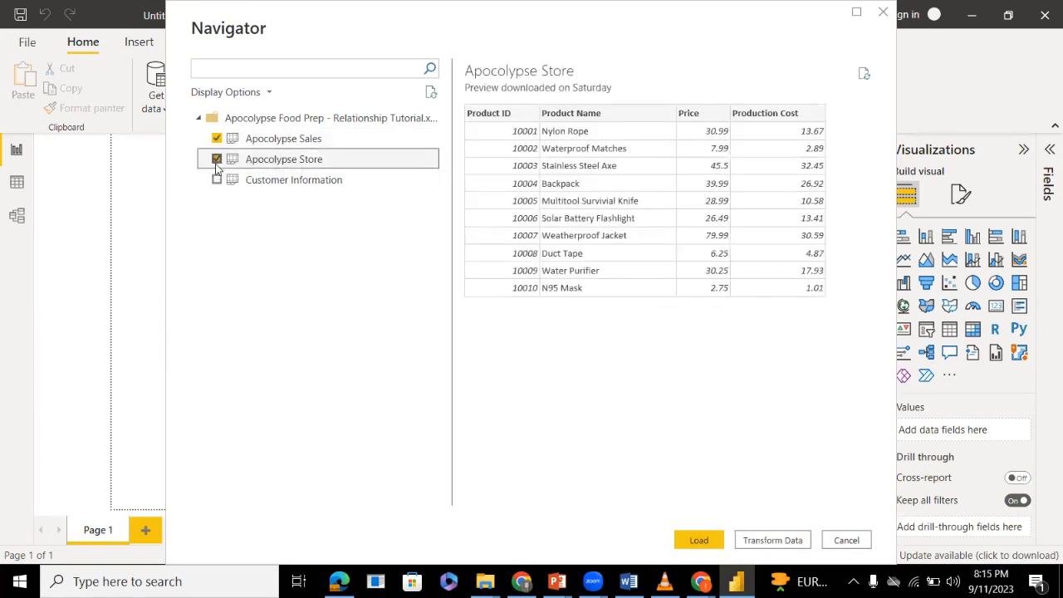
{"action": "left_click", "coordinate": [217, 180]}
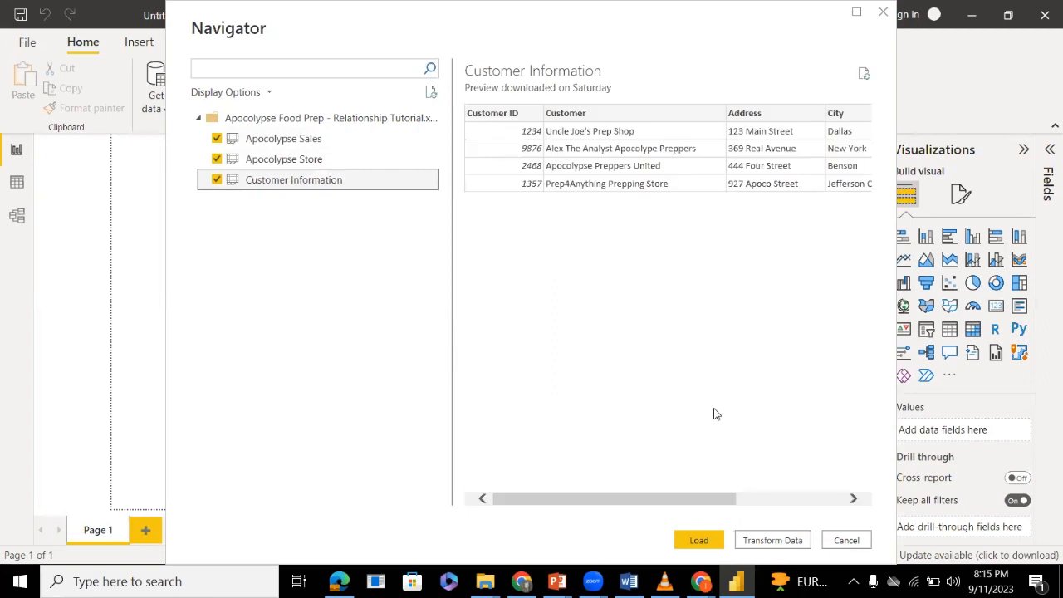
{"action": "left_click", "coordinate": [713, 540]}
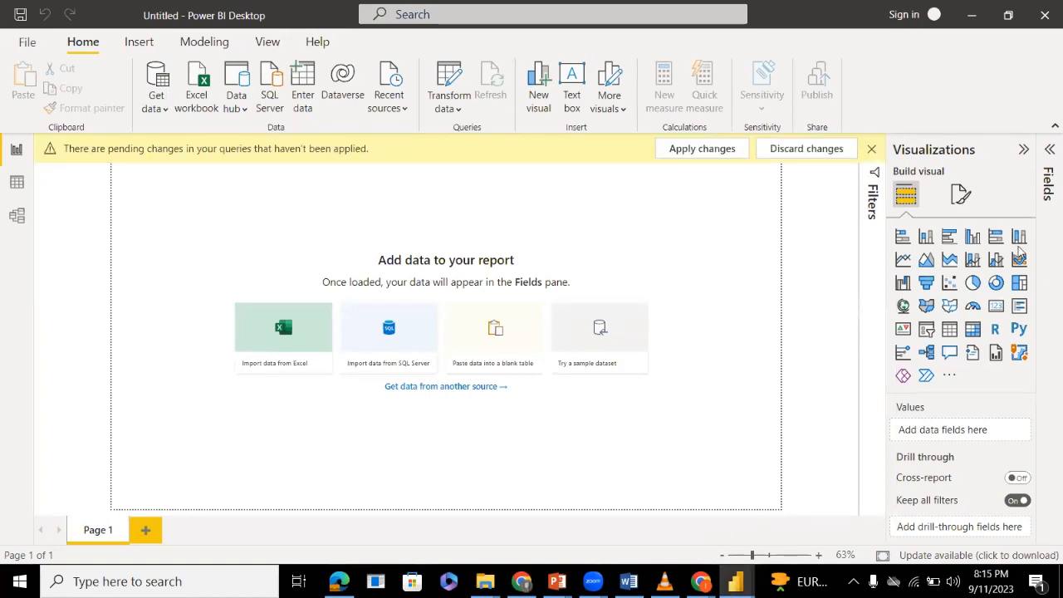
{"action": "left_click", "coordinate": [1047, 163]}
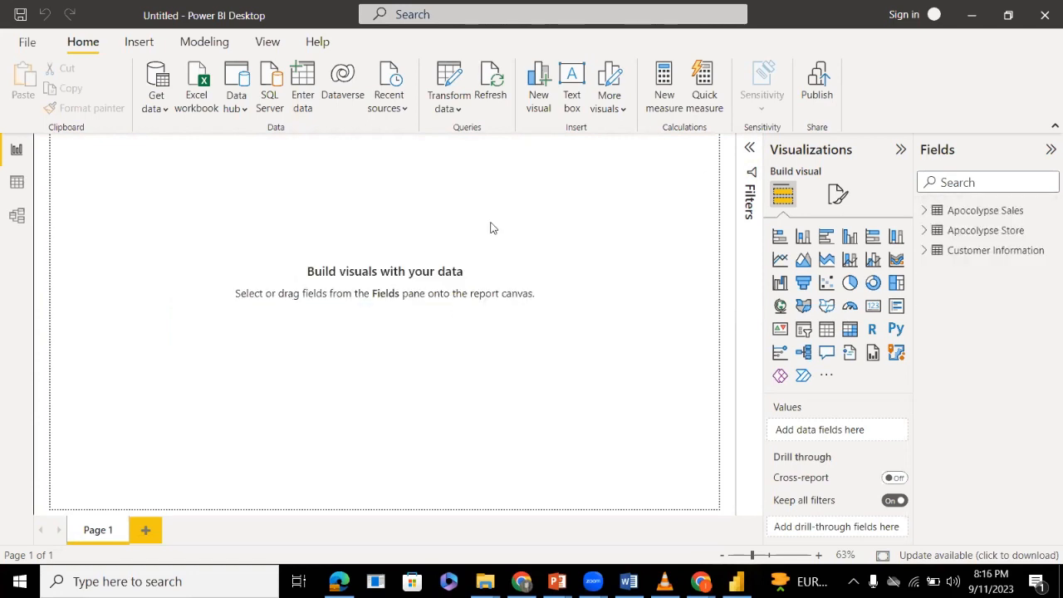
Examine the rows and columns of the Apocolypse Sales table, and return to the report canvas.
{"action": "left_click", "coordinate": [923, 219]}
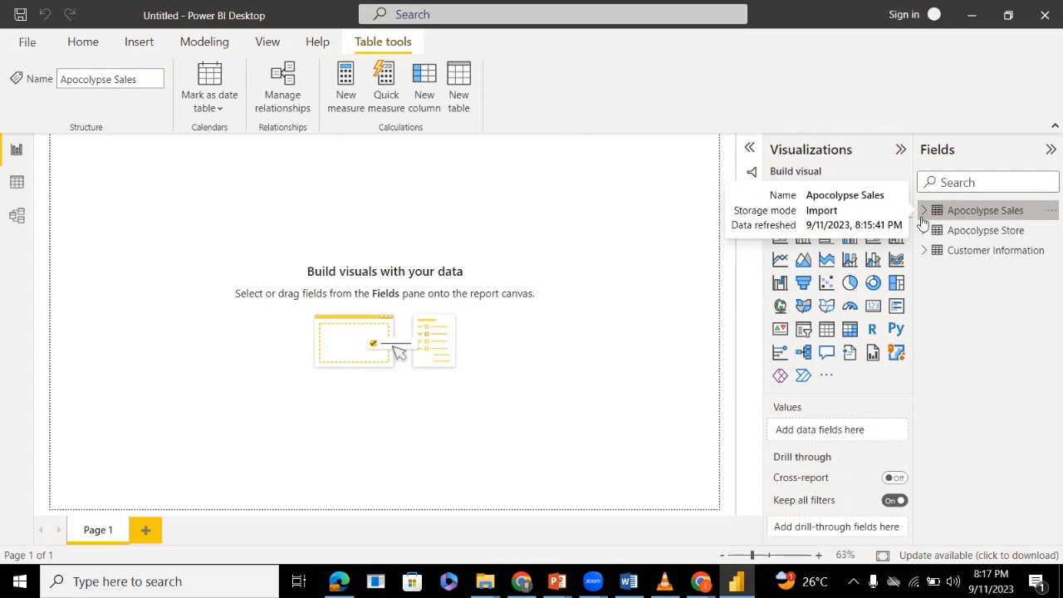
{"action": "left_click", "coordinate": [15, 188]}
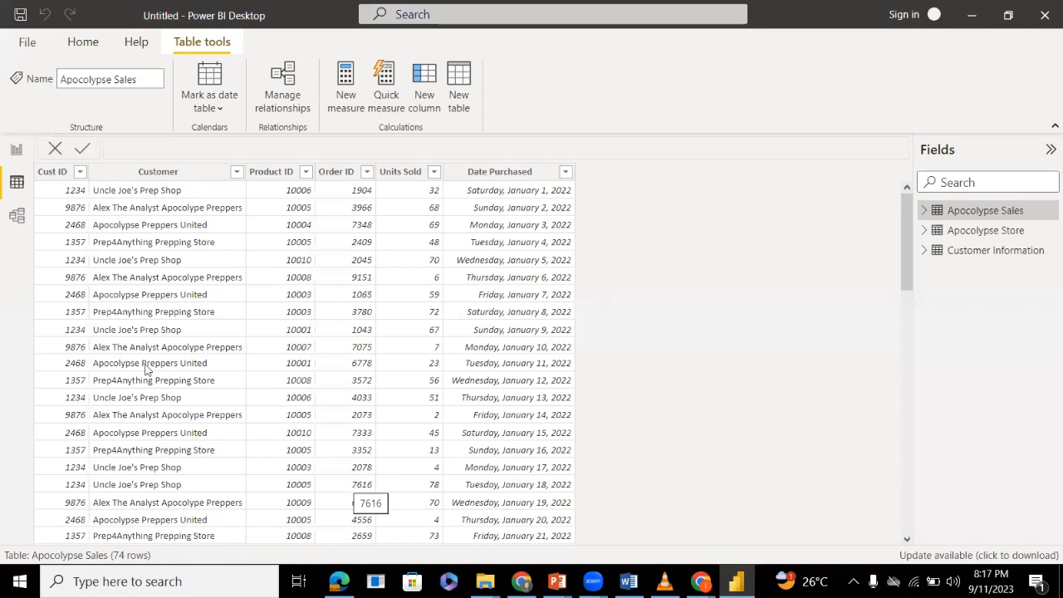
{"action": "left_click", "coordinate": [17, 149]}
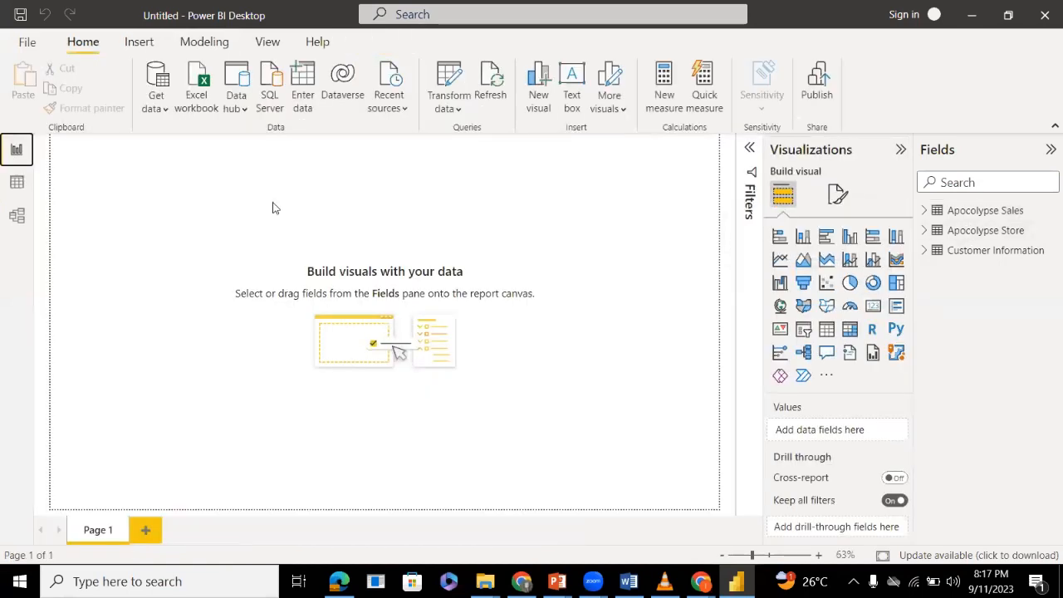
Expand the Apocolypse Sales table to list its fields and view the commands available for it.
{"action": "left_click", "coordinate": [927, 211]}
{"action": "right_click", "coordinate": [962, 212]}
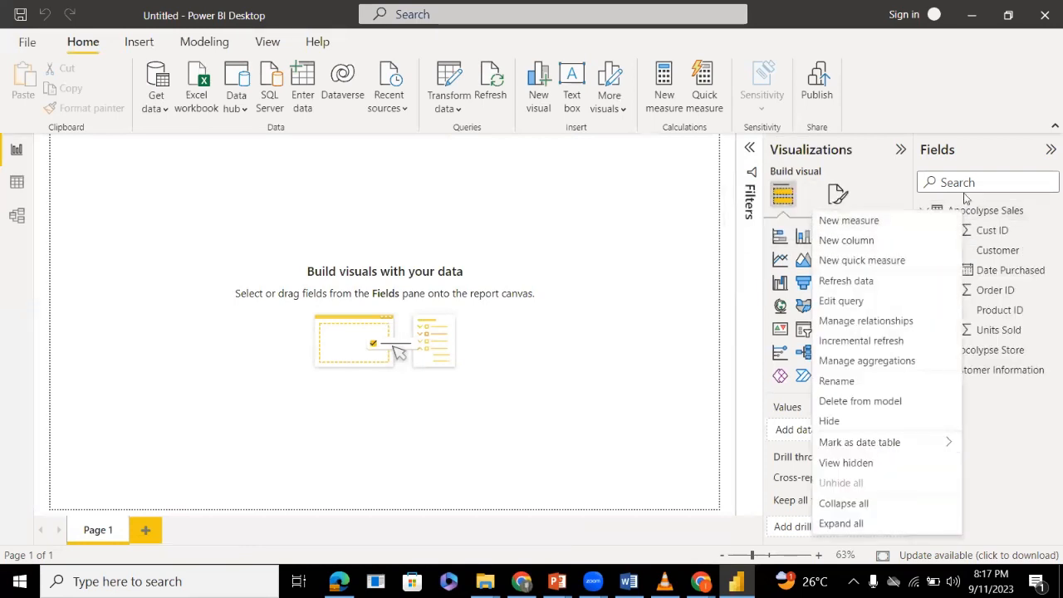
{"action": "left_click", "coordinate": [967, 130]}
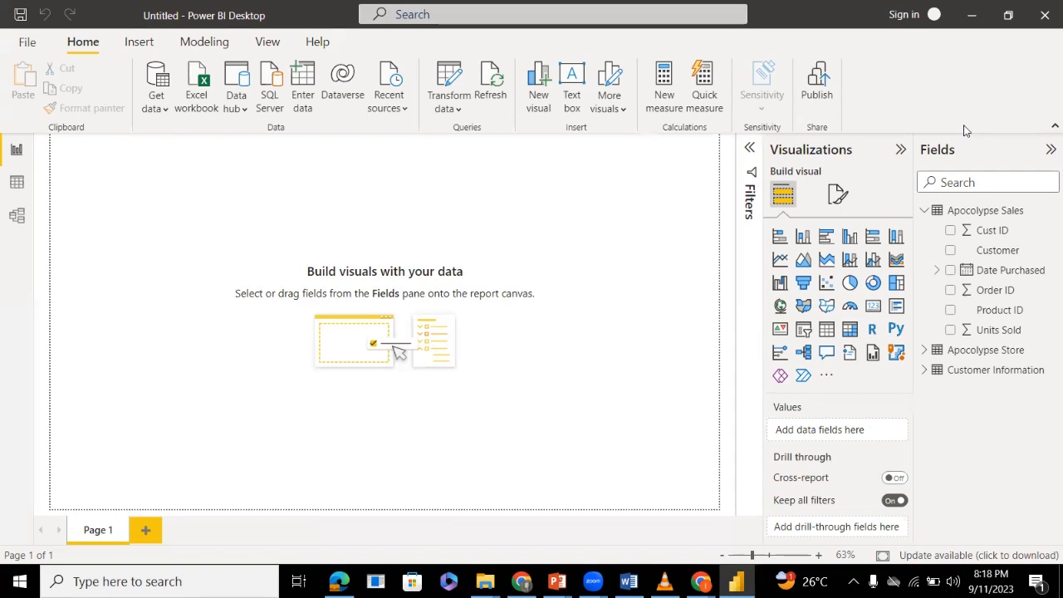
Review the Apocolypse Sales records and the Apocolypse Store field names in the data view, and return to the report canvas.
{"action": "left_click", "coordinate": [16, 184]}
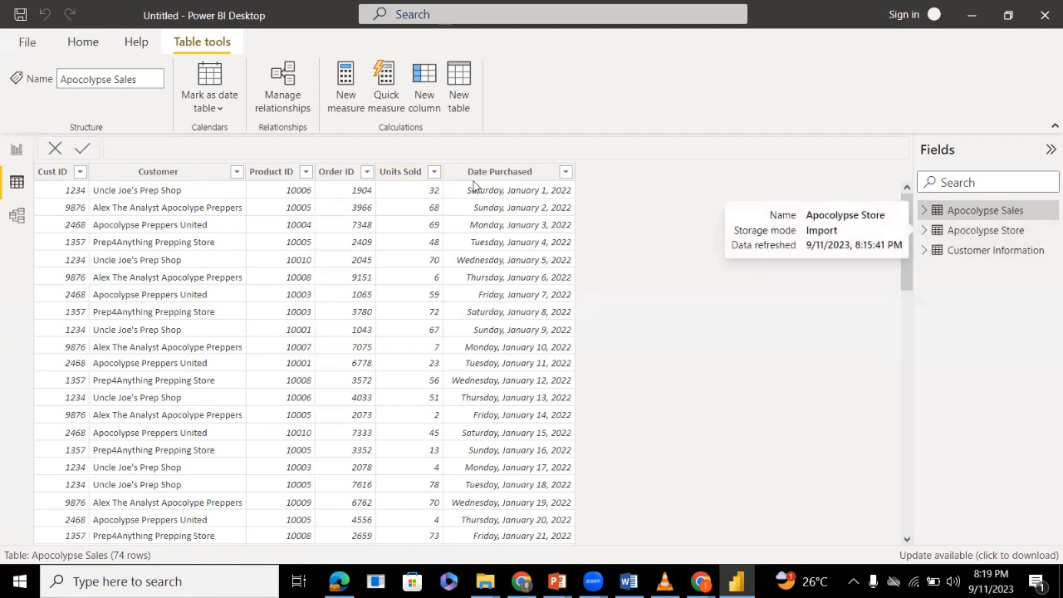
{"action": "left_click", "coordinate": [924, 231]}
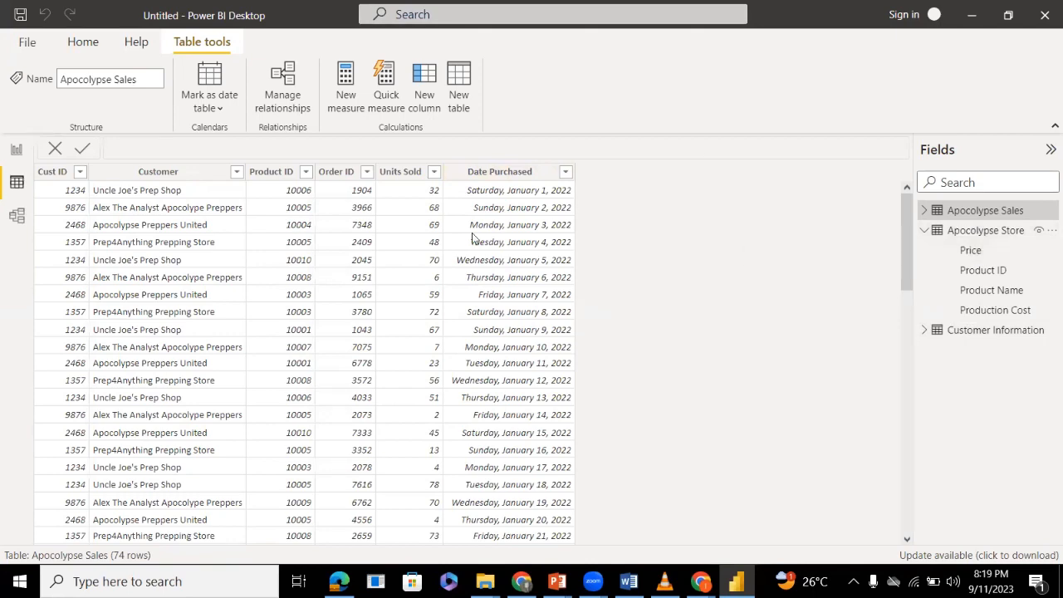
{"action": "left_click", "coordinate": [17, 150]}
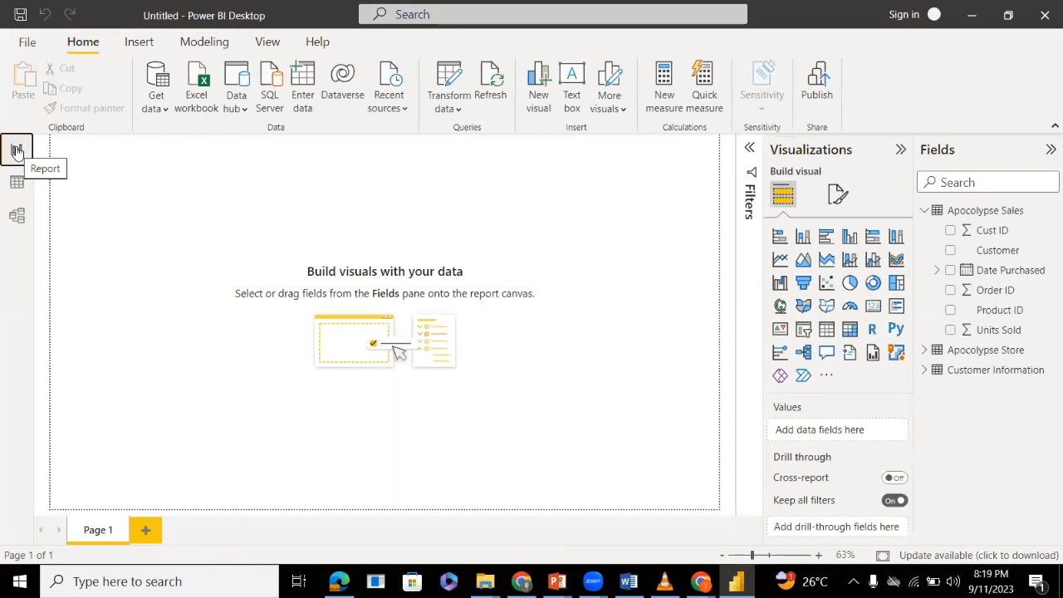
{"action": "left_click", "coordinate": [13, 189]}
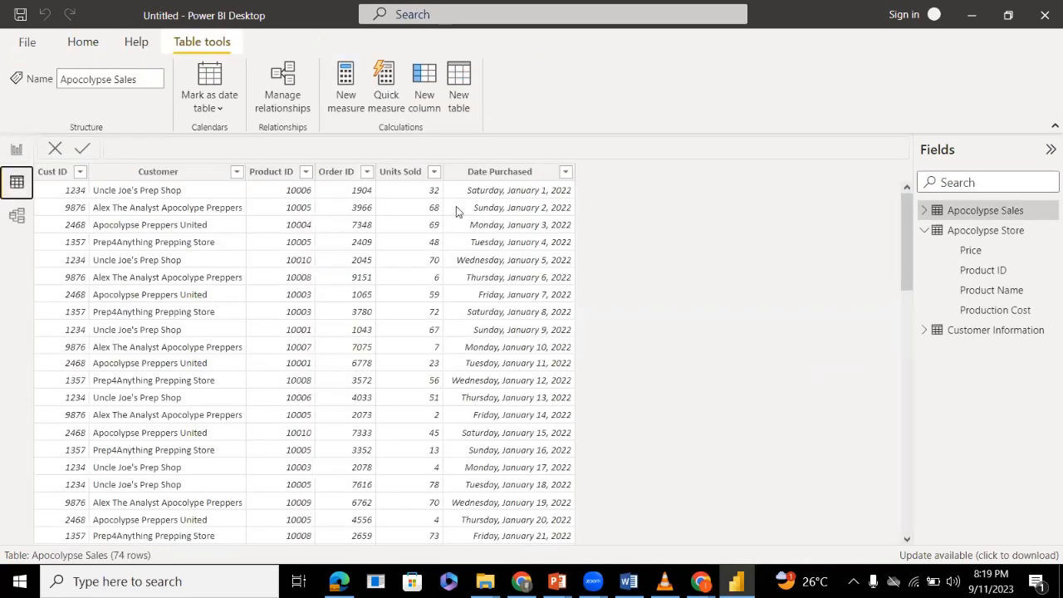
{"action": "left_click", "coordinate": [16, 150]}
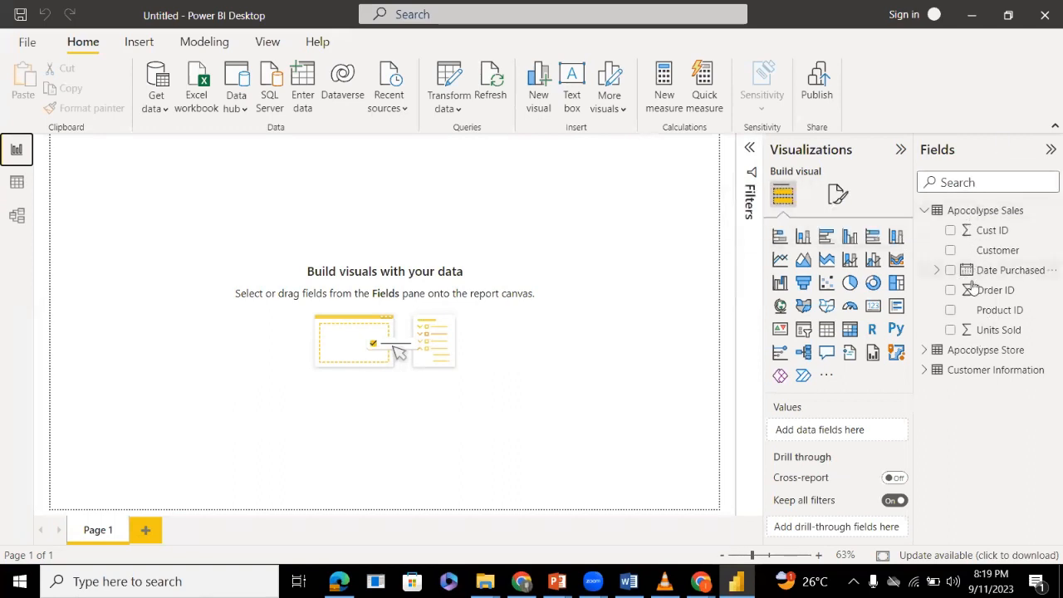
List the Apocolypse Store fields beside the report and check the Apocolypse Sales records once more in the data view.
{"action": "left_click", "coordinate": [925, 350]}
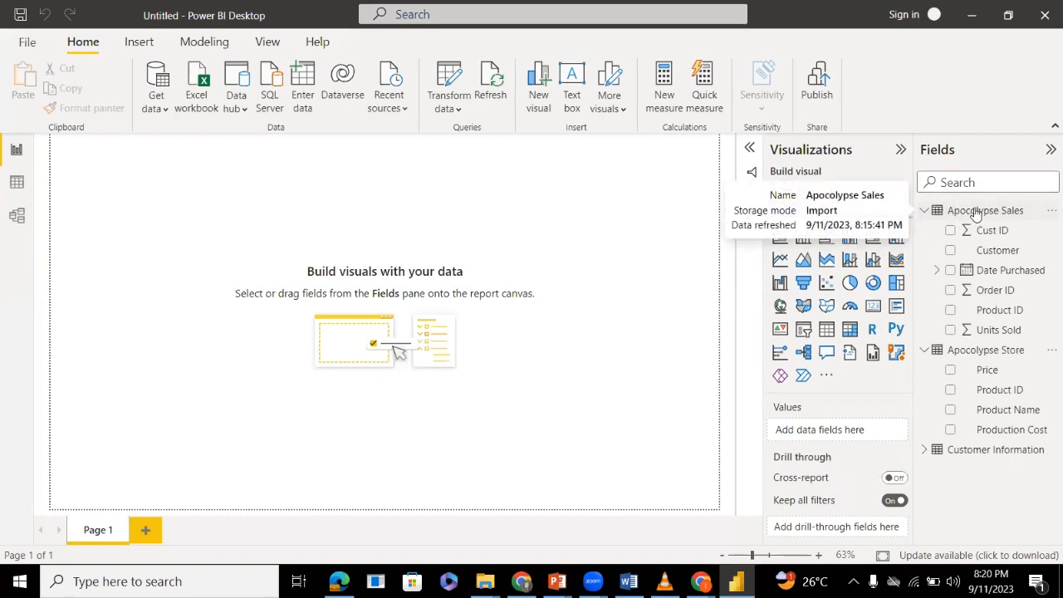
{"action": "left_click", "coordinate": [17, 182]}
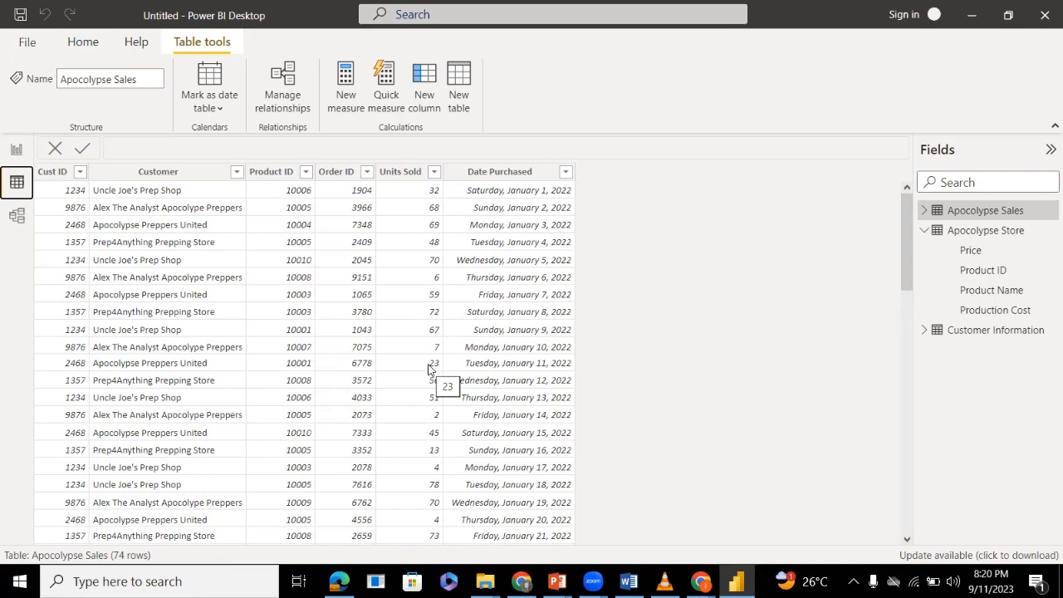
{"action": "left_click", "coordinate": [17, 150]}
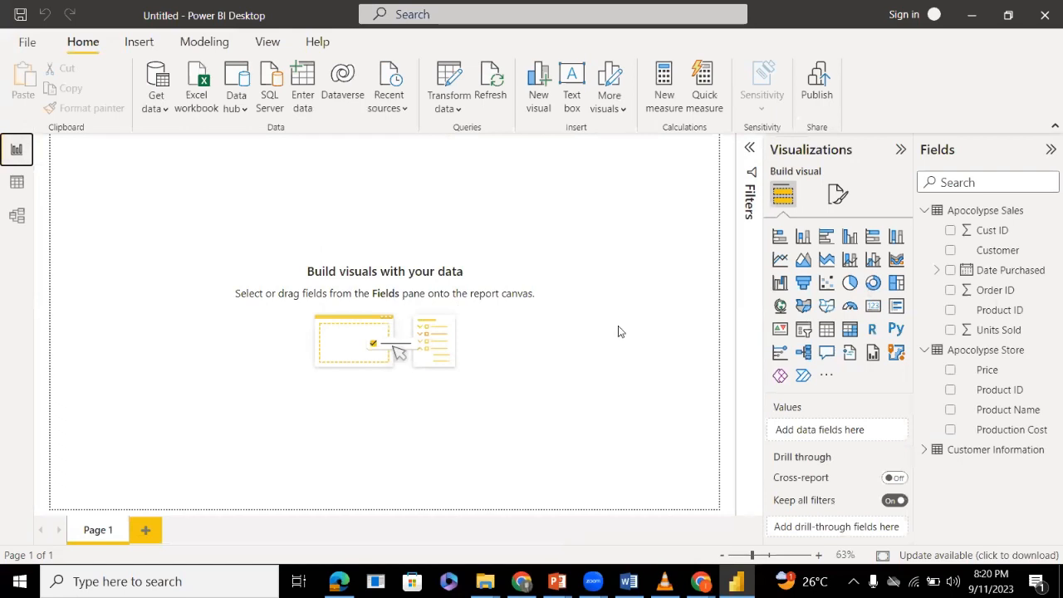
Add a new measure to the Apocolypse Sales table.
{"action": "left_click", "coordinate": [974, 208]}
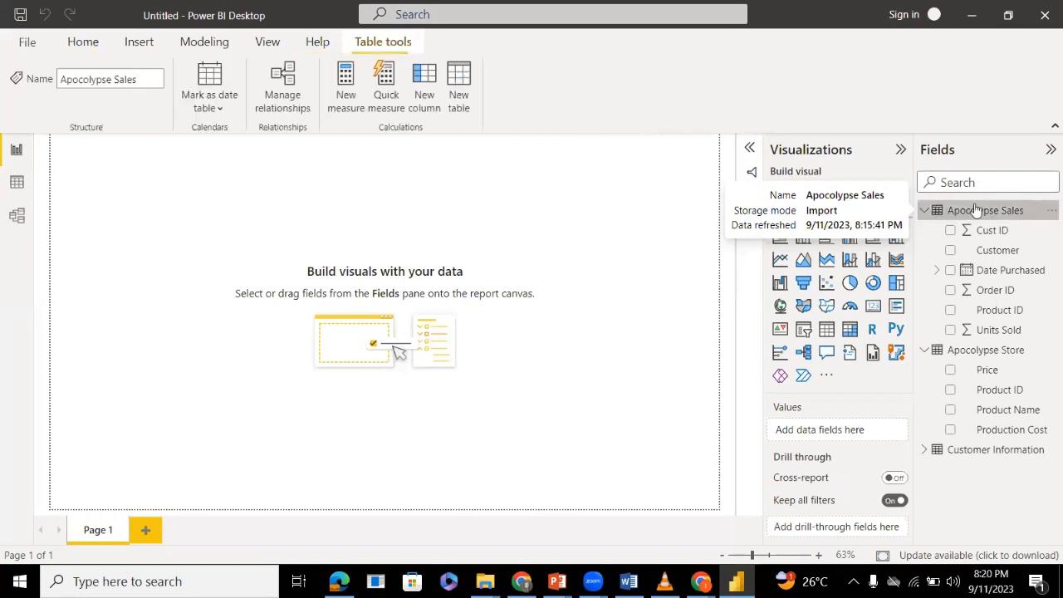
{"action": "right_click", "coordinate": [972, 211]}
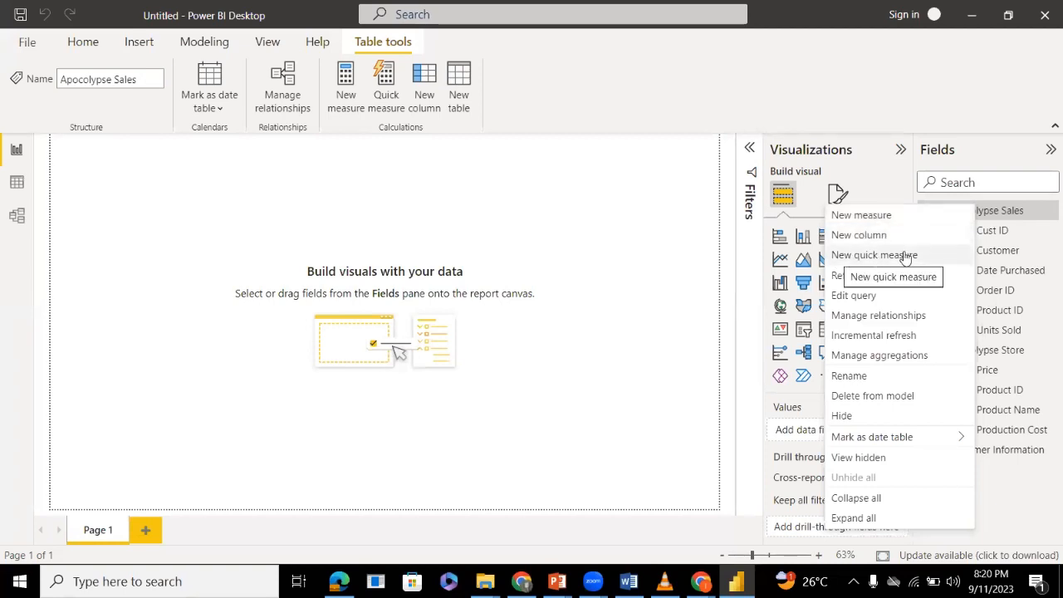
{"action": "left_click", "coordinate": [853, 215]}
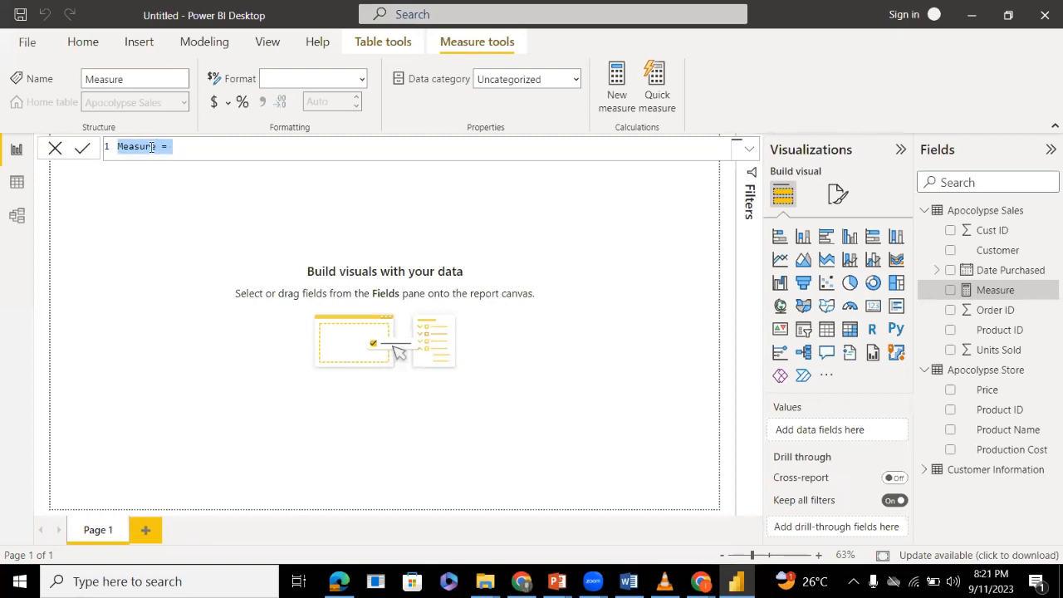
Replace the default measure name in the formula with Total Unit Sold.
{"action": "double_click", "coordinate": [142, 147]}
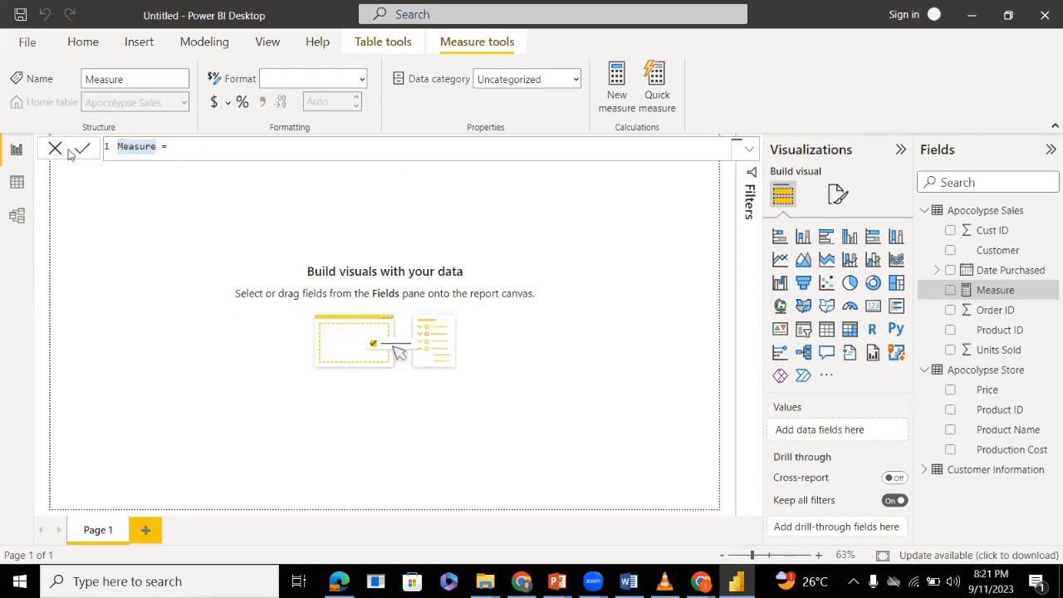
{"action": "double_click", "coordinate": [140, 148]}
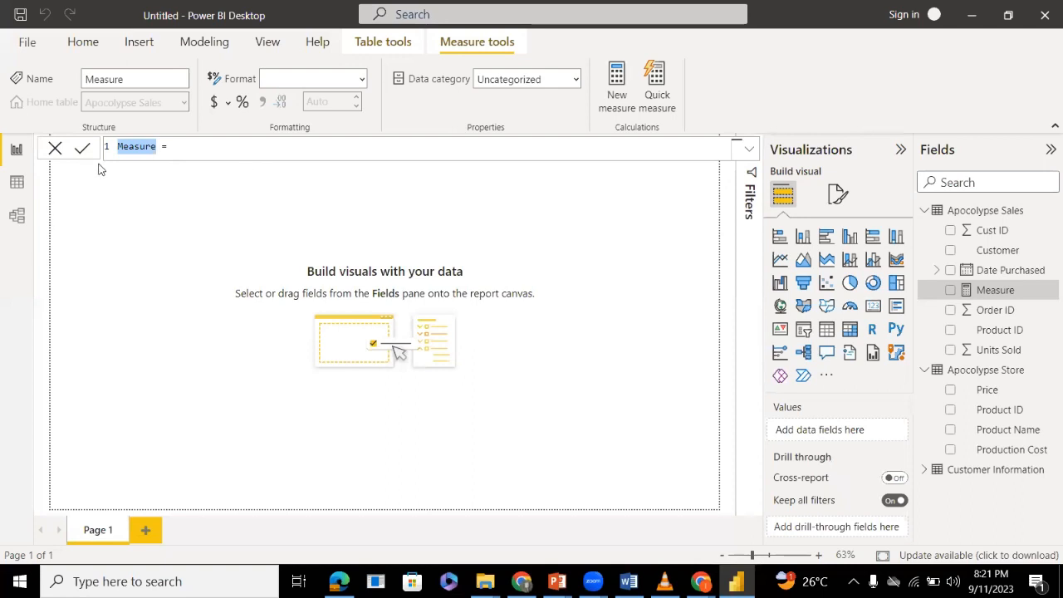
{"action": "left_click", "coordinate": [133, 151]}
{"action": "triple_click", "coordinate": [133, 151]}
{"action": "double_click", "coordinate": [133, 152]}
{"action": "type", "text": "Total"}
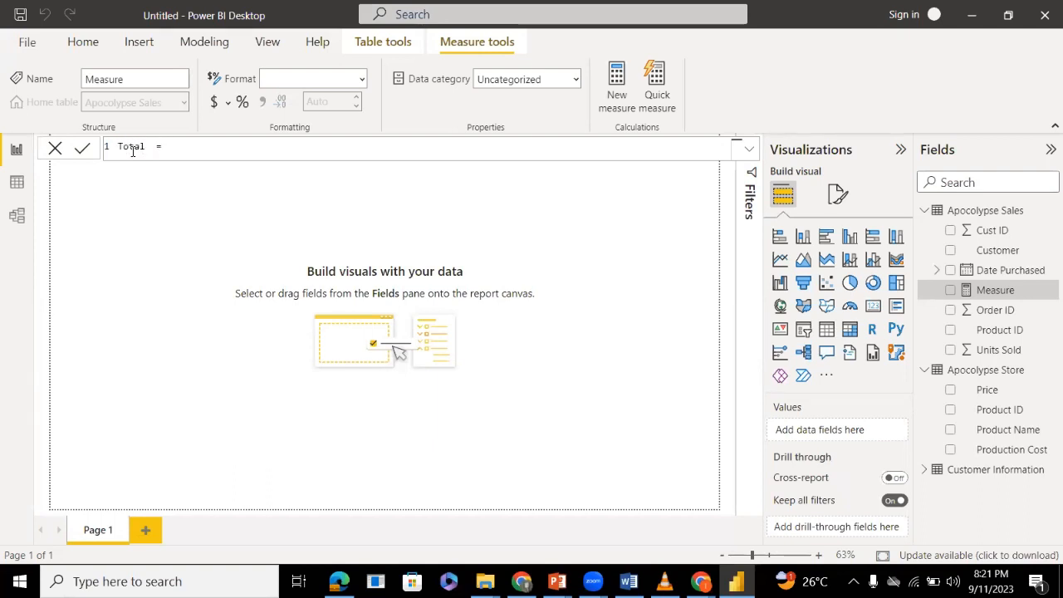
{"action": "type", "text": " Unit Sold"}
Begin the Total Unit Sold expression with the SUM function and clear the Apocolypse Sales table reference from its argument.
{"action": "left_click", "coordinate": [236, 147]}
{"action": "type", "text": "sum"}
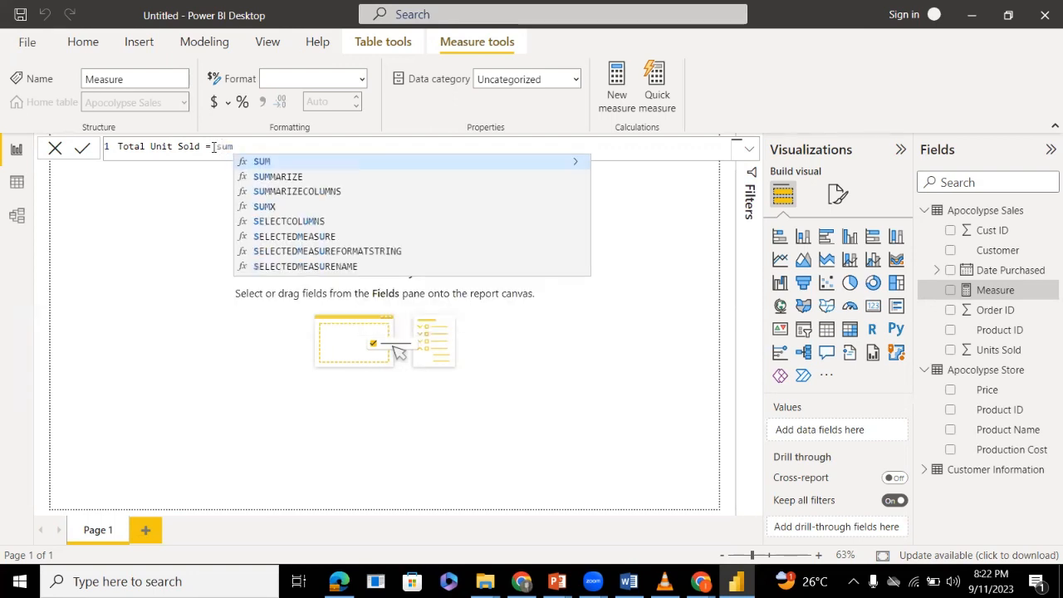
{"action": "double_click", "coordinate": [276, 163]}
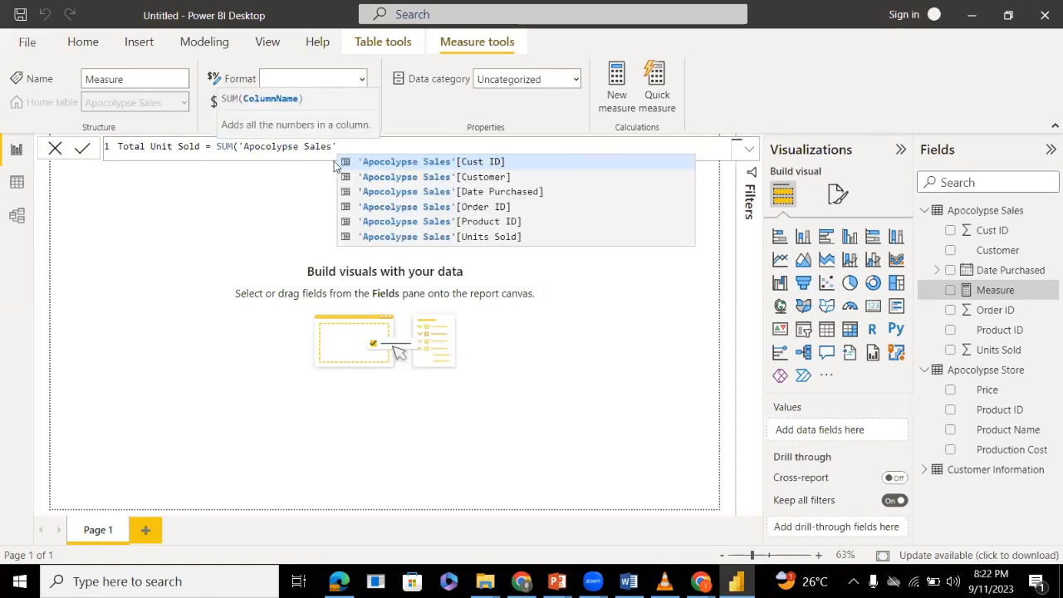
{"action": "key", "text": "BackSpace"}
{"action": "key", "text": "BackSpace"}
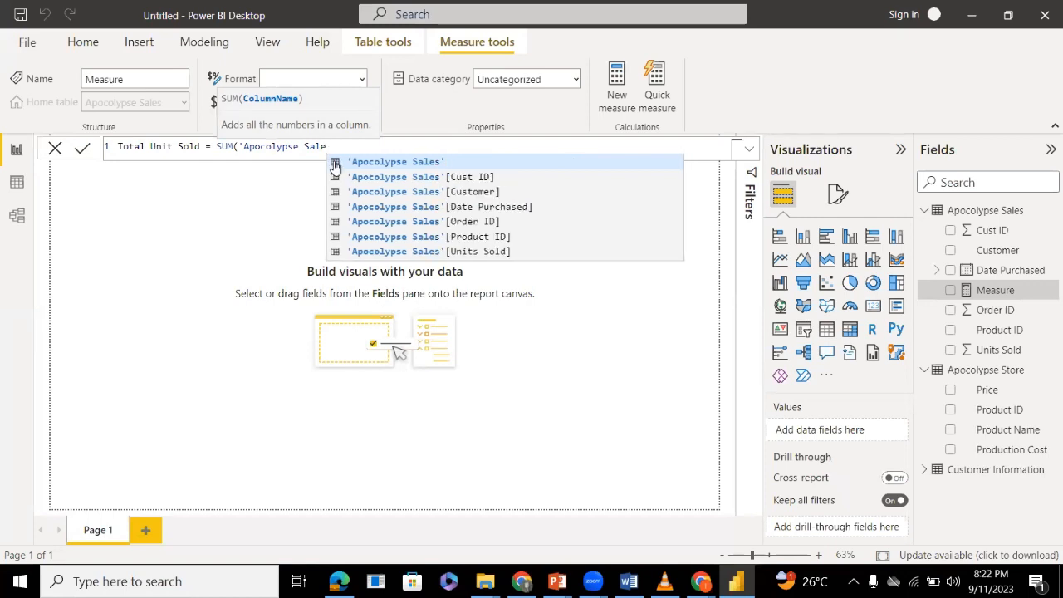
{"action": "key", "text": "BackSpace"}
{"action": "key", "text": "BackSpace"}
{"action": "key", "text": "BackSpace"}
{"action": "key", "text": "BackSpace"}
{"action": "key", "text": "BackSpace"}
{"action": "key", "text": "BackSpace"}
{"action": "key", "text": "BackSpace"}
{"action": "key", "text": "BackSpace"}
{"action": "key", "text": "BackSpace"}
{"action": "key", "text": "BackSpace"}
{"action": "key", "text": "BackSpace"}
{"action": "key", "text": "BackSpace"}
{"action": "key", "text": "BackSpace"}
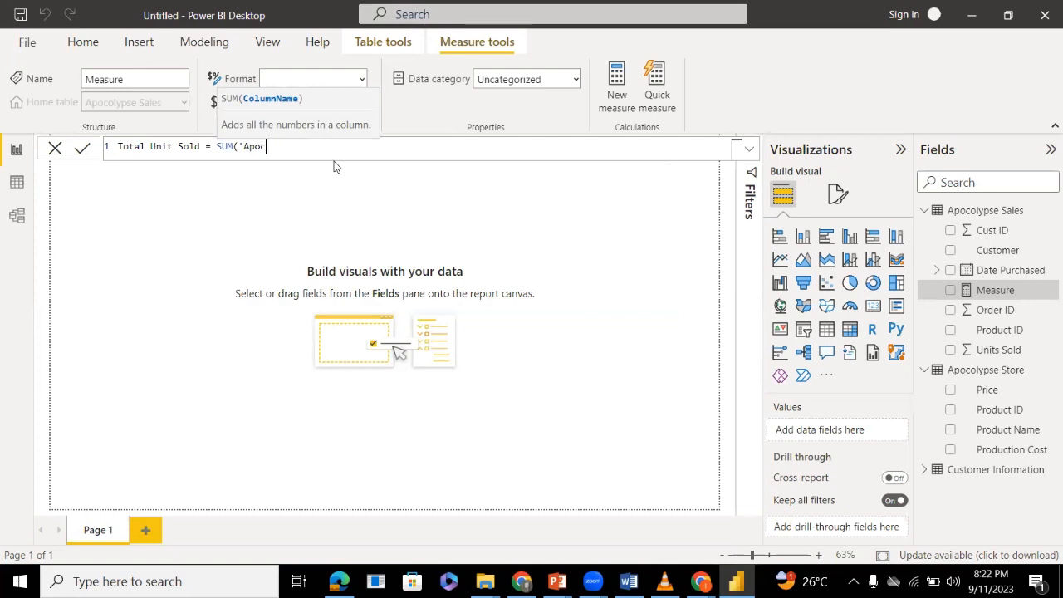
{"action": "key", "text": "BackSpace"}
{"action": "key", "text": "BackSpace"}
{"action": "key", "text": "BackSpace"}
Make the measure sum the Units Sold column of Apocolypse Sales, close the parenthesis and commit the formula.
{"action": "type", "text": "un"}
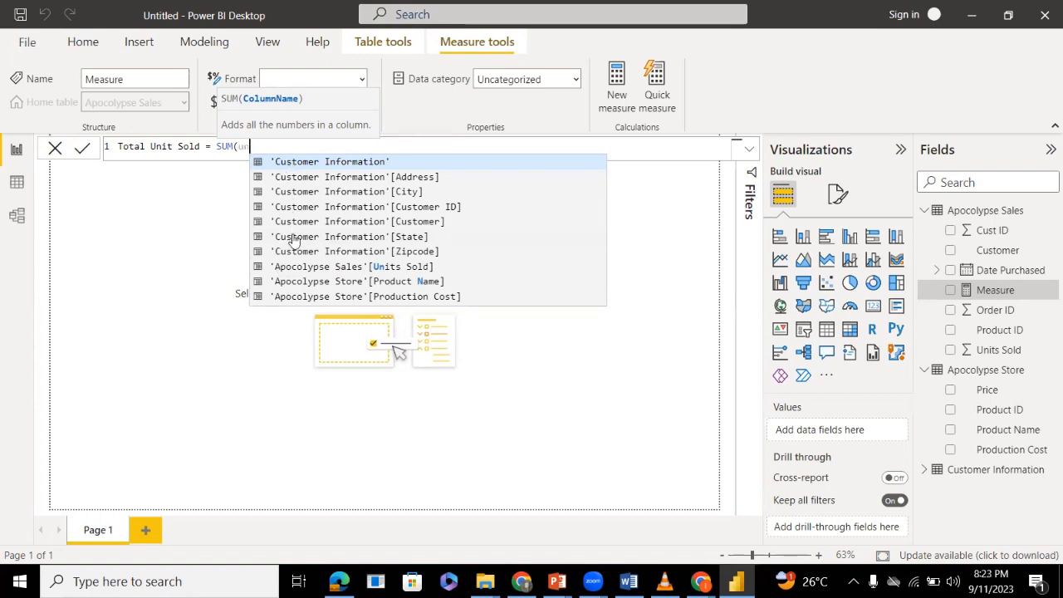
{"action": "left_click", "coordinate": [349, 267]}
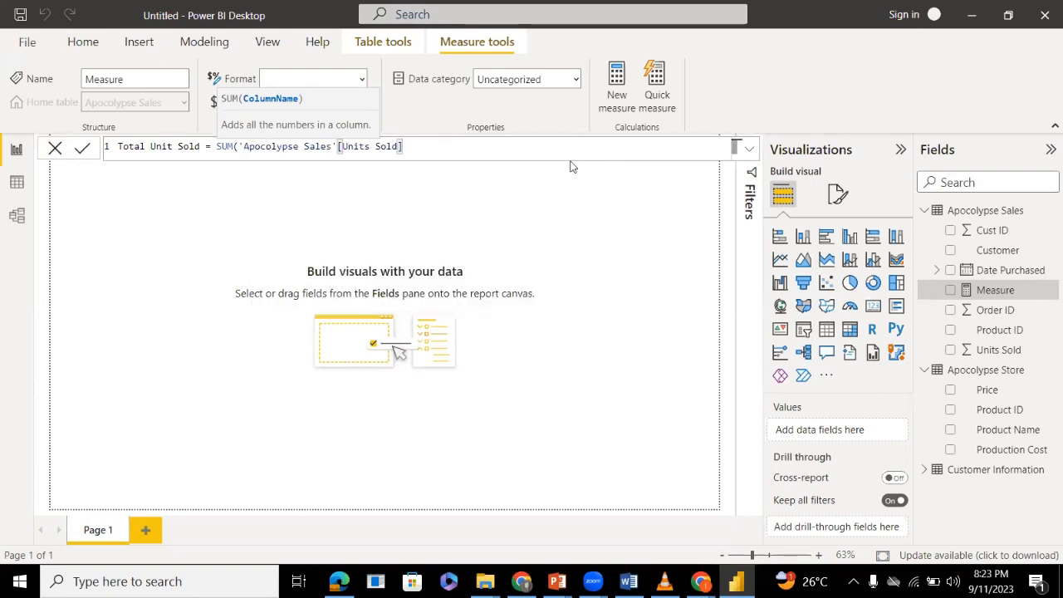
{"action": "type", "text": ")"}
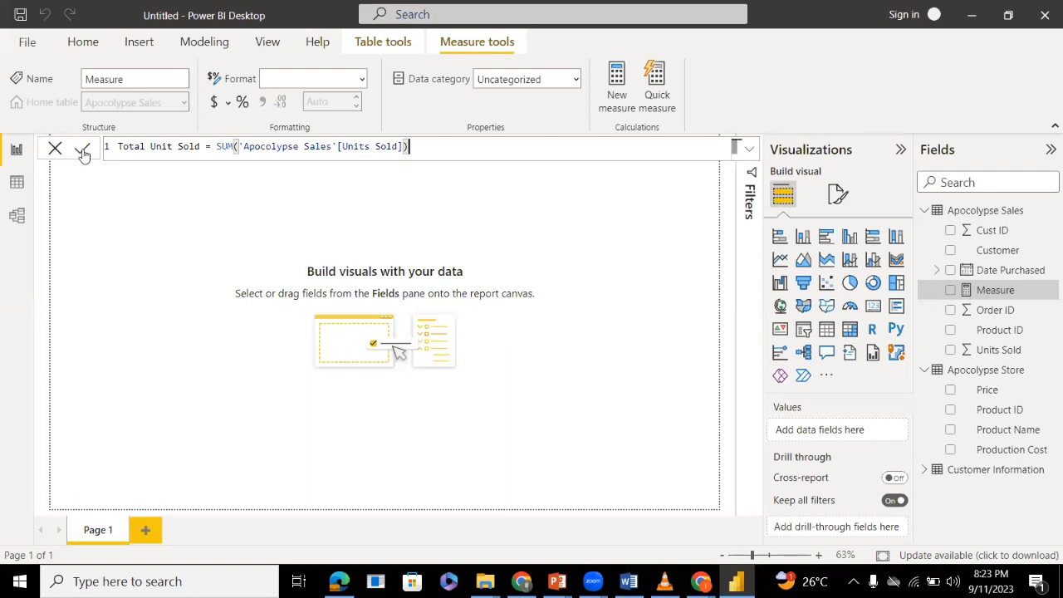
{"action": "left_click", "coordinate": [83, 149]}
{"action": "left_click", "coordinate": [81, 150]}
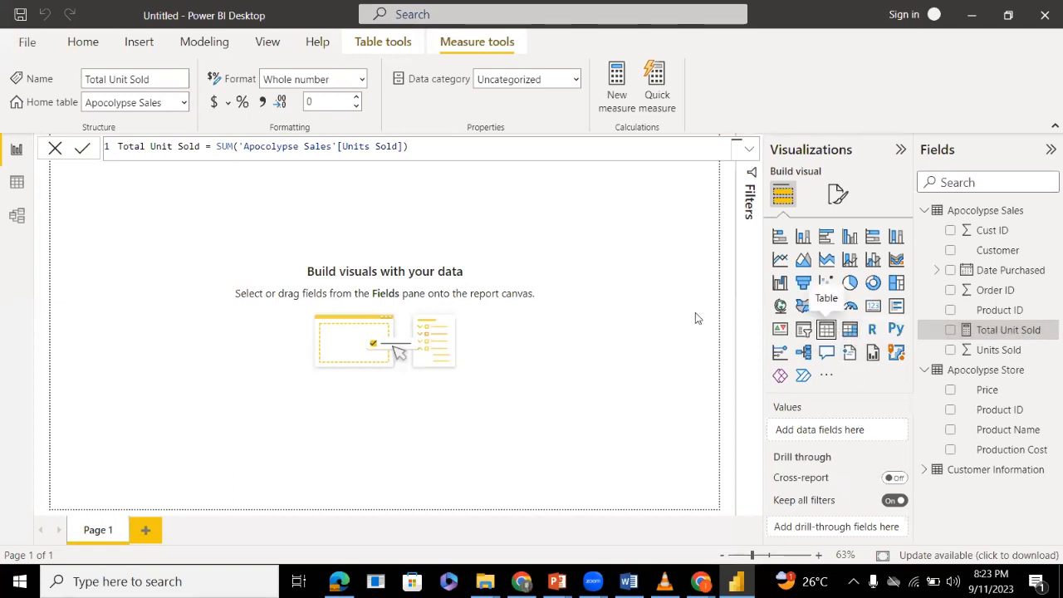
Add a table visual with Total Unit Sold and Customer as columns, and widen it to fit the full customer names.
{"action": "left_click", "coordinate": [827, 330]}
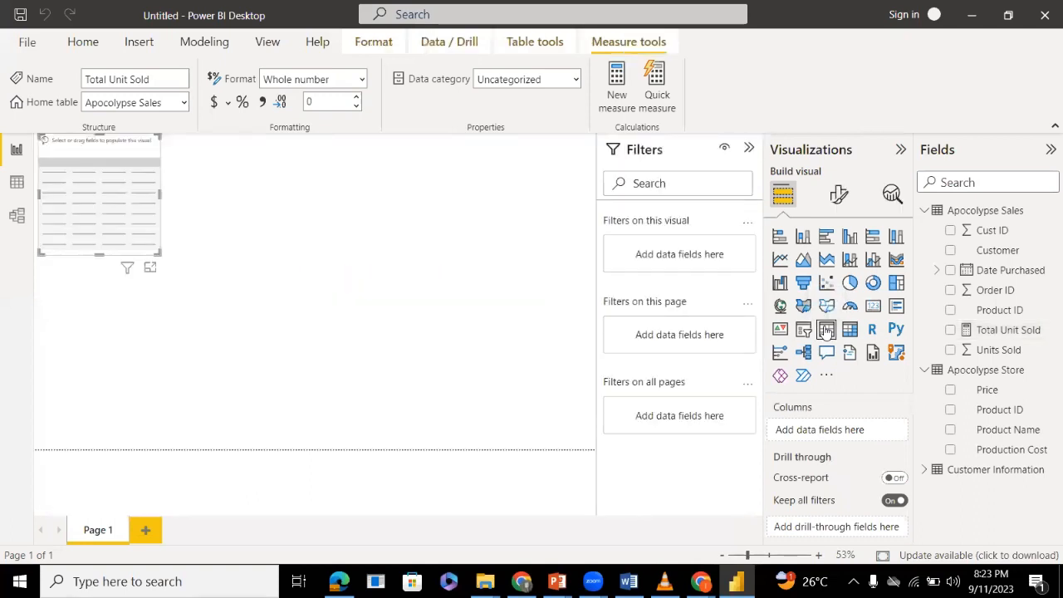
{"action": "left_click", "coordinate": [951, 330]}
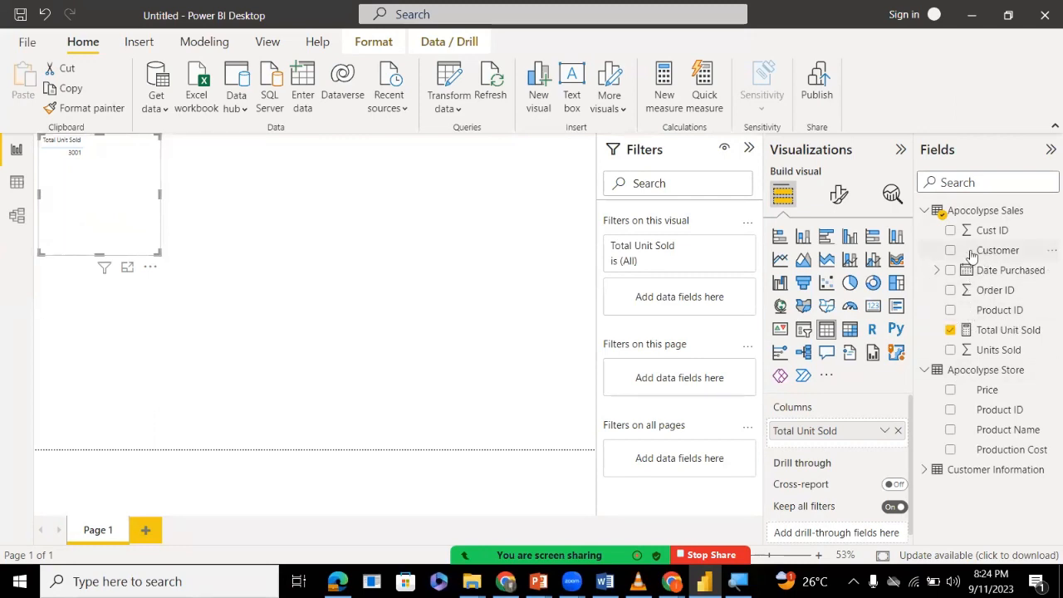
{"action": "left_click_drag", "start_coordinate": [972, 255], "coordinate": [839, 449]}
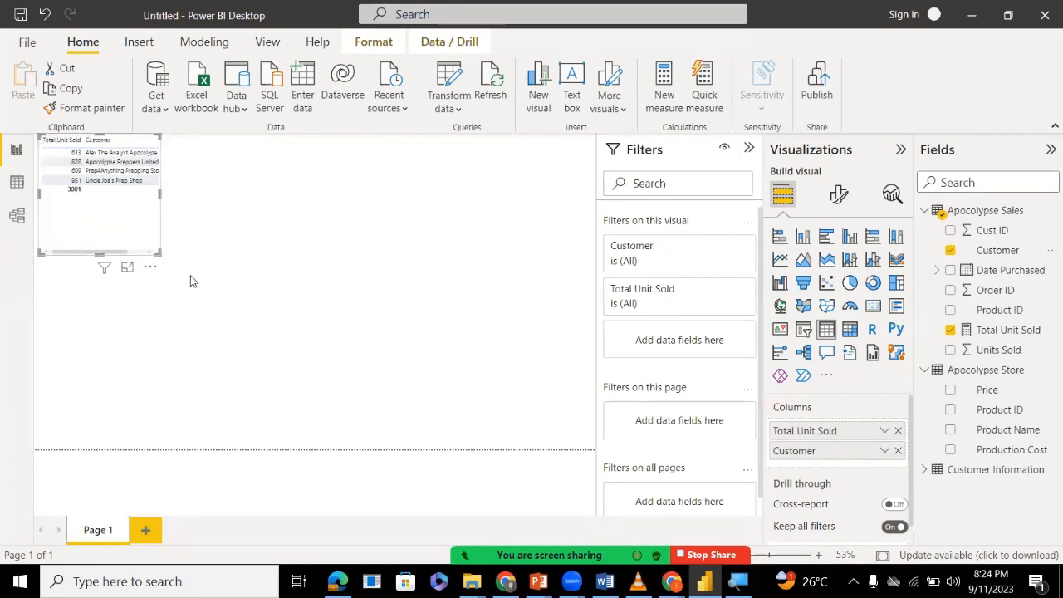
{"action": "left_click_drag", "start_coordinate": [155, 250], "coordinate": [227, 260]}
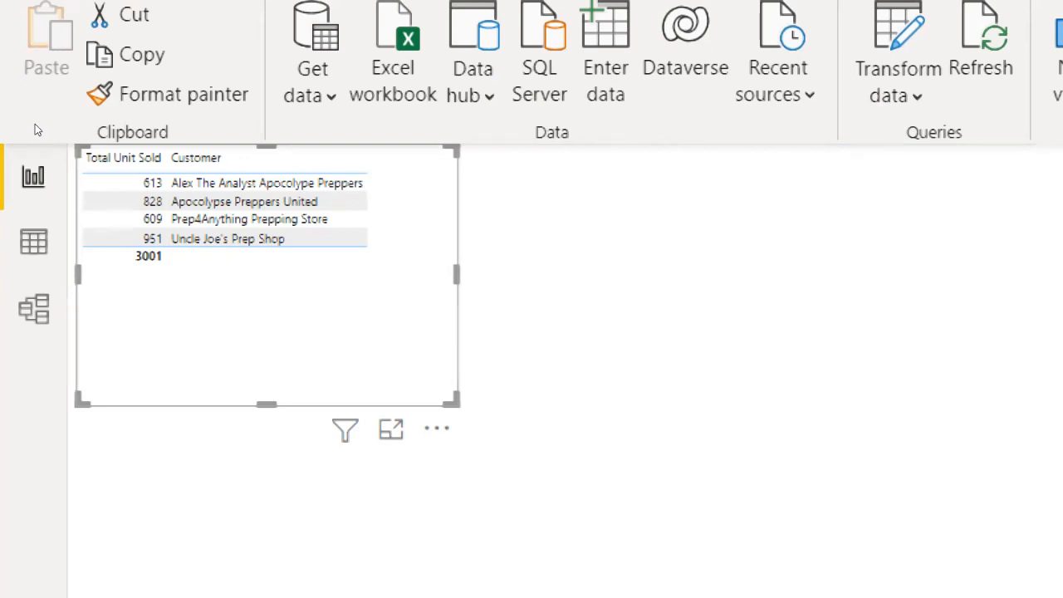
{"action": "left_click", "coordinate": [348, 248]}
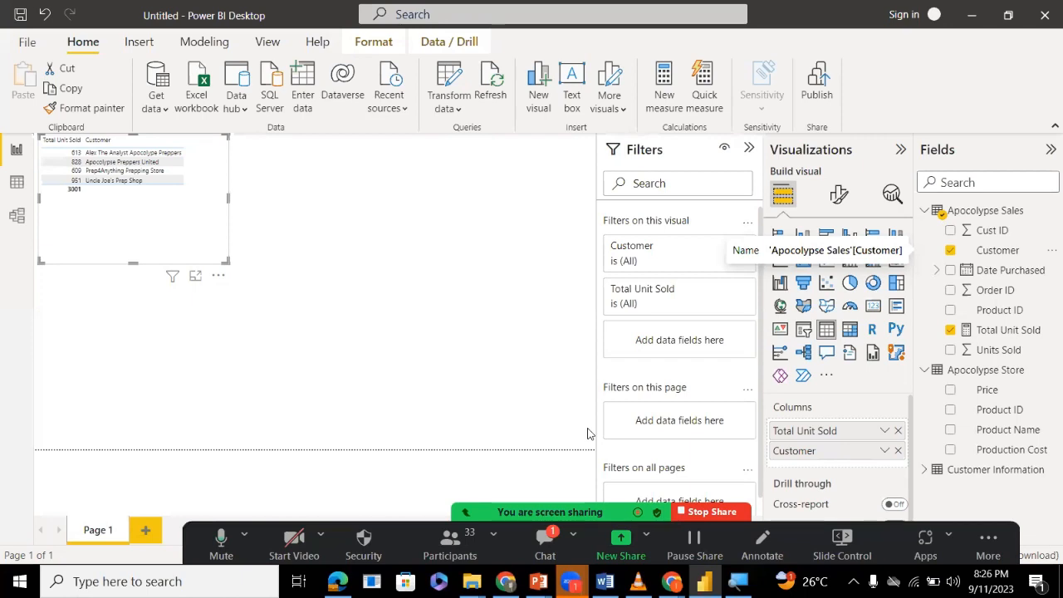
Read the new messages in the Zoom meeting chat, close it and deselect the table visual on the report canvas.
{"action": "left_click", "coordinate": [545, 544]}
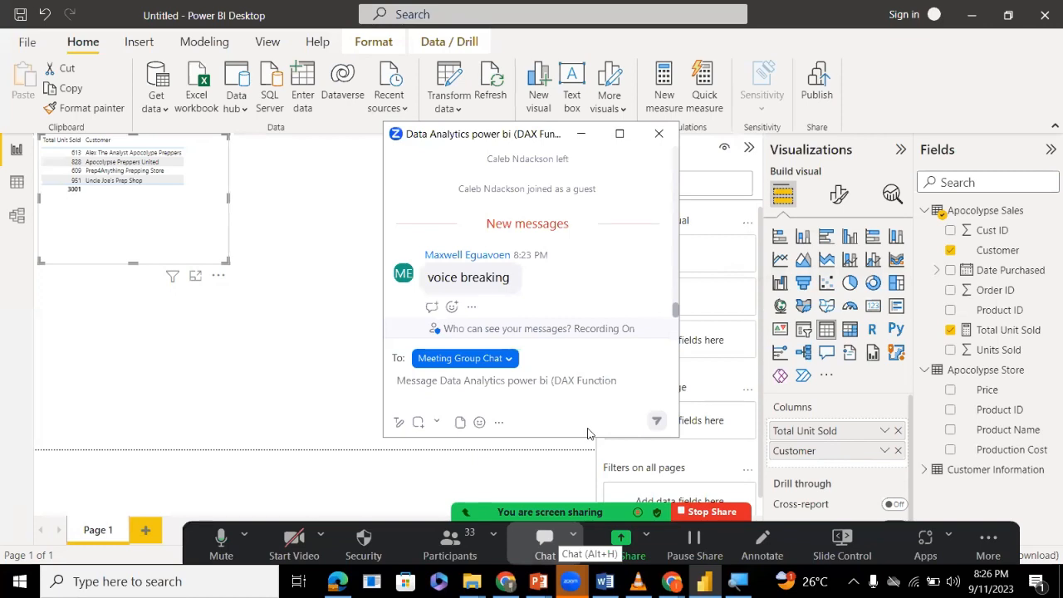
{"action": "left_click", "coordinate": [332, 431]}
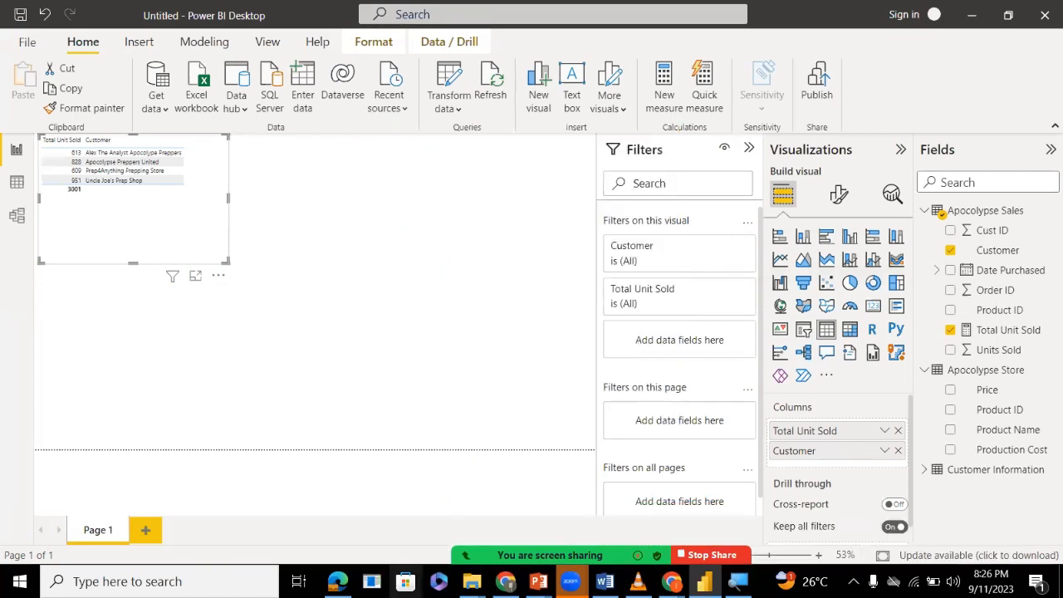
{"action": "left_click", "coordinate": [545, 545]}
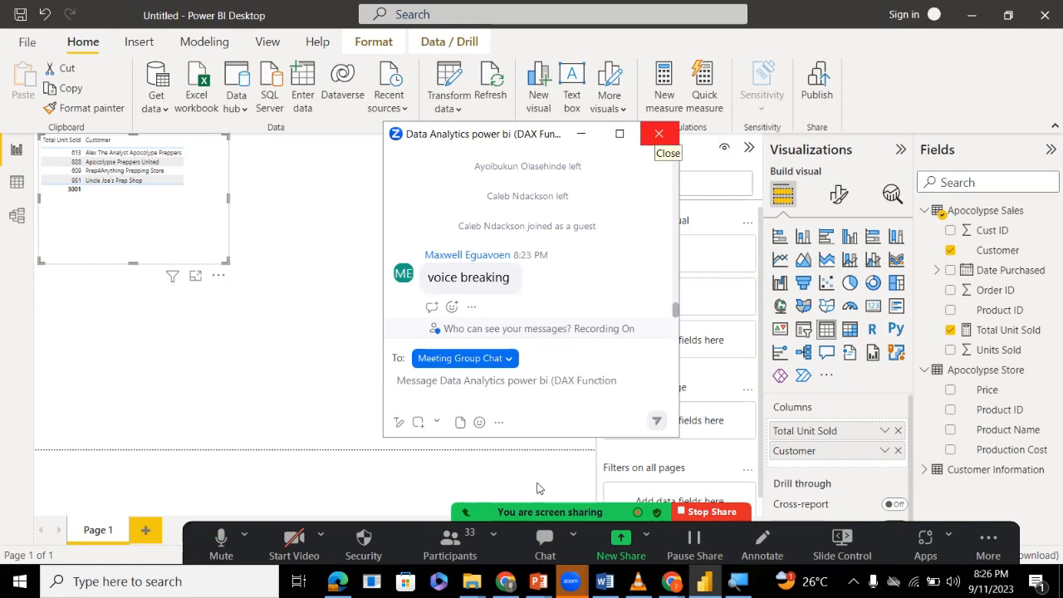
{"action": "left_click", "coordinate": [658, 133]}
{"action": "left_click", "coordinate": [400, 276]}
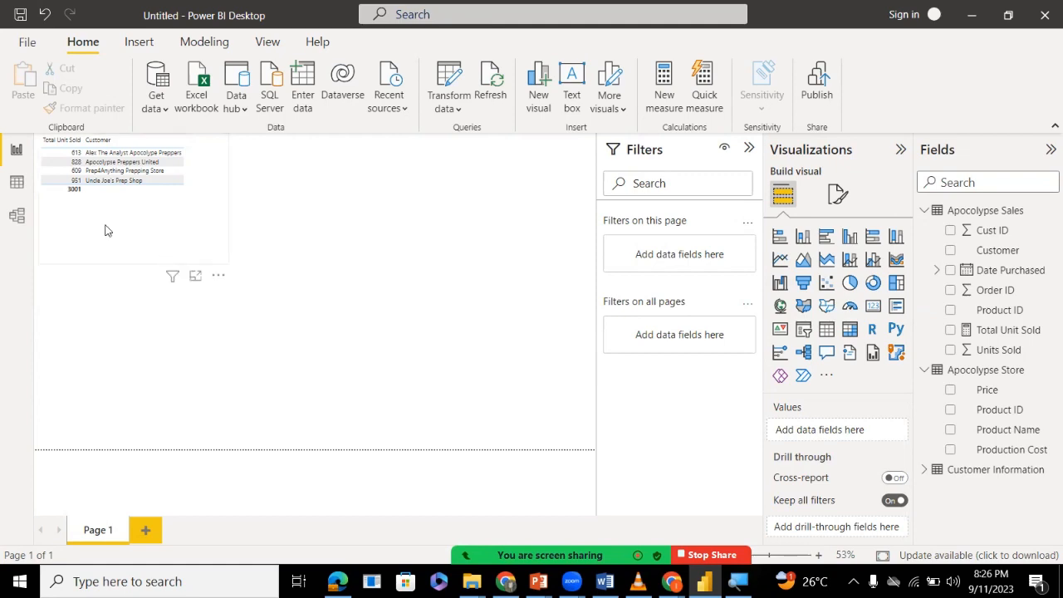
Review the Apocolypse Store products and the Apocolypse Sales records in the data view.
{"action": "left_click", "coordinate": [20, 186]}
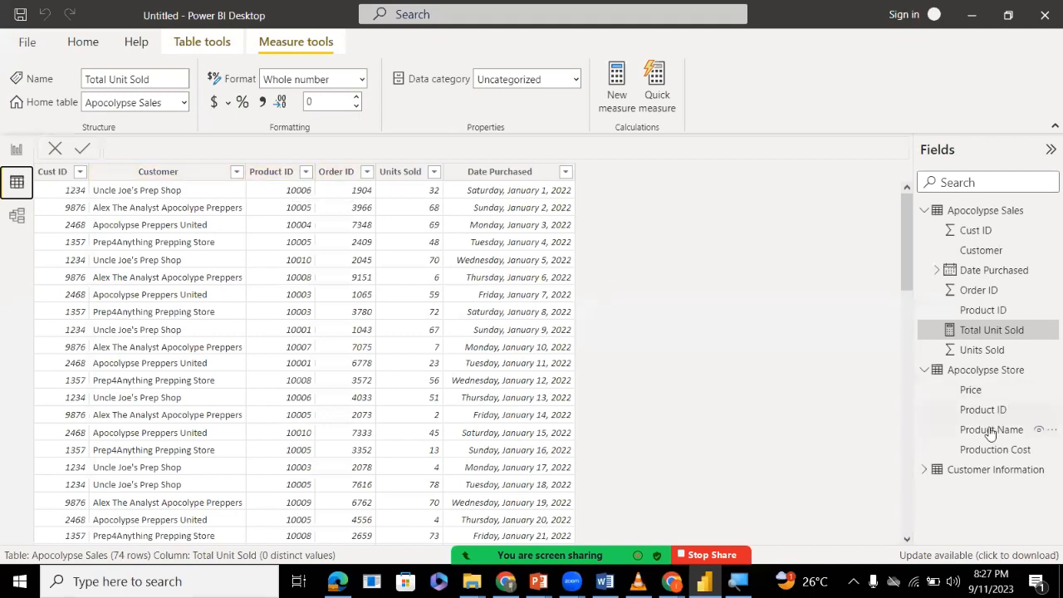
{"action": "left_click", "coordinate": [974, 372]}
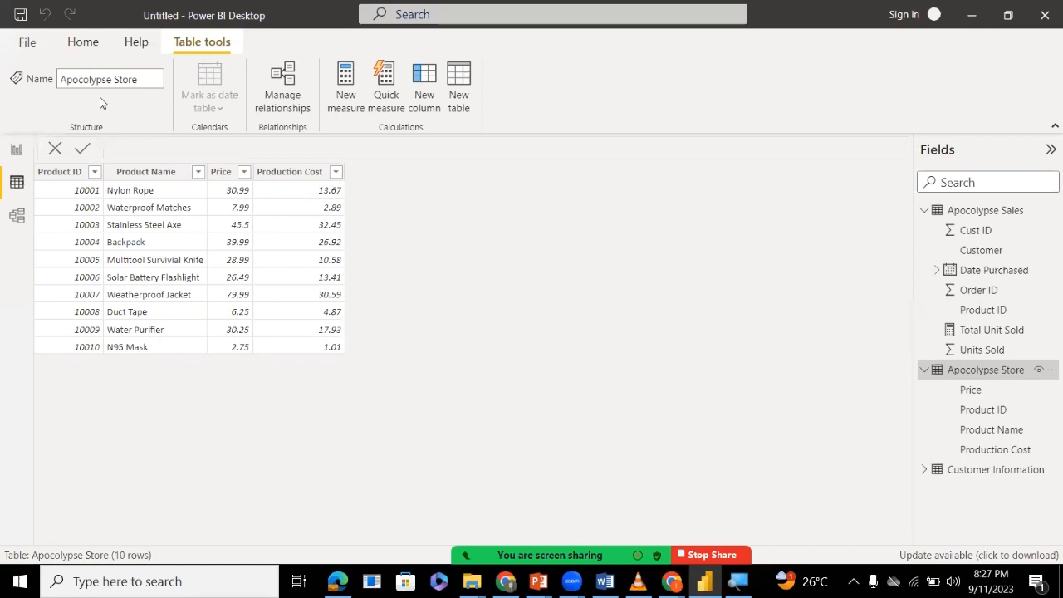
{"action": "left_click", "coordinate": [15, 158]}
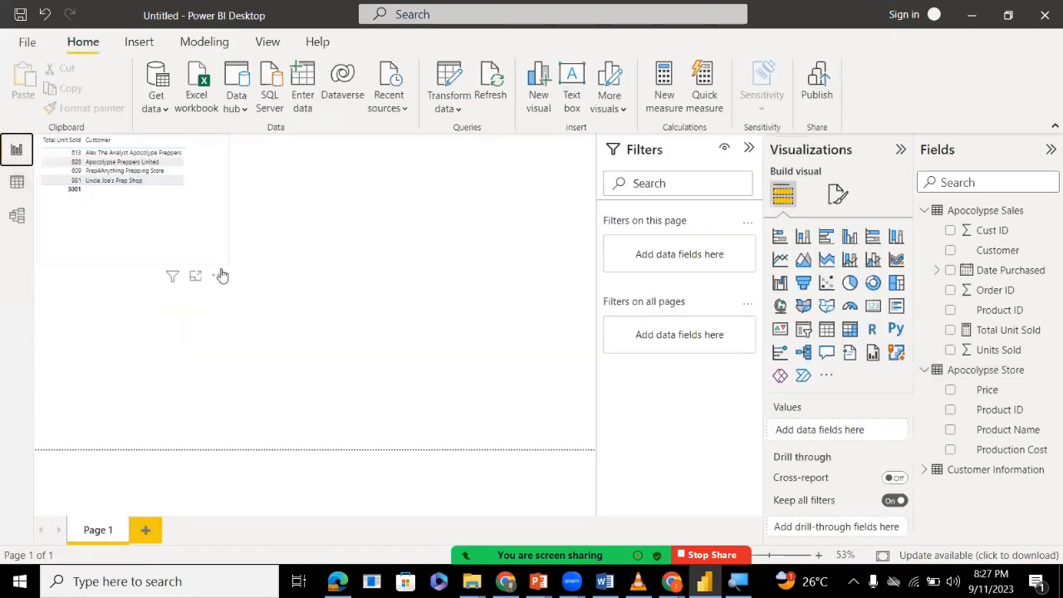
{"action": "left_click", "coordinate": [17, 186]}
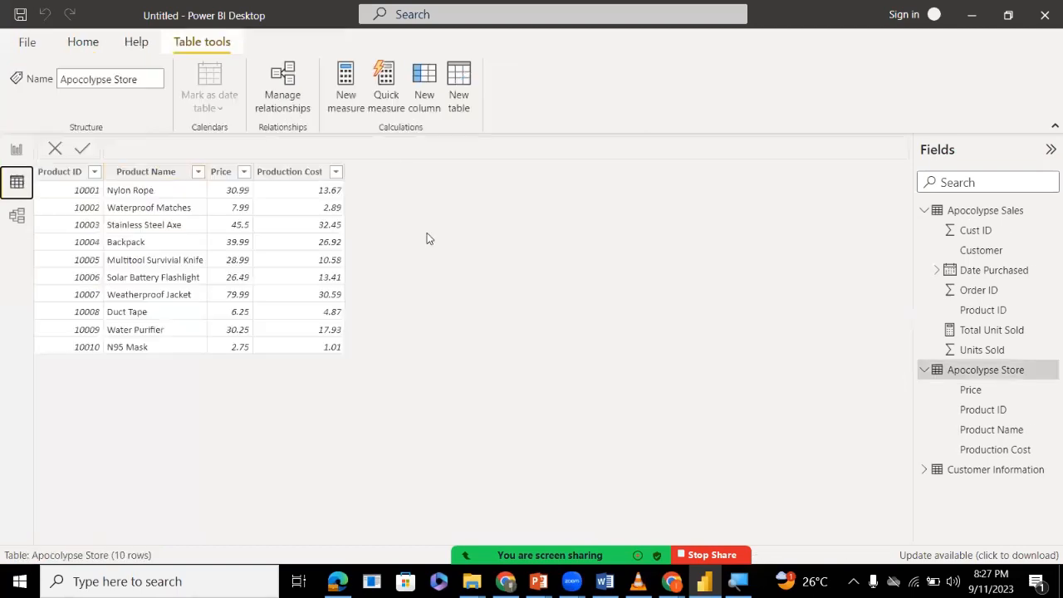
{"action": "left_click", "coordinate": [966, 214]}
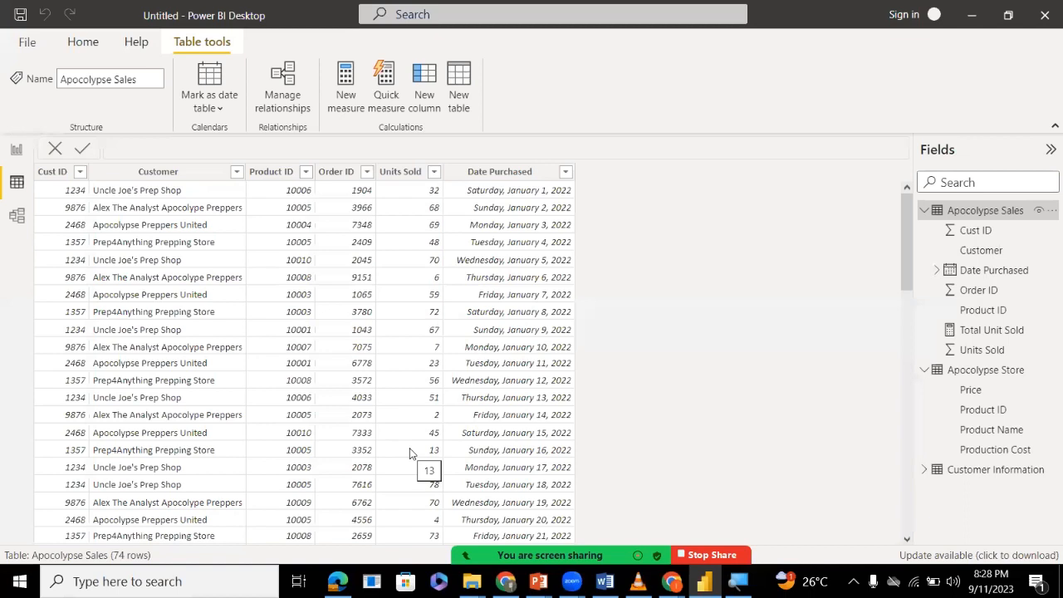
Check the Zoom meeting's chat messages and participant list, closing each window.
{"action": "key", "text": "alt+h"}
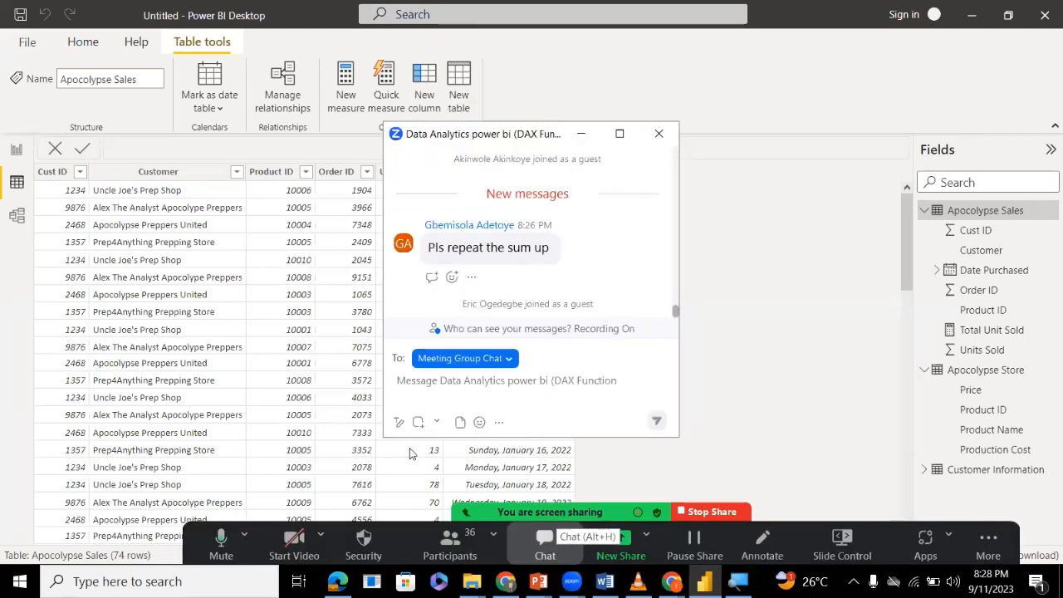
{"action": "left_click", "coordinate": [659, 134]}
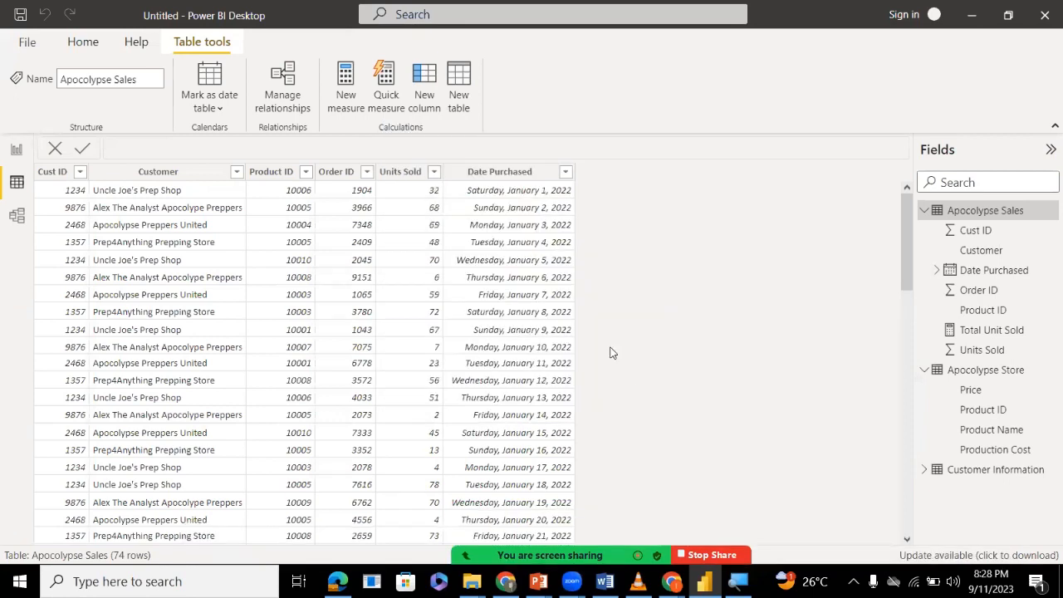
{"action": "key", "text": "alt+u"}
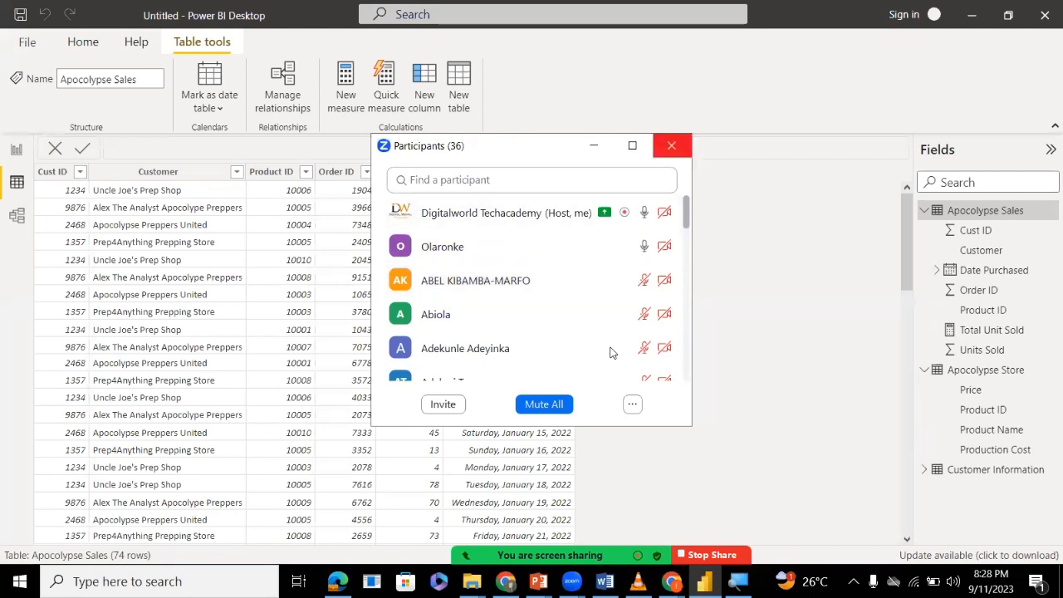
{"action": "left_click", "coordinate": [671, 145]}
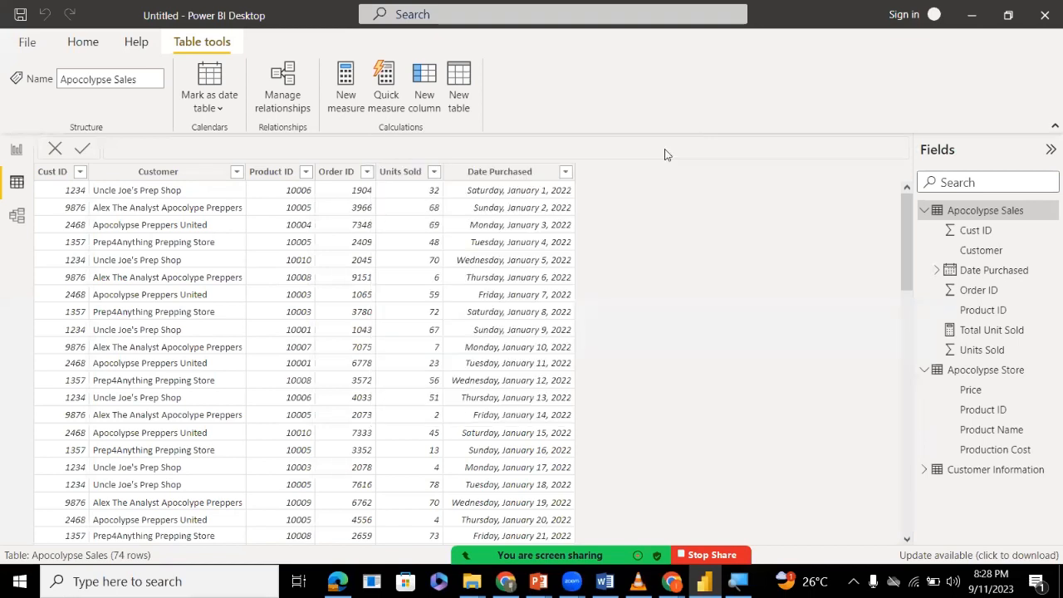
Return to the report canvas and delete the Total Unit Sold measure from the model, confirming the deletion.
{"action": "left_click", "coordinate": [15, 150]}
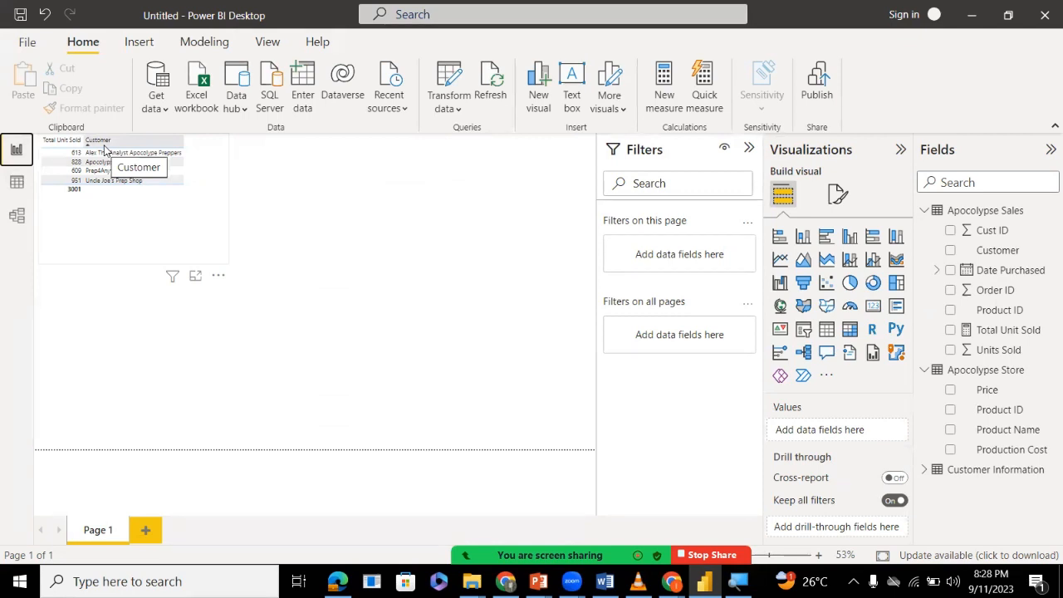
{"action": "left_click", "coordinate": [275, 216]}
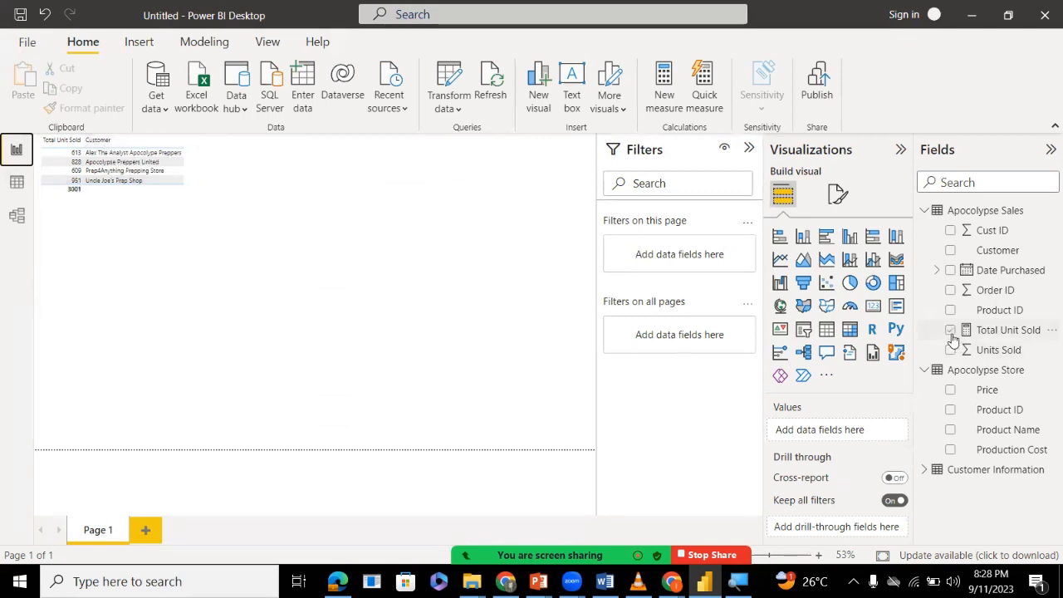
{"action": "left_click", "coordinate": [986, 331]}
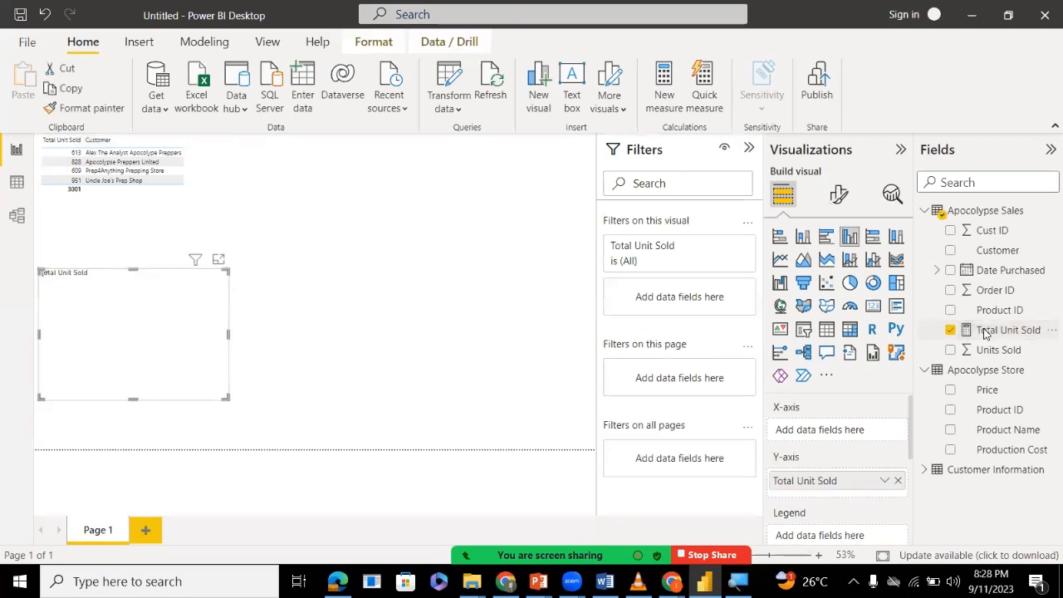
{"action": "right_click", "coordinate": [986, 331]}
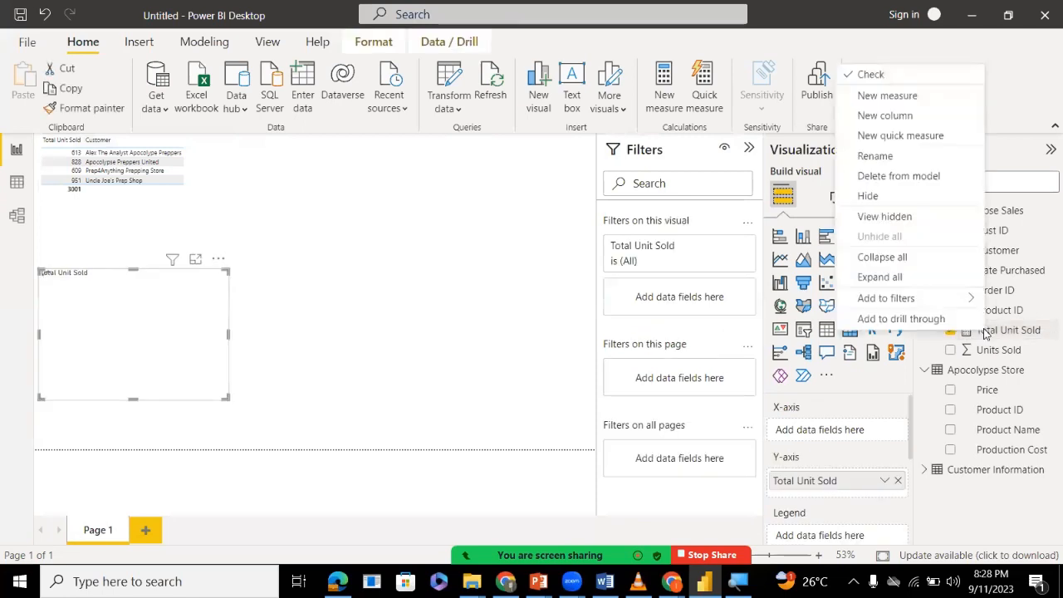
{"action": "left_click", "coordinate": [913, 177]}
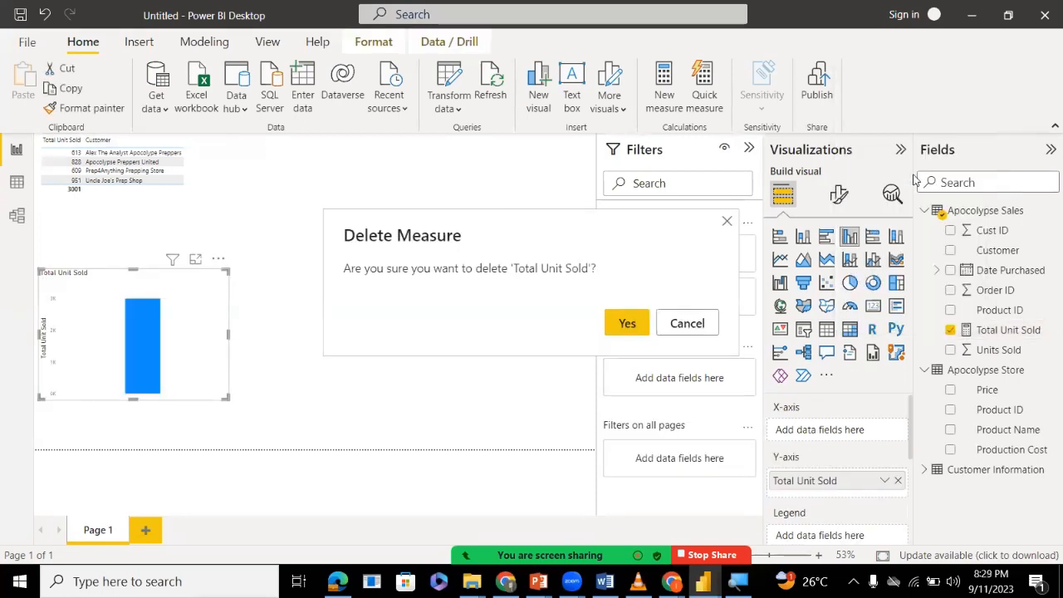
{"action": "left_click", "coordinate": [625, 324]}
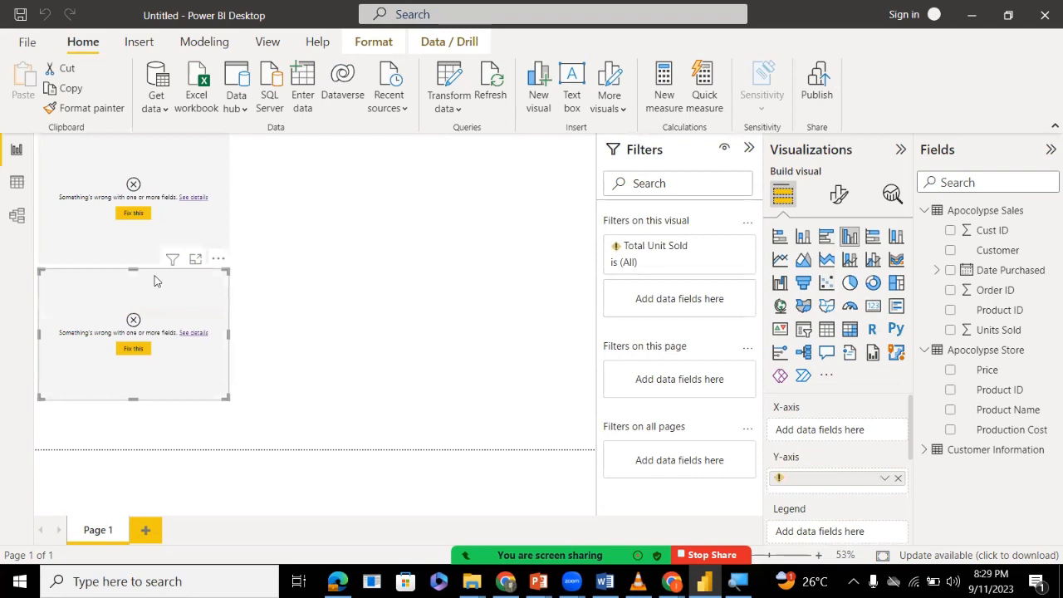
Remove the Total Unit Sold column chart from the report page and move the table visual toward the middle of the canvas.
{"action": "left_click", "coordinate": [217, 260]}
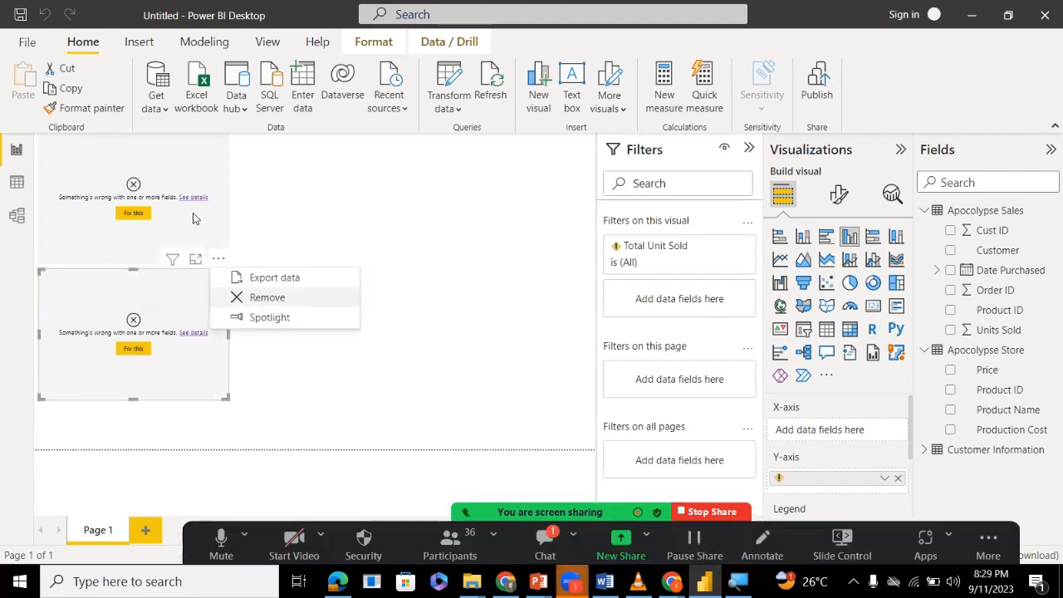
{"action": "double_click", "coordinate": [247, 296]}
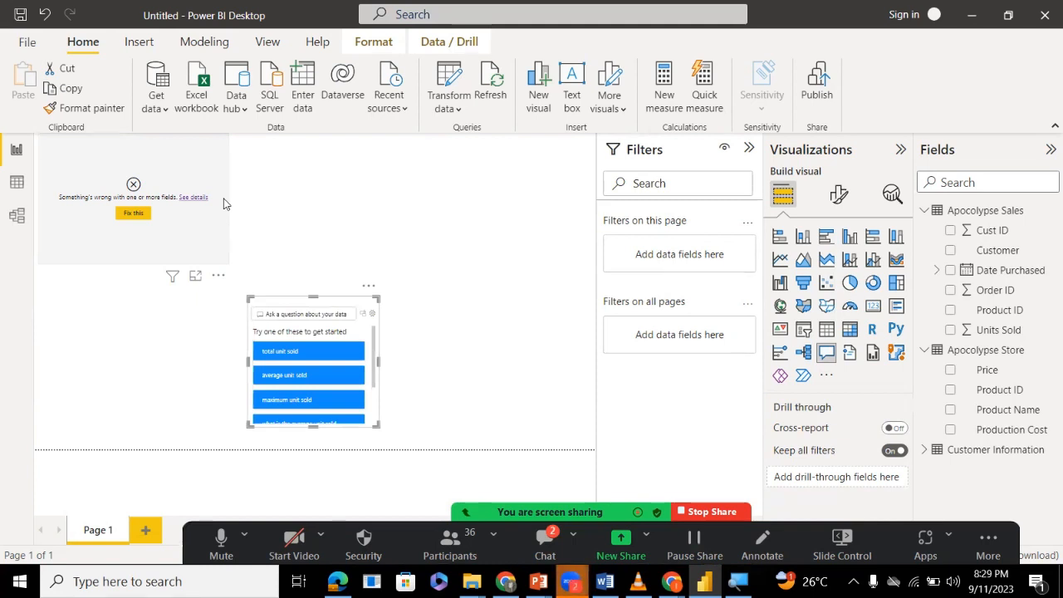
{"action": "left_click_drag", "start_coordinate": [223, 203], "coordinate": [427, 206]}
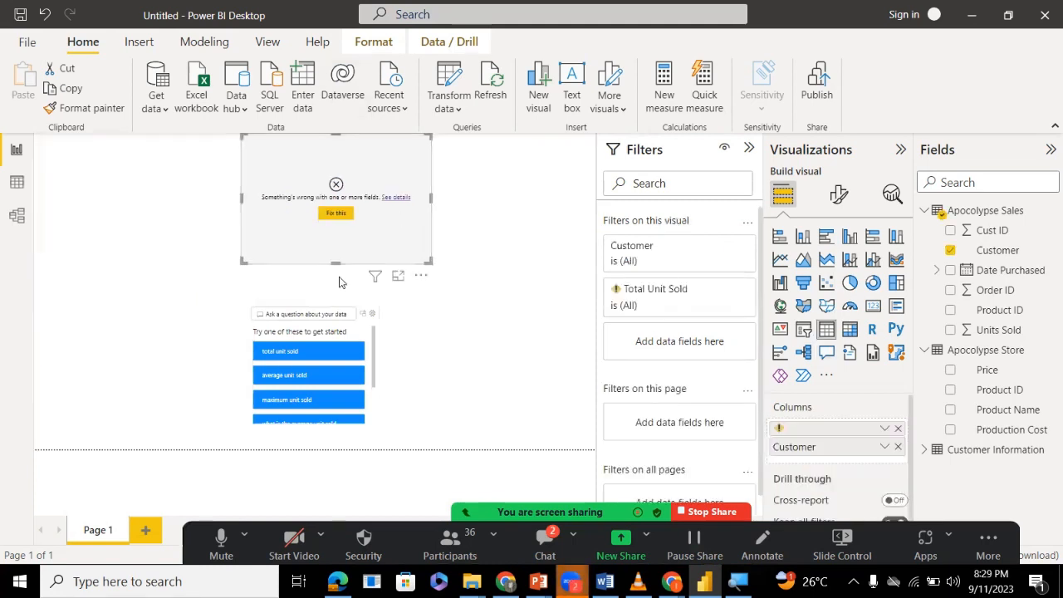
Delete the Q&A visual from the report page and check the Zoom meeting's chat messages, closing the chat window.
{"action": "left_click", "coordinate": [368, 293]}
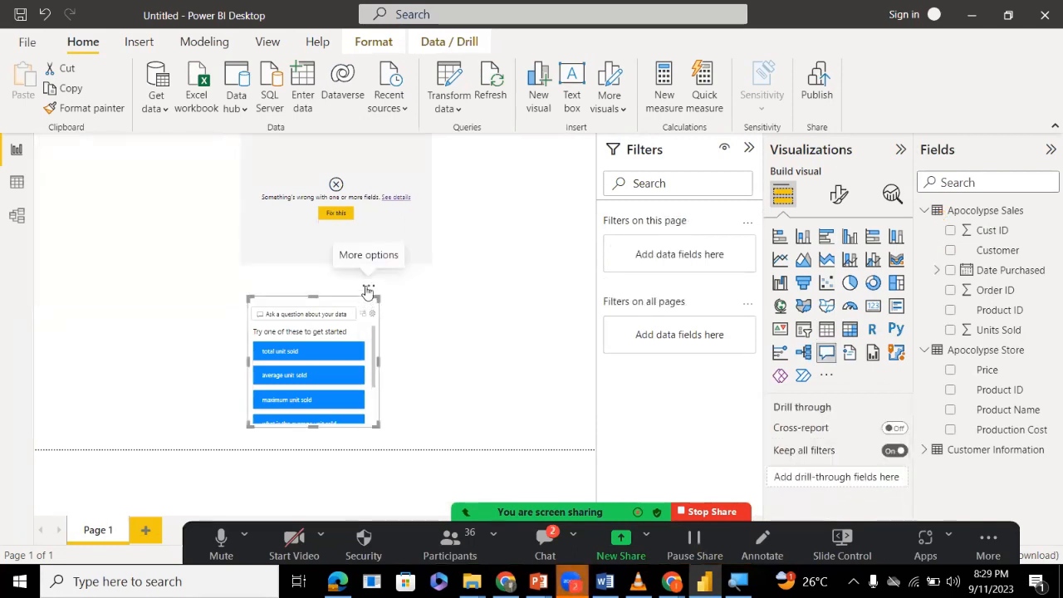
{"action": "left_click", "coordinate": [368, 291]}
{"action": "left_click", "coordinate": [392, 304]}
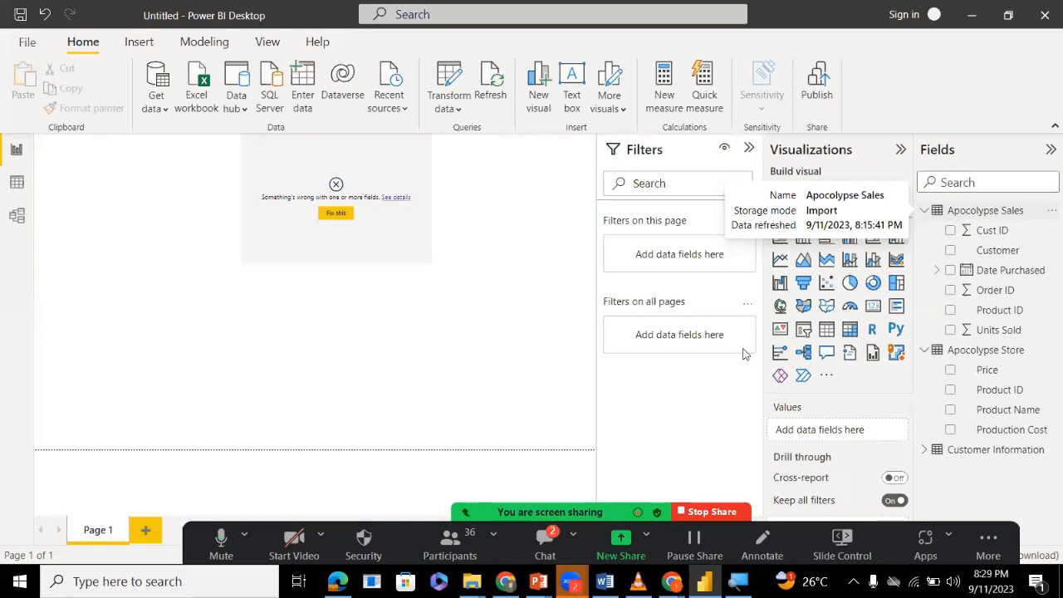
{"action": "key", "text": "alt+h"}
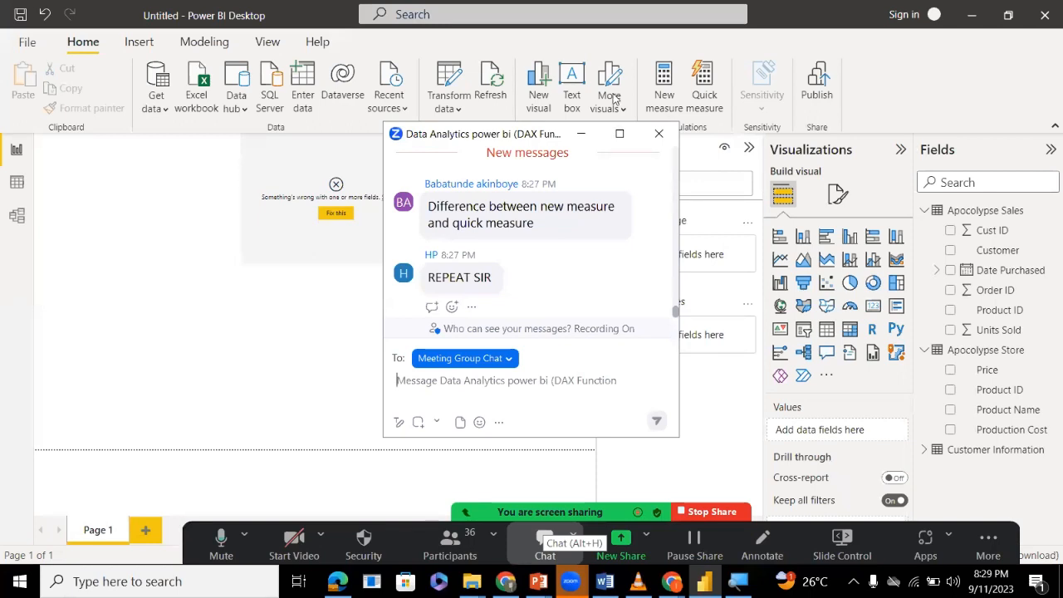
{"action": "key", "text": "alt+h"}
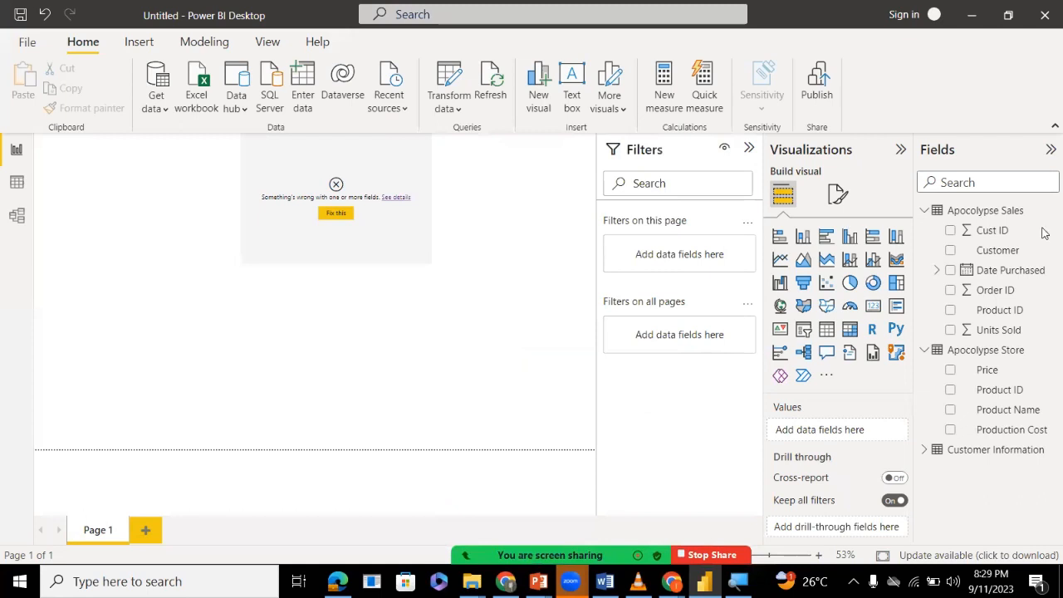
Create a new measure in the Apocolypse Sales table.
{"action": "right_click", "coordinate": [999, 217]}
{"action": "left_click", "coordinate": [1022, 211]}
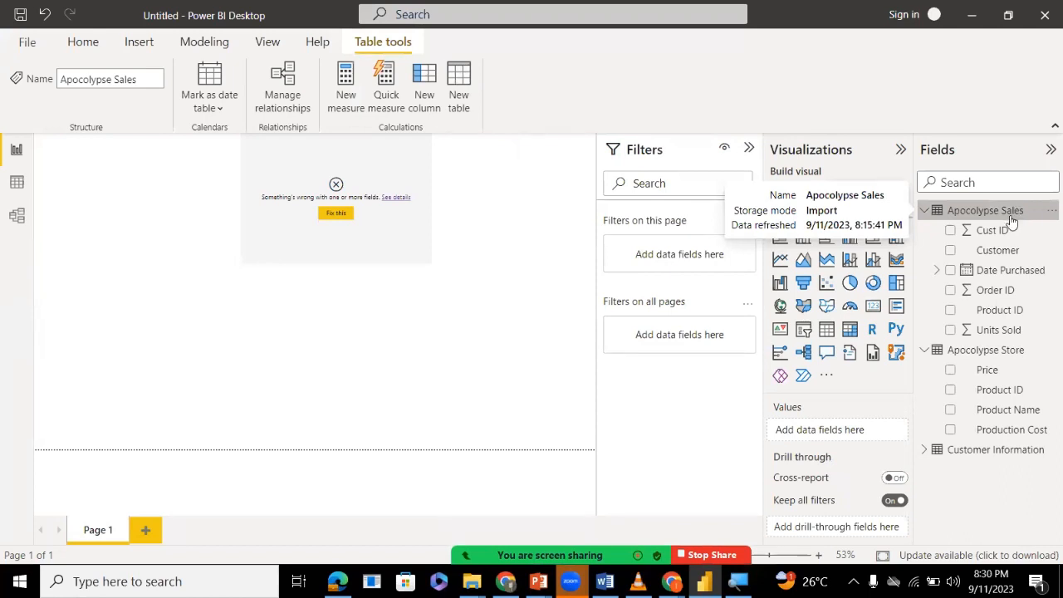
{"action": "double_click", "coordinate": [1003, 213]}
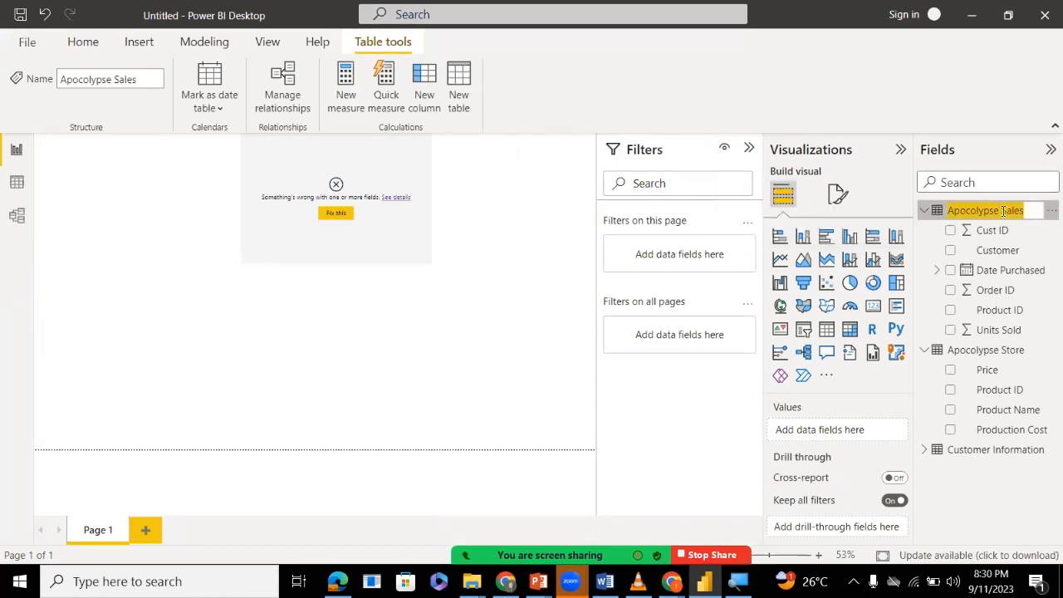
{"action": "left_click", "coordinate": [1052, 250]}
{"action": "left_click", "coordinate": [1027, 214]}
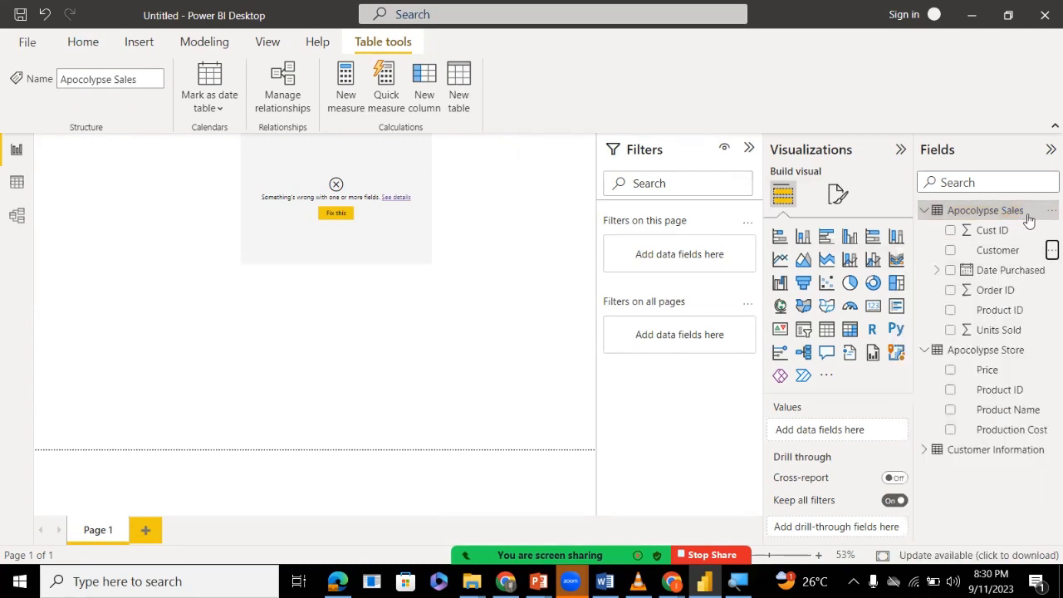
{"action": "right_click", "coordinate": [1027, 215]}
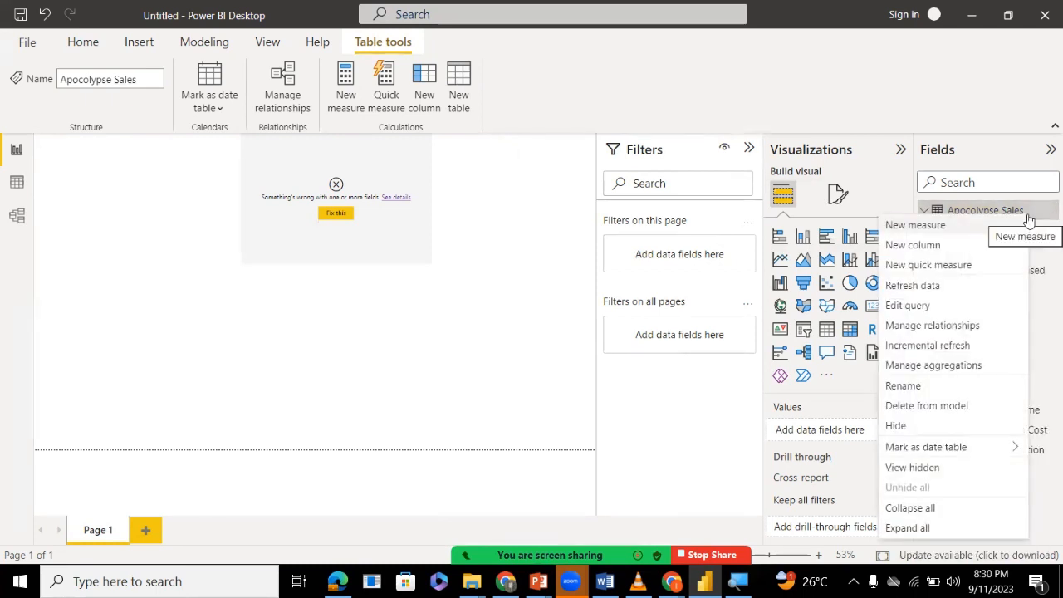
{"action": "left_click", "coordinate": [947, 226]}
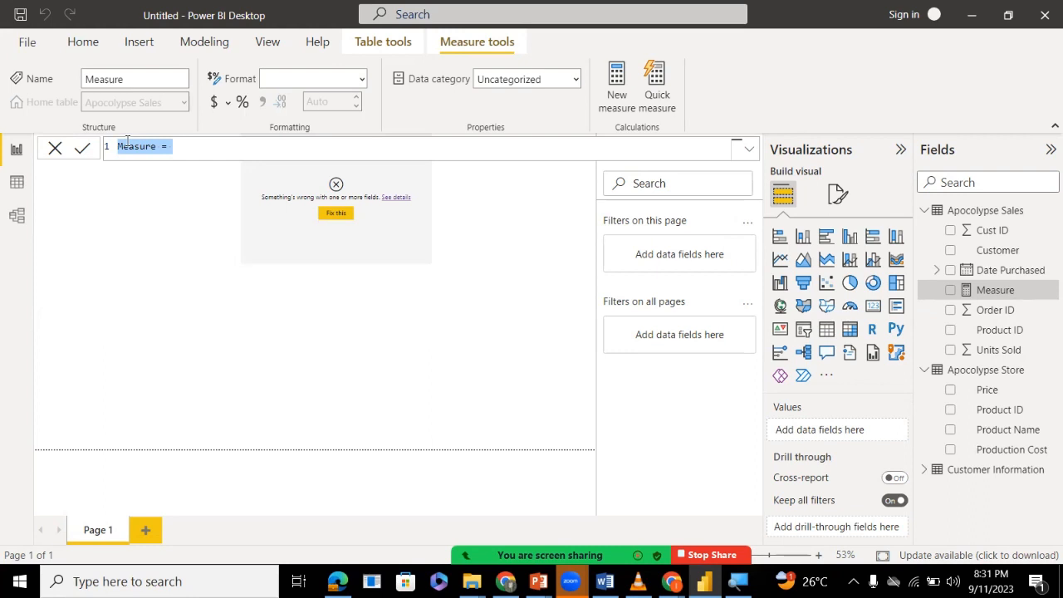
Name the new measure Total Unit sold in its formula, replacing the default name before the equals sign.
{"action": "double_click", "coordinate": [138, 147]}
{"action": "type", "text": "Tot"}
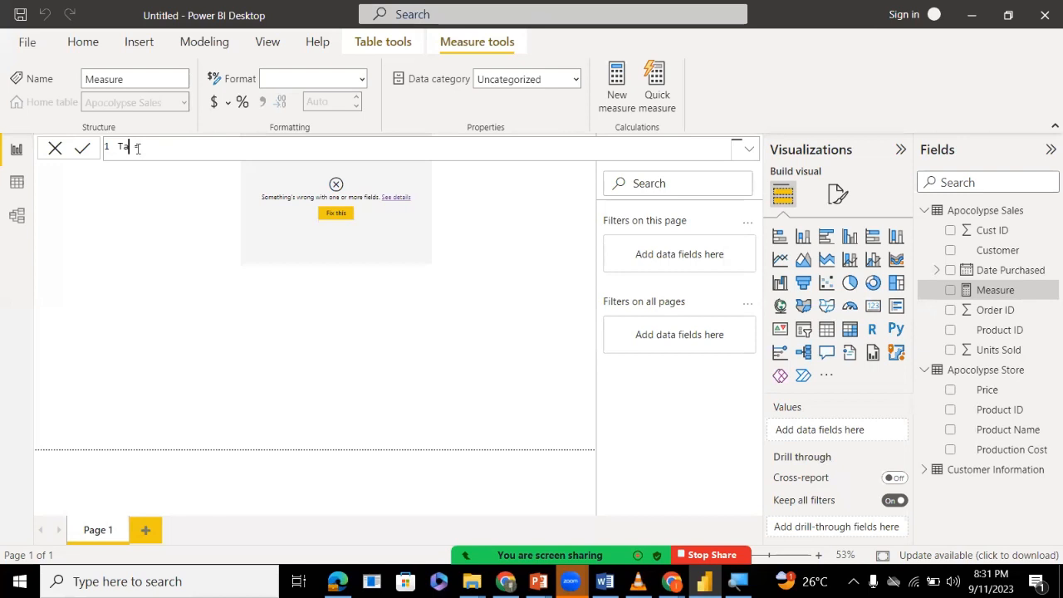
{"action": "type", "text": "al Unit"}
{"action": "key", "text": "BackSpace"}
{"action": "type", "text": "solr"}
{"action": "key", "text": "BackSpace"}
{"action": "type", "text": "d ="}
{"action": "left_click", "coordinate": [173, 147]}
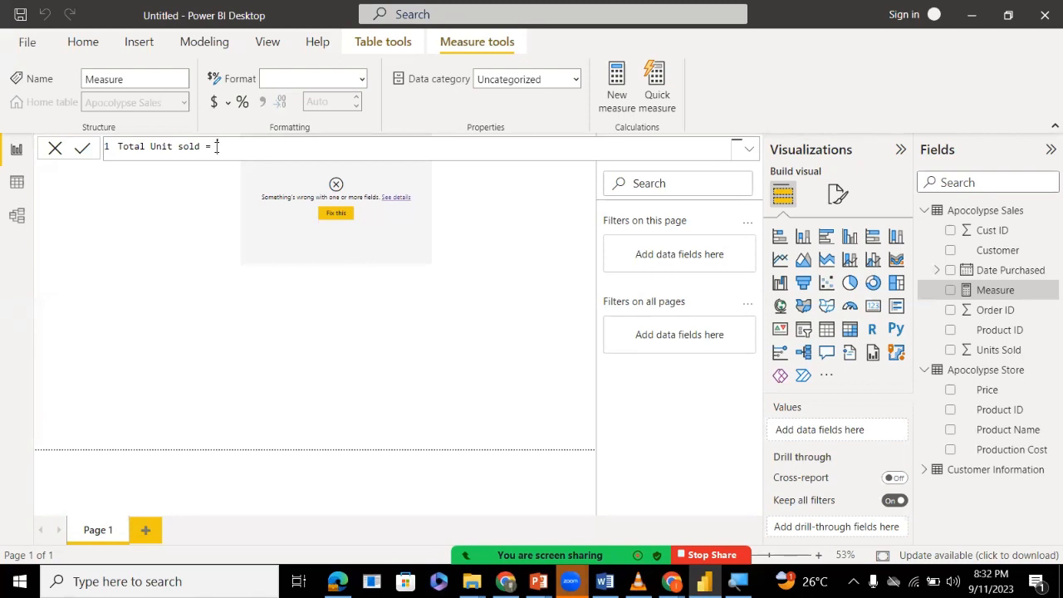
Define the Total Unit sold measure as SUM('Apocolypse Sales'[Units Sold]) and commit the formula.
{"action": "type", "text": "sum"}
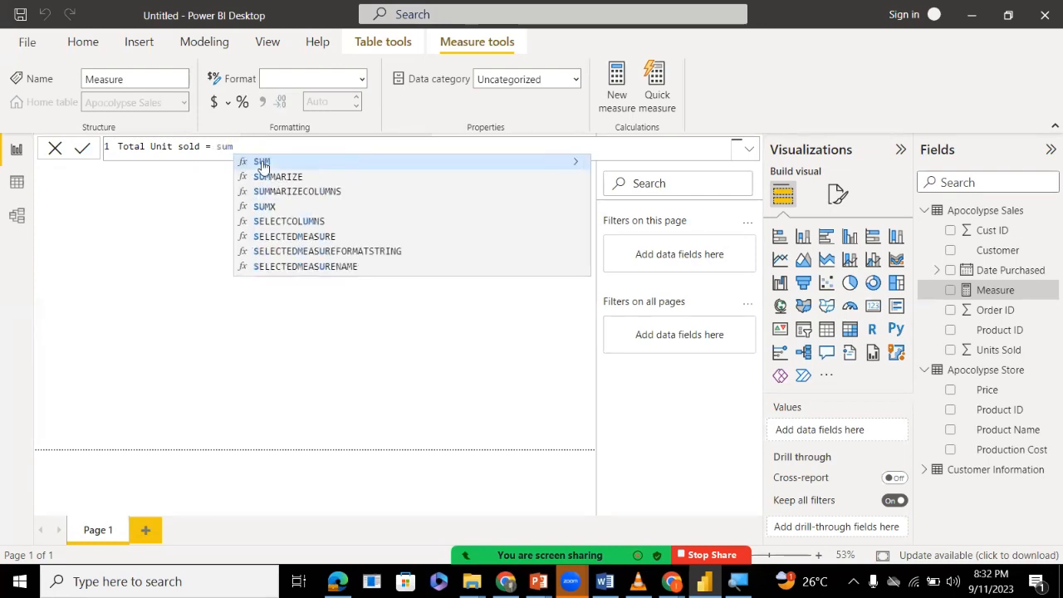
{"action": "double_click", "coordinate": [264, 166]}
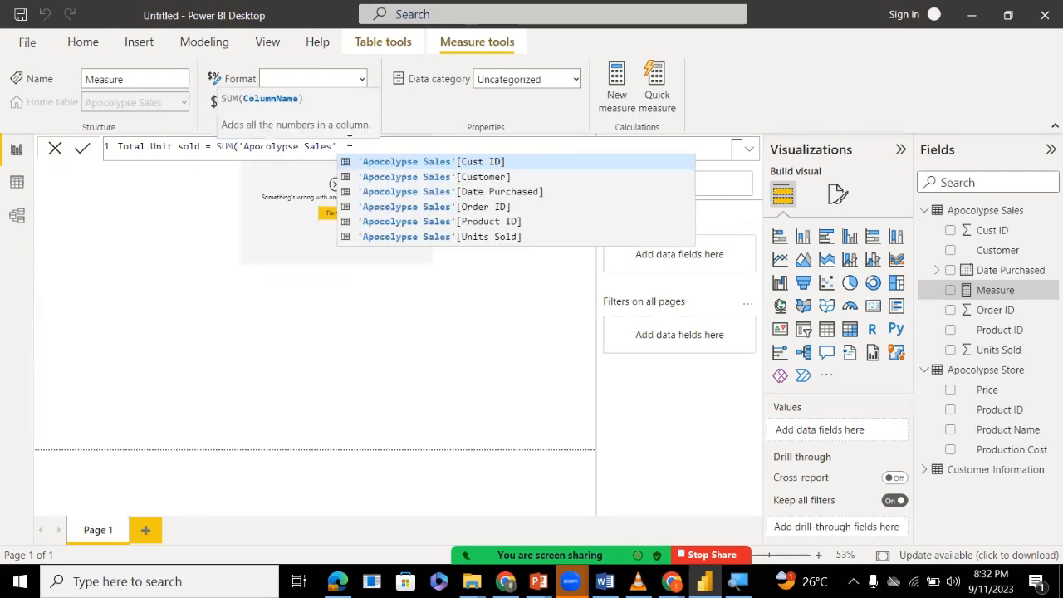
{"action": "key", "text": "BackSpace"}
{"action": "key", "text": "BackSpace"}
{"action": "key", "text": "BackSpace"}
{"action": "key", "text": "BackSpace"}
{"action": "key", "text": "BackSpace"}
{"action": "key", "text": "BackSpace"}
{"action": "key", "text": "BackSpace"}
{"action": "key", "text": "BackSpace"}
{"action": "key", "text": "BackSpace"}
{"action": "key", "text": "BackSpace"}
{"action": "key", "text": "BackSpace"}
{"action": "key", "text": "BackSpace"}
{"action": "key", "text": "BackSpace"}
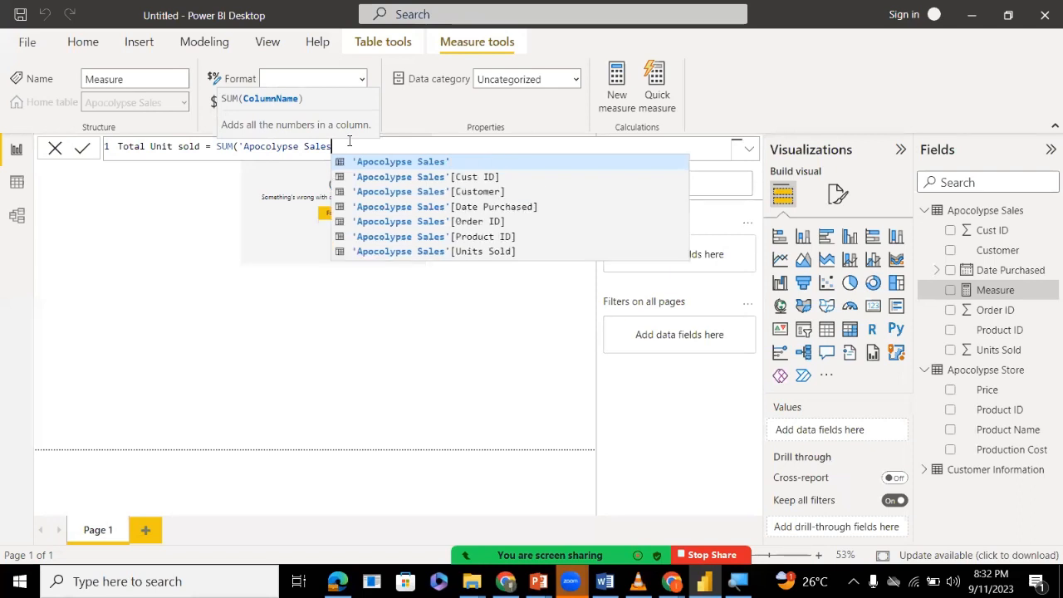
{"action": "key", "text": "BackSpace"}
{"action": "key", "text": "BackSpace"}
{"action": "key", "text": "BackSpace"}
{"action": "key", "text": "BackSpace"}
{"action": "key", "text": "BackSpace"}
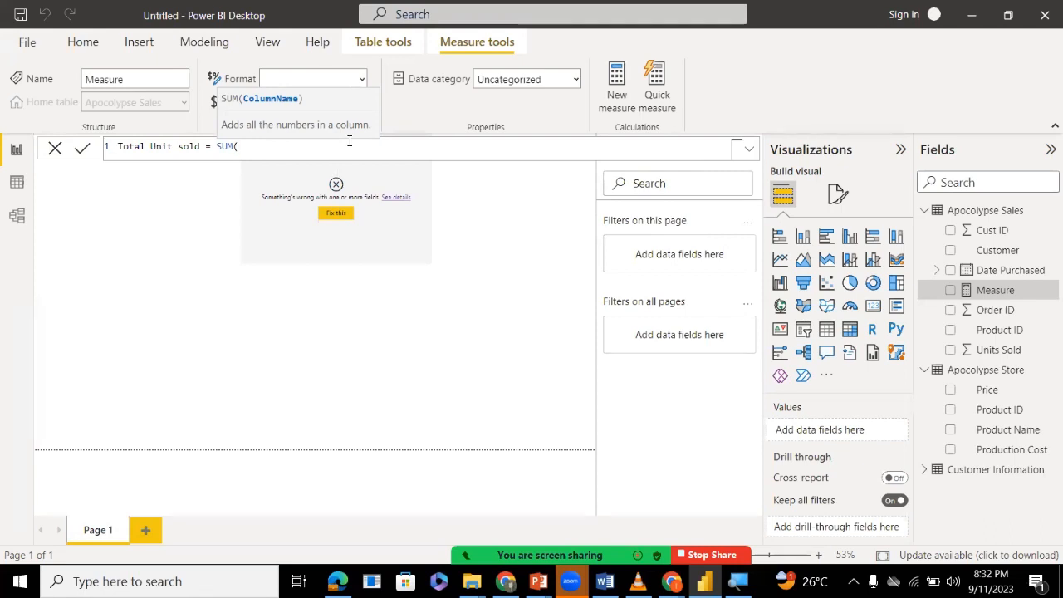
{"action": "type", "text": "un"}
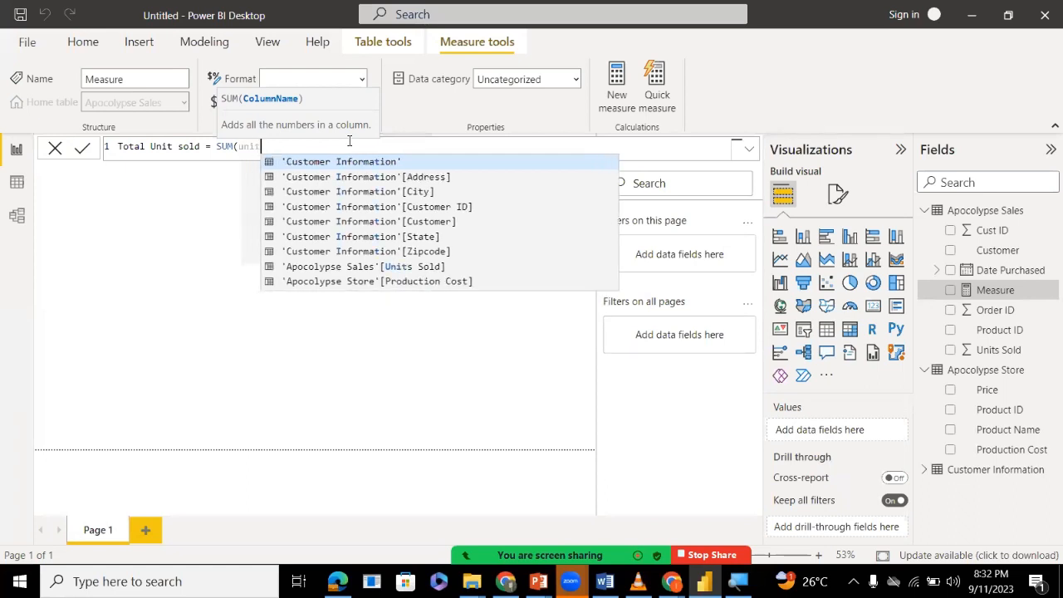
{"action": "type", "text": "it "}
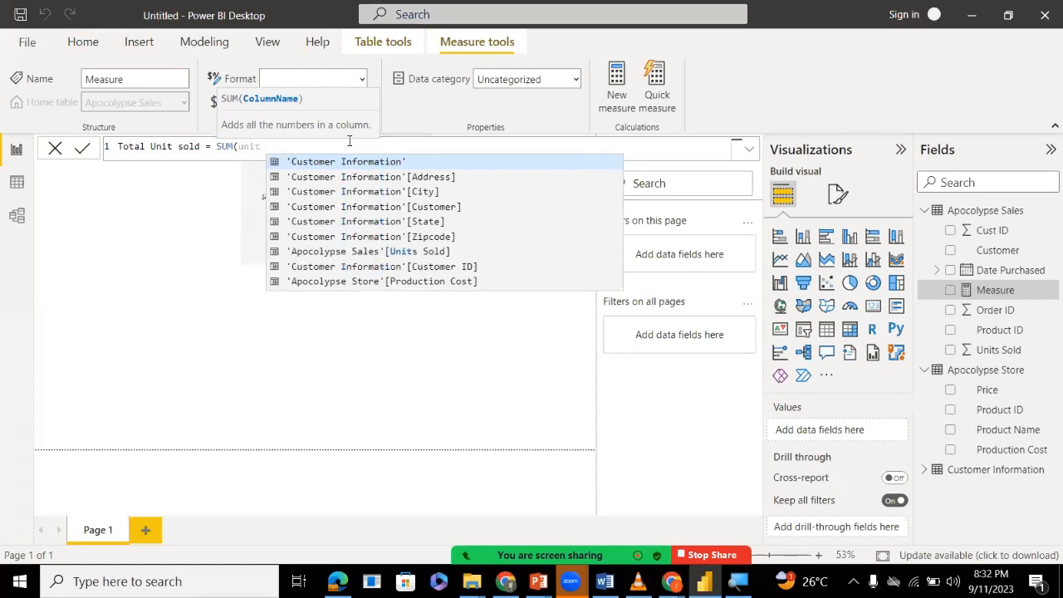
{"action": "type", "text": "sol"}
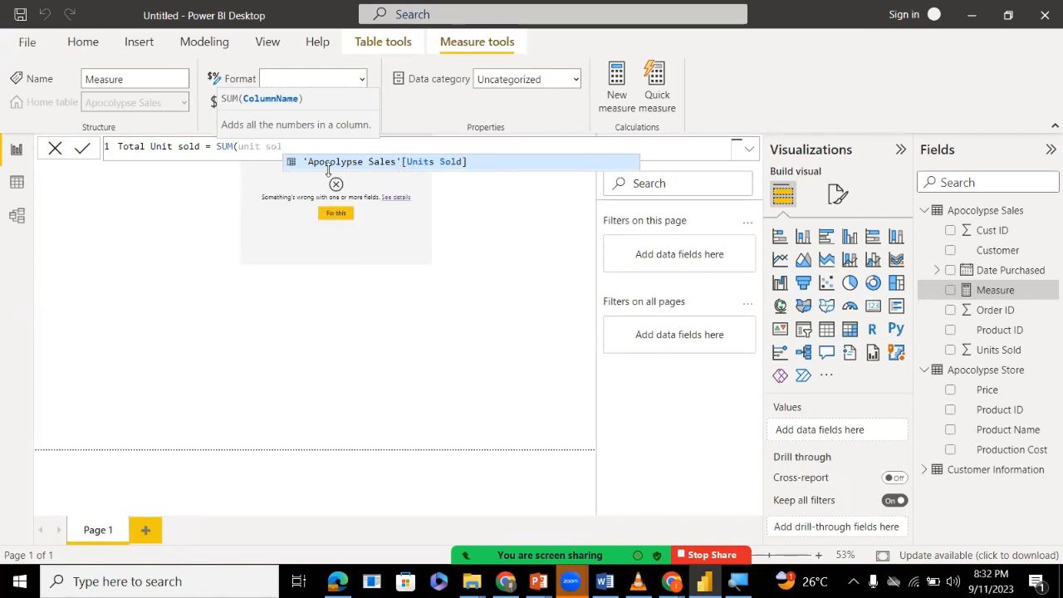
{"action": "left_click", "coordinate": [425, 164]}
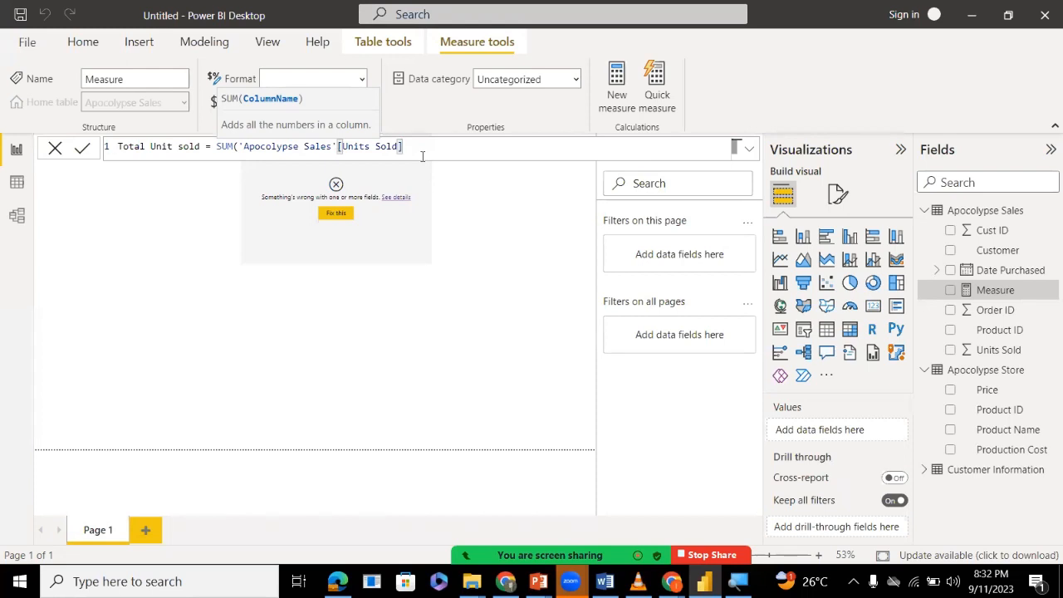
{"action": "type", "text": ")"}
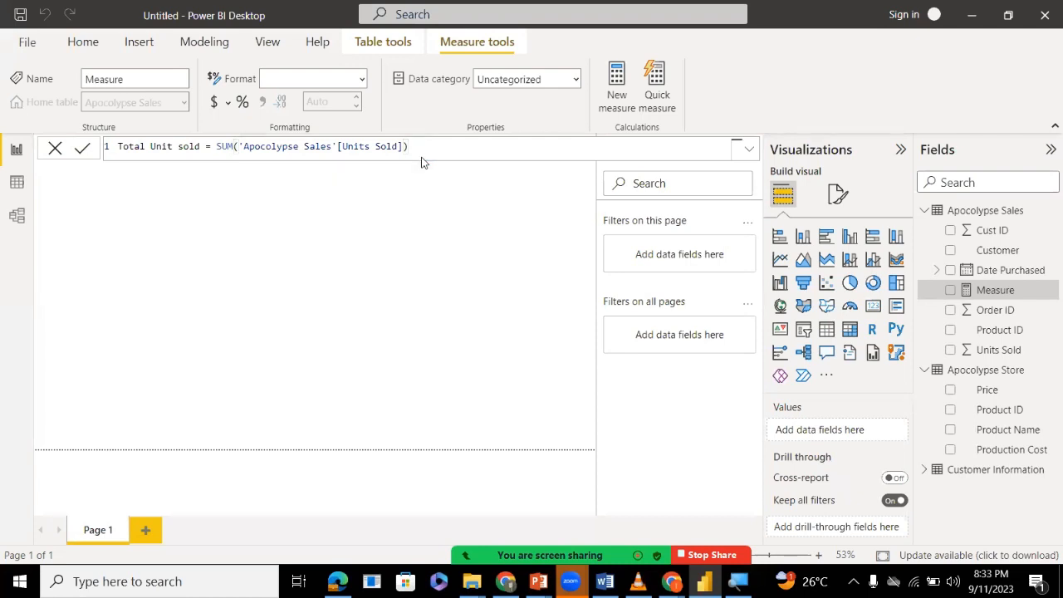
{"action": "left_click", "coordinate": [421, 162]}
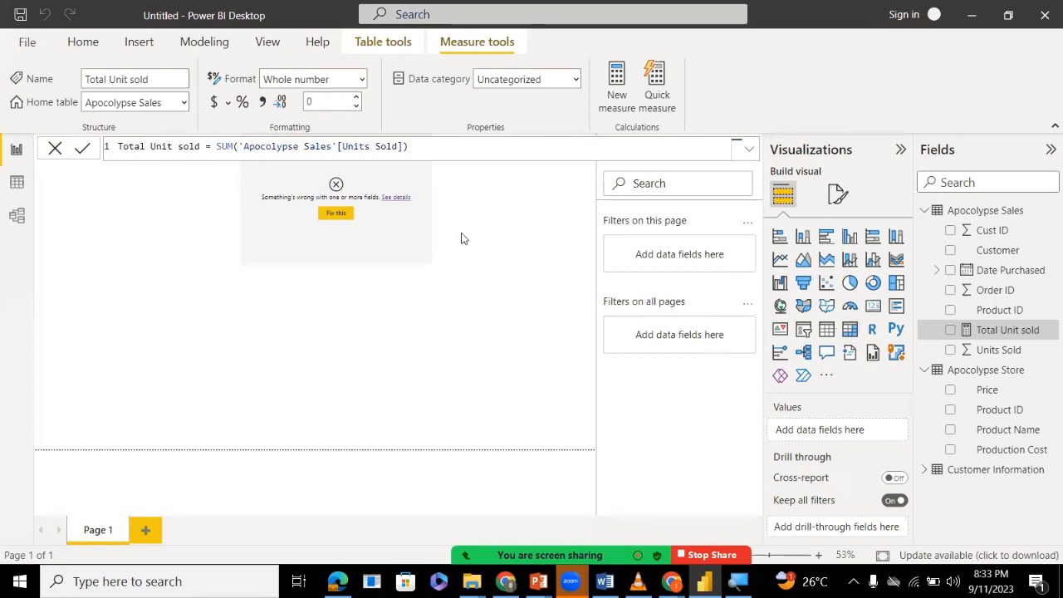
Clear the broken Total Unit Sold field and the Customer field from the table visual's columns.
{"action": "left_click", "coordinate": [430, 233]}
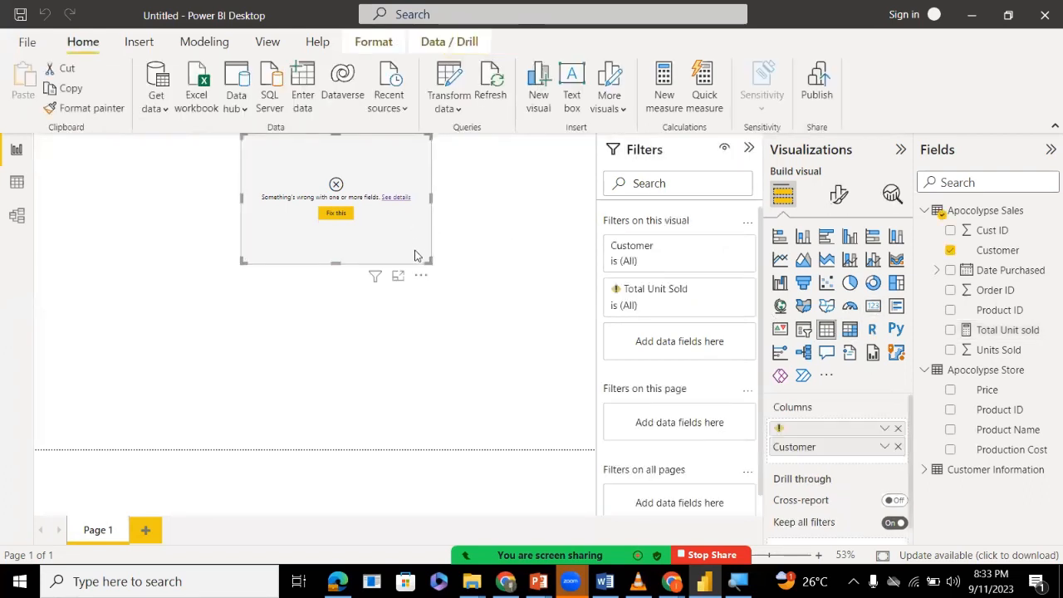
{"action": "left_click", "coordinate": [898, 428]}
{"action": "left_click", "coordinate": [898, 447]}
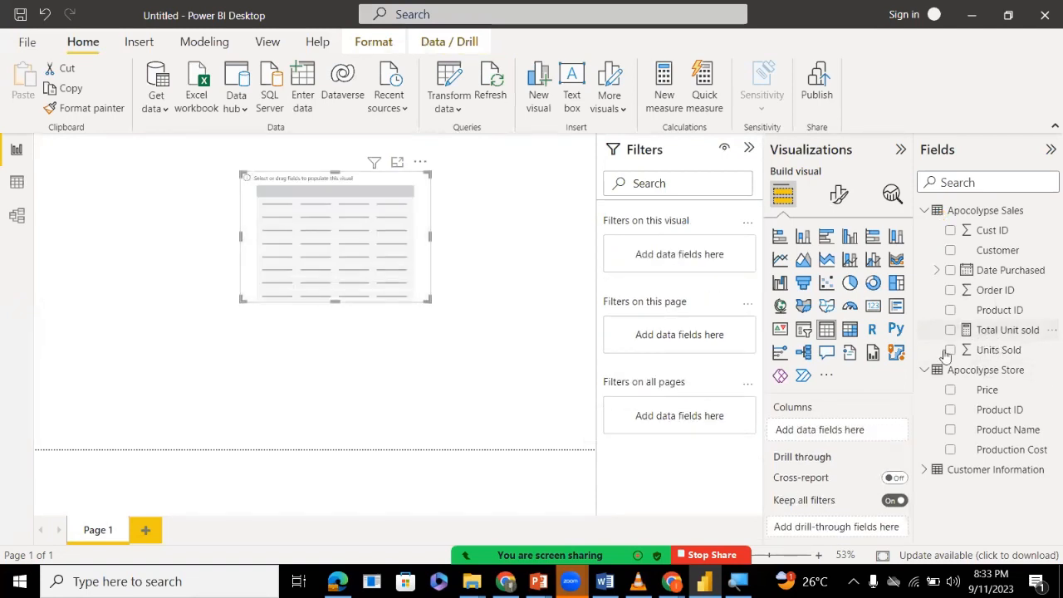
Add the Total Unit sold measure and the Customer field as columns of the table visual, and deselect the visual.
{"action": "left_click_drag", "start_coordinate": [989, 329], "coordinate": [843, 433]}
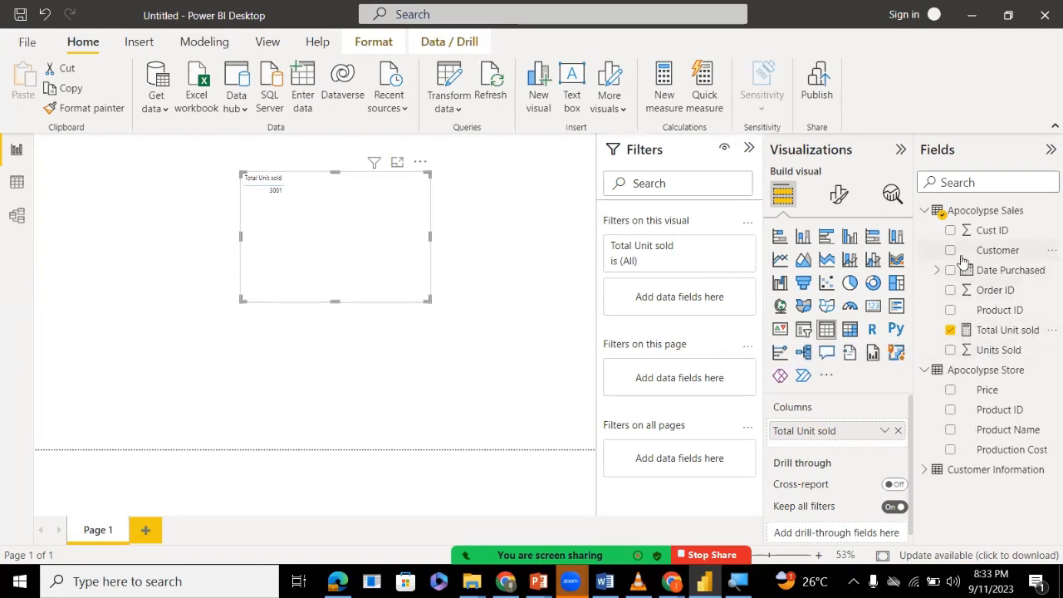
{"action": "left_click_drag", "start_coordinate": [968, 250], "coordinate": [831, 440]}
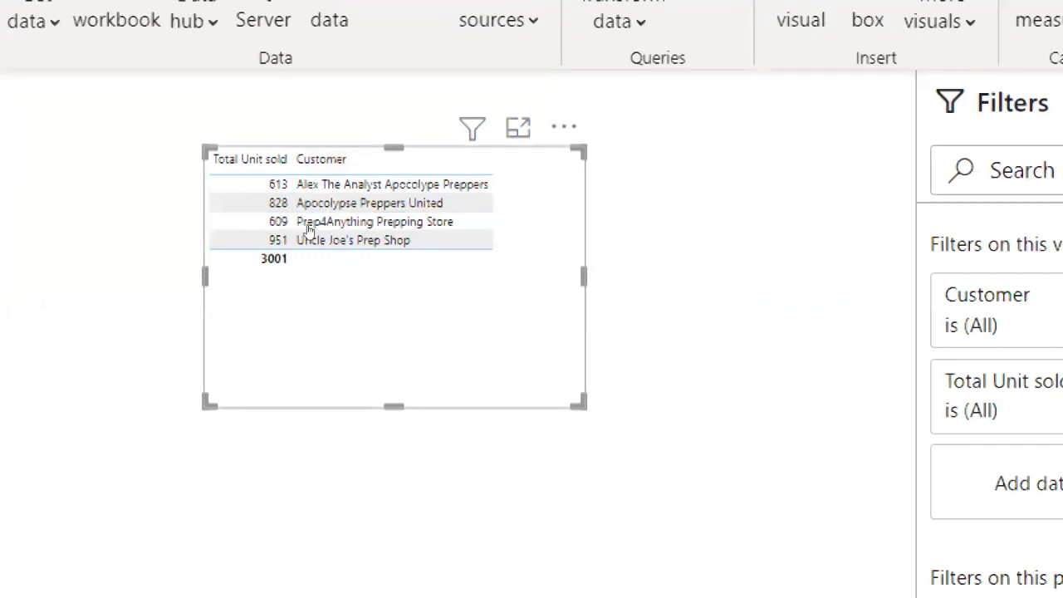
{"action": "left_click_drag", "start_coordinate": [987, 295], "coordinate": [783, 308]}
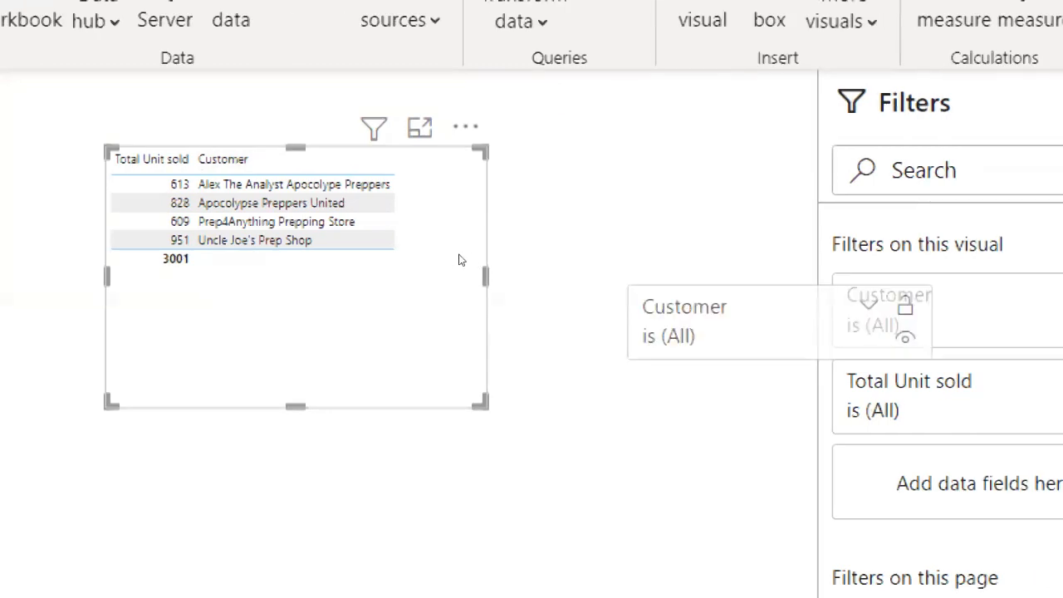
{"action": "double_click", "coordinate": [484, 277]}
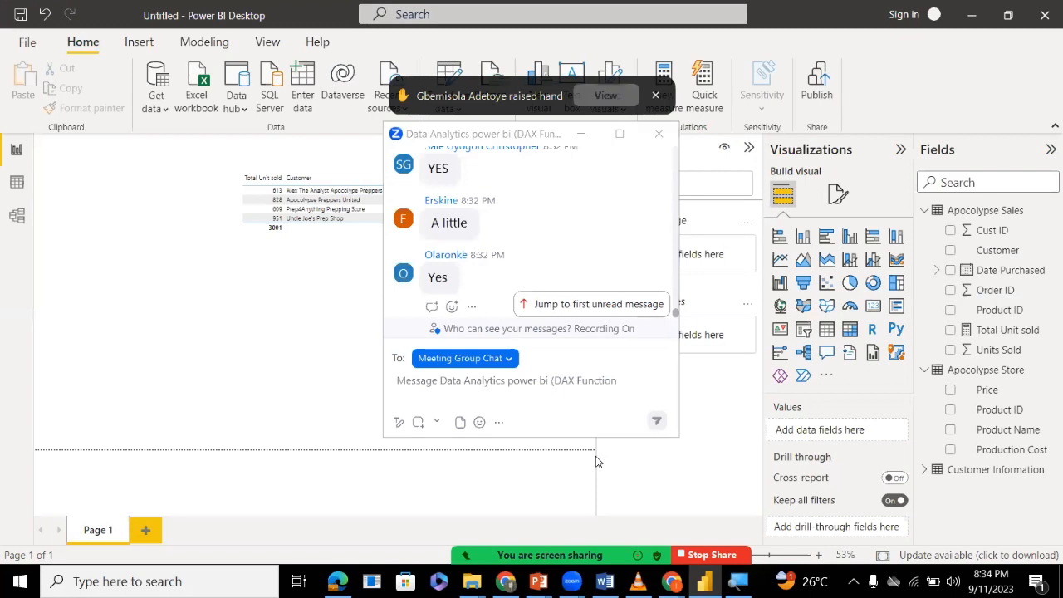
View the raised hand in the meeting's participant list, minimize the list, and show the Apocolypse Sales records in the data view.
{"action": "left_click", "coordinate": [606, 96]}
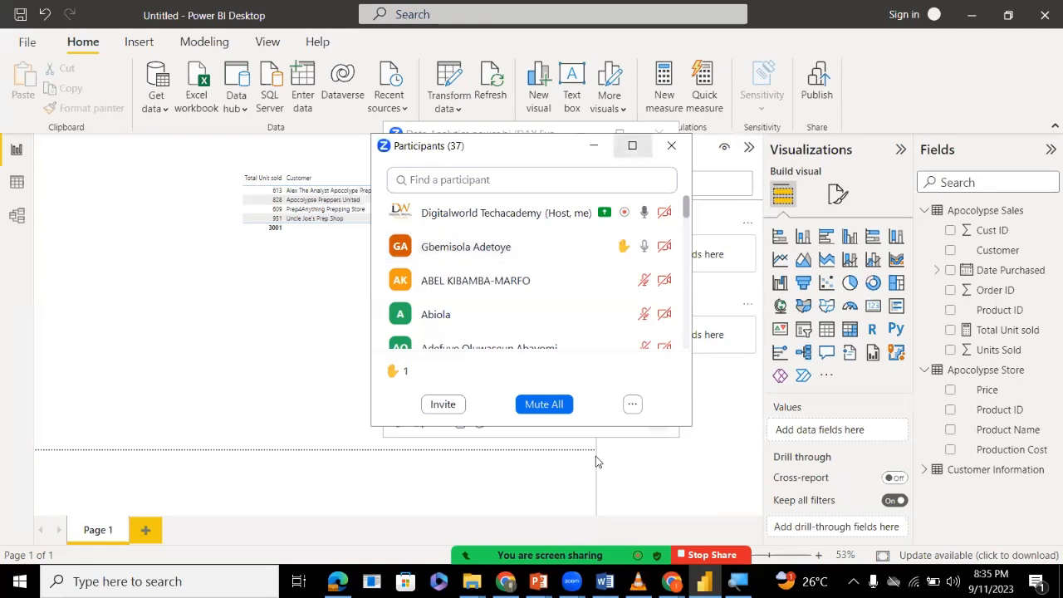
{"action": "left_click", "coordinate": [594, 145]}
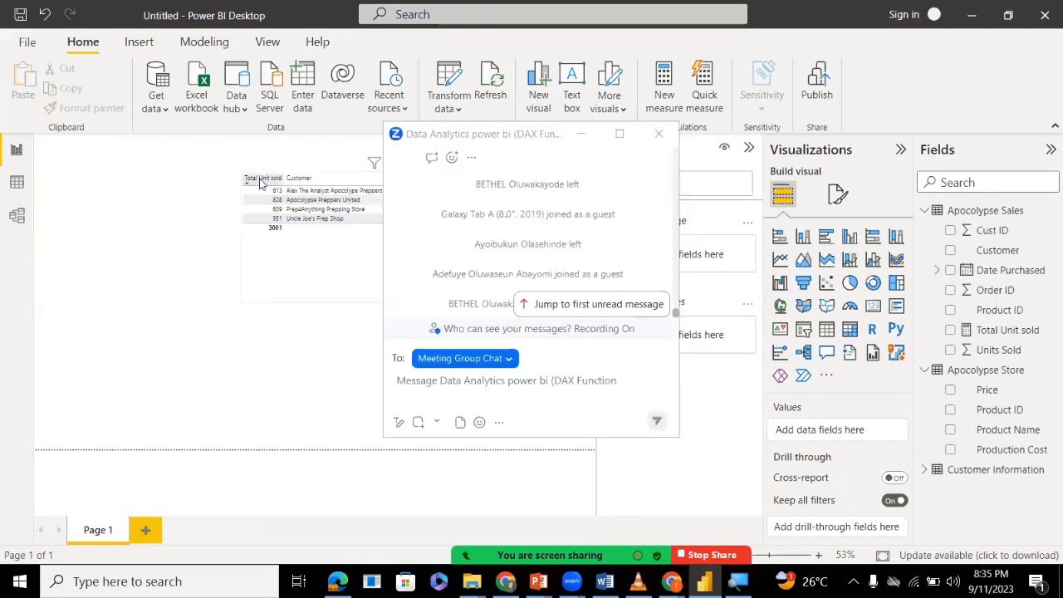
{"action": "left_click", "coordinate": [6, 186]}
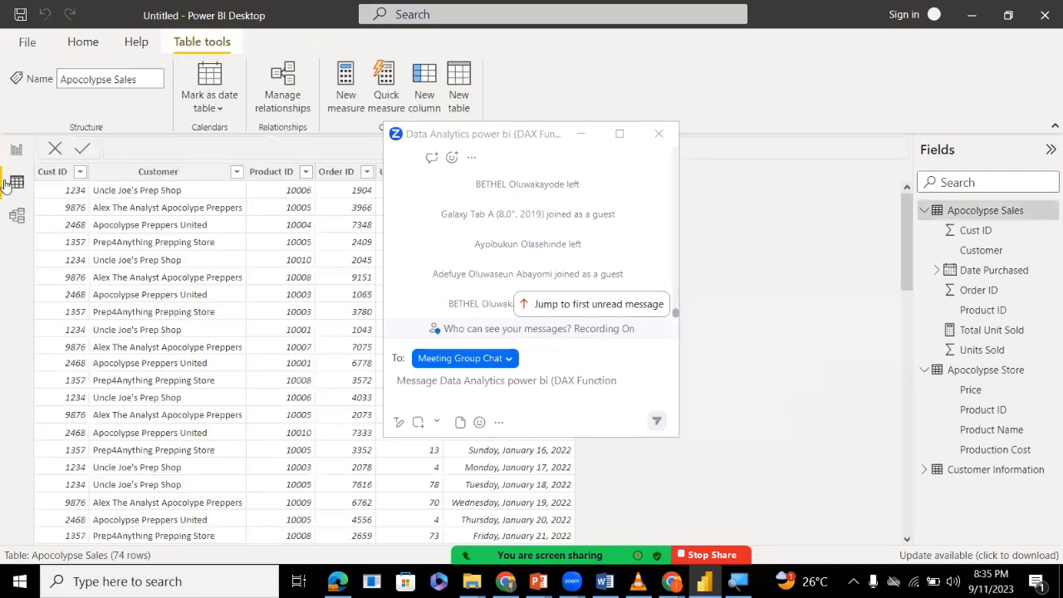
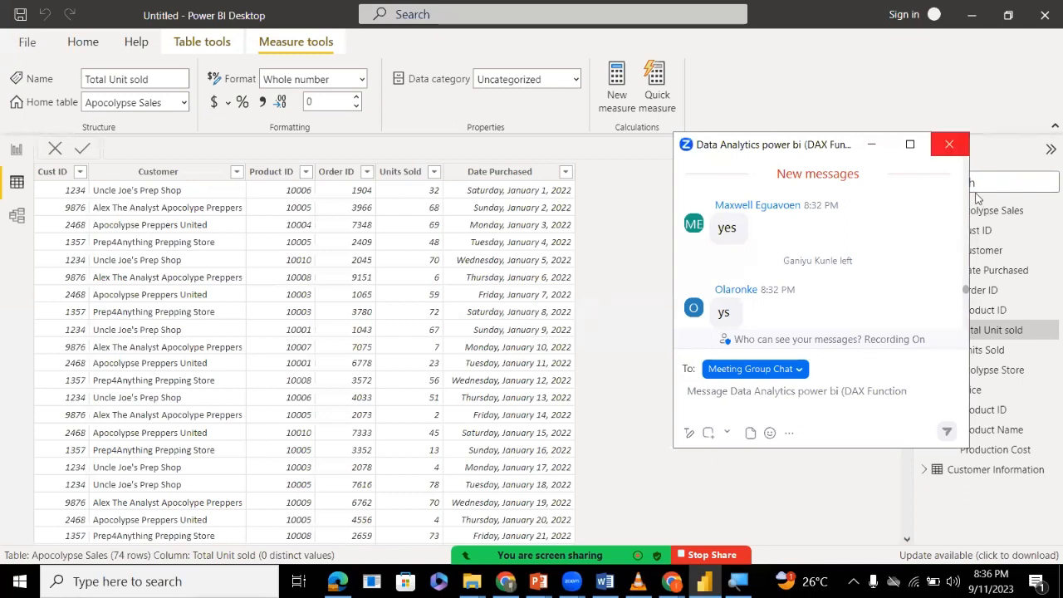
Close the meeting chat, return to the report page, and remove and re-add the Customer field in the table visual's columns.
{"action": "left_click", "coordinate": [949, 145]}
{"action": "left_click", "coordinate": [17, 160]}
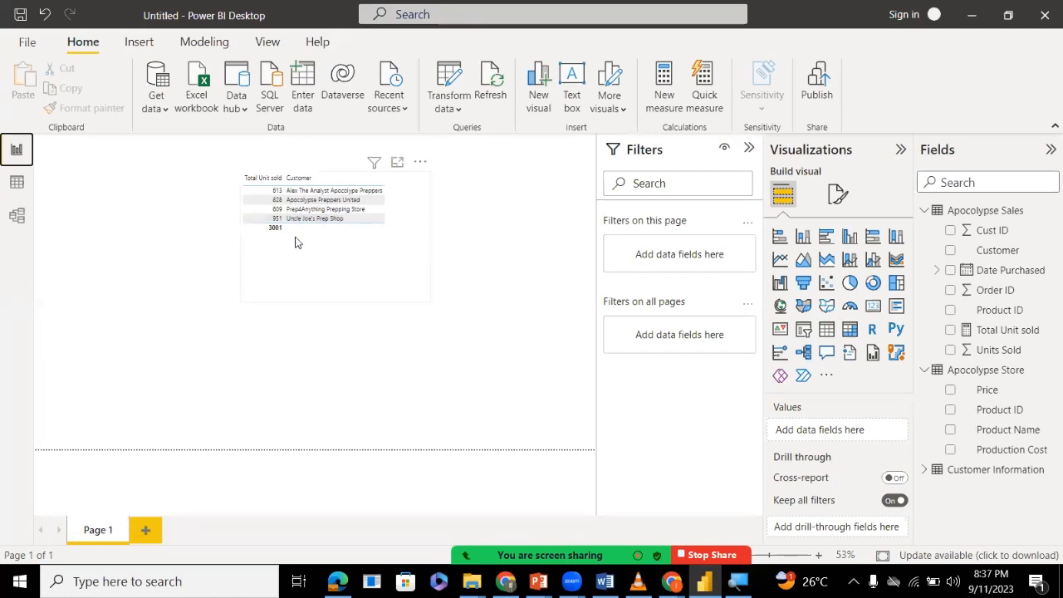
{"action": "left_click", "coordinate": [361, 181]}
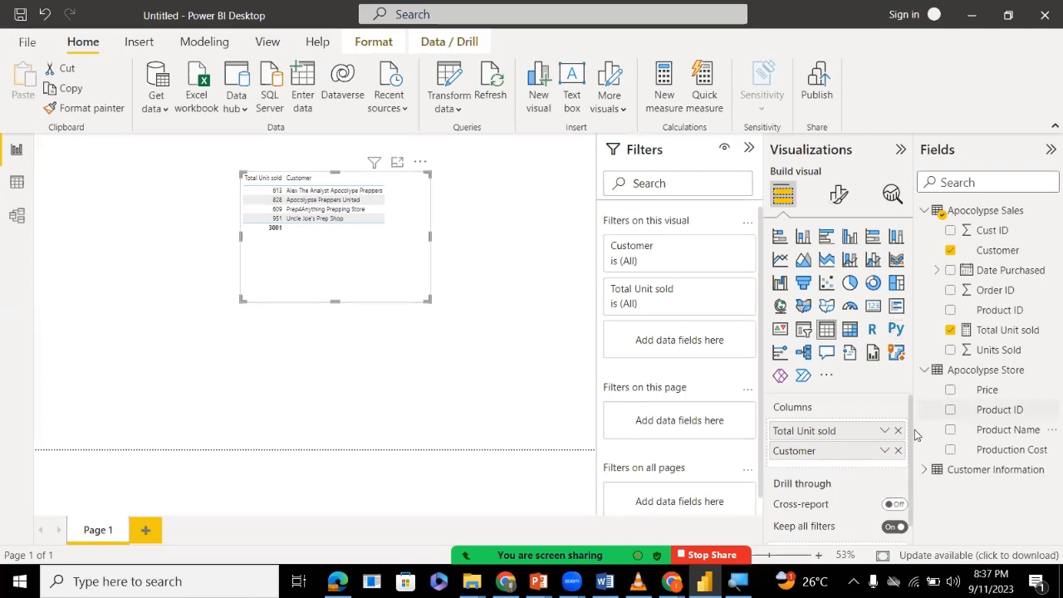
{"action": "left_click", "coordinate": [898, 451]}
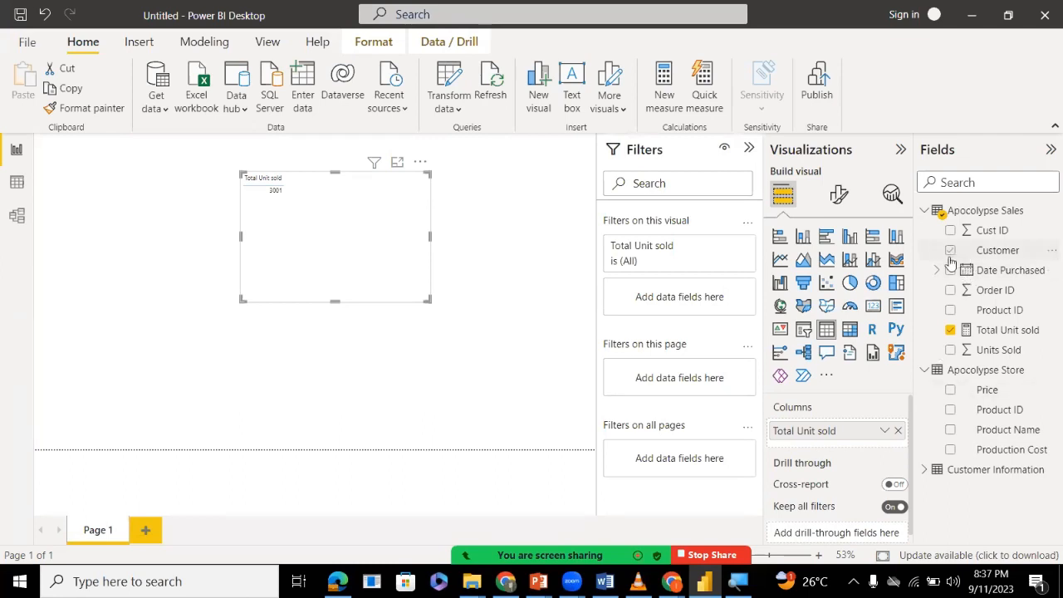
{"action": "left_click_drag", "start_coordinate": [949, 250], "coordinate": [824, 447]}
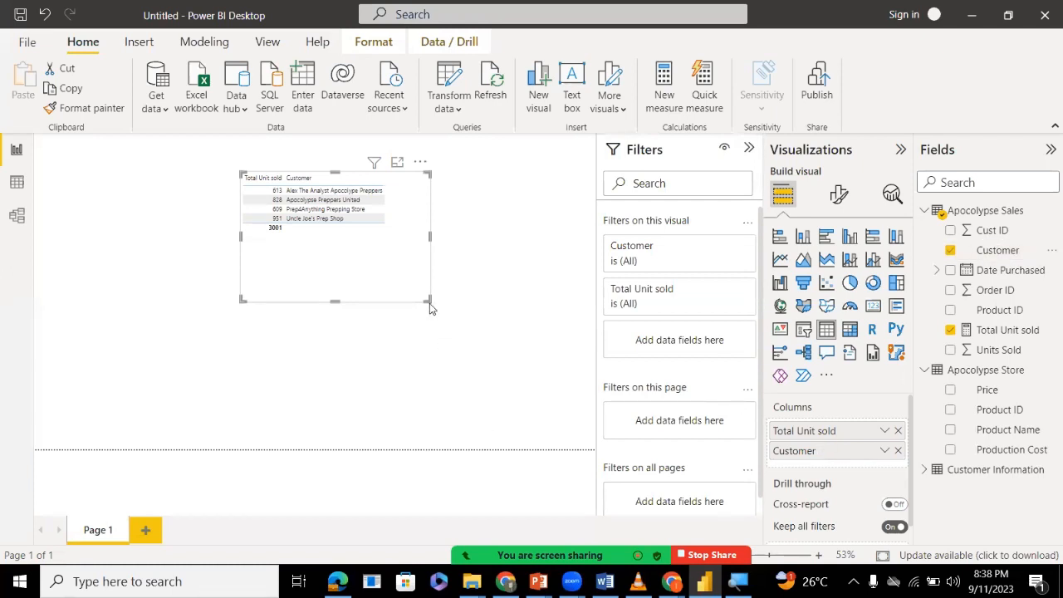
Shrink the table visual to fit its contents, deselect it, and close the meeting chat.
{"action": "left_click_drag", "start_coordinate": [429, 300], "coordinate": [399, 244]}
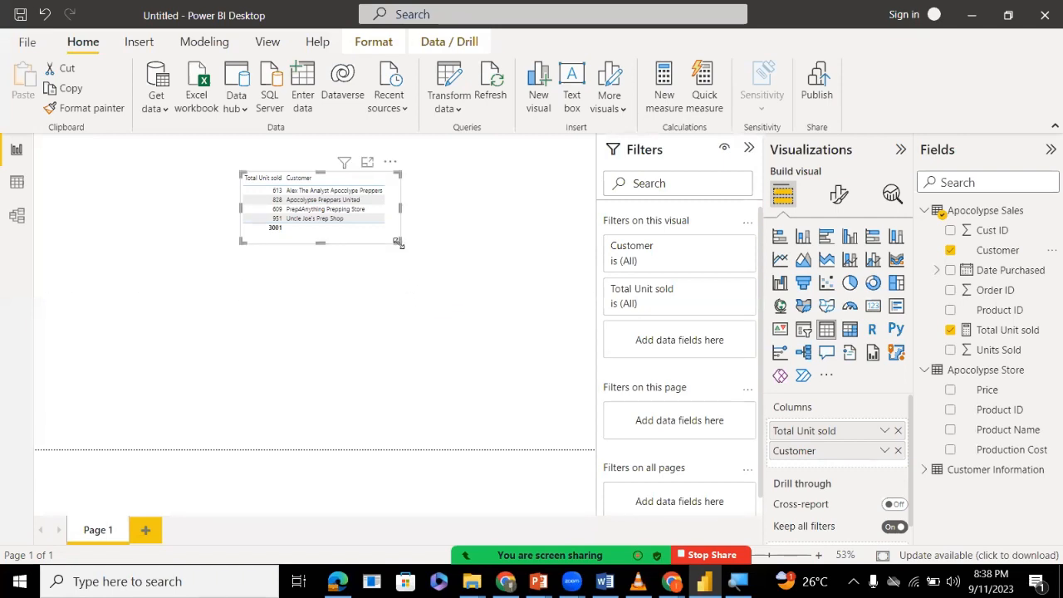
{"action": "key", "text": "super"}
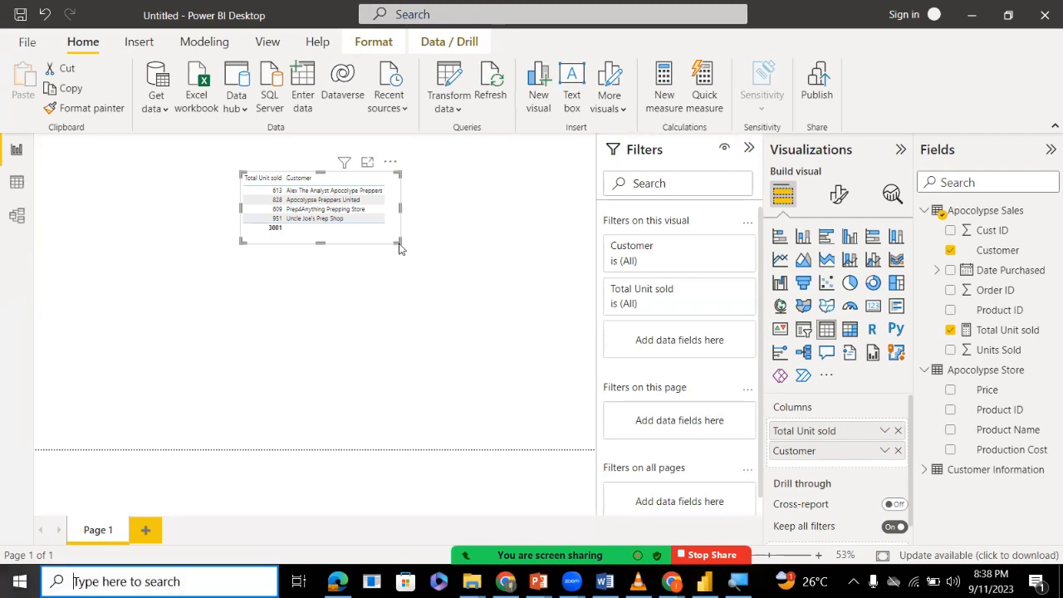
{"action": "left_click", "coordinate": [570, 272]}
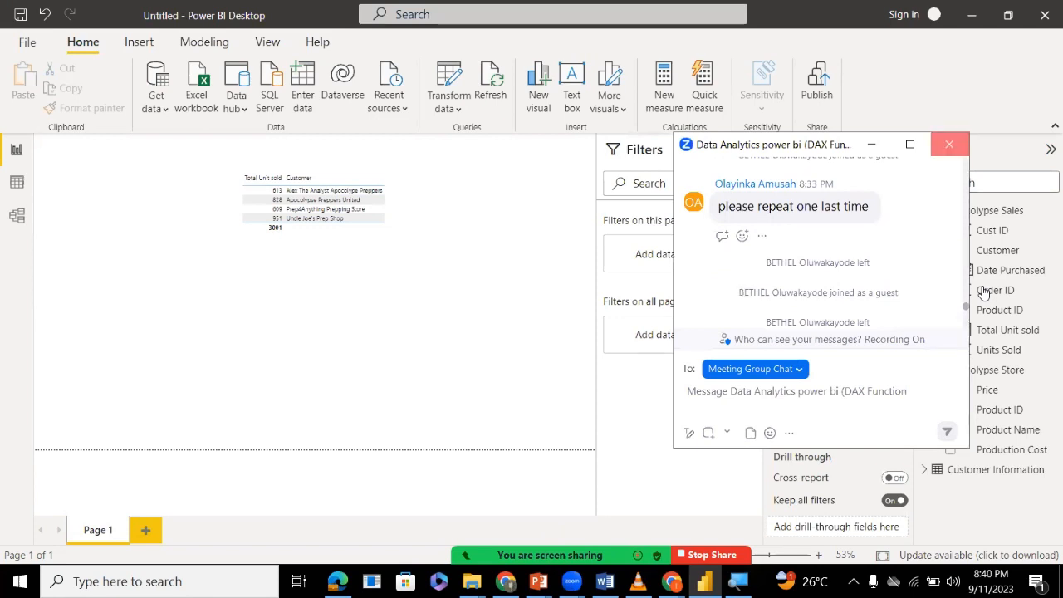
{"action": "left_click", "coordinate": [950, 145]}
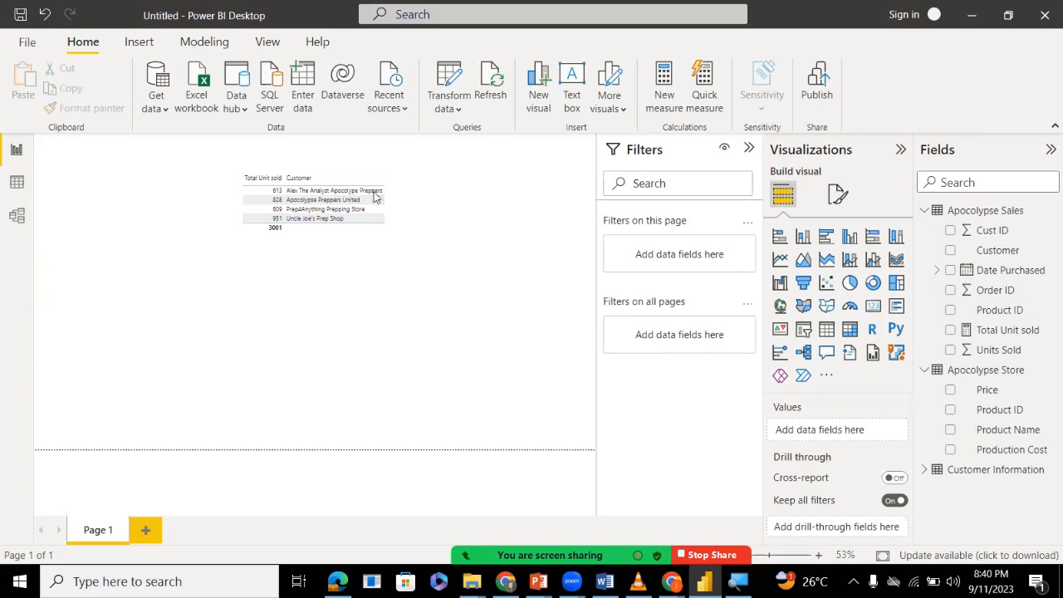
Clear the Customer and Total Unit sold fields from the table visual and delete the Total Unit sold measure from the model.
{"action": "left_click", "coordinate": [339, 244]}
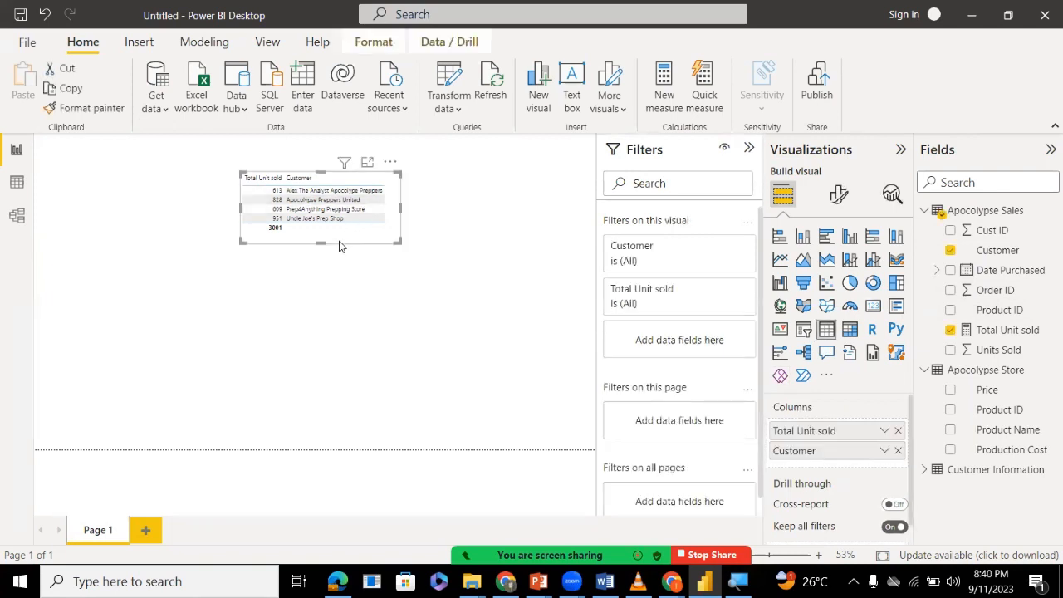
{"action": "left_click", "coordinate": [950, 251]}
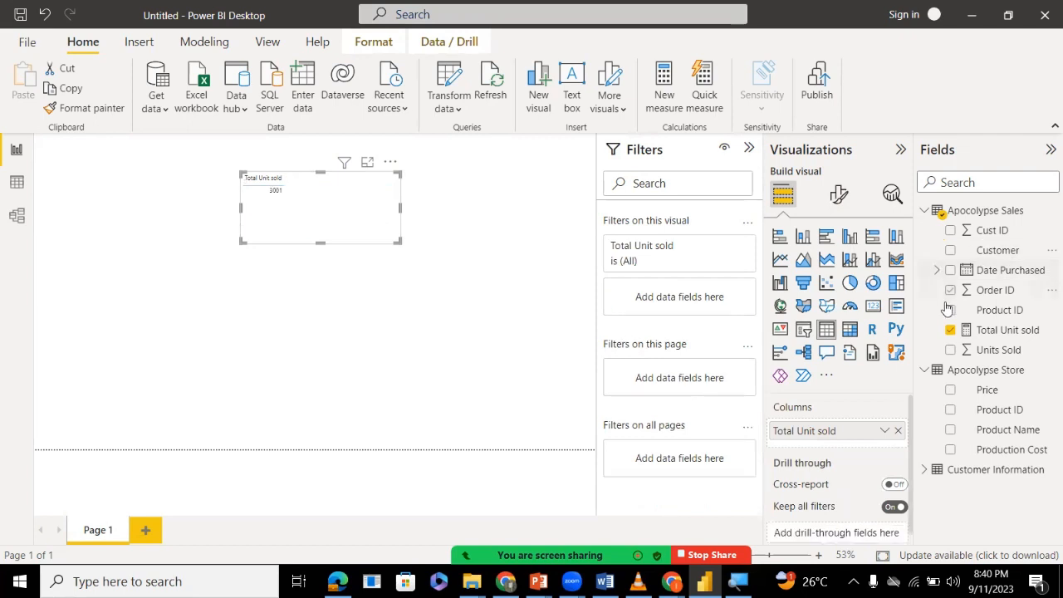
{"action": "left_click", "coordinate": [950, 331]}
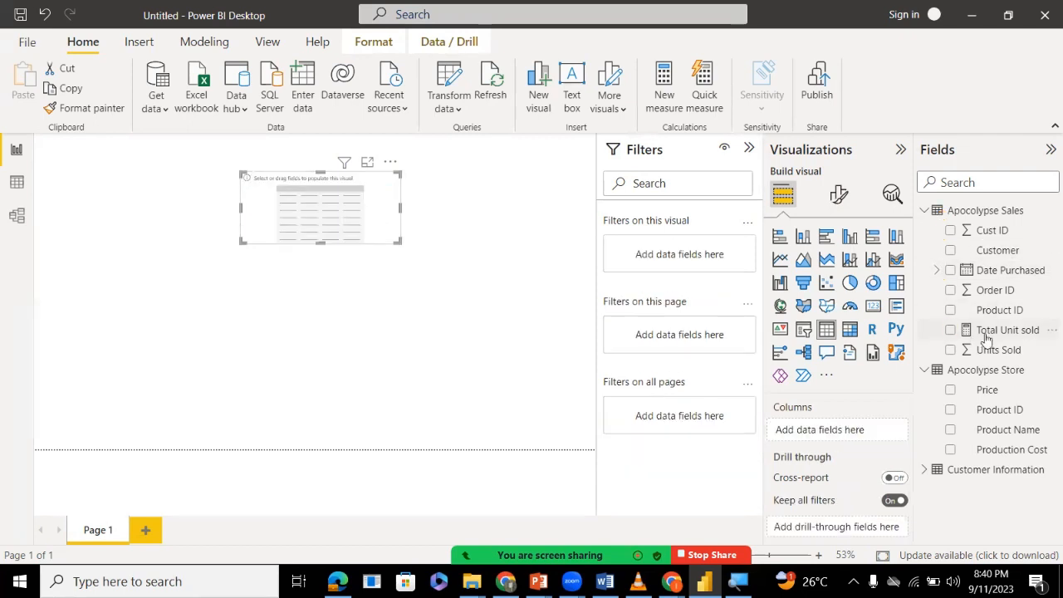
{"action": "right_click", "coordinate": [972, 337]}
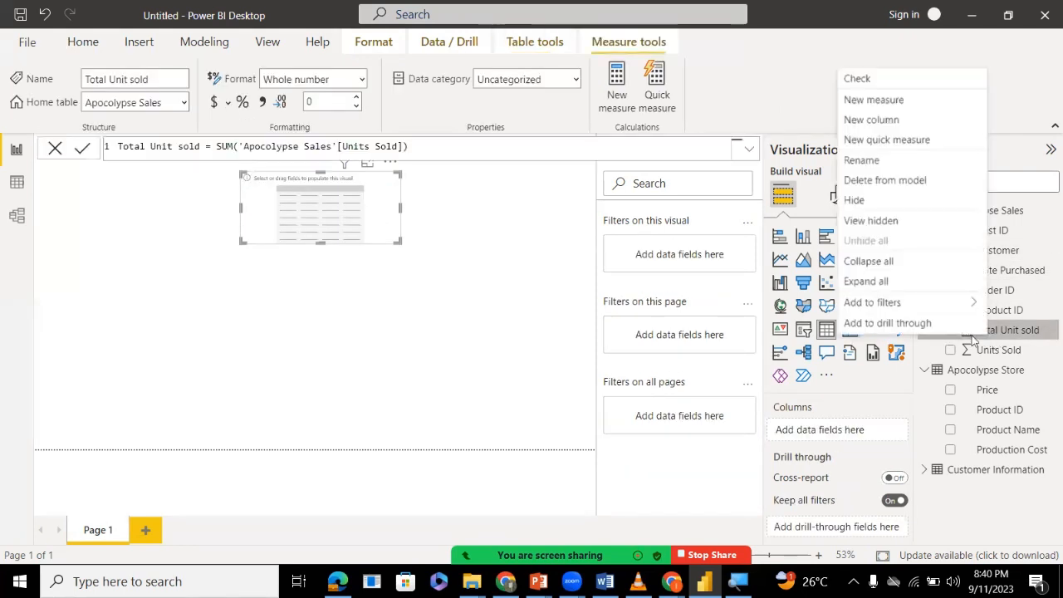
{"action": "left_click", "coordinate": [887, 180]}
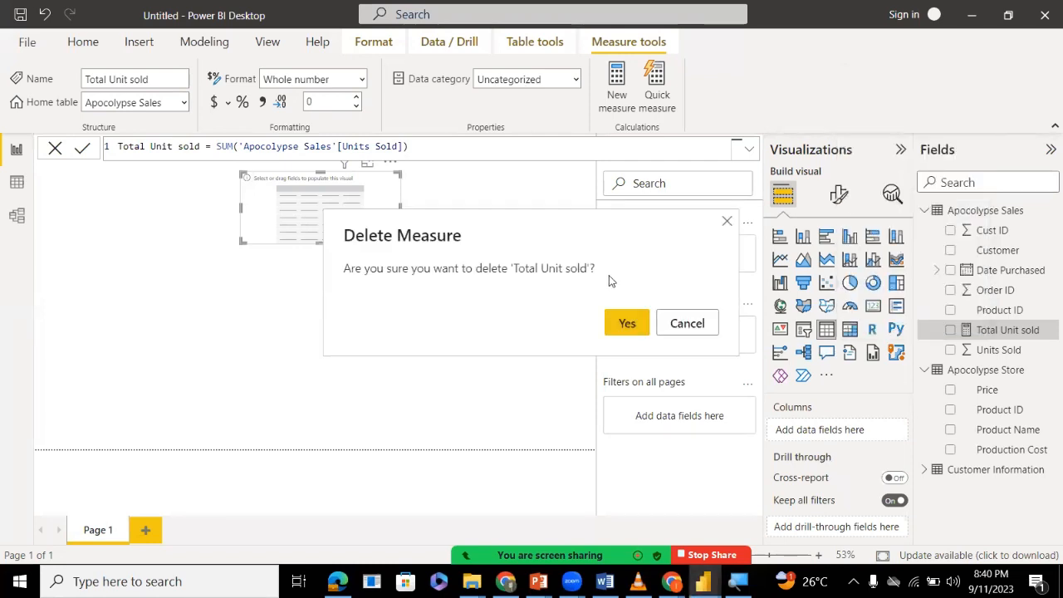
{"action": "left_click", "coordinate": [624, 321]}
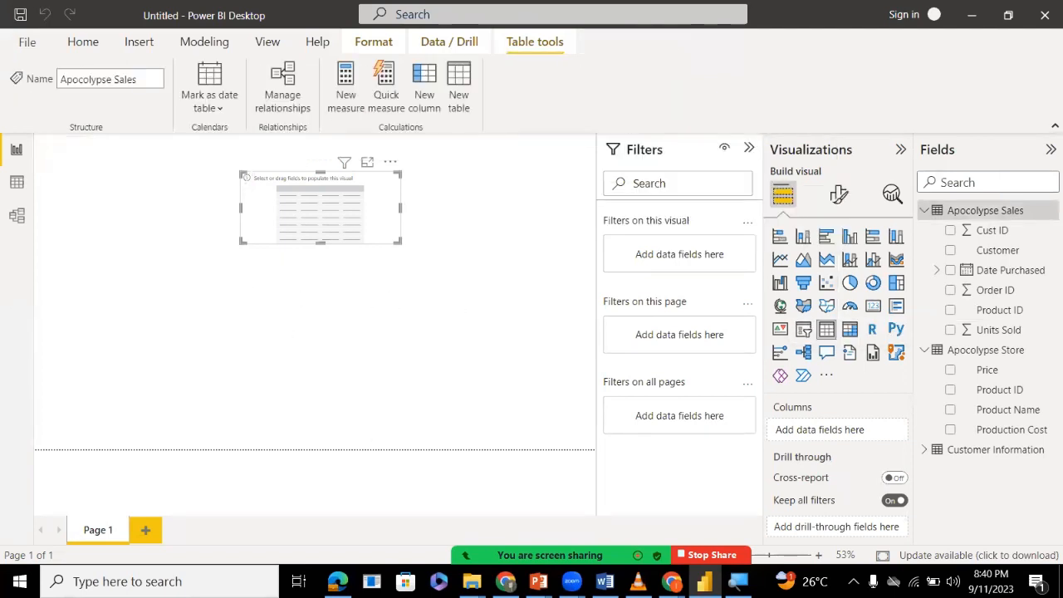
{"action": "left_click", "coordinate": [582, 579]}
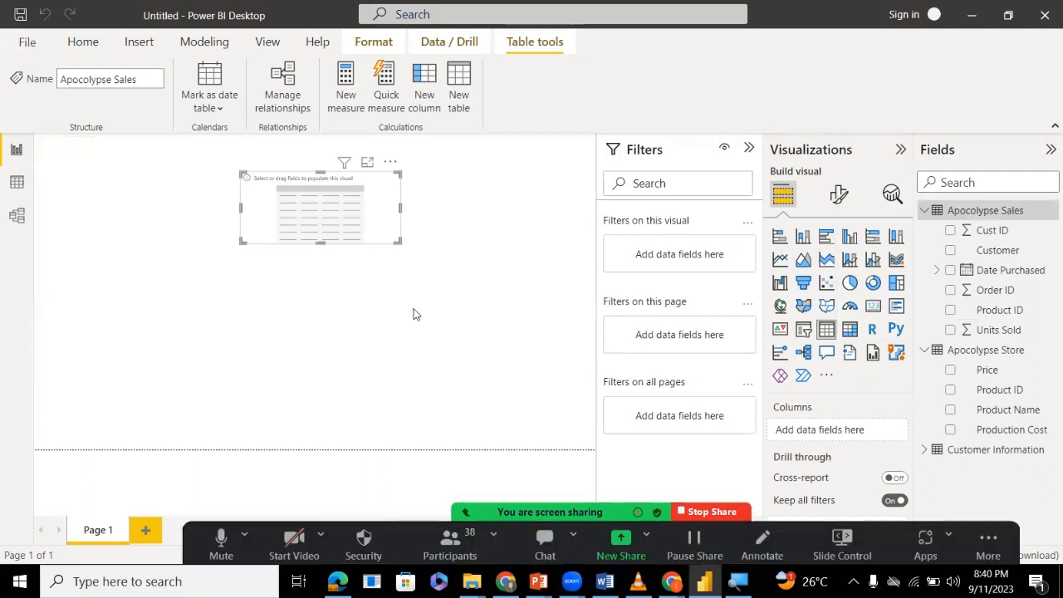
{"action": "double_click", "coordinate": [482, 275]}
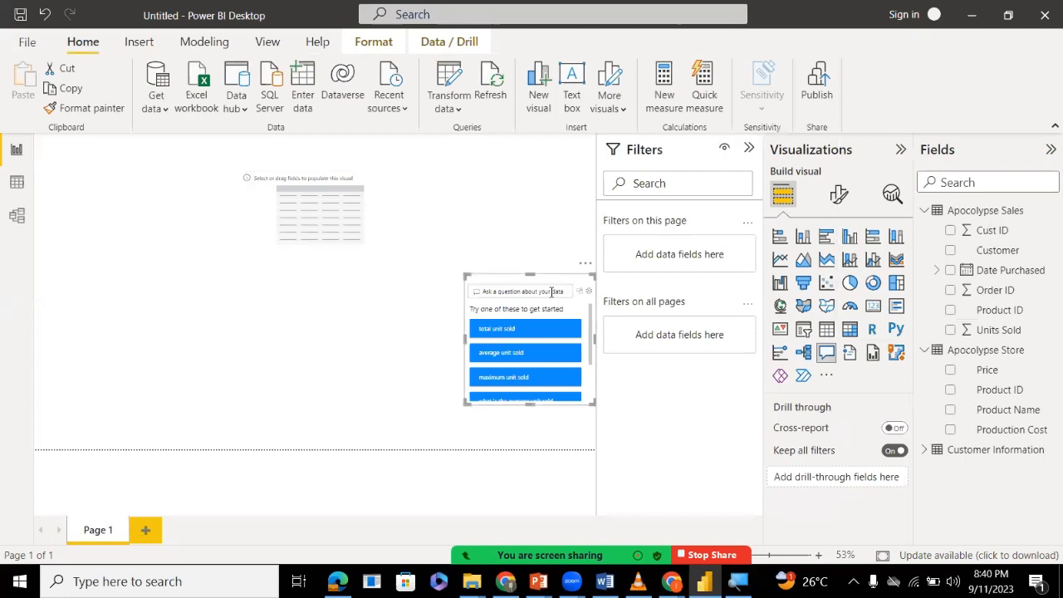
{"action": "left_click", "coordinate": [586, 265]}
{"action": "left_click", "coordinate": [606, 282]}
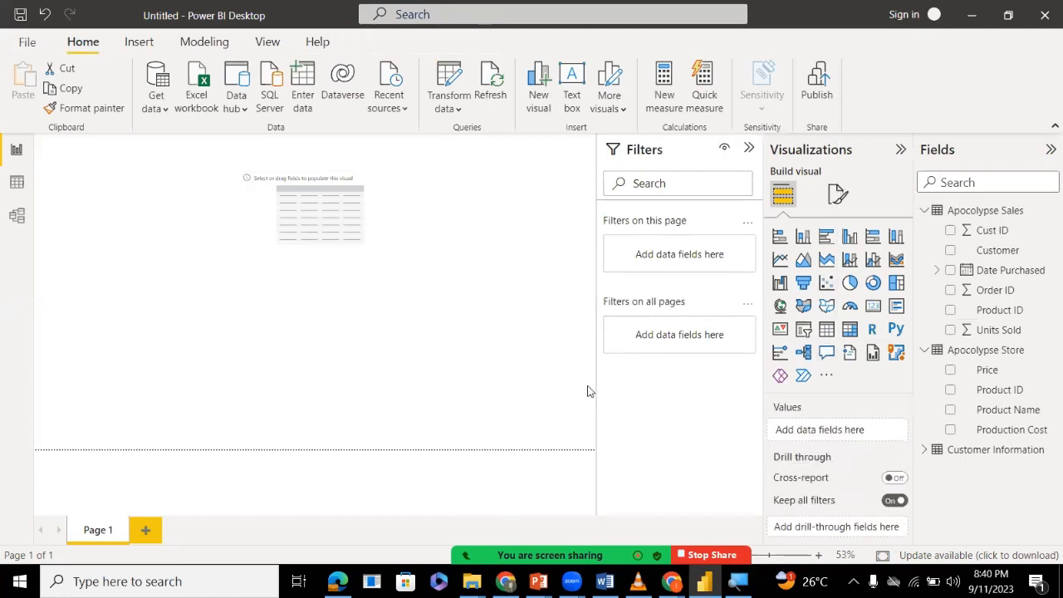
{"action": "key", "text": "alt+u"}
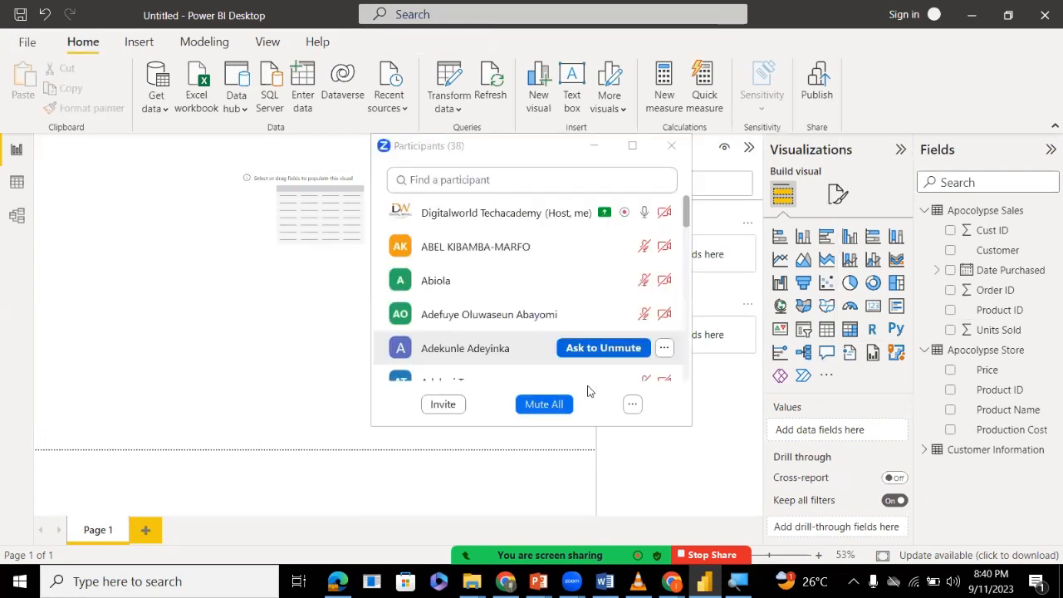
{"action": "key", "text": "alt+u"}
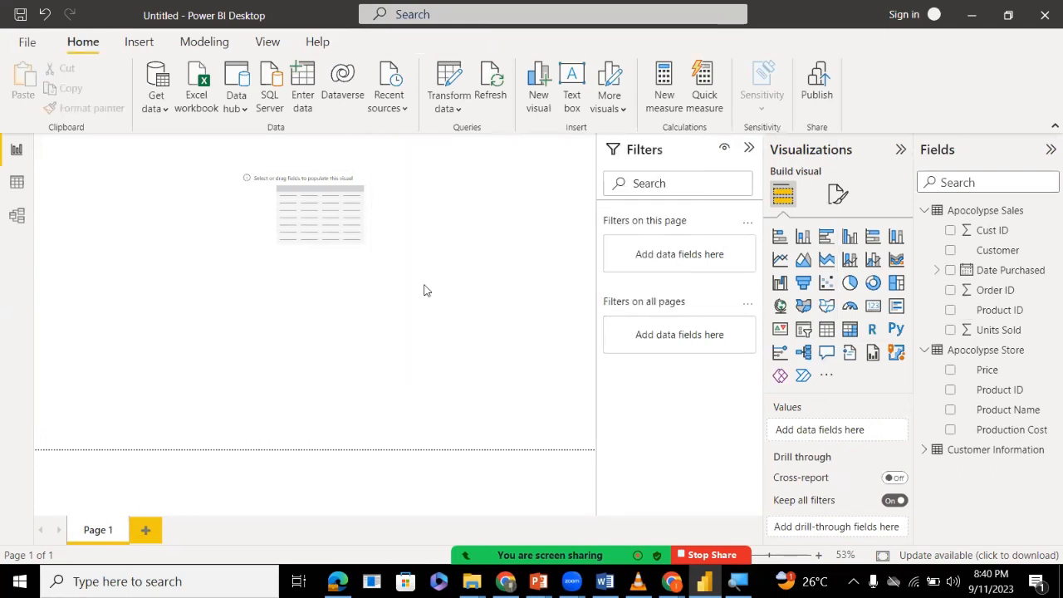
Read the newest meeting chat message and examine the Apocolypse Sales records down to the last rows in the data view.
{"action": "left_click", "coordinate": [354, 221]}
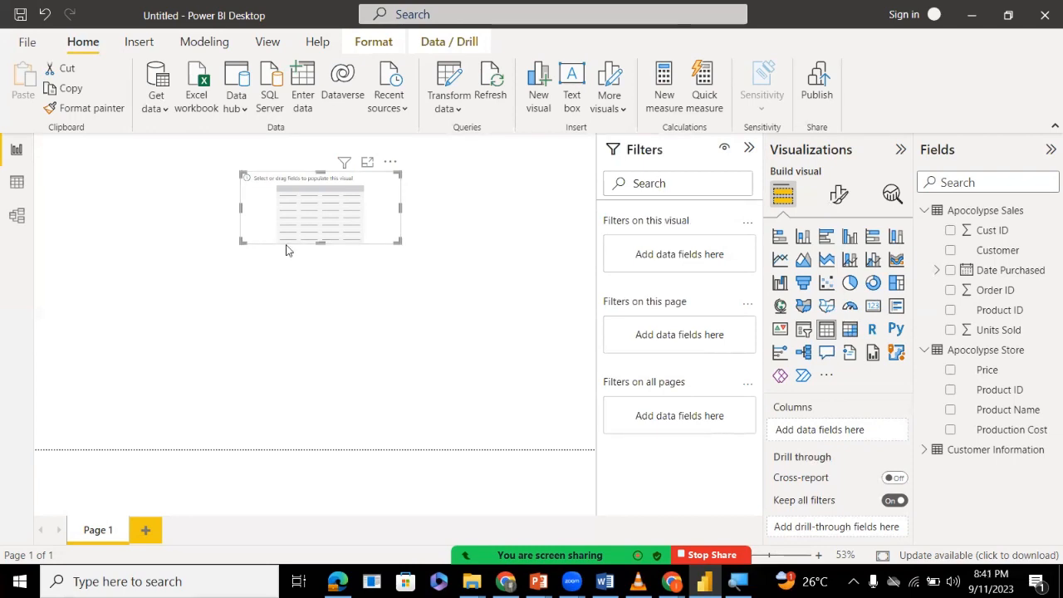
{"action": "left_click", "coordinate": [10, 185]}
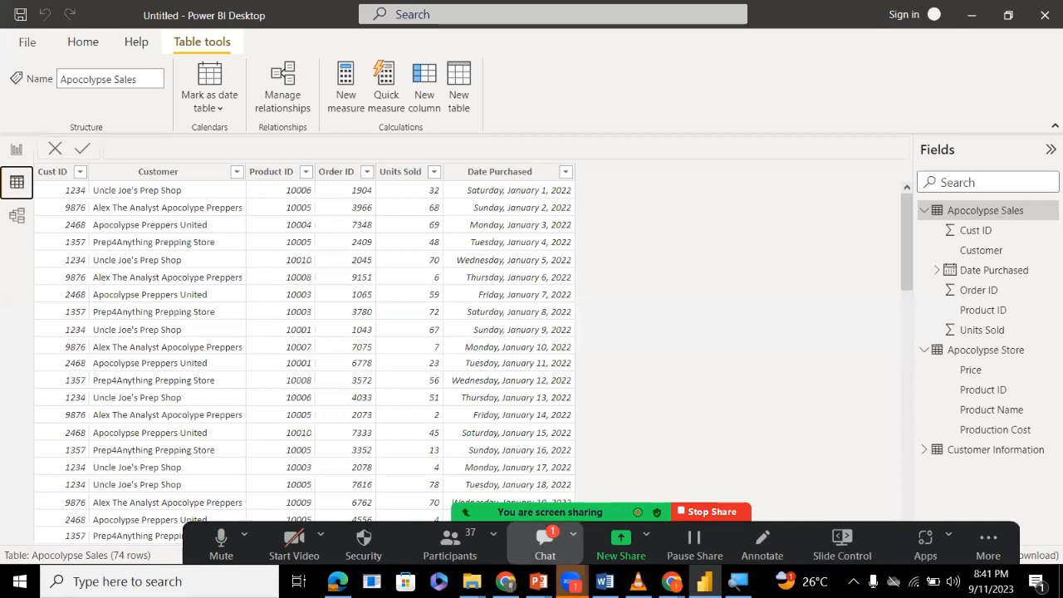
{"action": "left_click", "coordinate": [545, 540]}
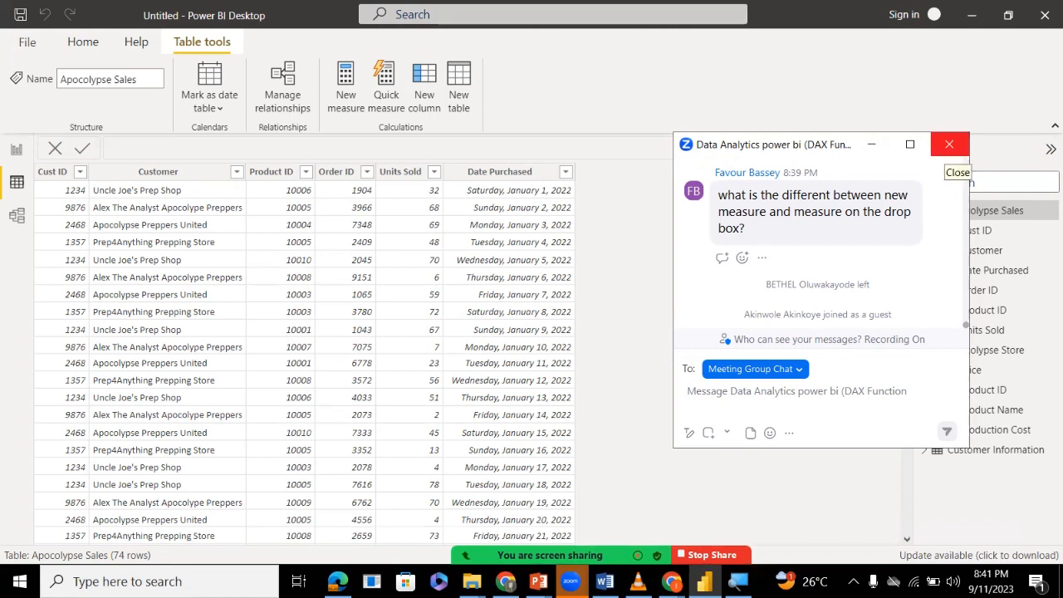
{"action": "left_click", "coordinate": [950, 144]}
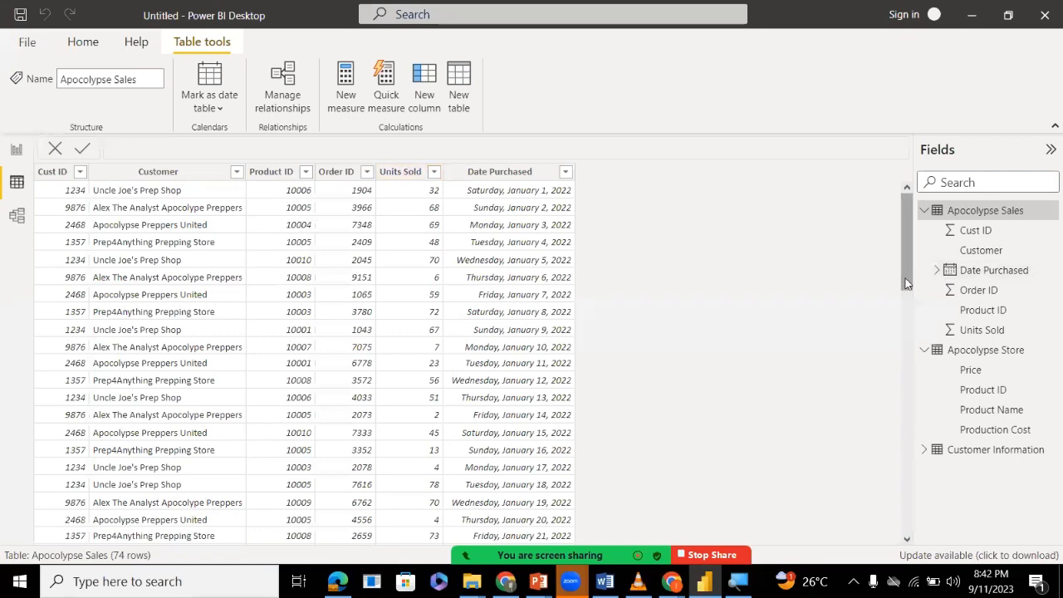
{"action": "left_click_drag", "start_coordinate": [907, 282], "coordinate": [869, 536]}
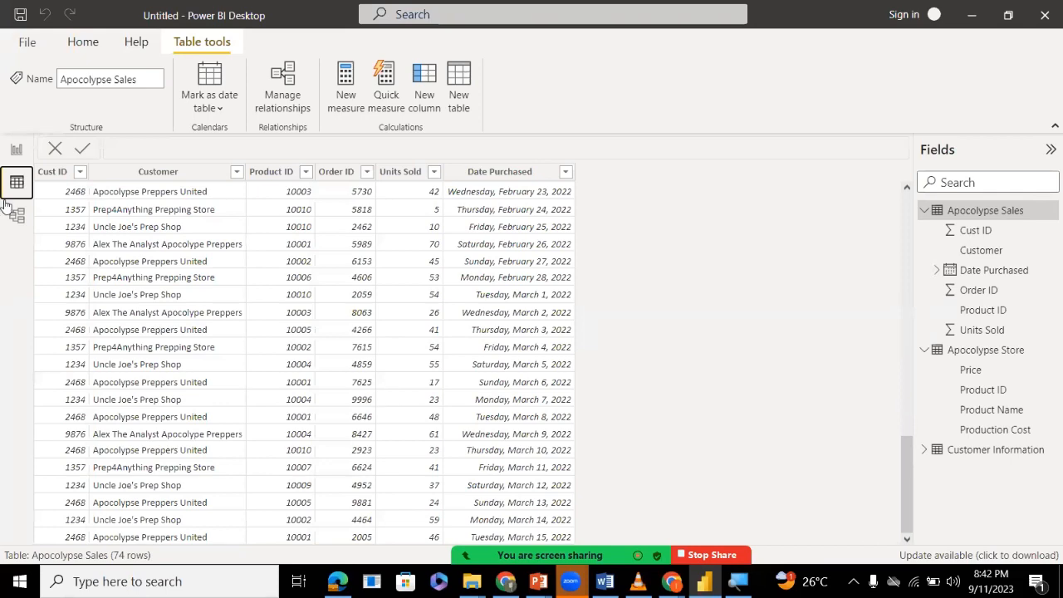
Create a new measure in the Apocolypse Sales table from the report view and check the new meeting chat message.
{"action": "left_click", "coordinate": [15, 146]}
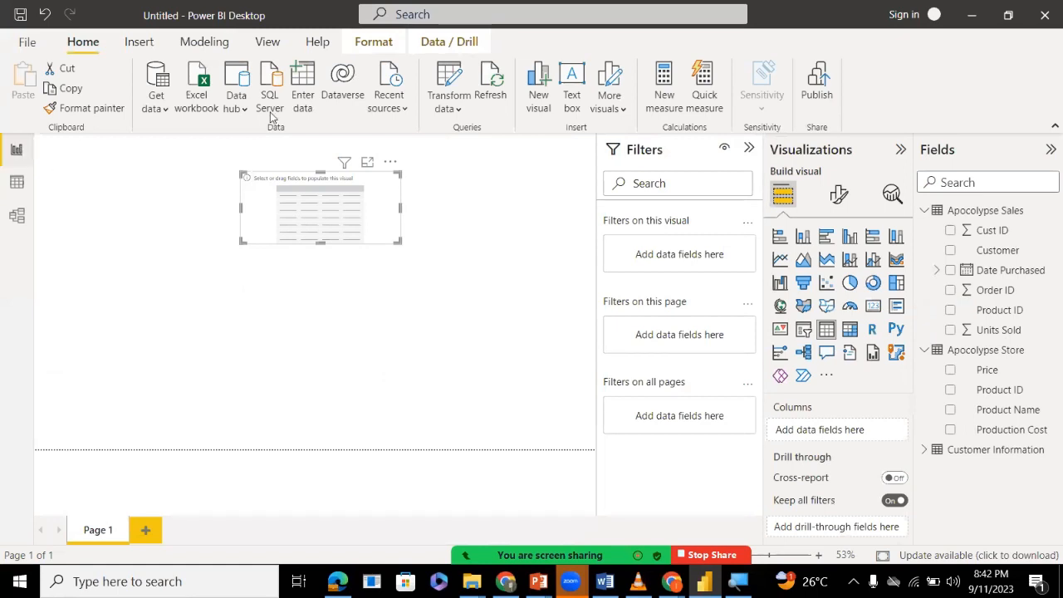
{"action": "right_click", "coordinate": [995, 219]}
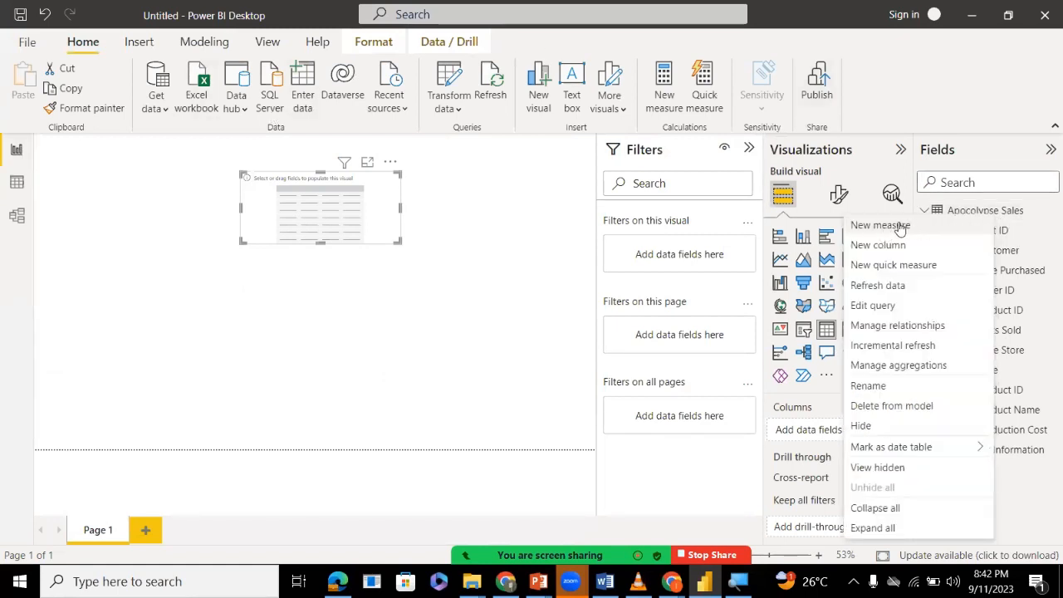
{"action": "left_click", "coordinate": [987, 213]}
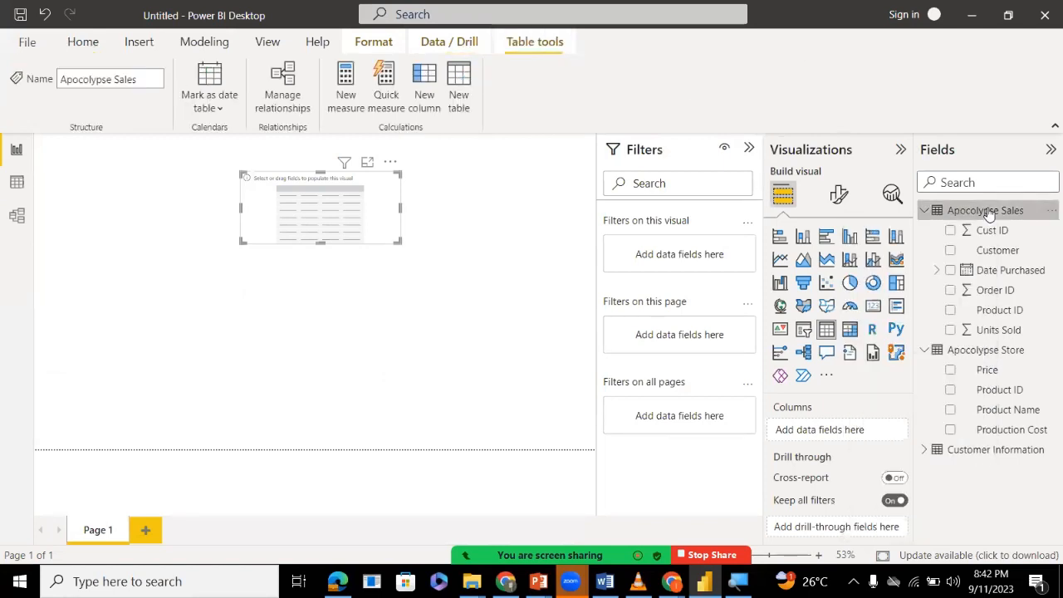
{"action": "left_click", "coordinate": [348, 91]}
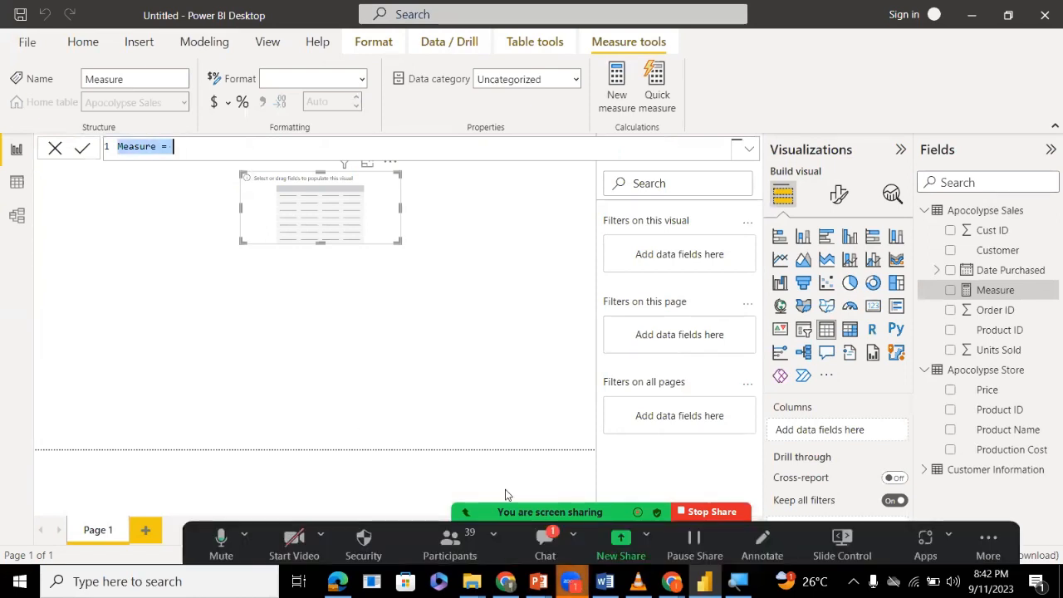
{"action": "left_click", "coordinate": [545, 538]}
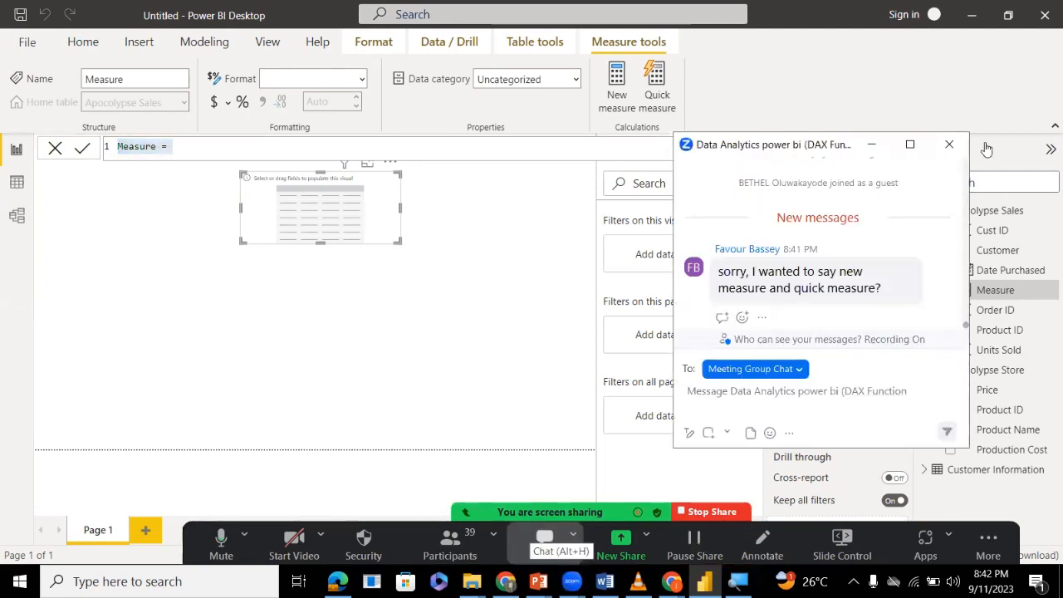
{"action": "left_click", "coordinate": [950, 145]}
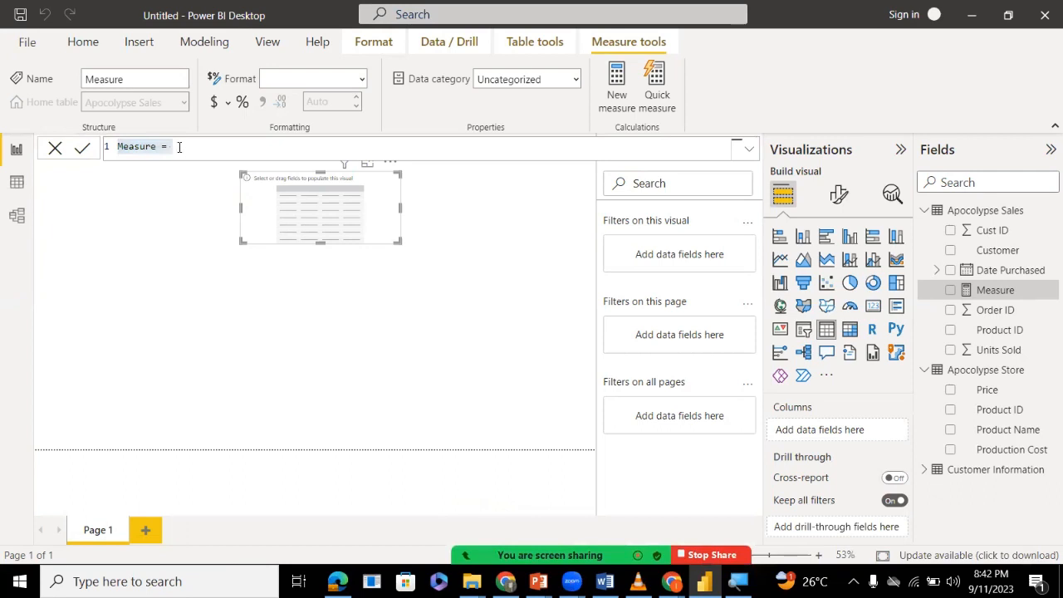
Name the new measure total unit sold and begin its formula with SUM('Apocolypse Sales'.
{"action": "double_click", "coordinate": [142, 147]}
{"action": "type", "text": "total "}
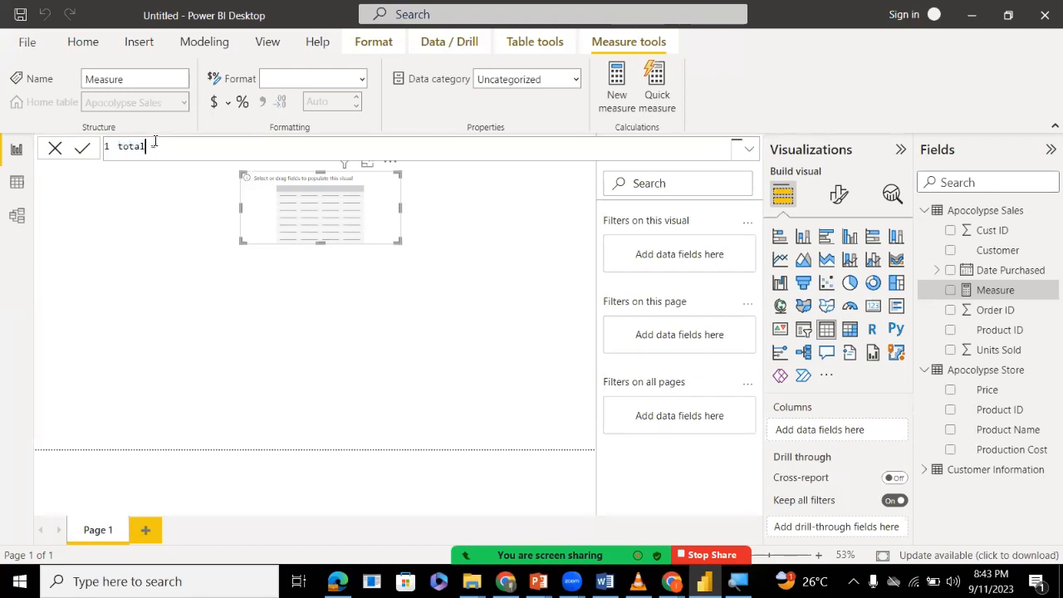
{"action": "type", "text": "unit sold"}
{"action": "type", "text": "s"}
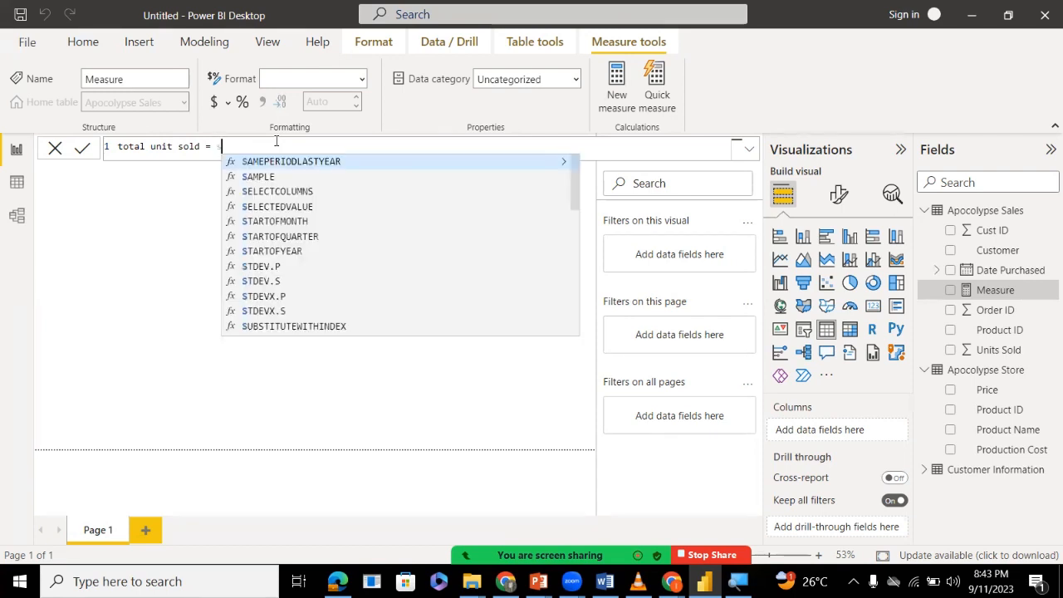
{"action": "type", "text": "um"}
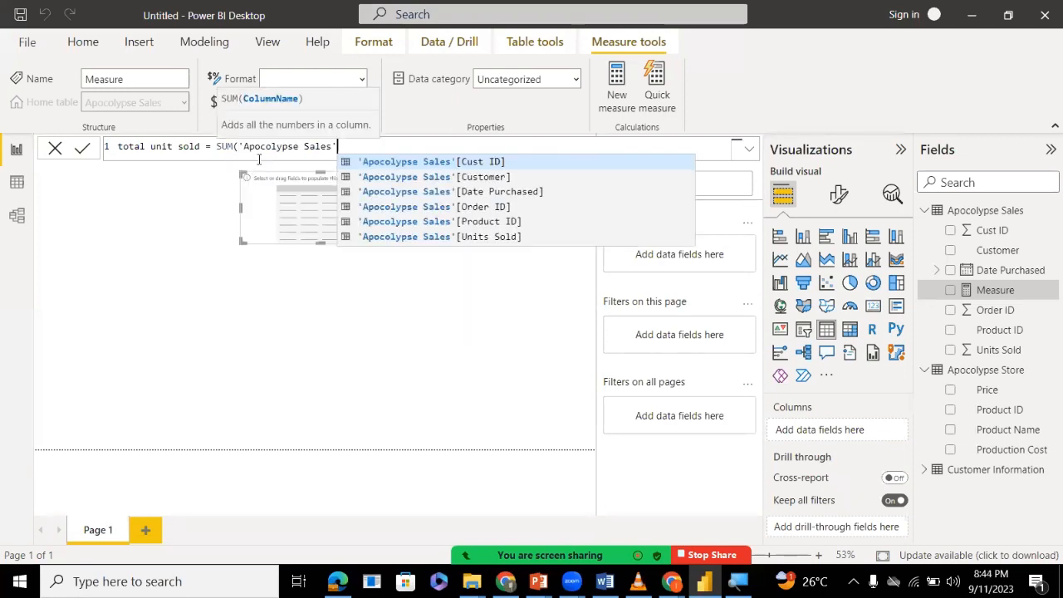
Remove the 'Apocolypse Sales' reference from the formula, leaving it at total unit sold = SUM(.
{"action": "key", "text": "BackSpace"}
{"action": "key", "text": "BackSpace"}
{"action": "key", "text": "BackSpace"}
{"action": "key", "text": "BackSpace"}
{"action": "key", "text": "BackSpace"}
{"action": "key", "text": "BackSpace"}
{"action": "key", "text": "BackSpace"}
{"action": "key", "text": "BackSpace"}
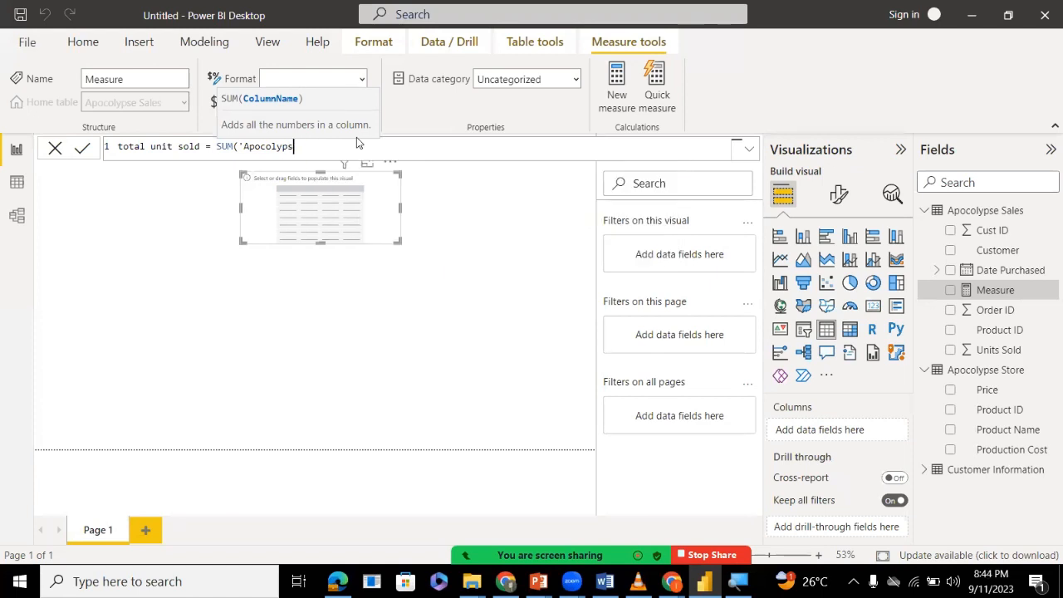
{"action": "key", "text": "BackSpace"}
{"action": "key", "text": "BackSpace"}
{"action": "key", "text": "BackSpace"}
{"action": "key", "text": "BackSpace"}
{"action": "key", "text": "BackSpace"}
{"action": "key", "text": "BackSpace"}
{"action": "key", "text": "BackSpace"}
{"action": "key", "text": "BackSpace"}
{"action": "key", "text": "BackSpace"}
{"action": "key", "text": "BackSpace"}
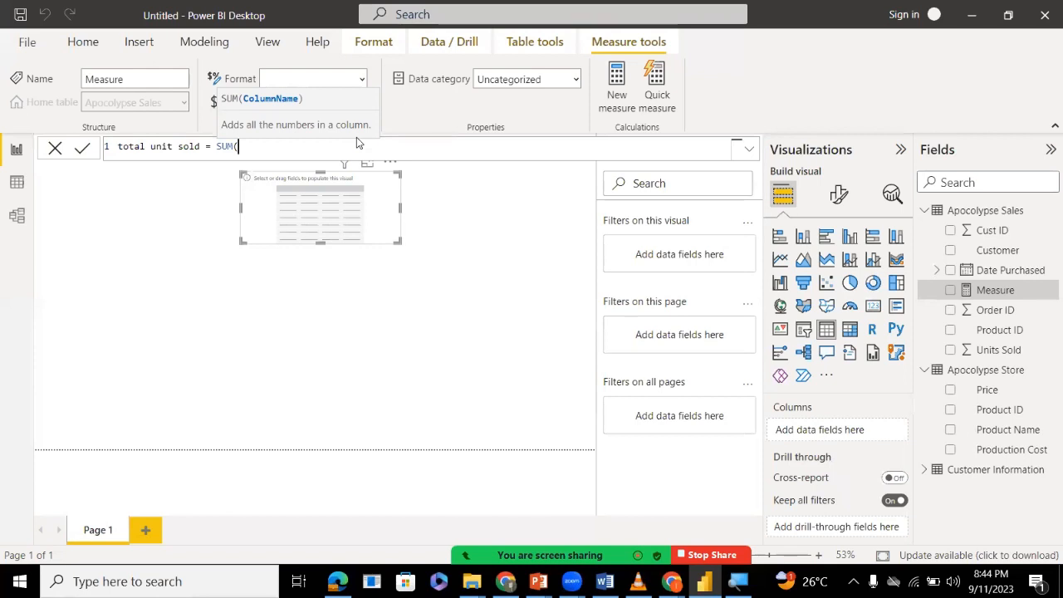
Complete and commit the measure formula as total unit sold = SUM('Apocolypse Sales'[Units Sold]).
{"action": "type", "text": "unt"}
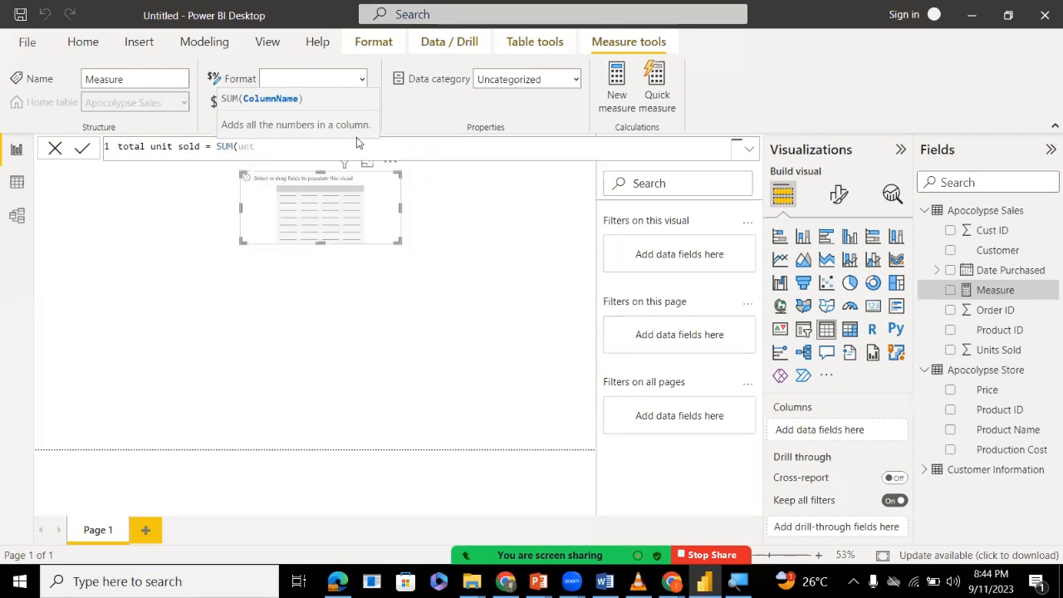
{"action": "key", "text": "BackSpace"}
{"action": "type", "text": "it"}
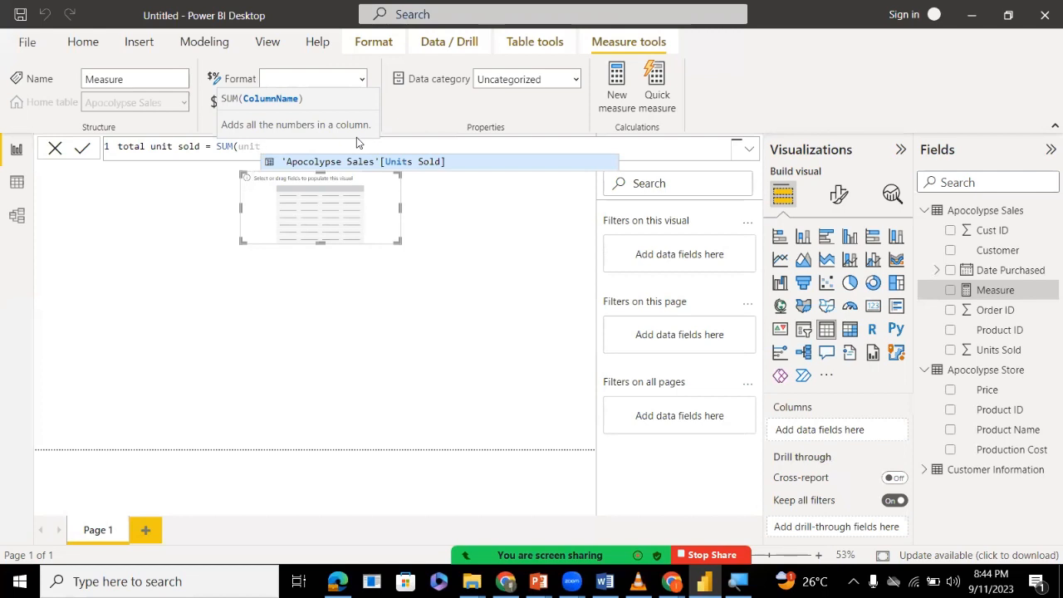
{"action": "key", "text": "Tab"}
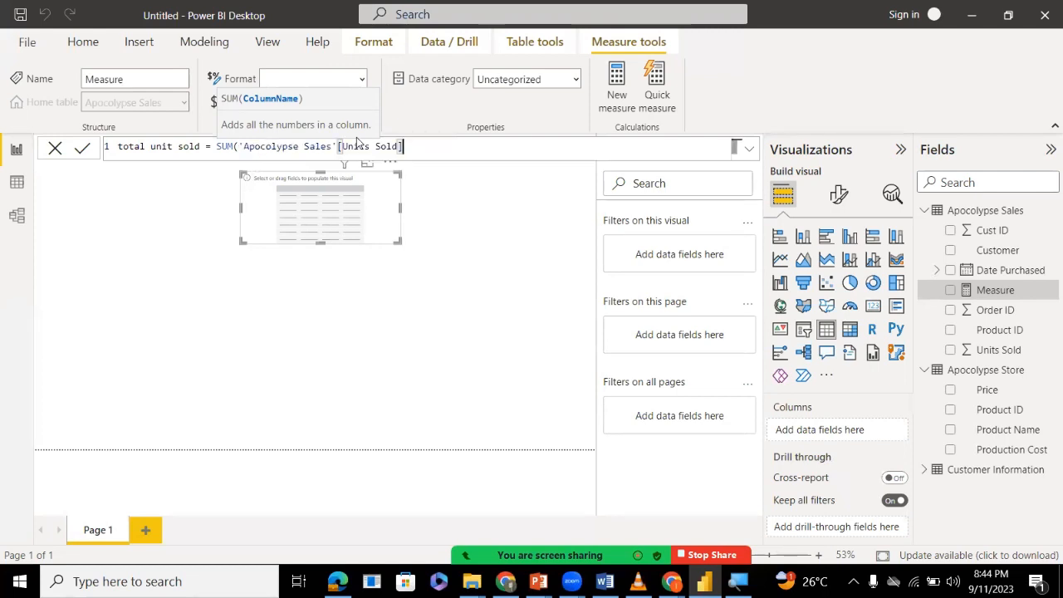
{"action": "type", "text": ")"}
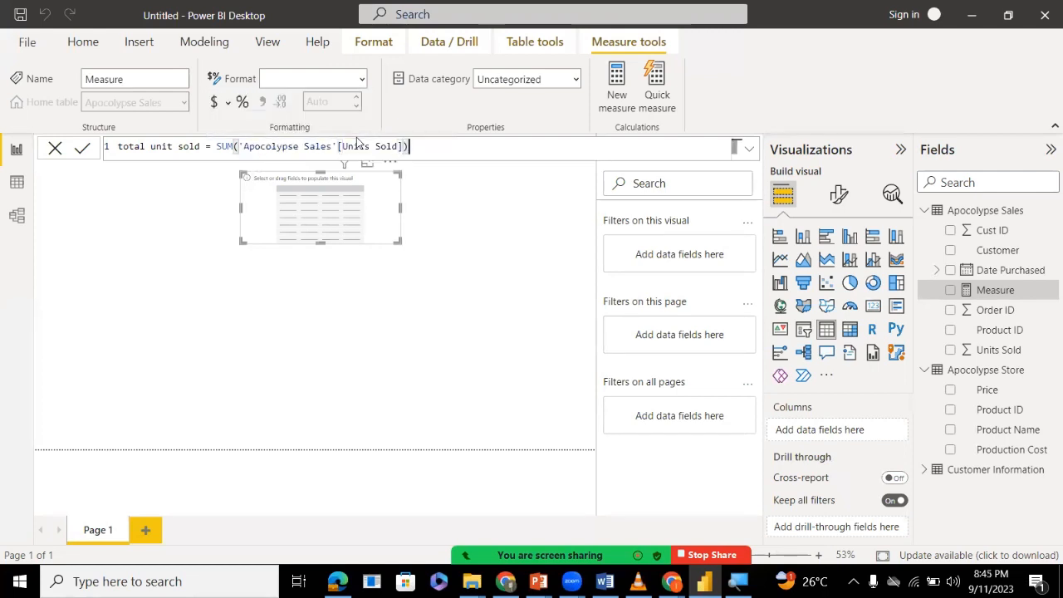
{"action": "key", "text": "Return"}
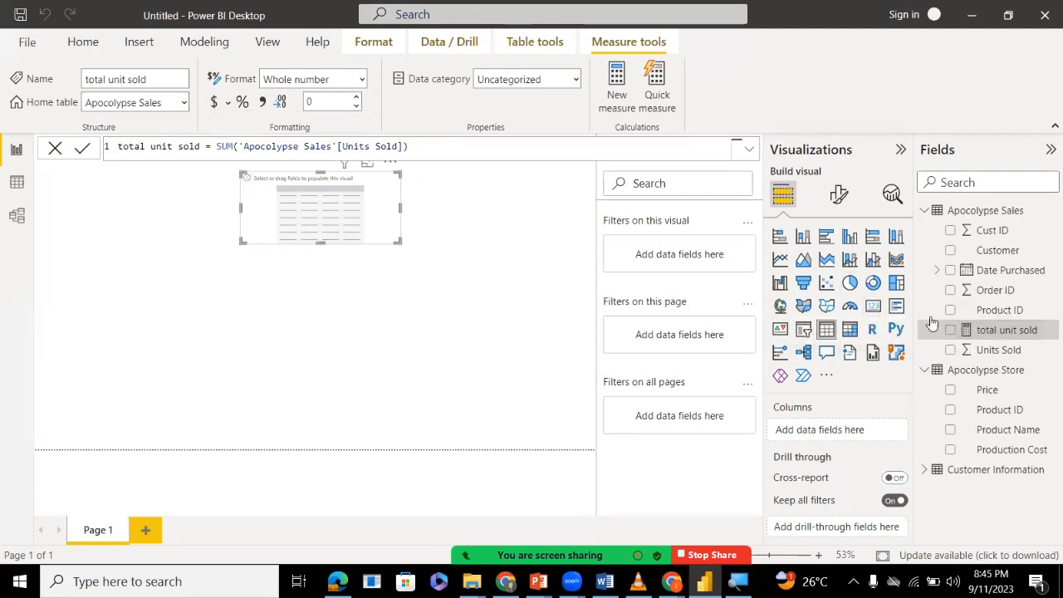
Add total unit sold and Customer as the table visual's columns, with Customer first, and enlarge the visual.
{"action": "left_click_drag", "start_coordinate": [953, 333], "coordinate": [814, 432]}
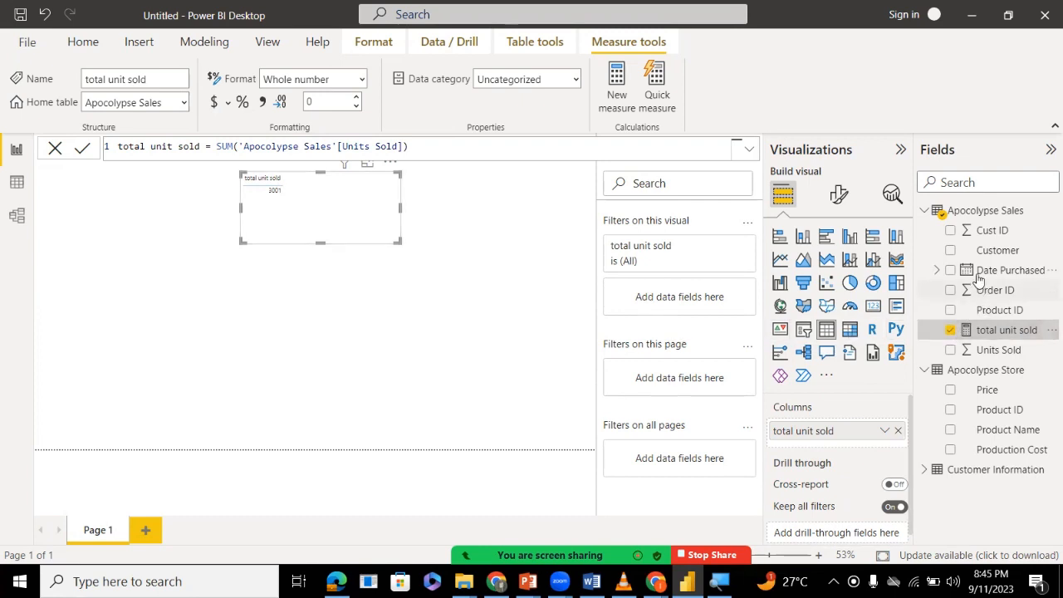
{"action": "left_click_drag", "start_coordinate": [980, 258], "coordinate": [850, 431]}
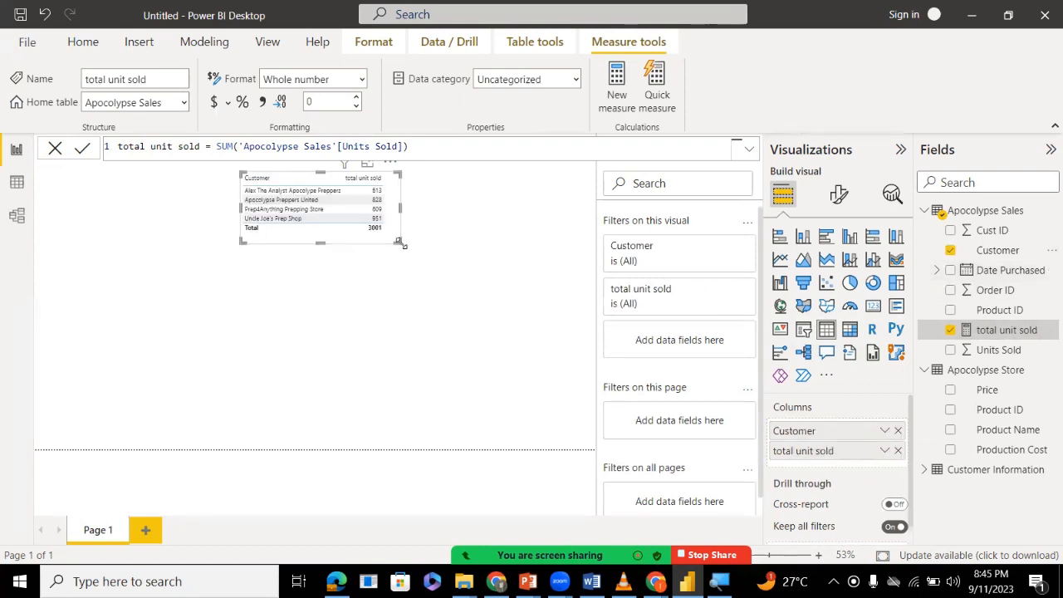
{"action": "left_click_drag", "start_coordinate": [399, 242], "coordinate": [441, 266]}
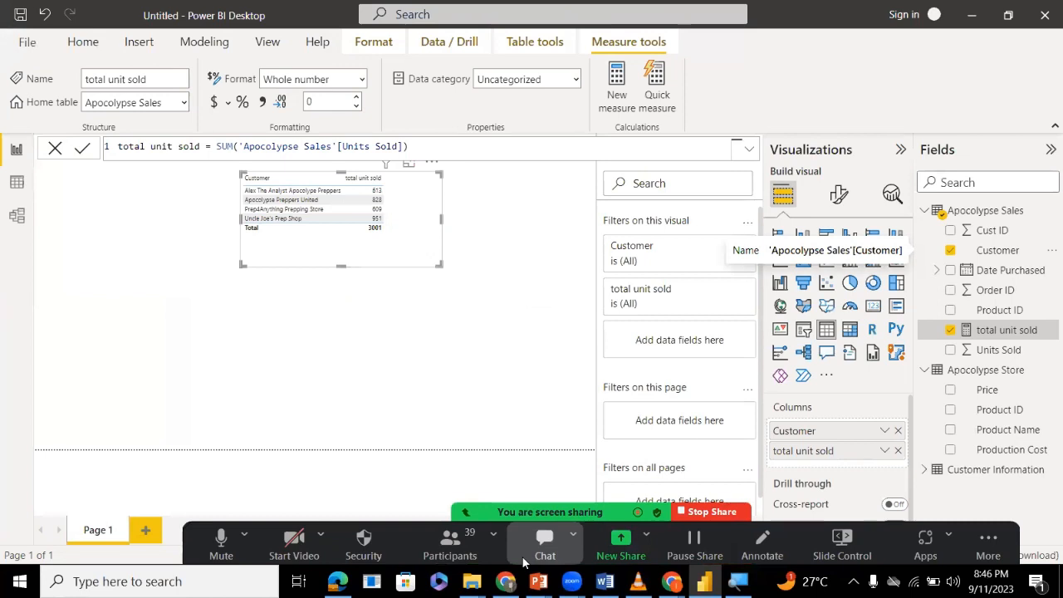
Check the meeting's participants and chat, and view the Apocolypse Sales records in the data view before returning to the report.
{"action": "left_click", "coordinate": [521, 556]}
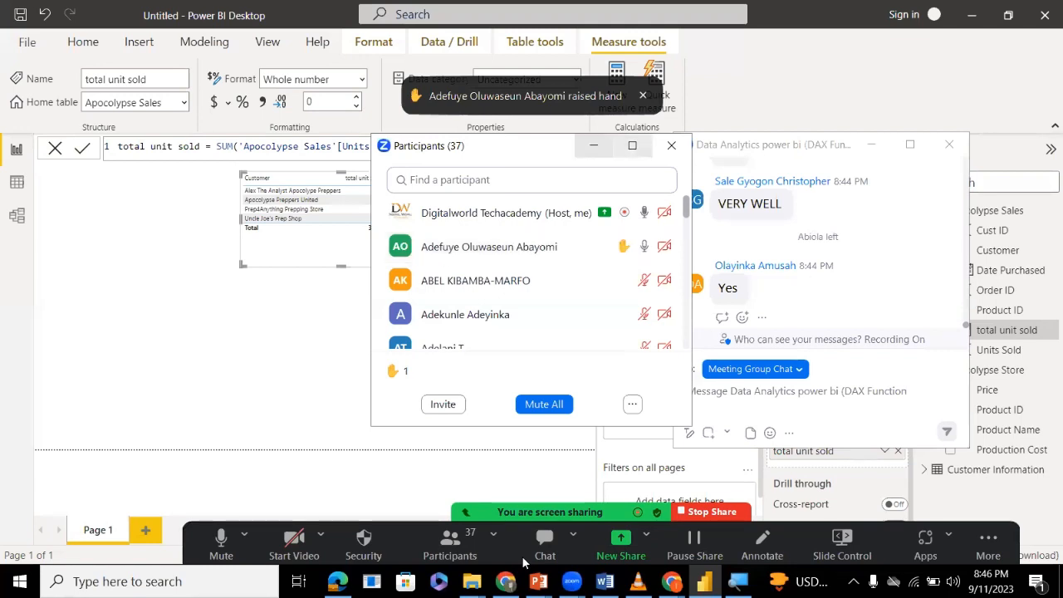
{"action": "left_click", "coordinate": [593, 146]}
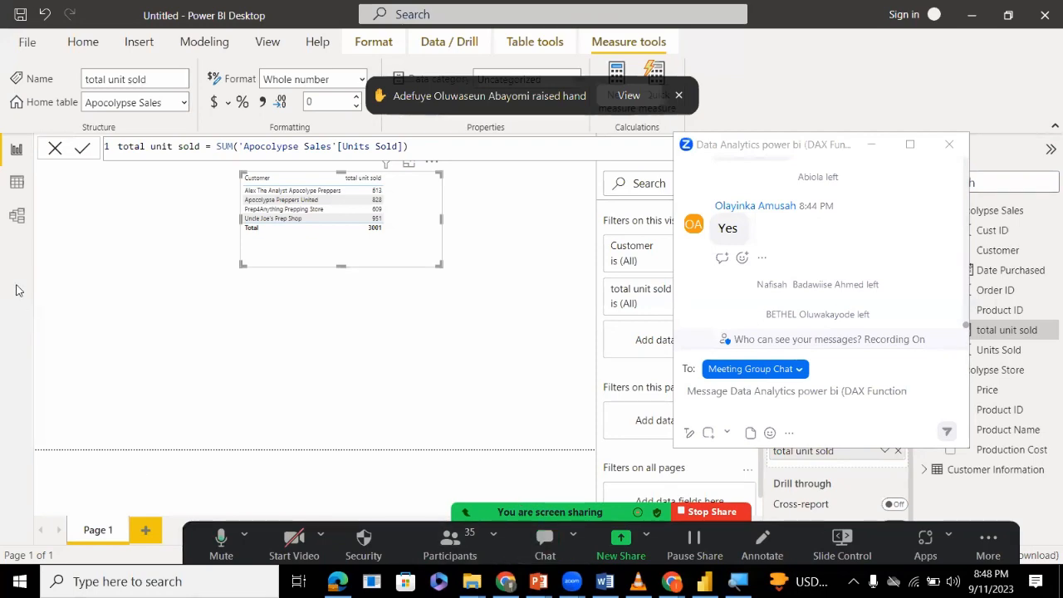
{"action": "left_click", "coordinate": [16, 184]}
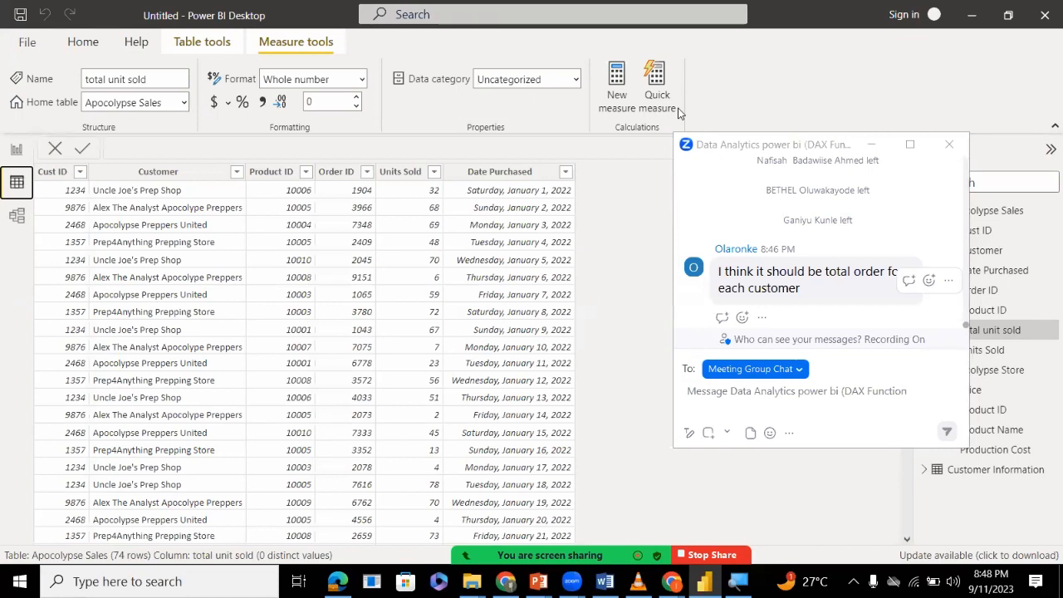
{"action": "left_click", "coordinate": [13, 149]}
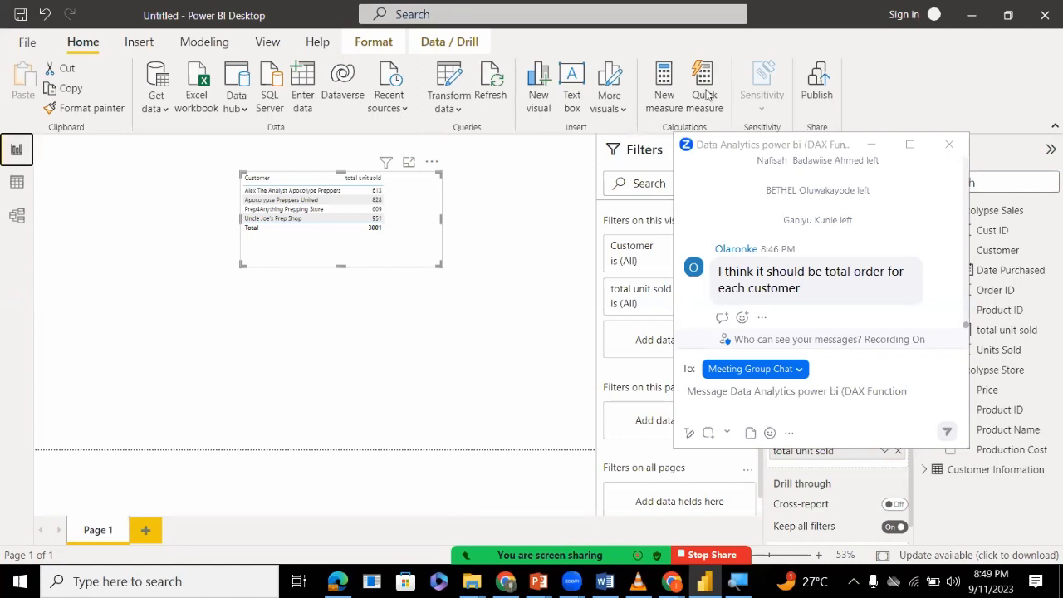
Mute all meeting participants and minimize the participants and chat windows.
{"action": "left_click", "coordinate": [544, 405]}
{"action": "left_click", "coordinate": [624, 333]}
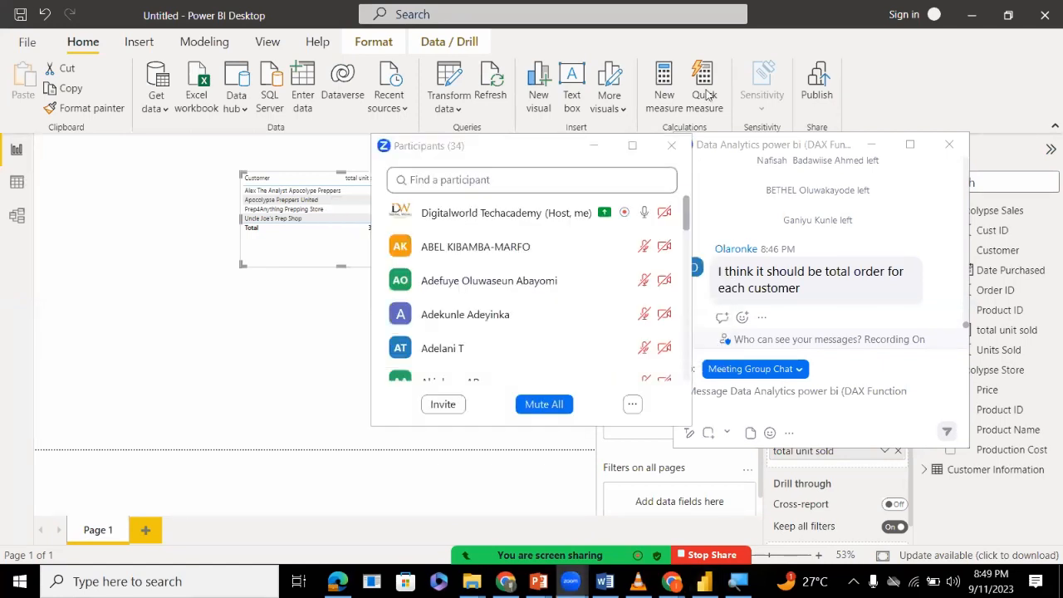
{"action": "left_click", "coordinate": [594, 145]}
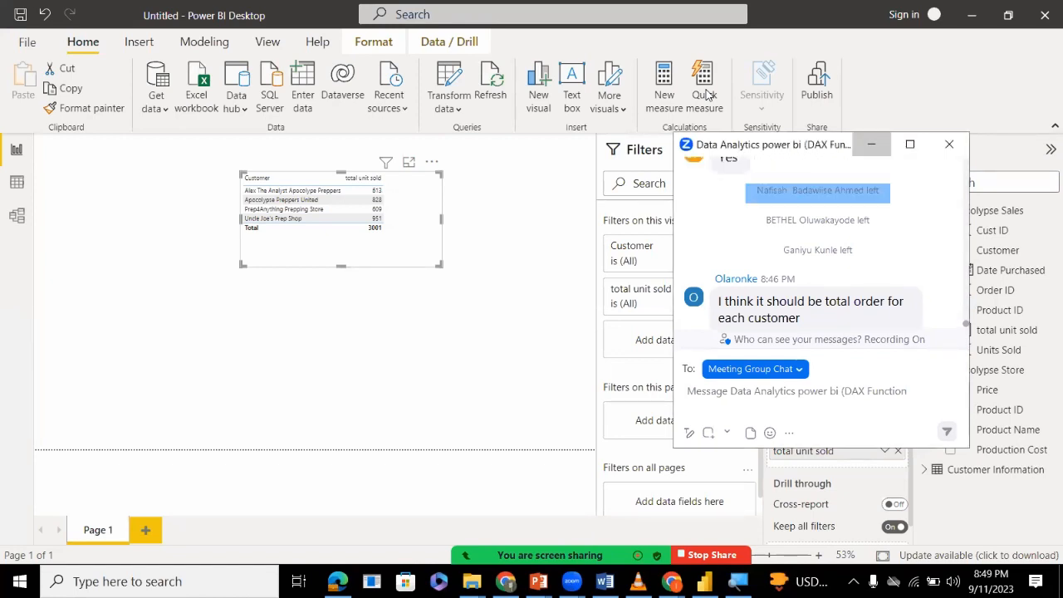
{"action": "left_click", "coordinate": [873, 148]}
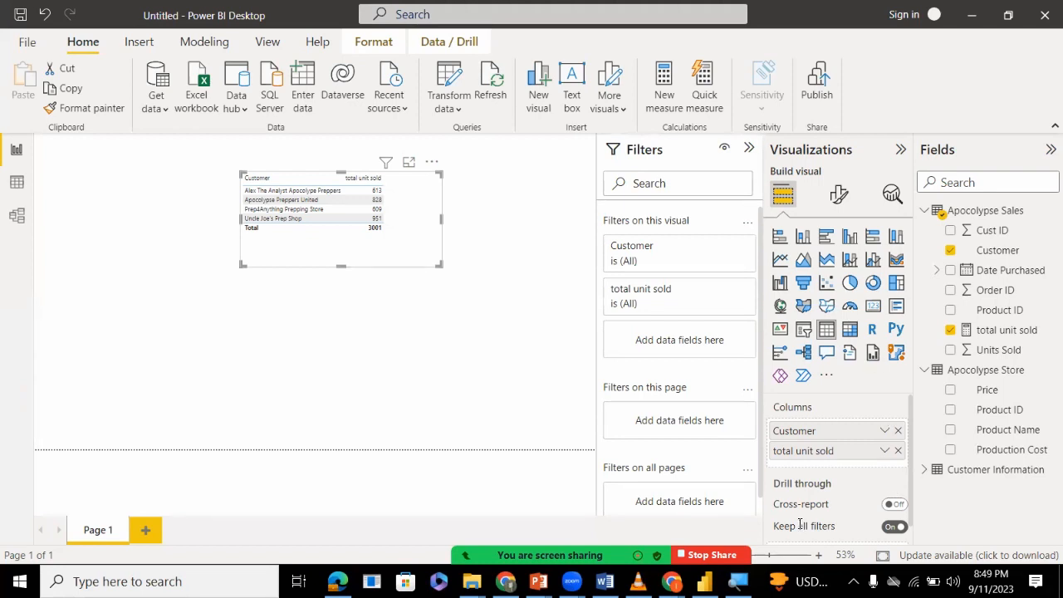
Deselect the table visual and compare the Apocolypse Sales records in the data view with the report's table.
{"action": "mouse_move", "coordinate": [639, 581]}
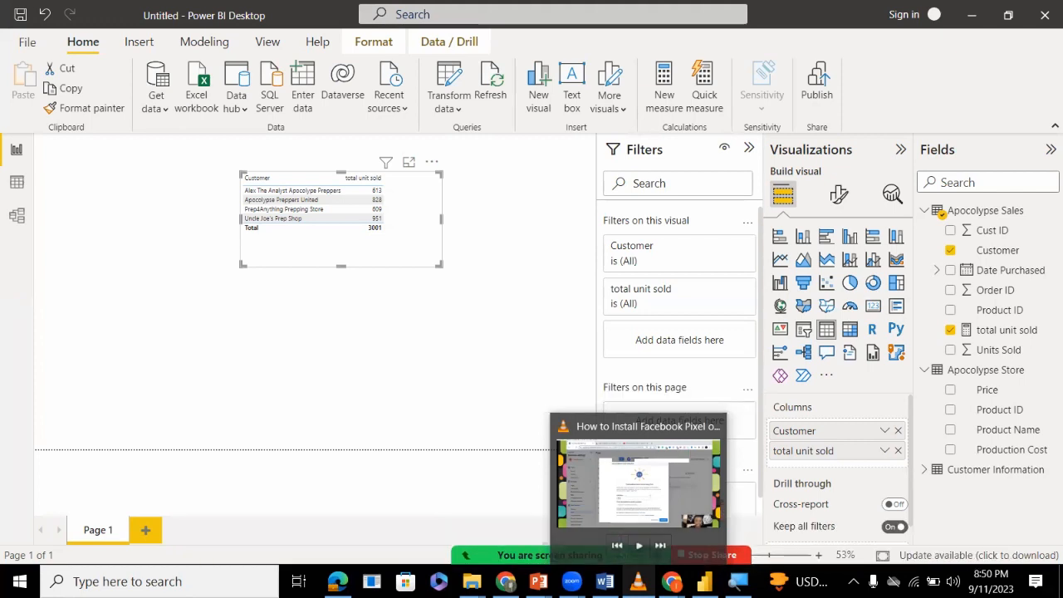
{"action": "left_click", "coordinate": [376, 350]}
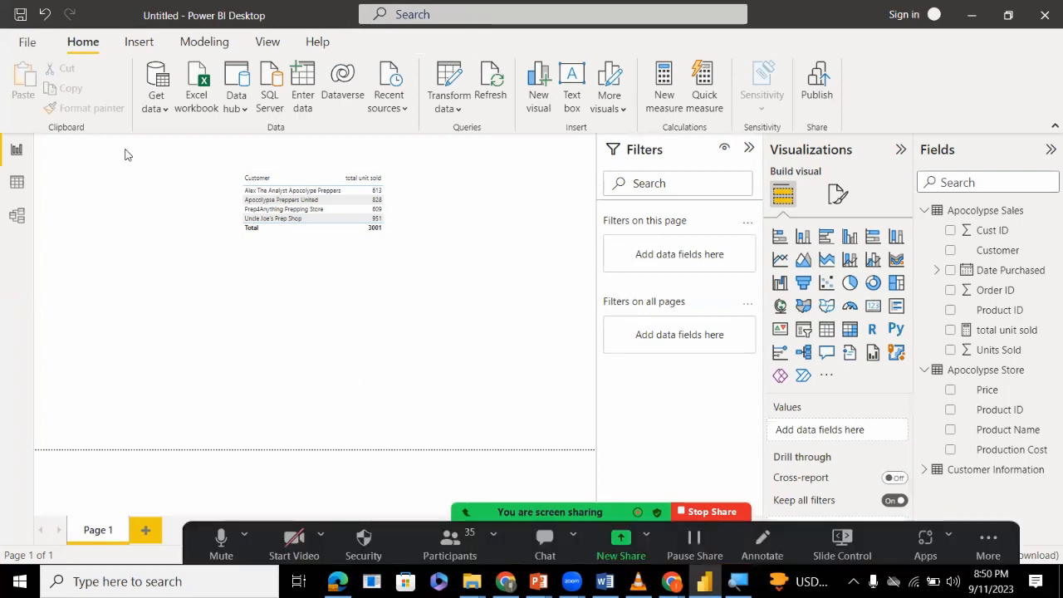
{"action": "left_click", "coordinate": [17, 182]}
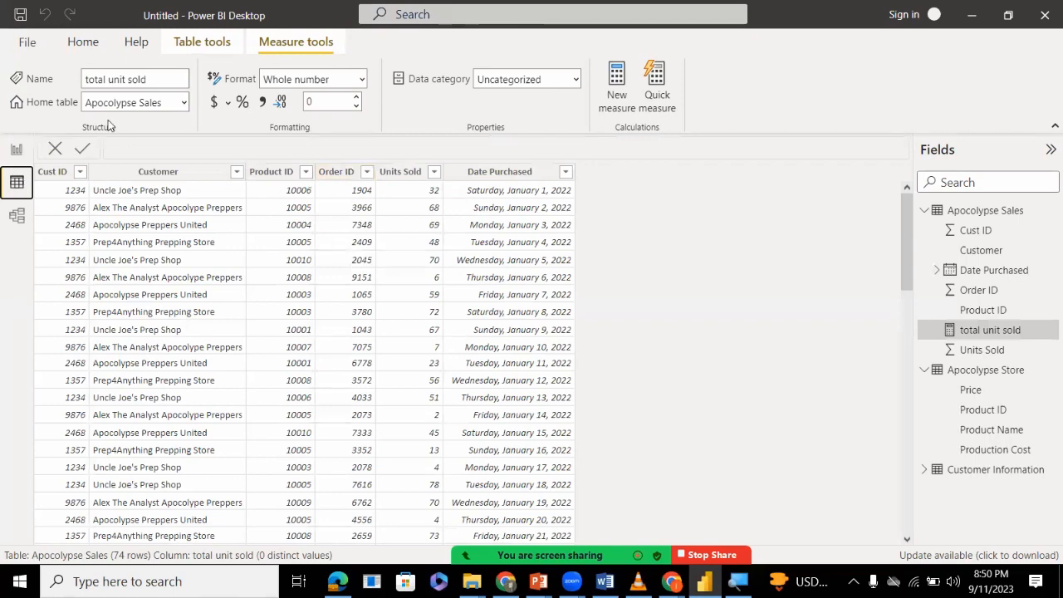
{"action": "left_click", "coordinate": [10, 146]}
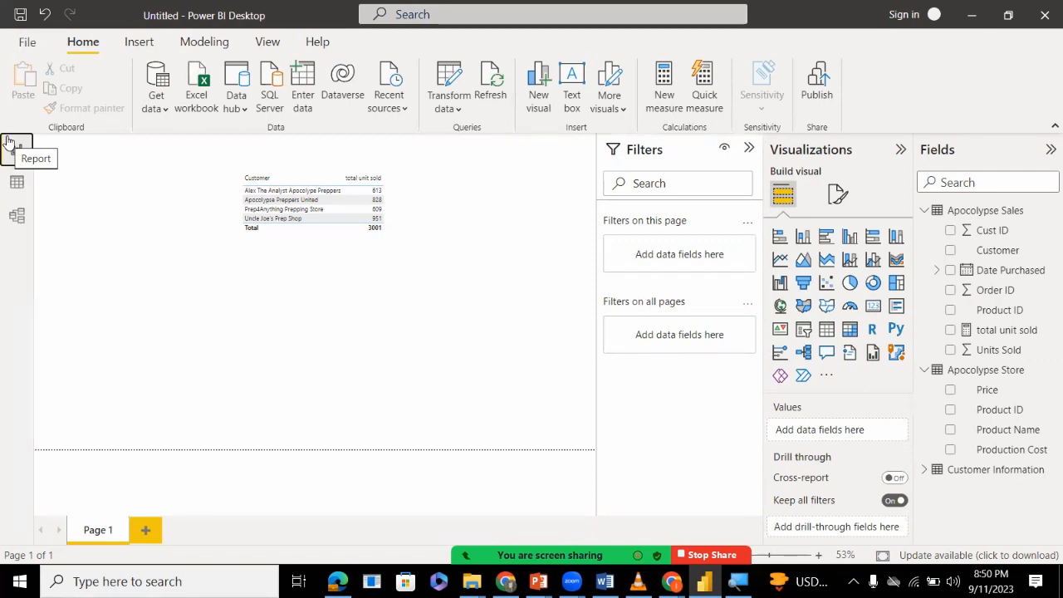
{"action": "left_click", "coordinate": [16, 182]}
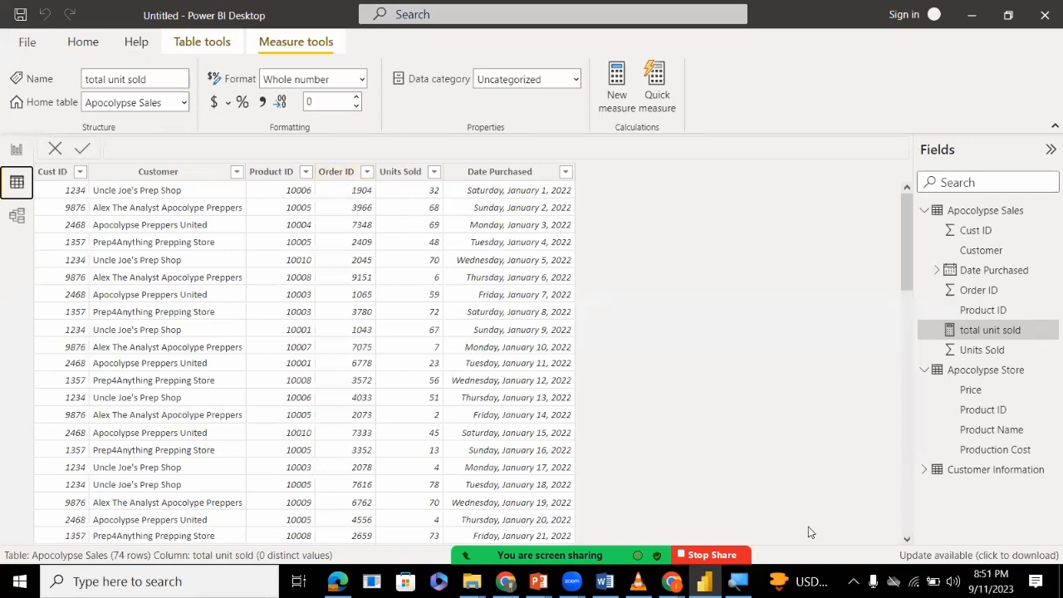
{"action": "left_click", "coordinate": [17, 151]}
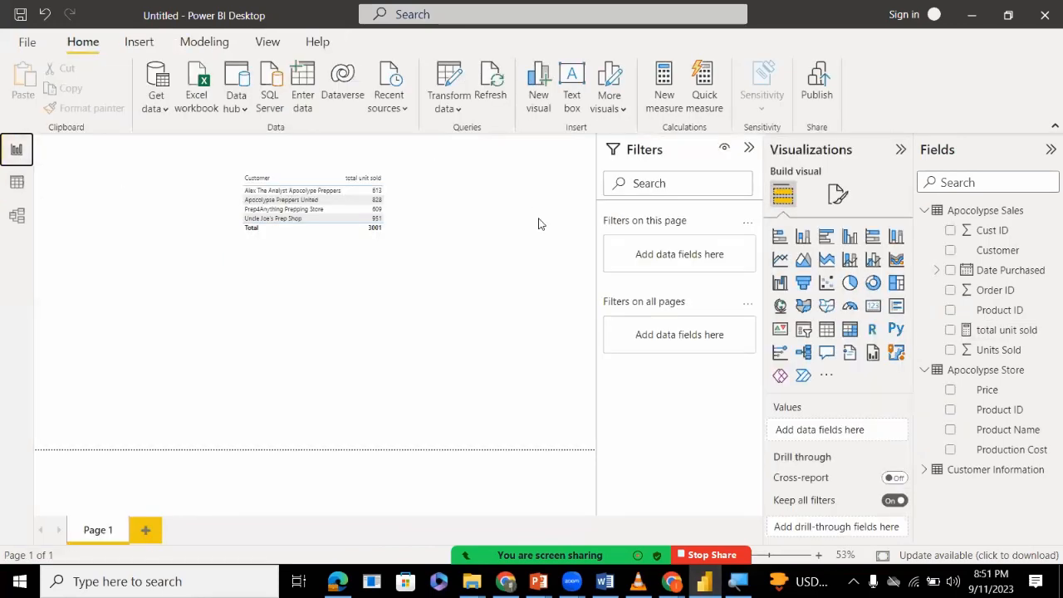
Create a new measure in the Apocolypse Sales table and name it Count Of Orders.
{"action": "right_click", "coordinate": [982, 216]}
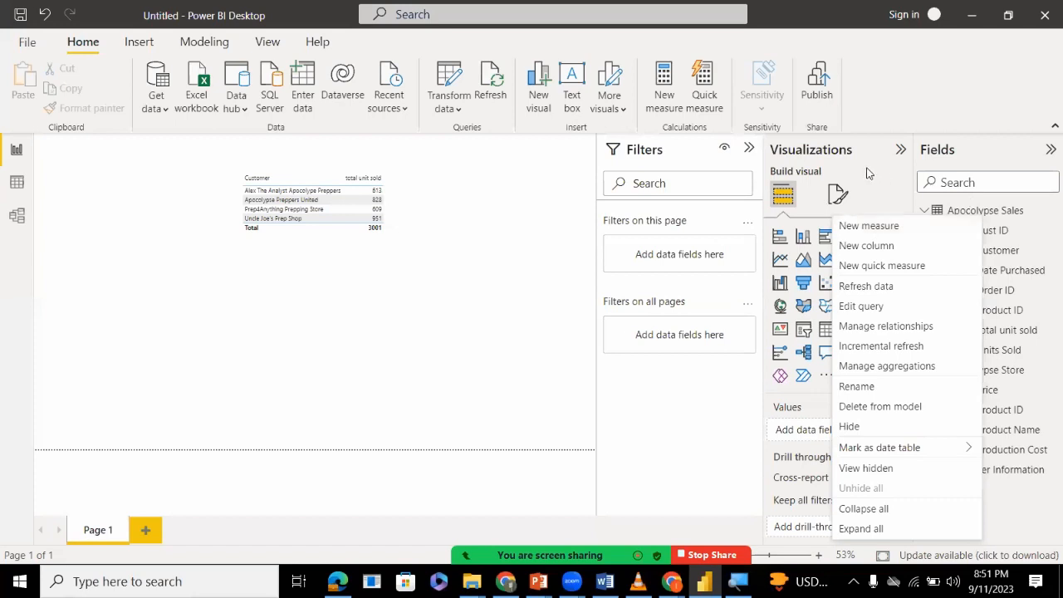
{"action": "left_click", "coordinate": [889, 225]}
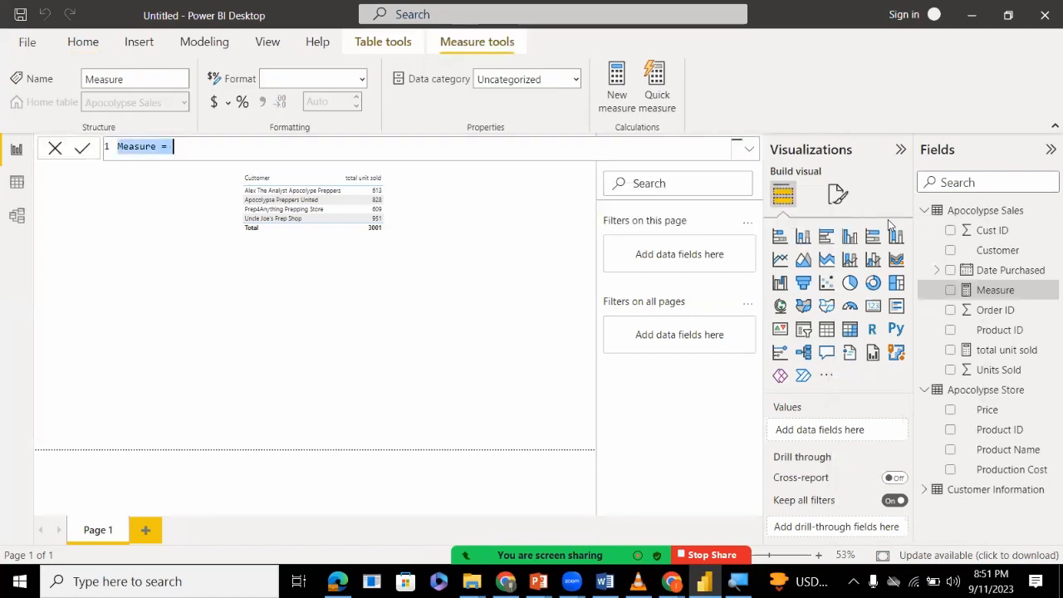
{"action": "double_click", "coordinate": [141, 148]}
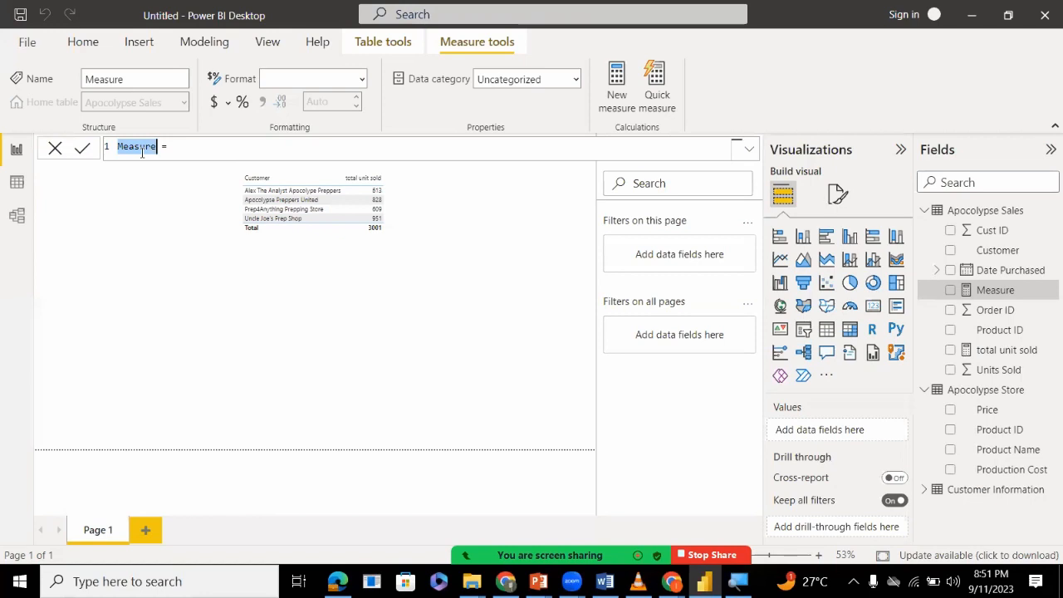
{"action": "type", "text": "Count"}
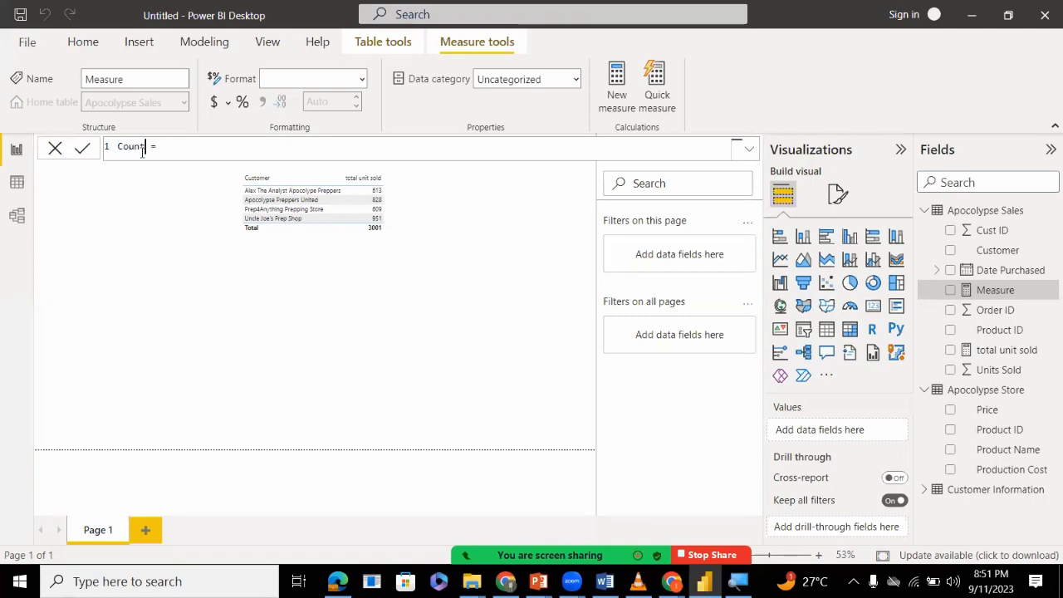
{"action": "type", "text": " of Orders"}
Define the Count Of Orders measure as COUNTROWS('Apocolypse Sales') and commit the formula.
{"action": "left_click", "coordinate": [240, 145]}
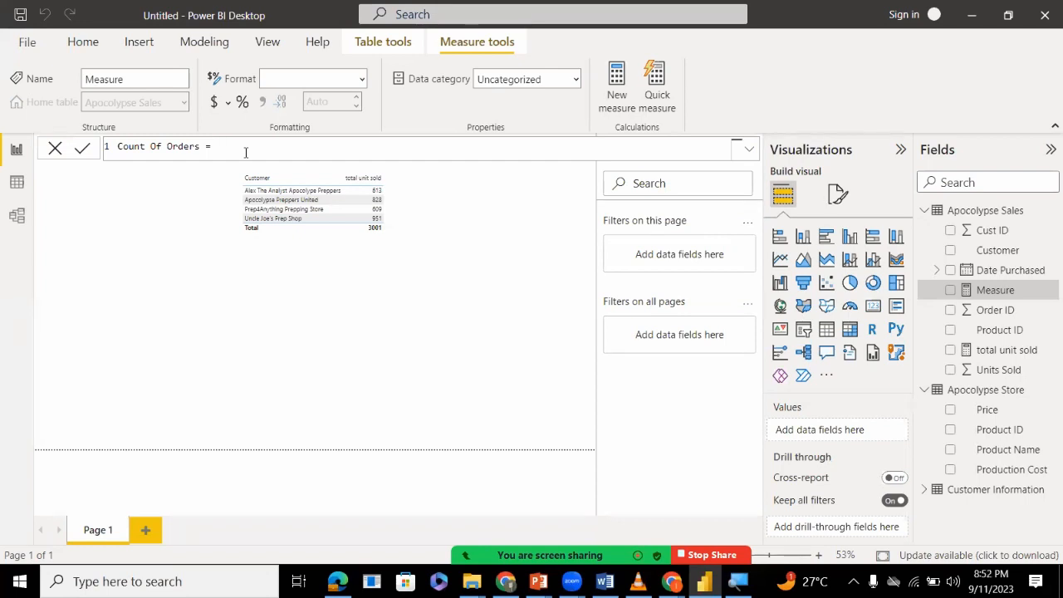
{"action": "type", "text": "coun"}
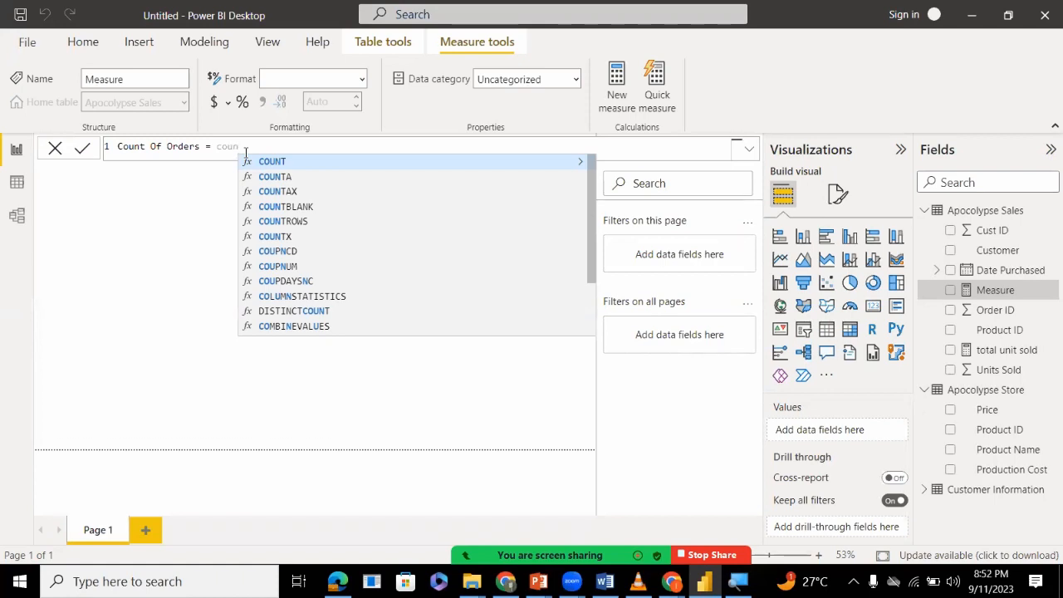
{"action": "left_click", "coordinate": [296, 223]}
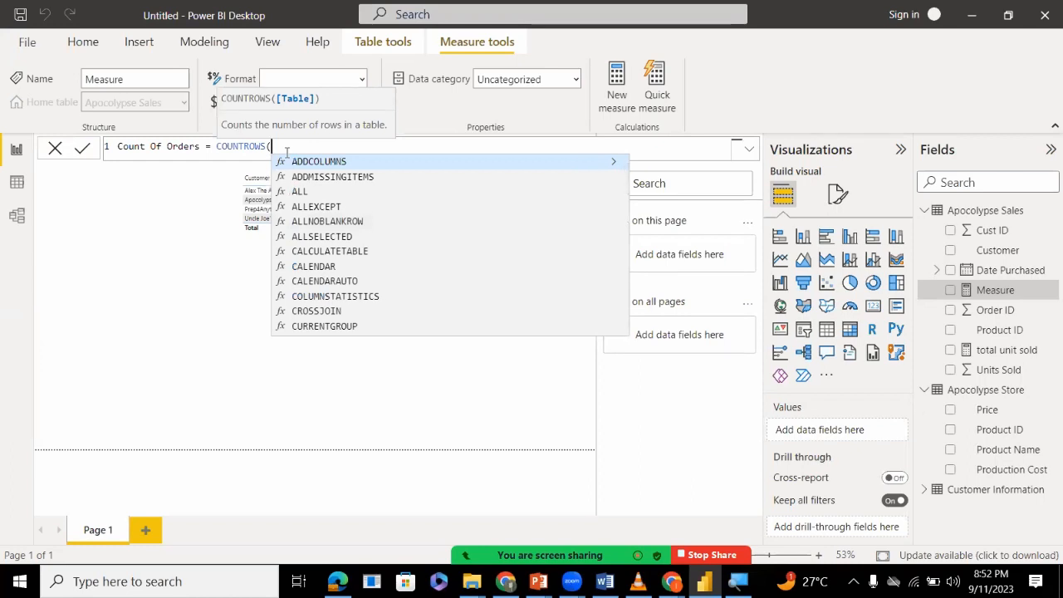
{"action": "type", "text": "ap"}
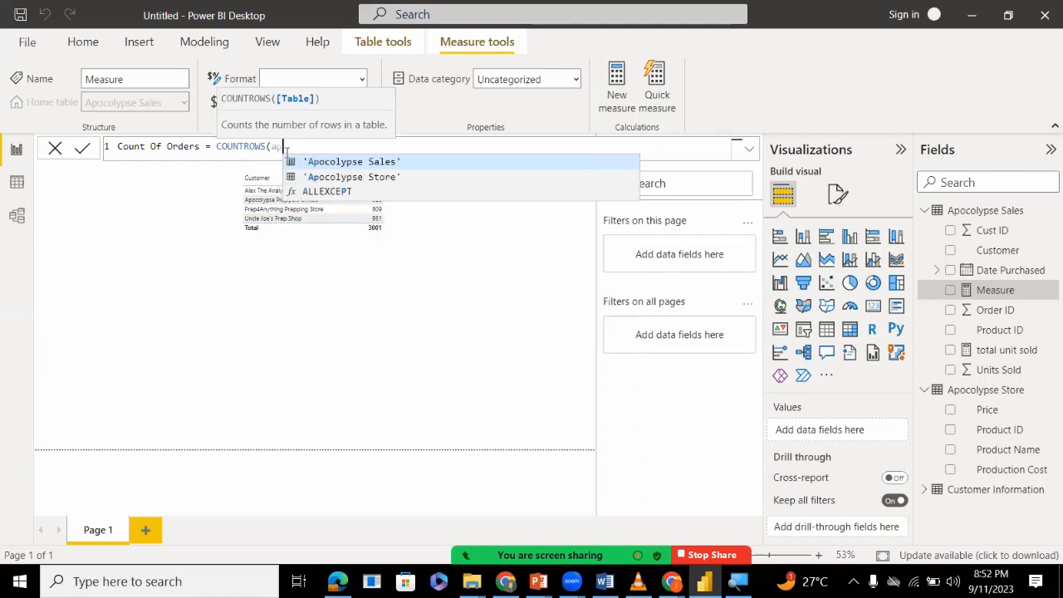
{"action": "key", "text": "Tab"}
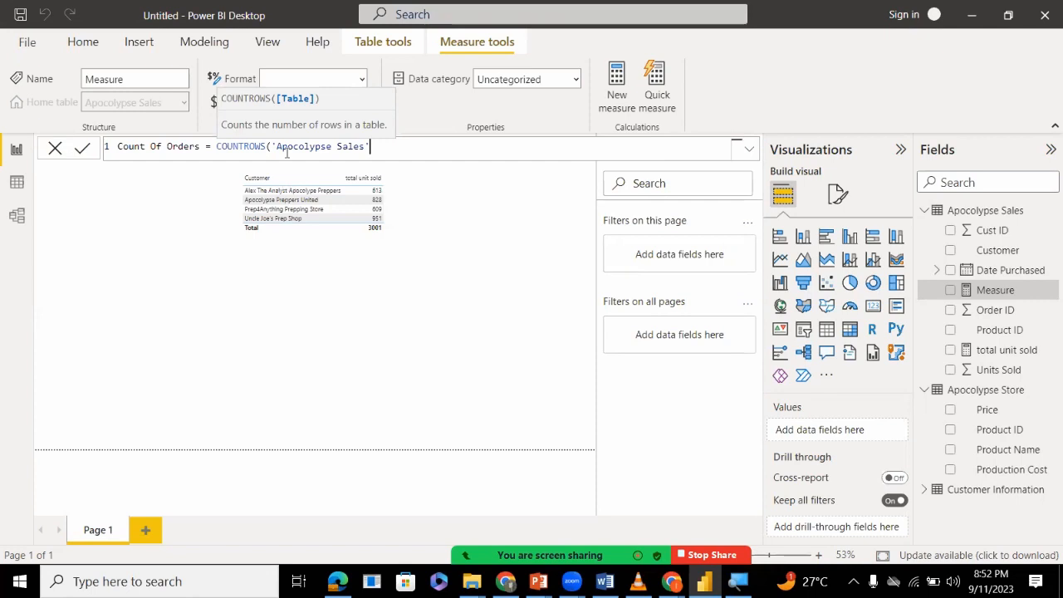
{"action": "type", "text": ")"}
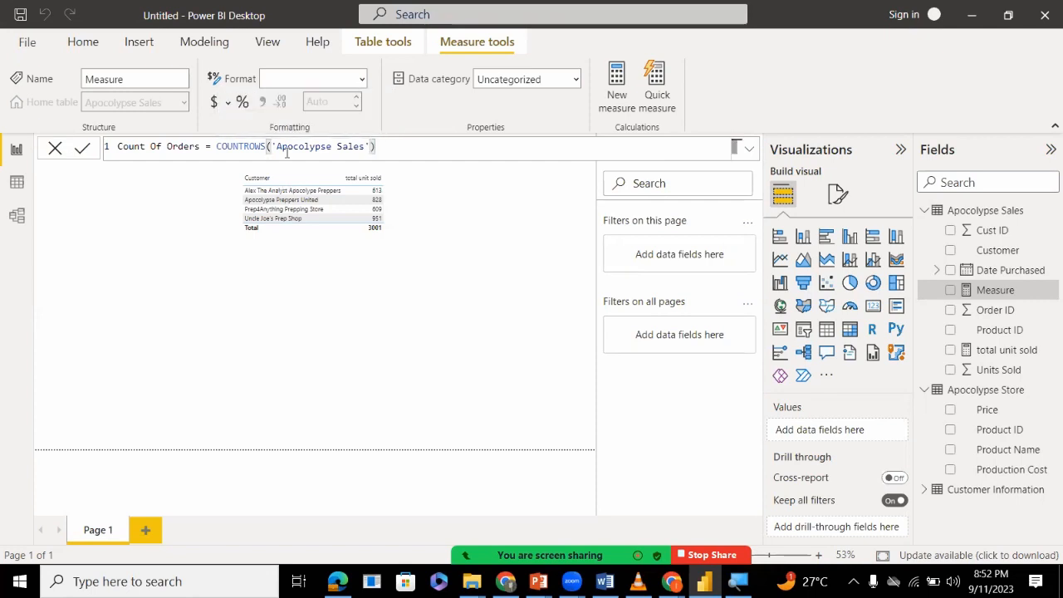
{"action": "key", "text": "Return"}
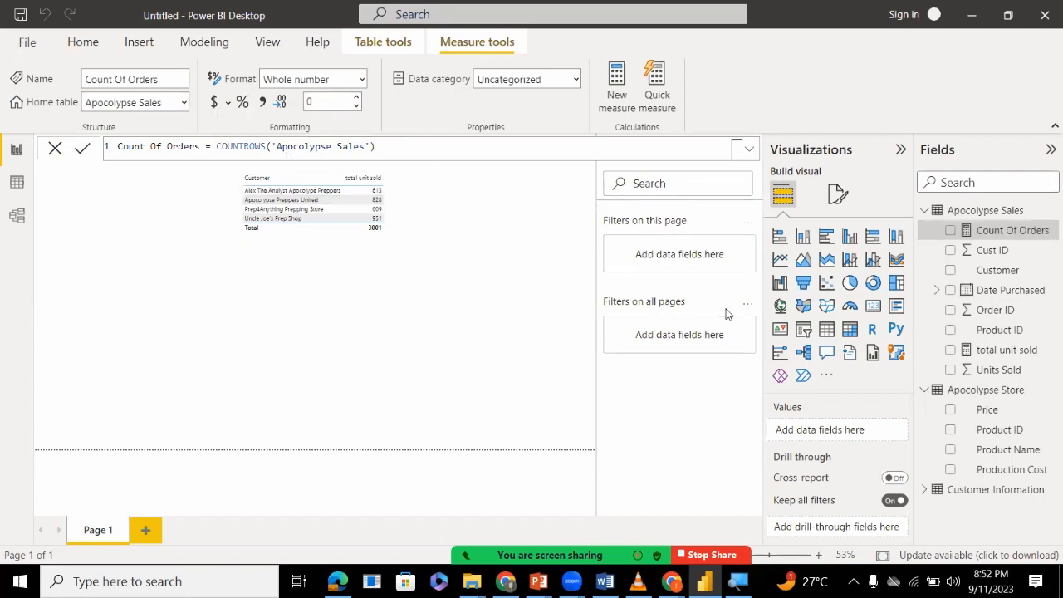
Insert a second table visual below the first one, showing the Count Of Orders measure and the Customer field.
{"action": "left_click", "coordinate": [361, 392]}
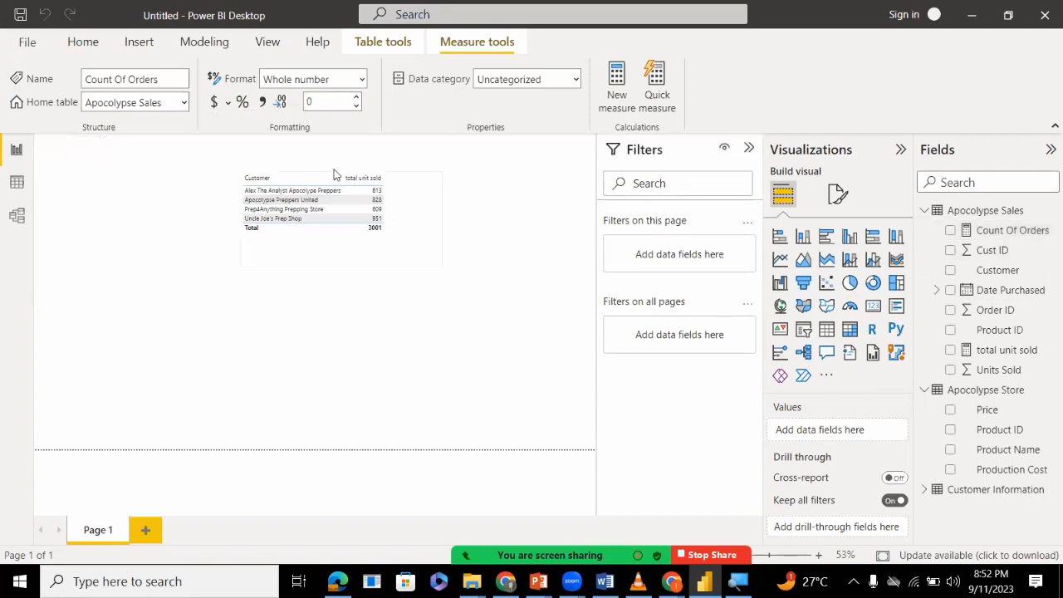
{"action": "left_click", "coordinate": [826, 330]}
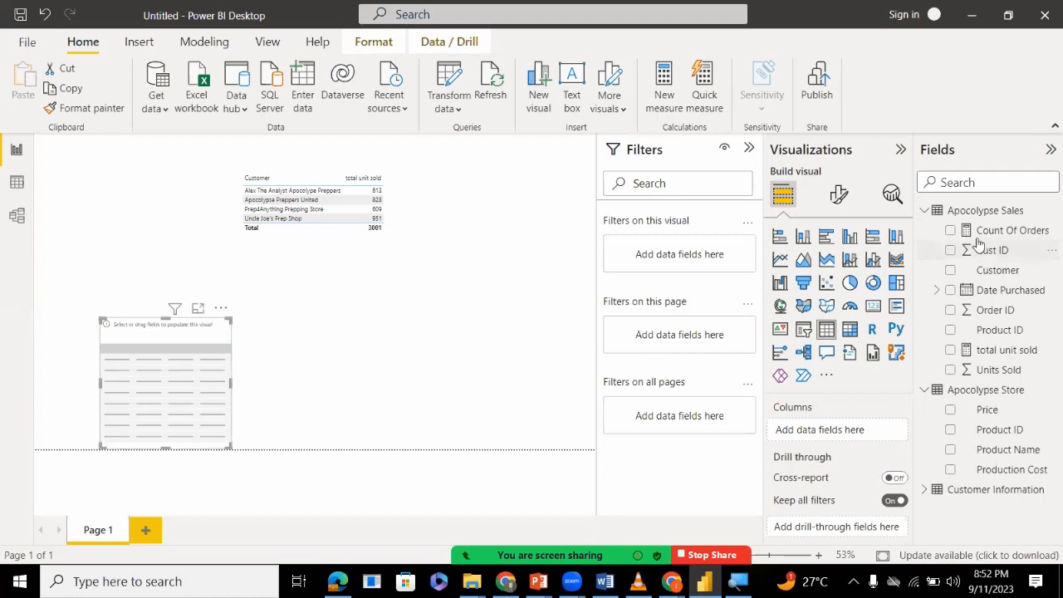
{"action": "left_click_drag", "start_coordinate": [976, 235], "coordinate": [833, 432]}
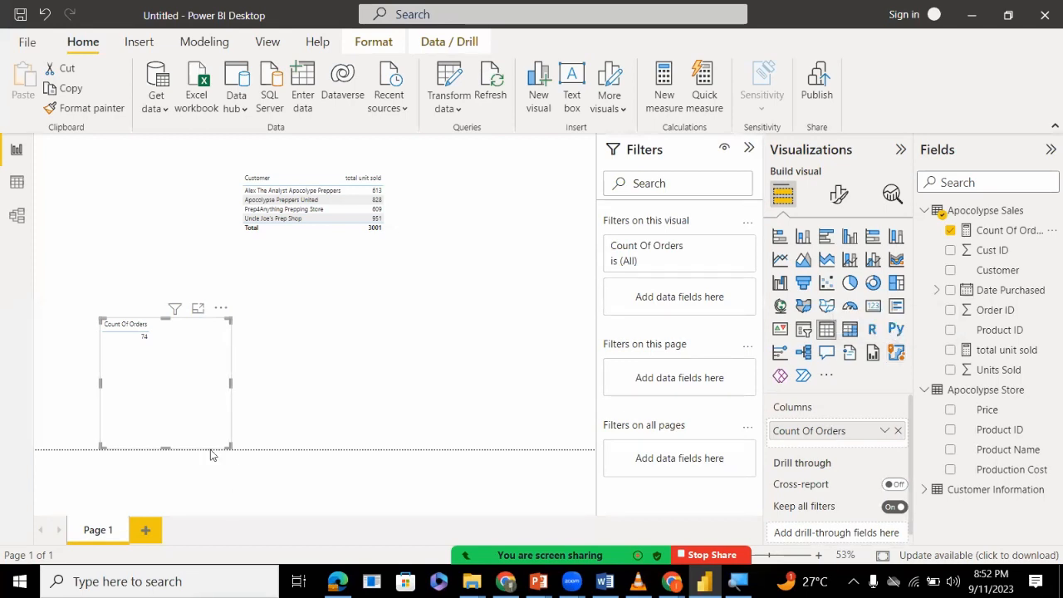
{"action": "left_click_drag", "start_coordinate": [166, 446], "coordinate": [169, 427]}
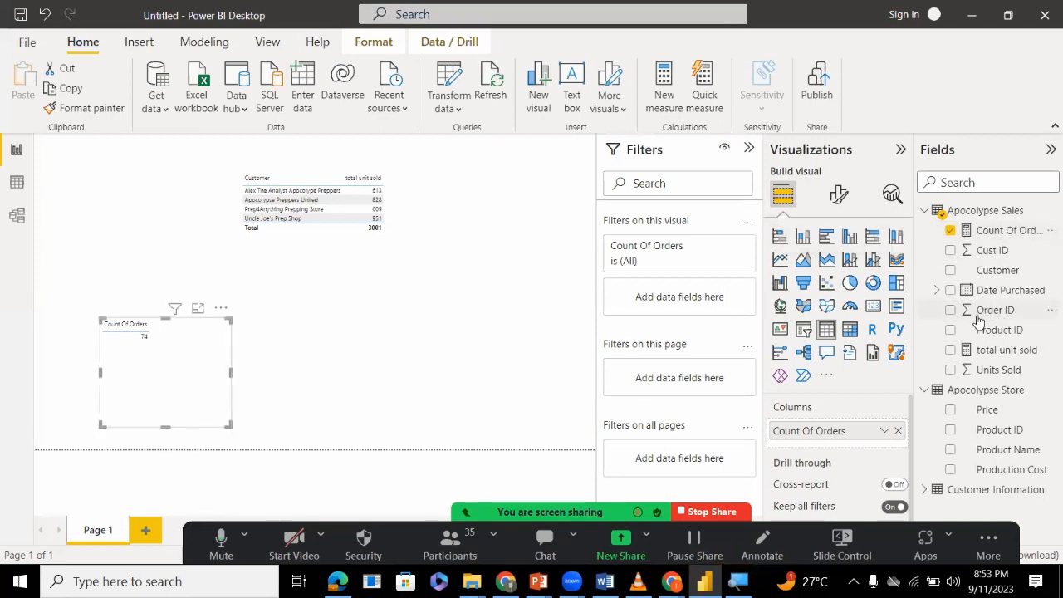
{"action": "left_click_drag", "start_coordinate": [986, 274], "coordinate": [837, 446]}
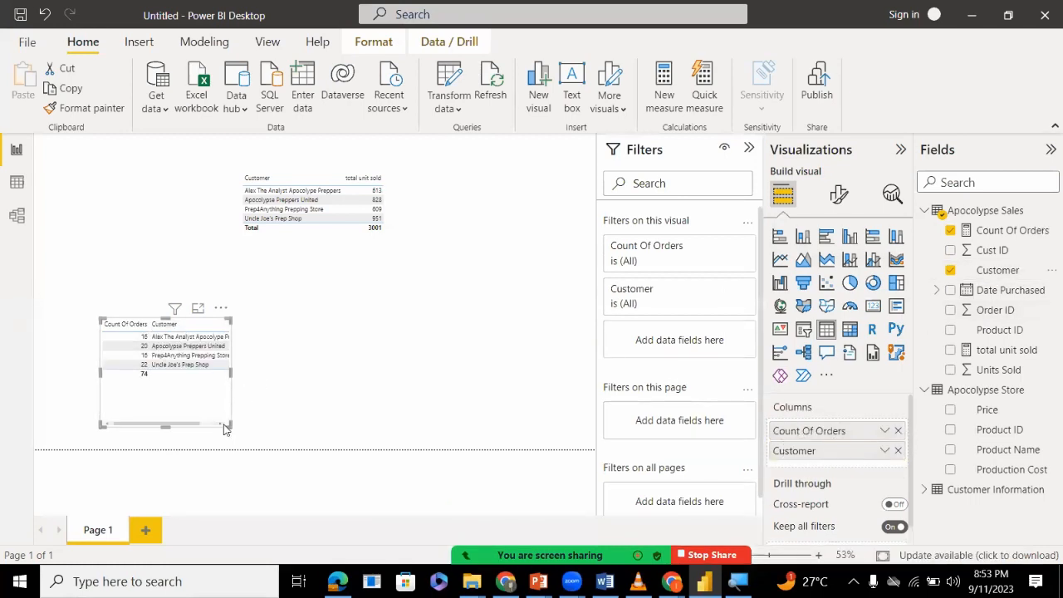
Widen the new table visual to fit the full customer names and reduce its height slightly.
{"action": "mouse_move", "coordinate": [236, 428]}
{"action": "left_mouse_down"}
{"action": "mouse_move", "coordinate": [252, 432]}
{"action": "mouse_move", "coordinate": [256, 421]}
{"action": "left_mouse_up"}
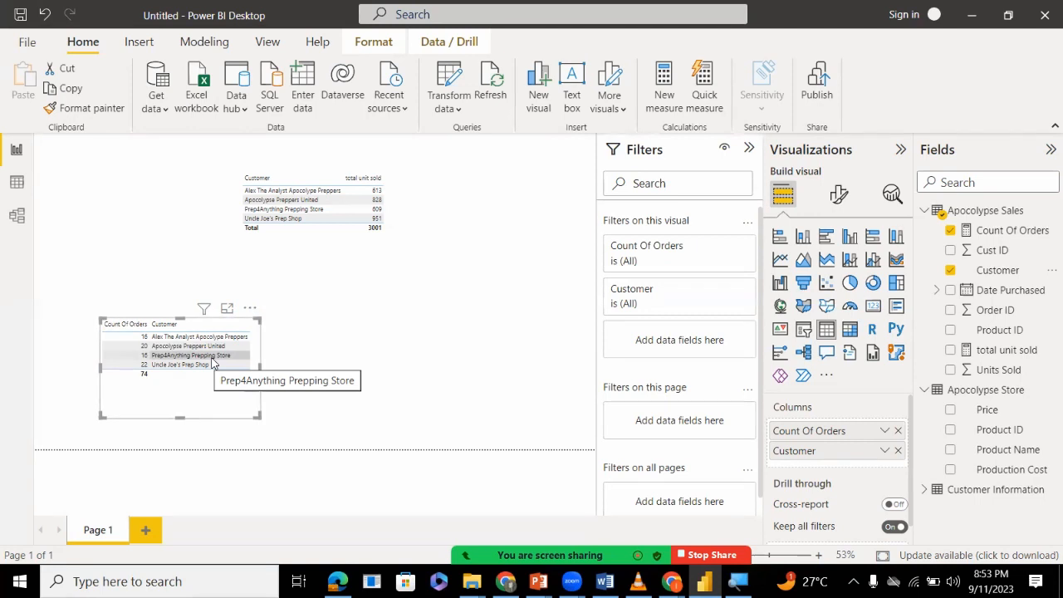
{"action": "left_click", "coordinate": [185, 417]}
{"action": "left_click", "coordinate": [182, 409]}
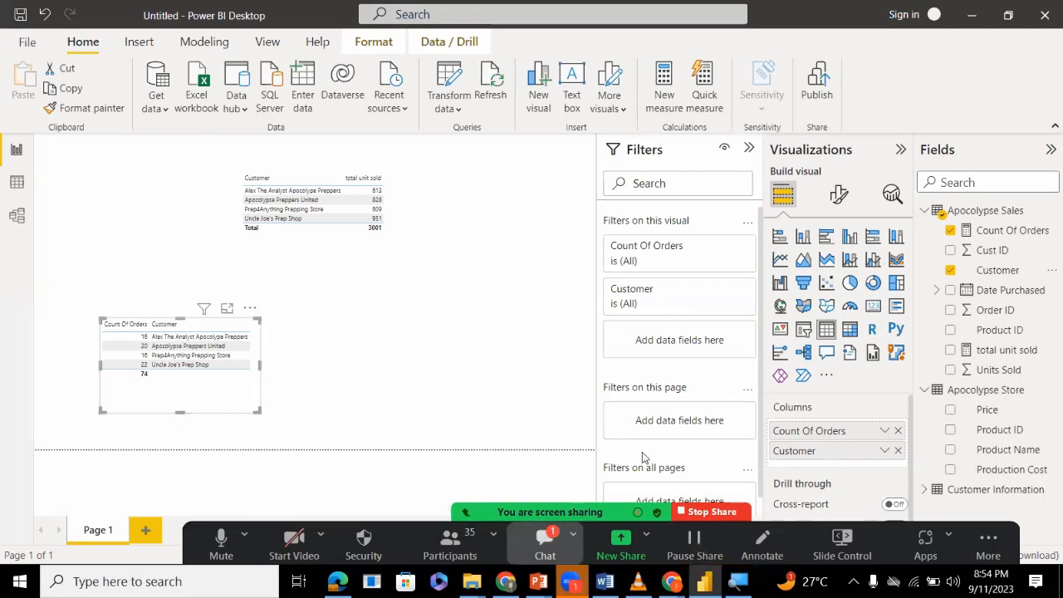
Read the new messages in the meeting chat, deselect the table visual and close the chat window.
{"action": "left_click", "coordinate": [545, 545]}
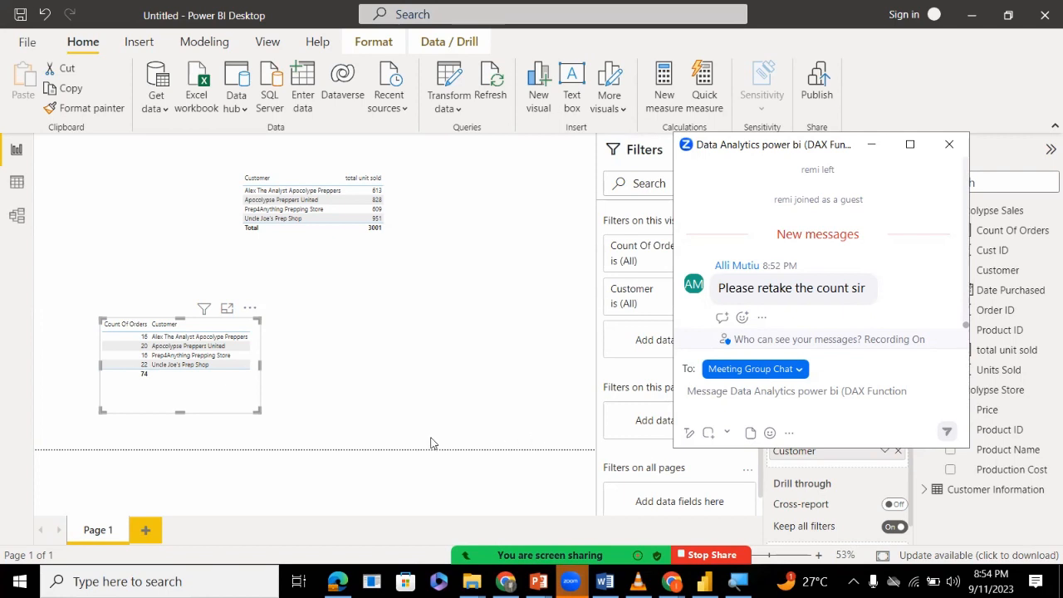
{"action": "left_click", "coordinate": [350, 406]}
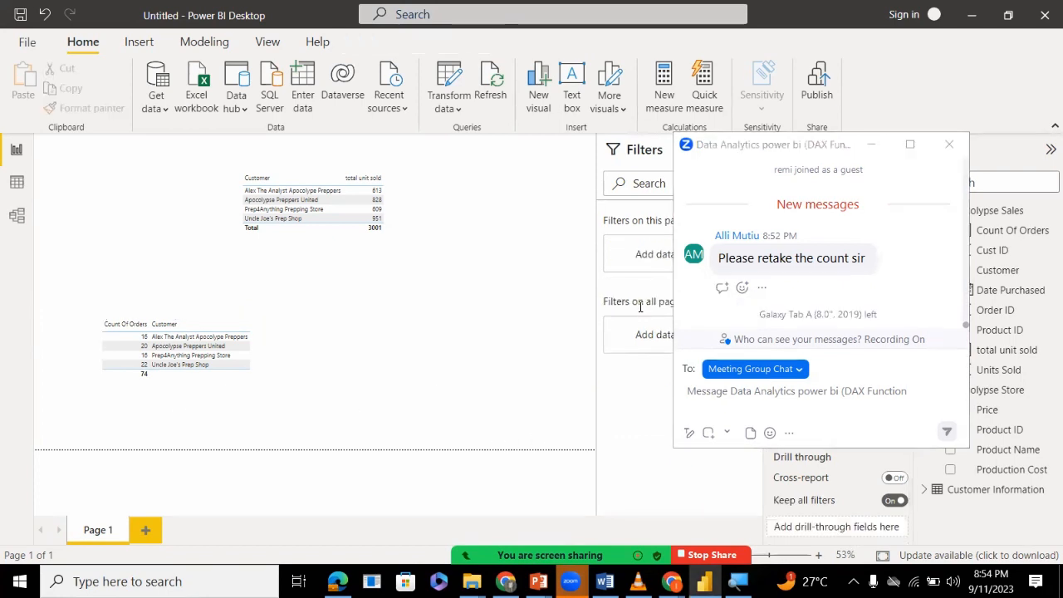
{"action": "left_click", "coordinate": [949, 144]}
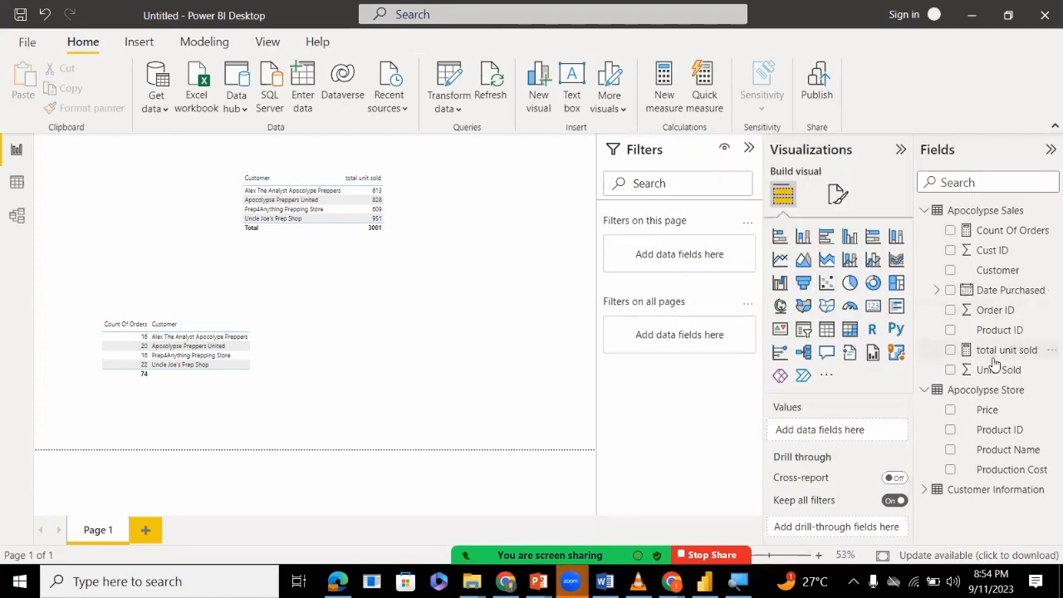
Delete the Count Of Orders measure from the Apocolypse Sales table.
{"action": "right_click", "coordinate": [978, 239]}
{"action": "left_click", "coordinate": [925, 354]}
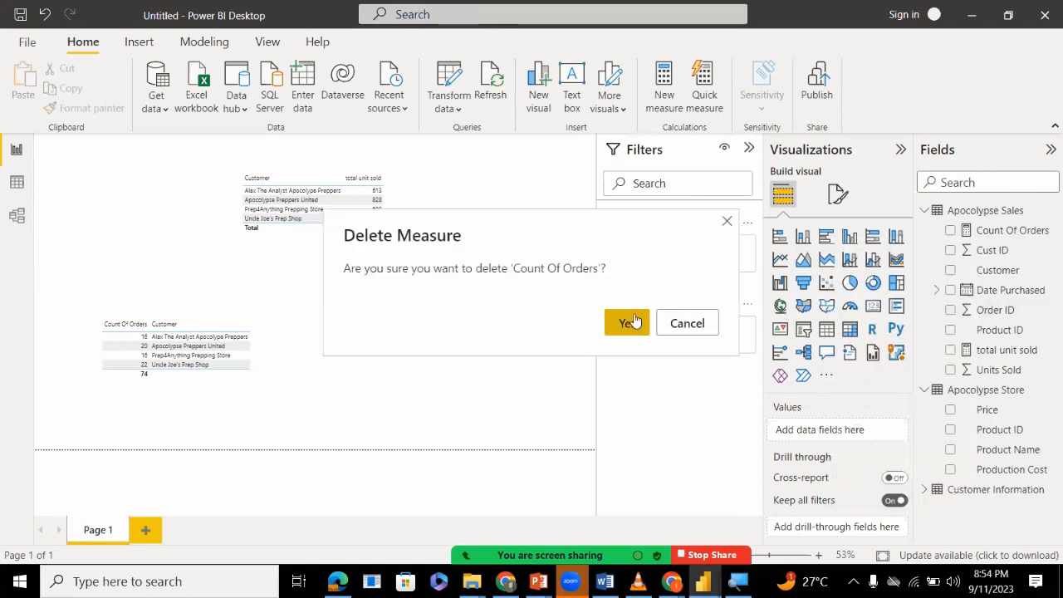
{"action": "left_click", "coordinate": [634, 321]}
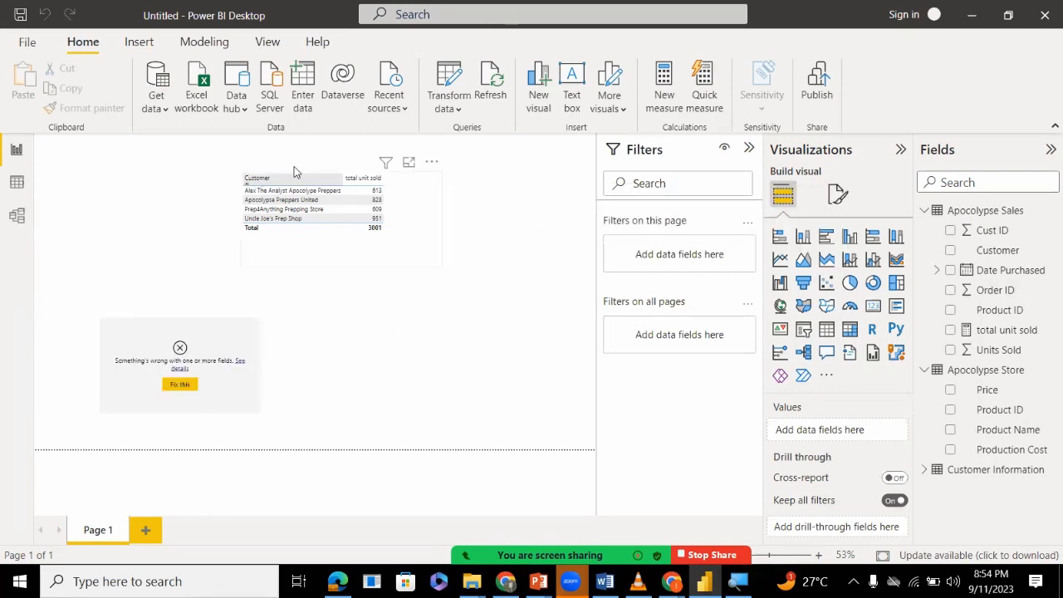
Create a new measure in the Apocolypse Sales table and name it count of orders.
{"action": "right_click", "coordinate": [1009, 208]}
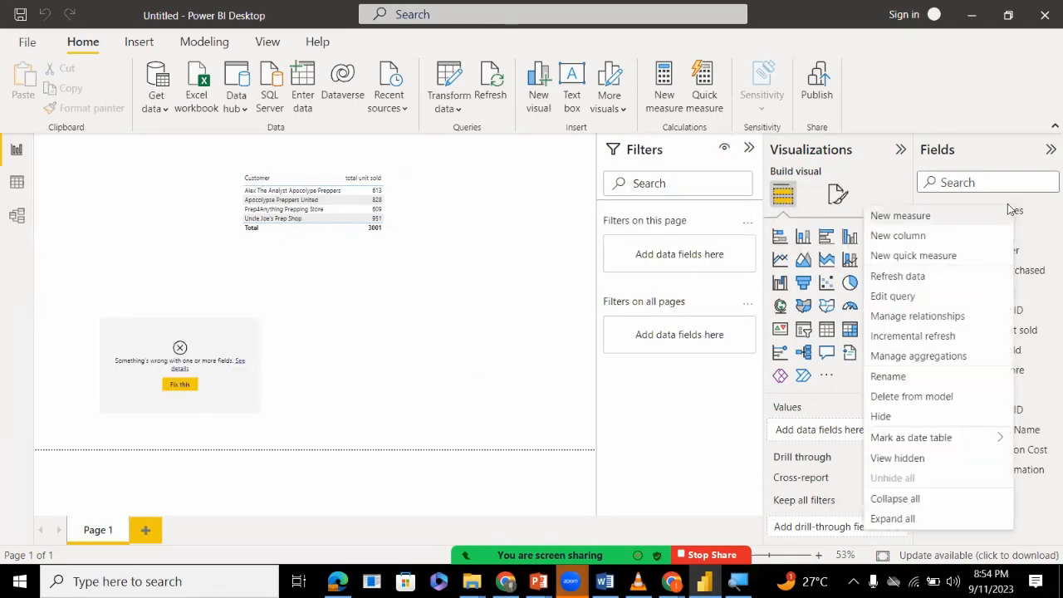
{"action": "left_click", "coordinate": [911, 218]}
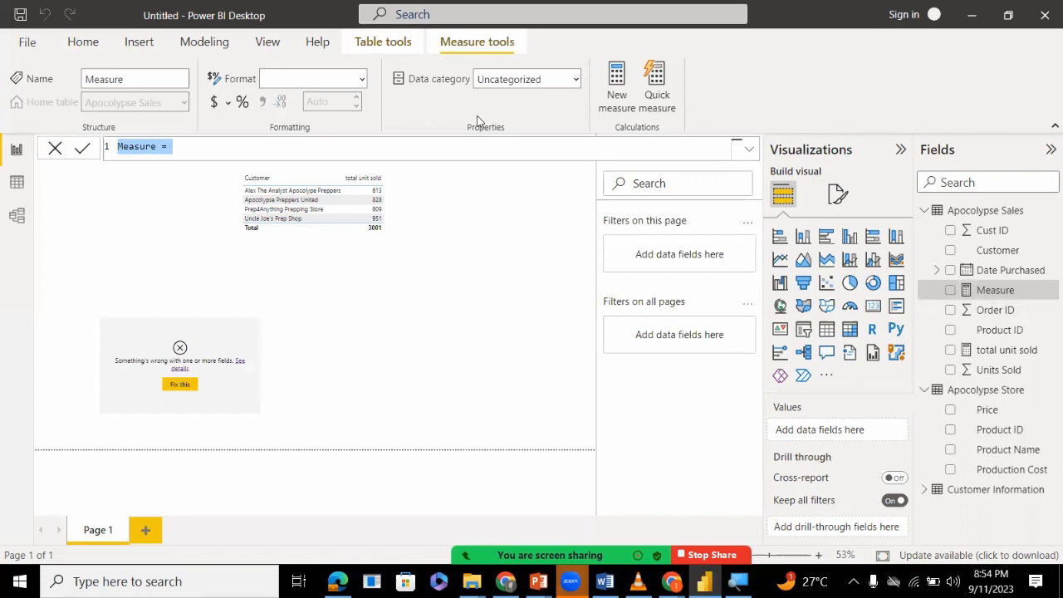
{"action": "double_click", "coordinate": [130, 147]}
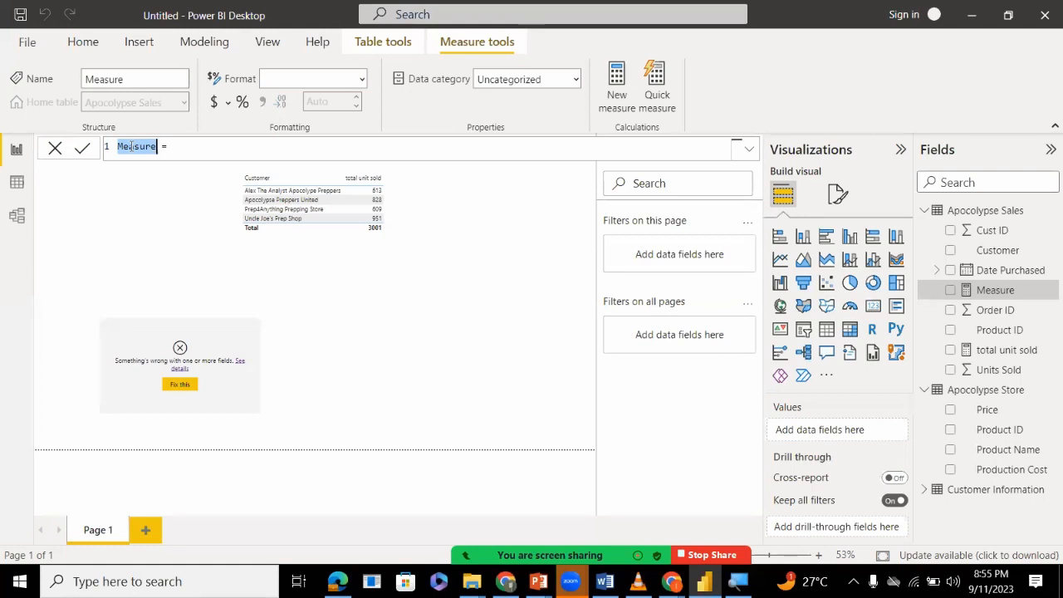
{"action": "type", "text": "coun"}
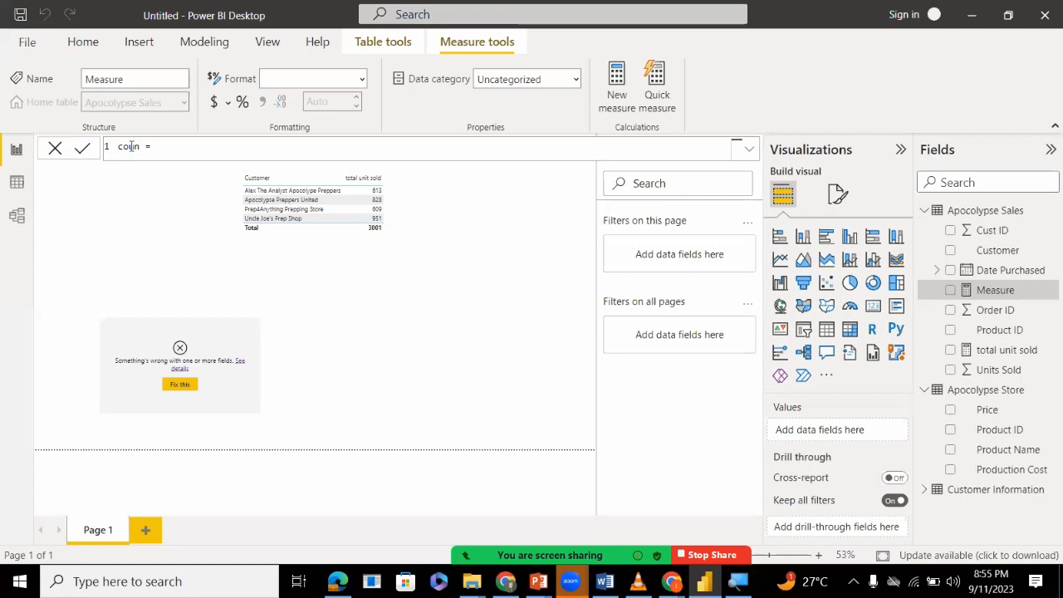
{"action": "type", "text": "t of orders"}
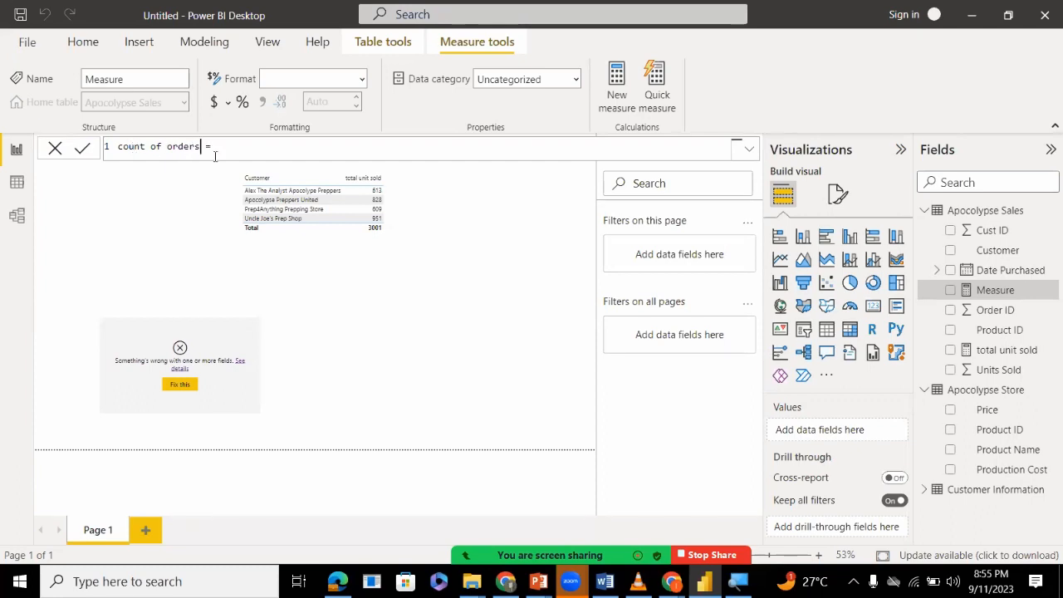
Define the count of orders measure as COUNTROWS('Apocolypse Sales') and commit the formula.
{"action": "left_click", "coordinate": [258, 149]}
{"action": "type", "text": "count"}
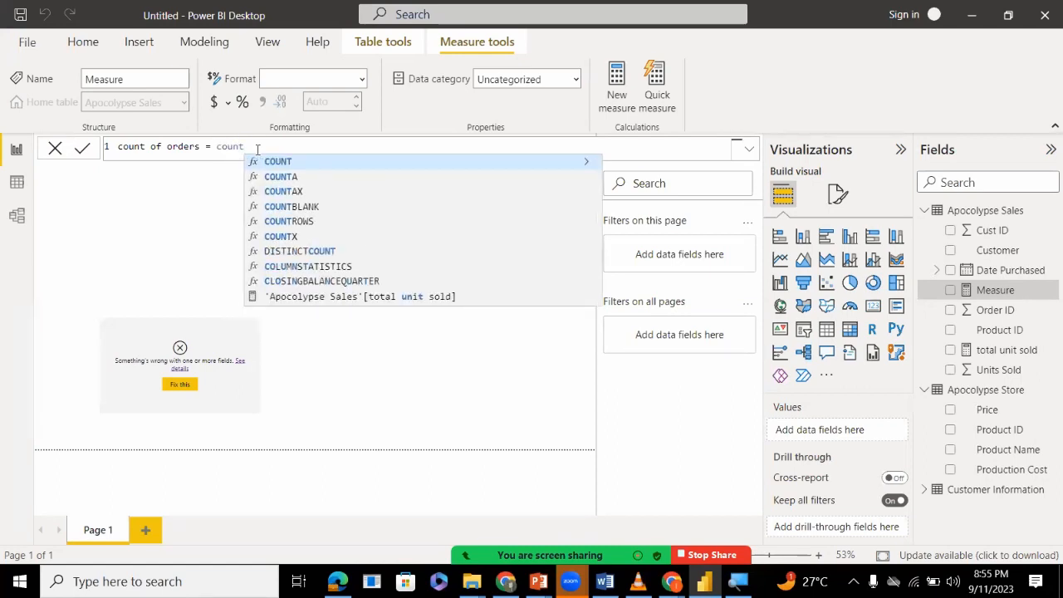
{"action": "type", "text": "r"}
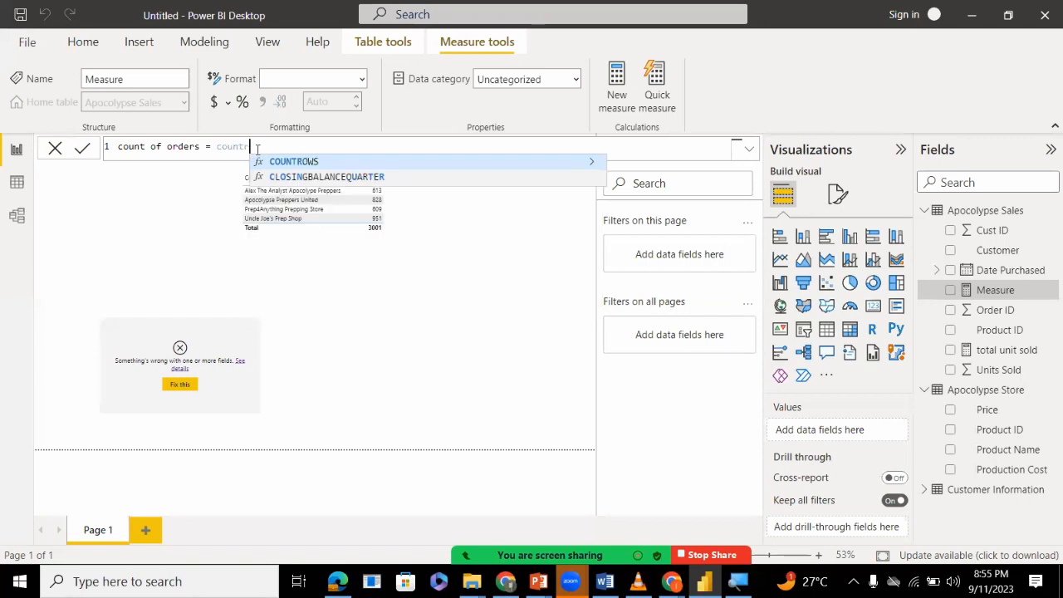
{"action": "key", "text": "Tab"}
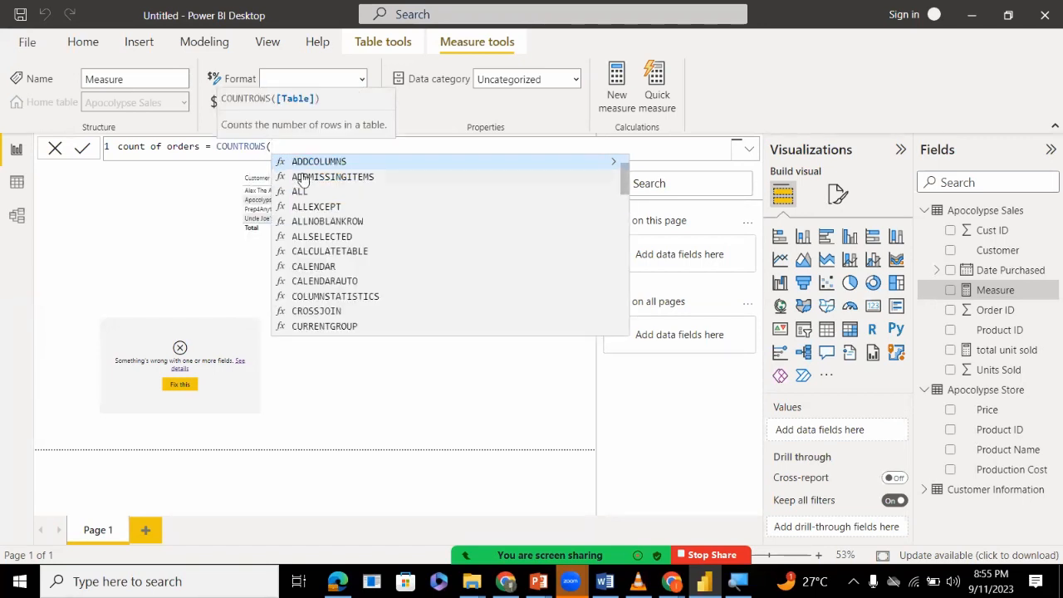
{"action": "type", "text": "ap"}
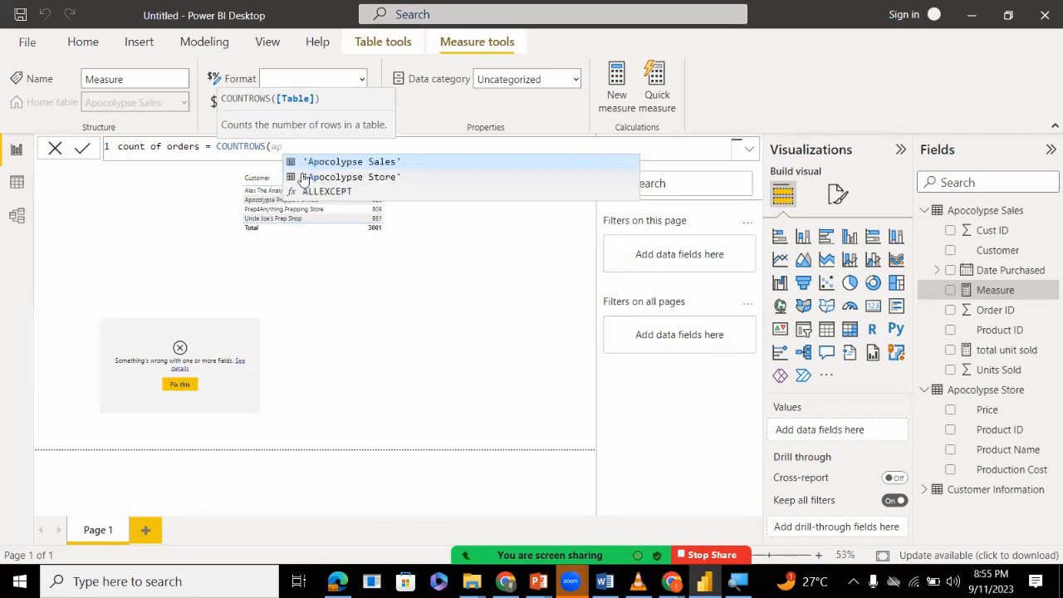
{"action": "key", "text": "Tab"}
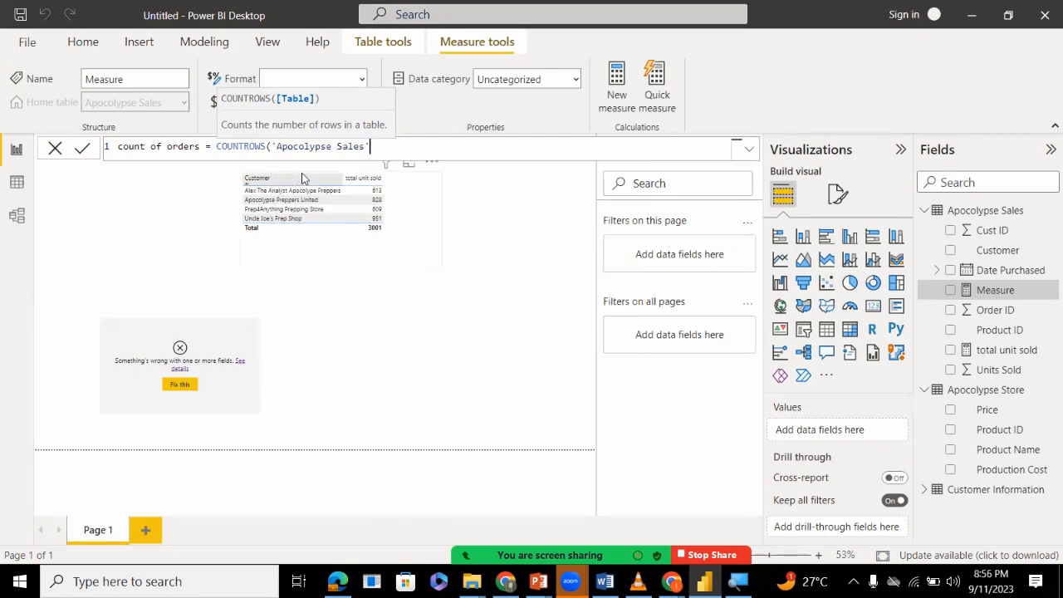
{"action": "type", "text": ")"}
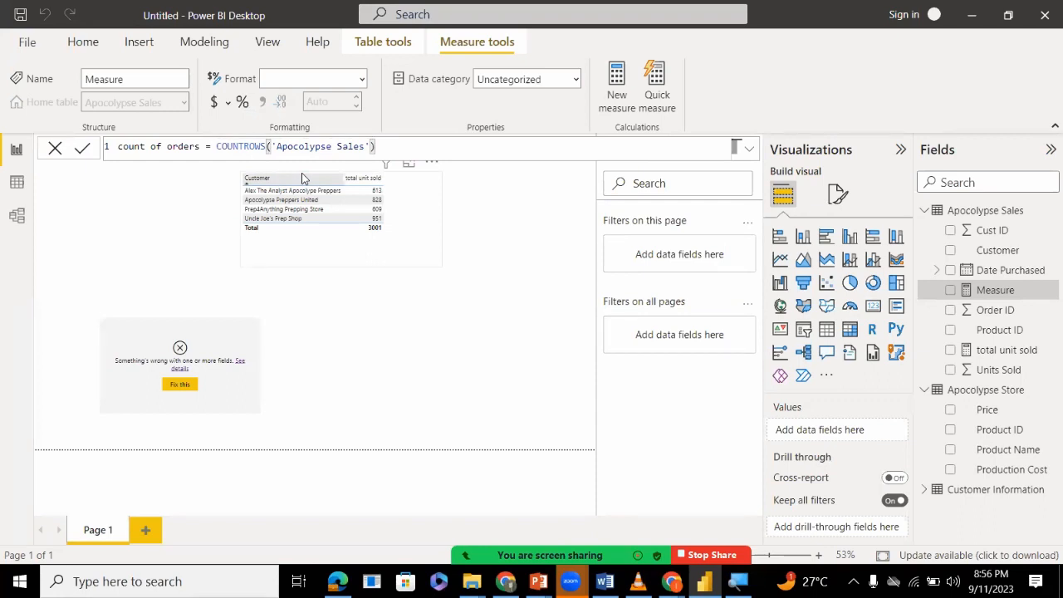
{"action": "key", "text": "Return"}
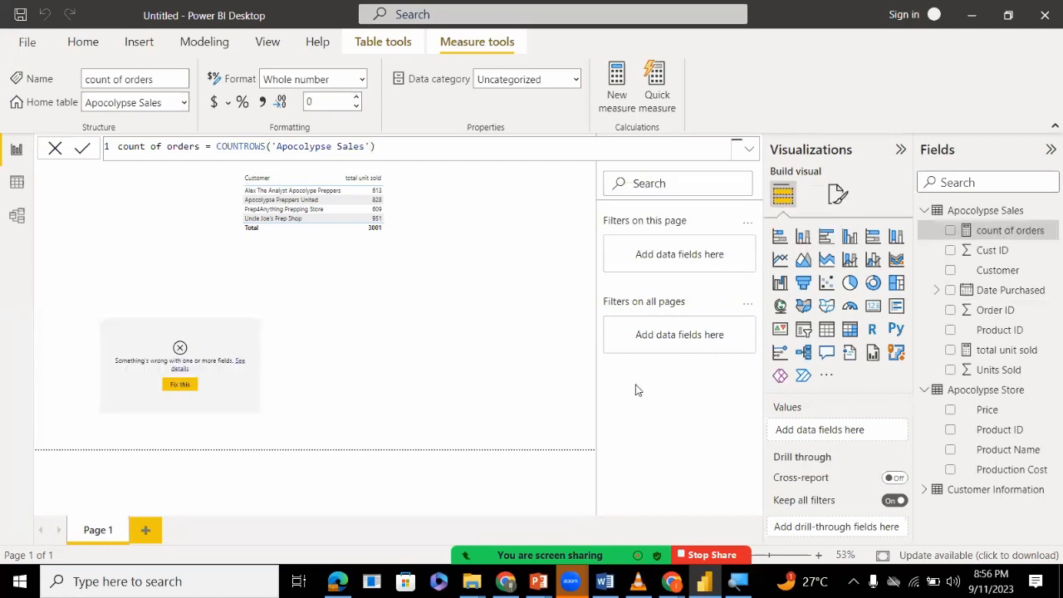
Replace the broken field in the lower table visual with the new count of orders measure, placed before Customer.
{"action": "left_click", "coordinate": [206, 384]}
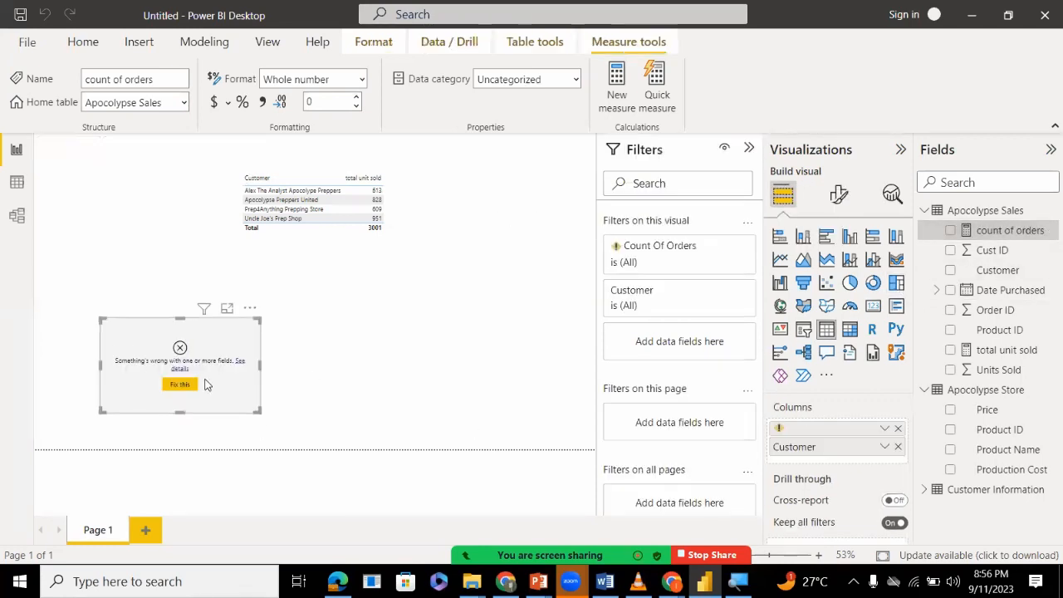
{"action": "left_click", "coordinate": [897, 429]}
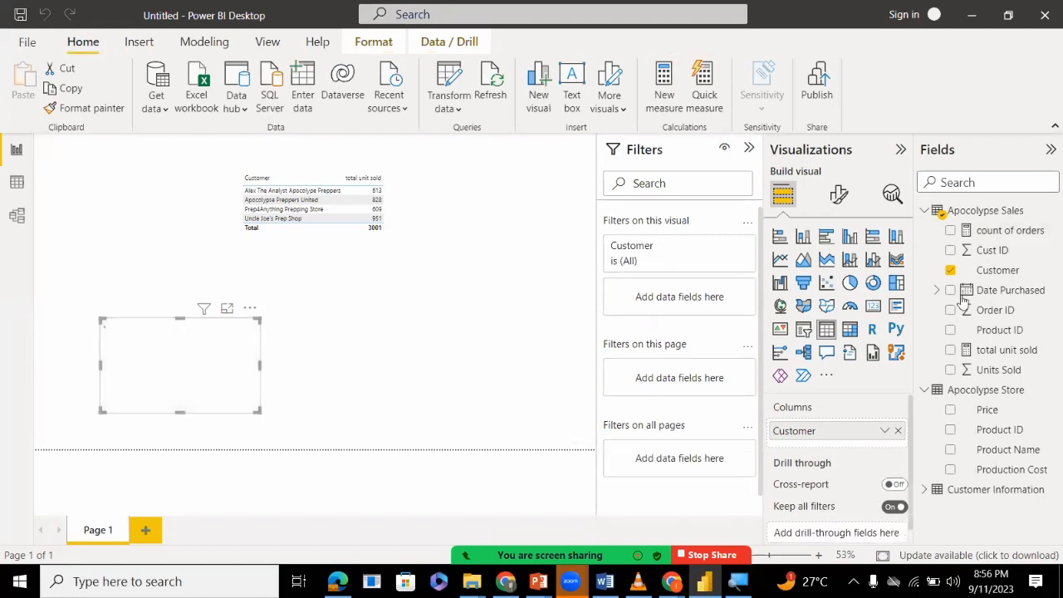
{"action": "left_click_drag", "start_coordinate": [989, 231], "coordinate": [859, 425]}
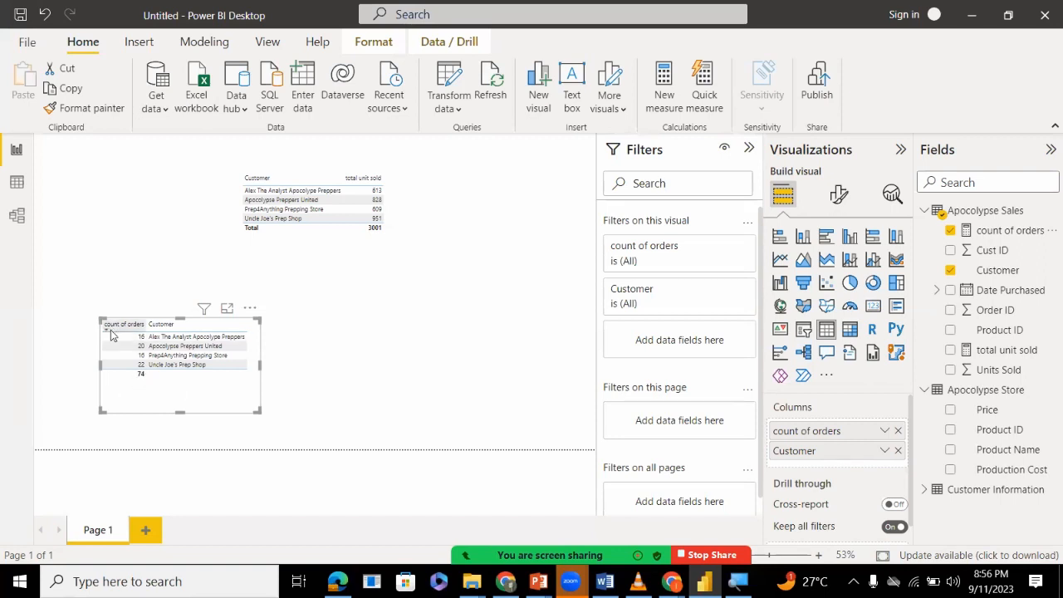
Check the participants' replies in the meeting chat and close the chat window.
{"action": "left_click", "coordinate": [555, 538]}
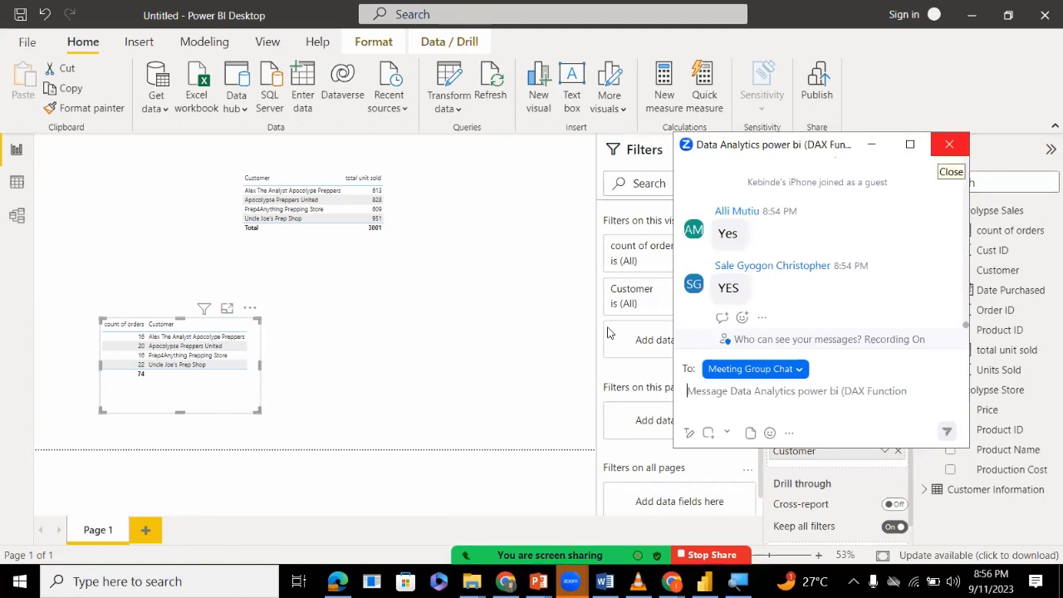
{"action": "left_click", "coordinate": [949, 144]}
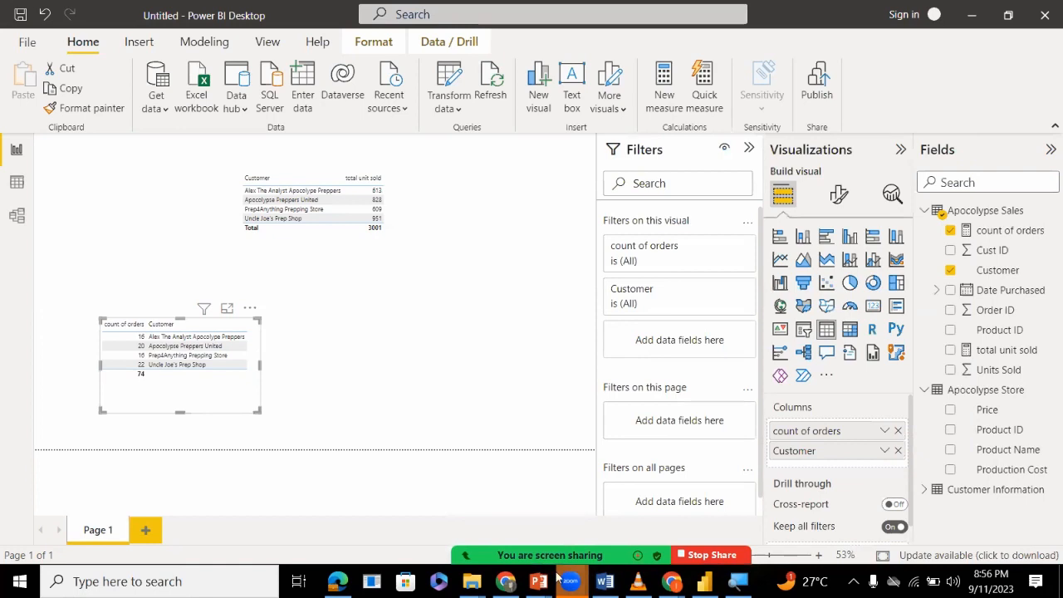
{"action": "left_click", "coordinate": [577, 441]}
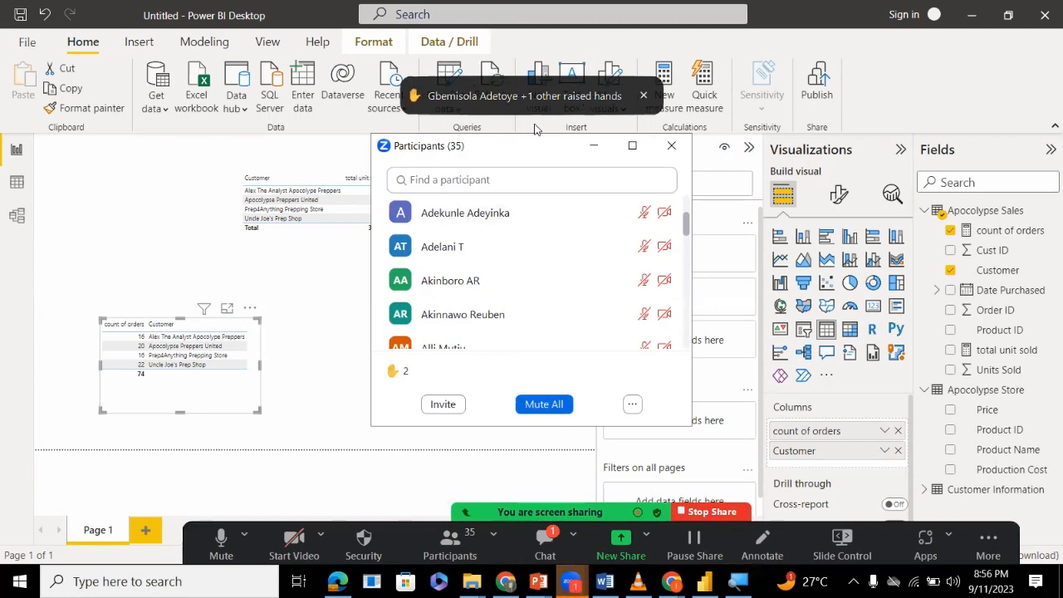
Reopen the meeting chat, check the raised hands in the participants list and minimize the participants window.
{"action": "key", "text": "alt+h"}
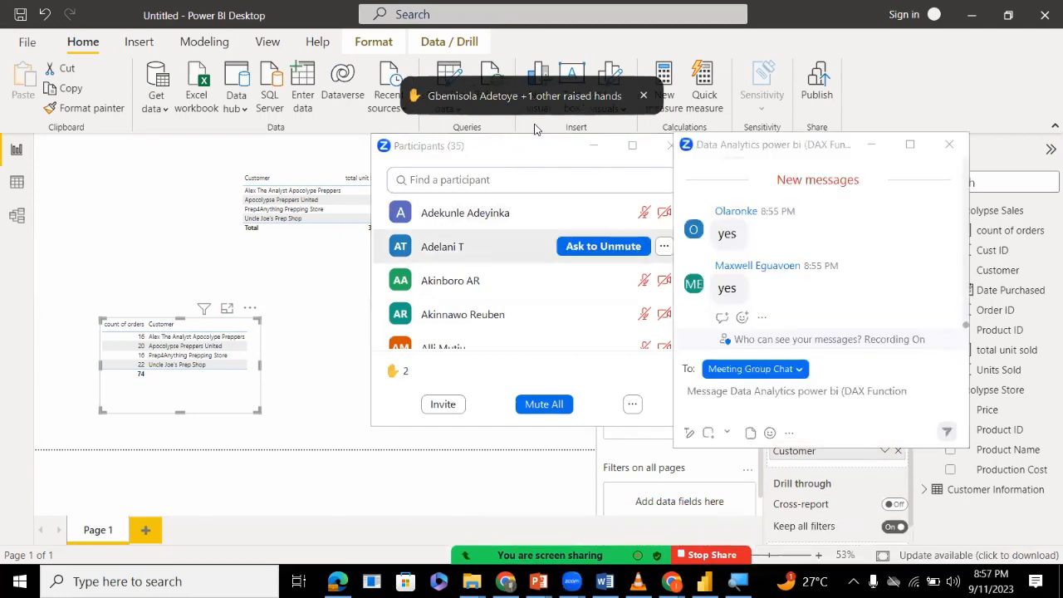
{"action": "left_click", "coordinate": [536, 145]}
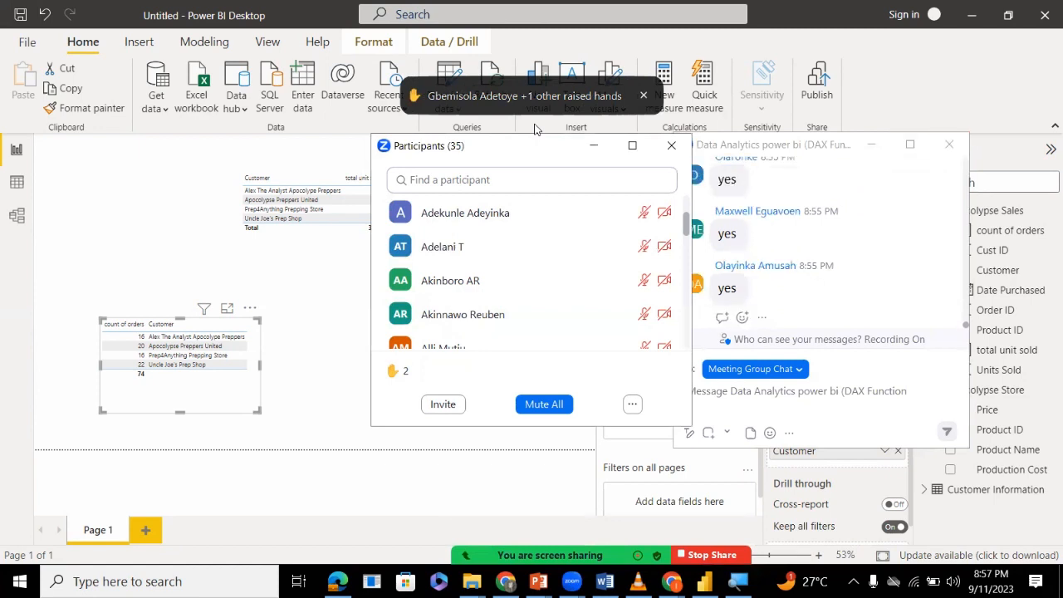
{"action": "scroll", "coordinate": [531, 274], "scroll_direction": "up", "scroll_amount": 3}
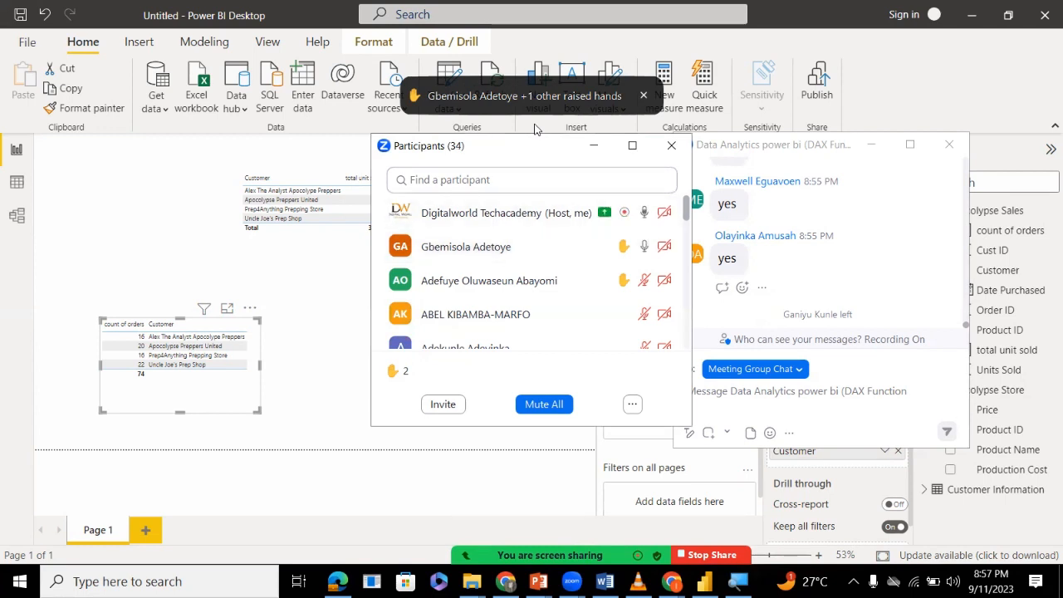
{"action": "left_click", "coordinate": [593, 145]}
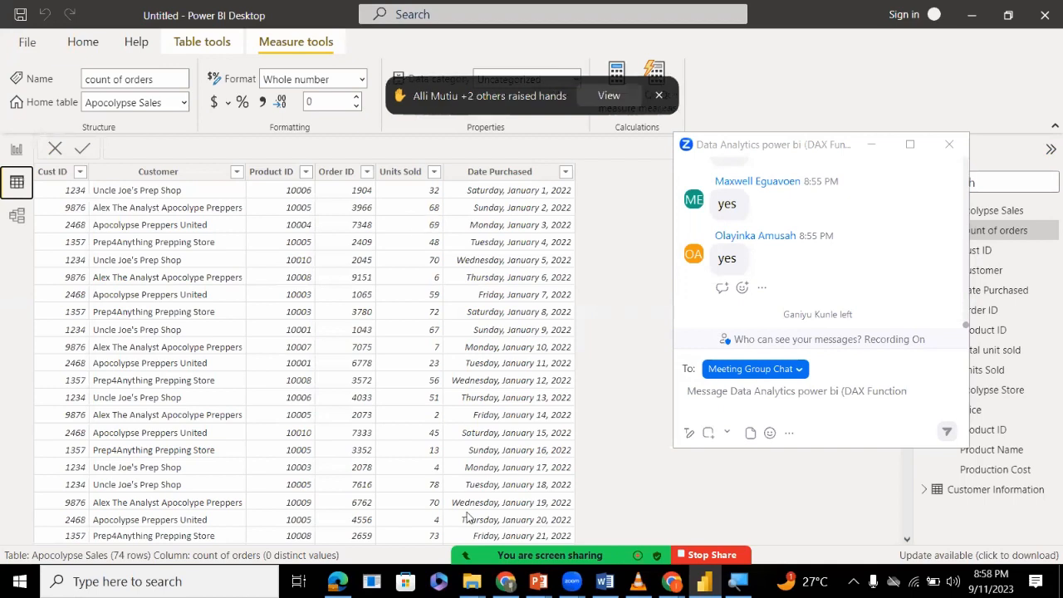
{"action": "mouse_move", "coordinate": [467, 514]}
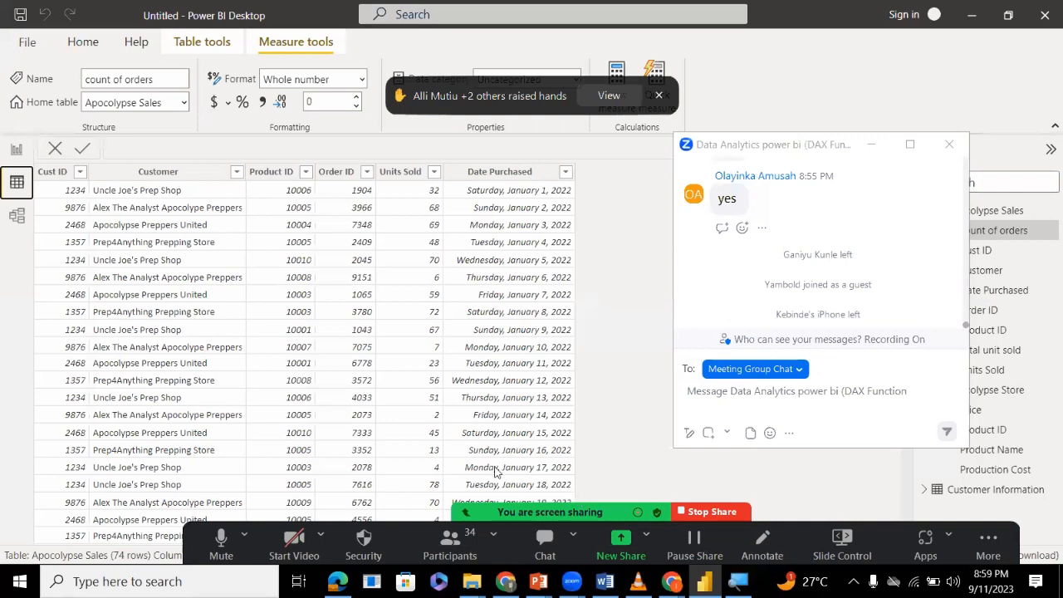
Lower the first participant's raised hand, then minimize the participants and chat windows to return to the report page.
{"action": "left_click", "coordinate": [449, 544]}
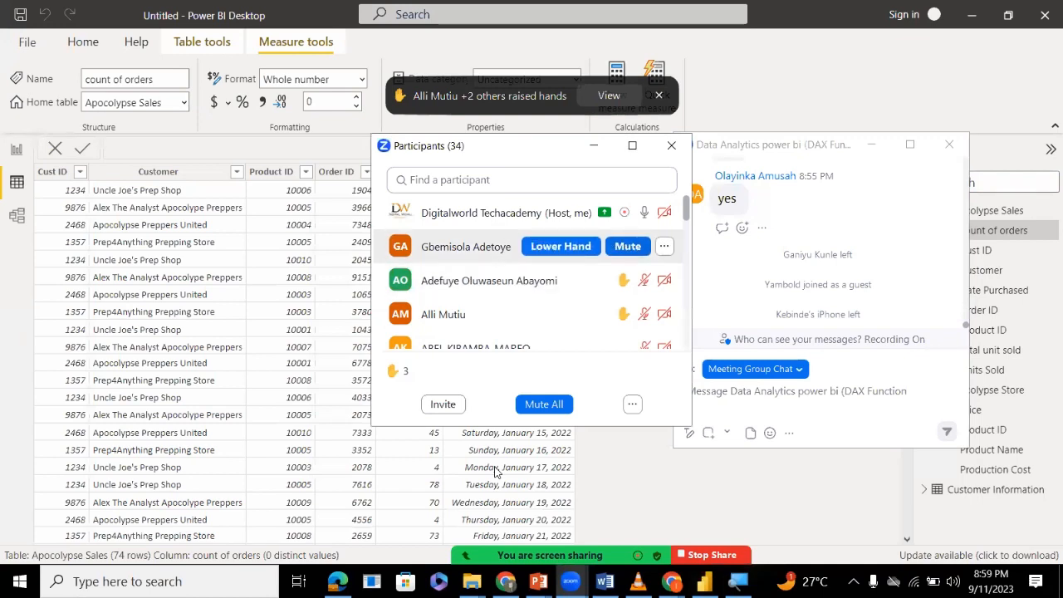
{"action": "left_click", "coordinate": [561, 246]}
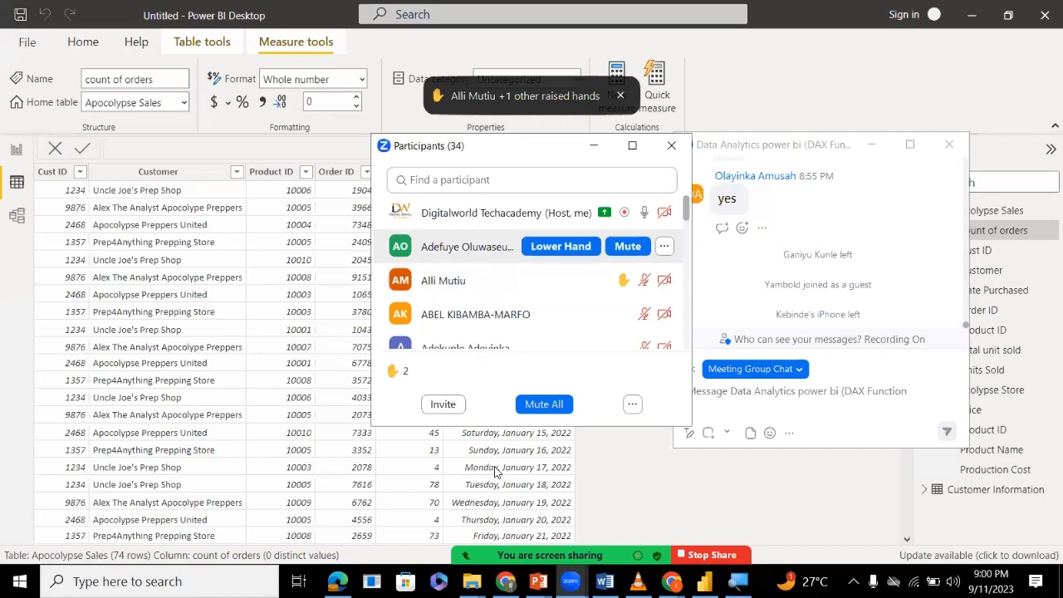
{"action": "left_click", "coordinate": [593, 145]}
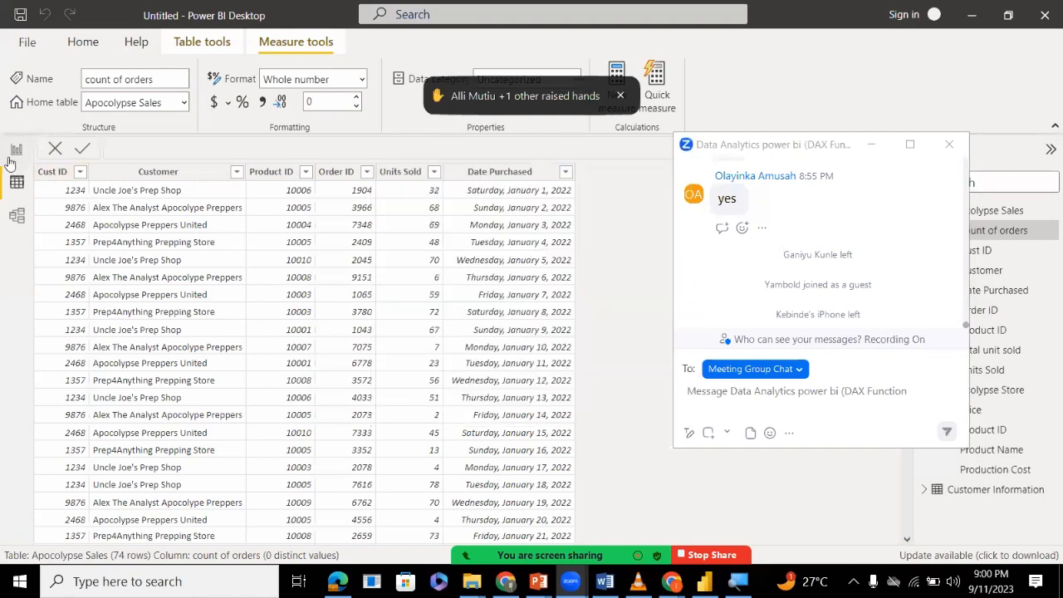
{"action": "left_click", "coordinate": [17, 149]}
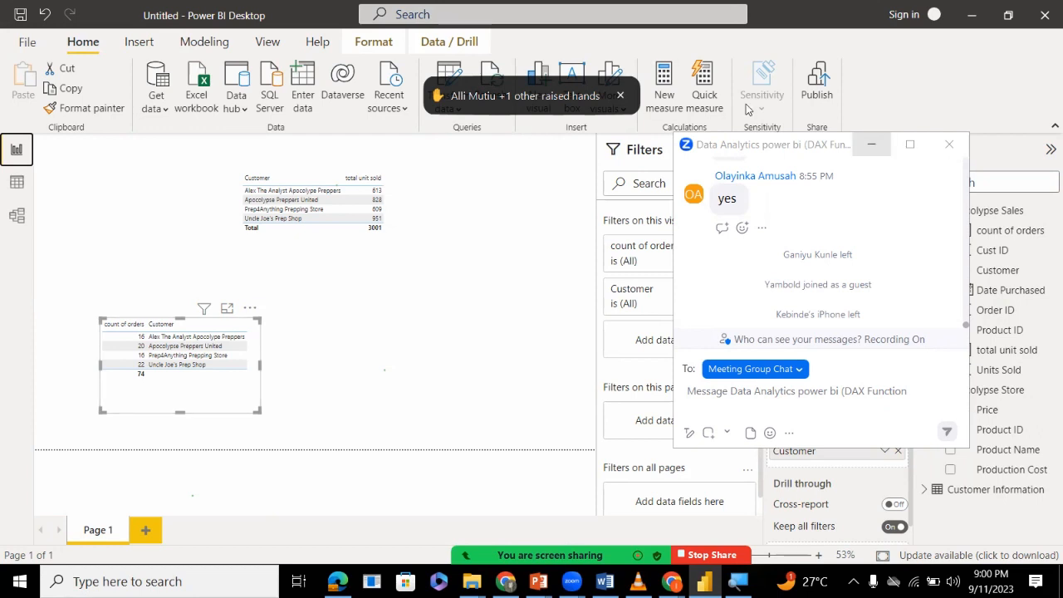
{"action": "left_click", "coordinate": [866, 146]}
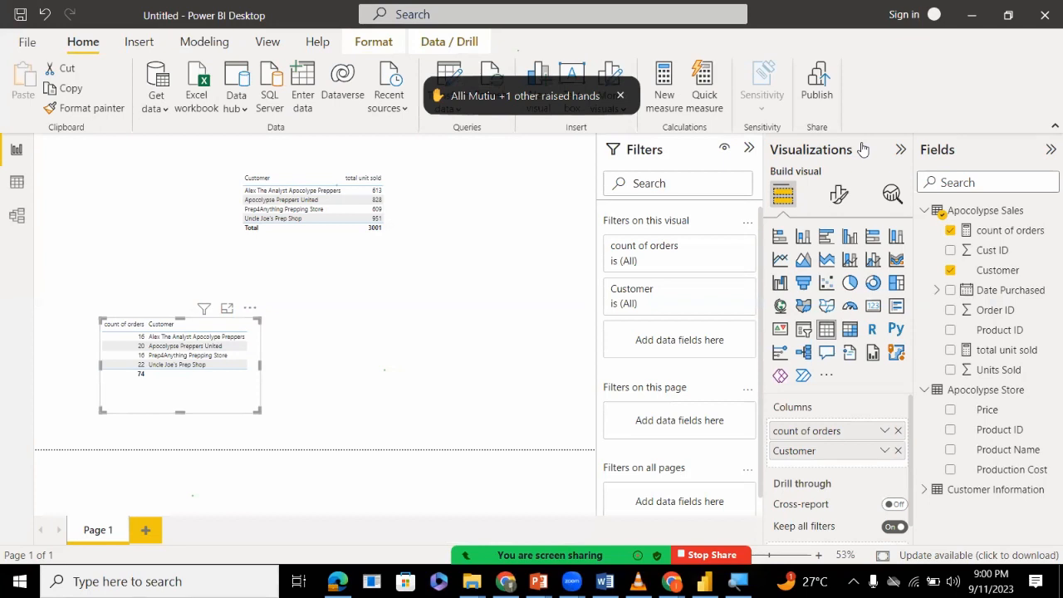
Add a new table visual beside the count of orders table with the Customer and Order ID fields as columns.
{"action": "left_click", "coordinate": [517, 376]}
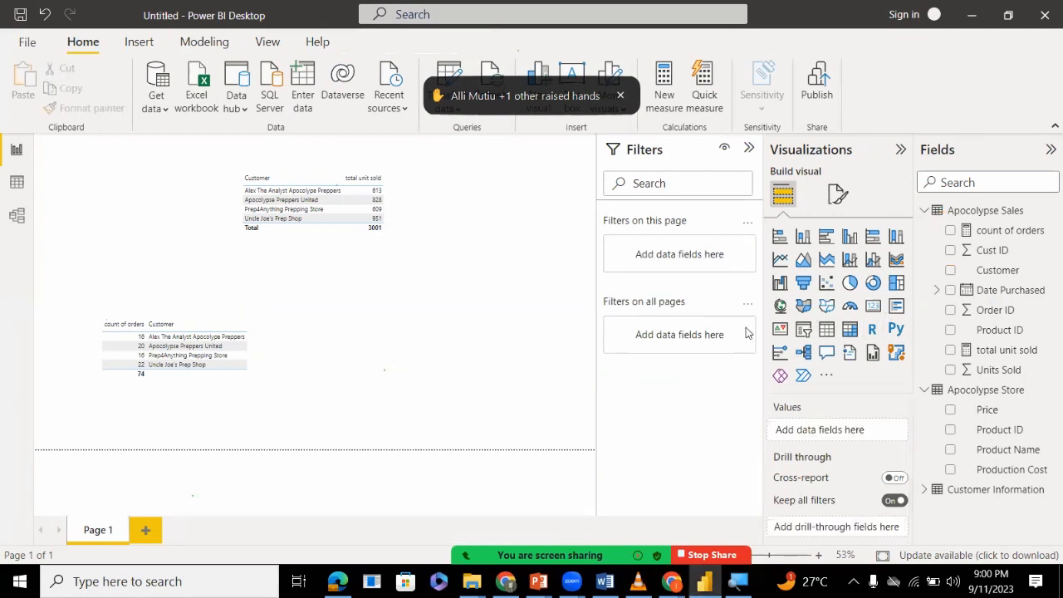
{"action": "left_click", "coordinate": [827, 331]}
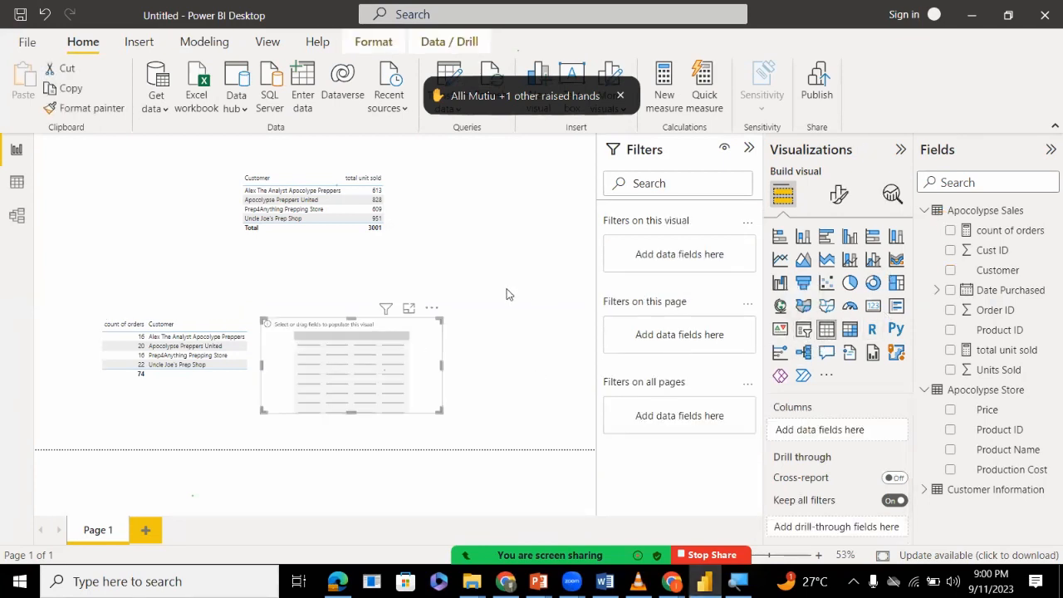
{"action": "left_click_drag", "start_coordinate": [1012, 283], "coordinate": [844, 434]}
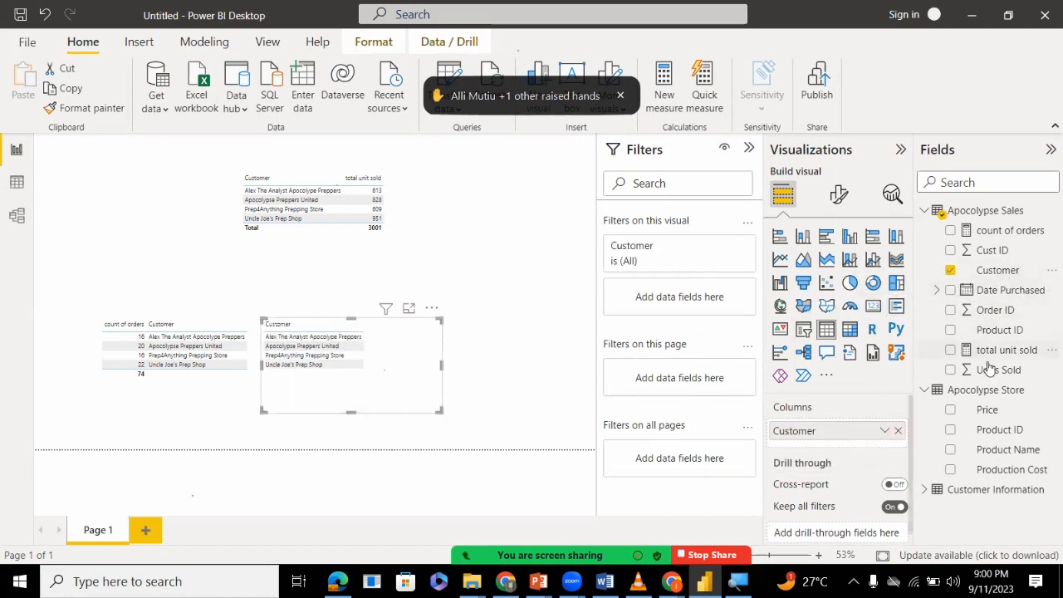
{"action": "left_click_drag", "start_coordinate": [986, 370], "coordinate": [1021, 372]}
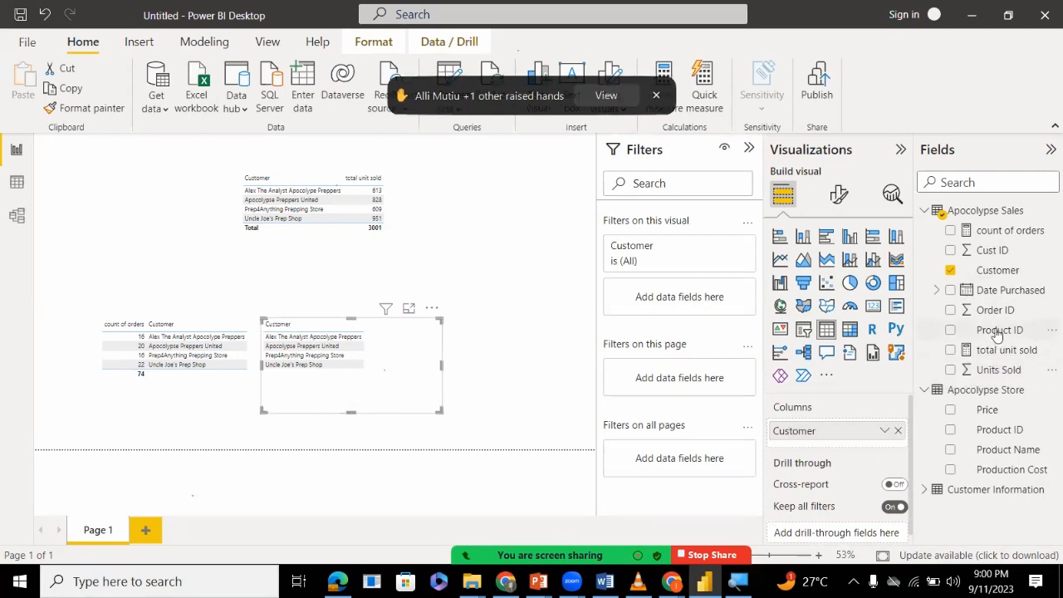
{"action": "left_click_drag", "start_coordinate": [992, 310], "coordinate": [846, 445]}
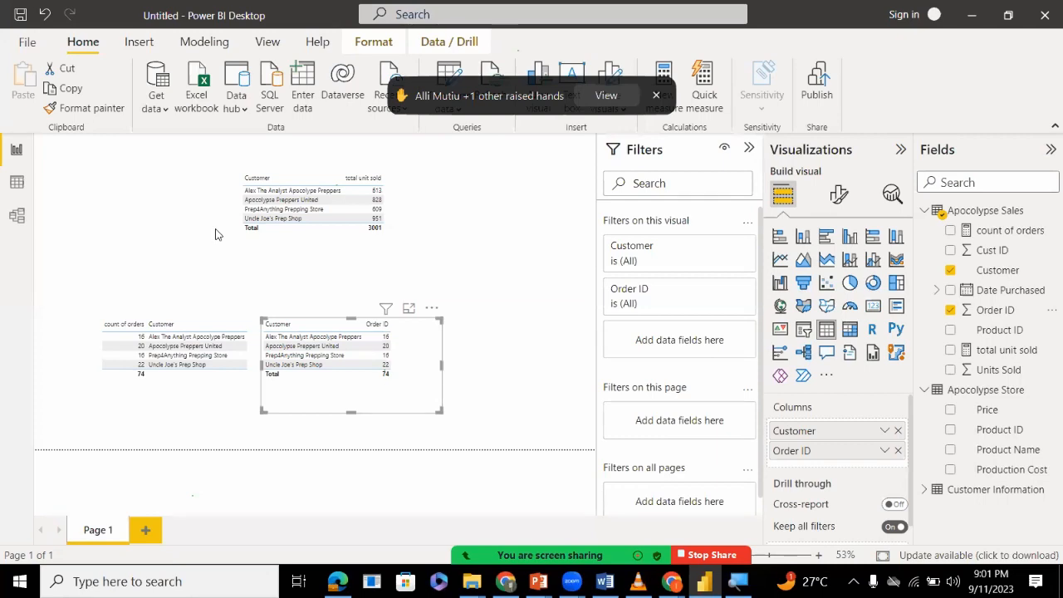
Review the Apocolypse Sales data rows, then remove Customer from the new table visual so only Order ID remains.
{"action": "left_click", "coordinate": [17, 183]}
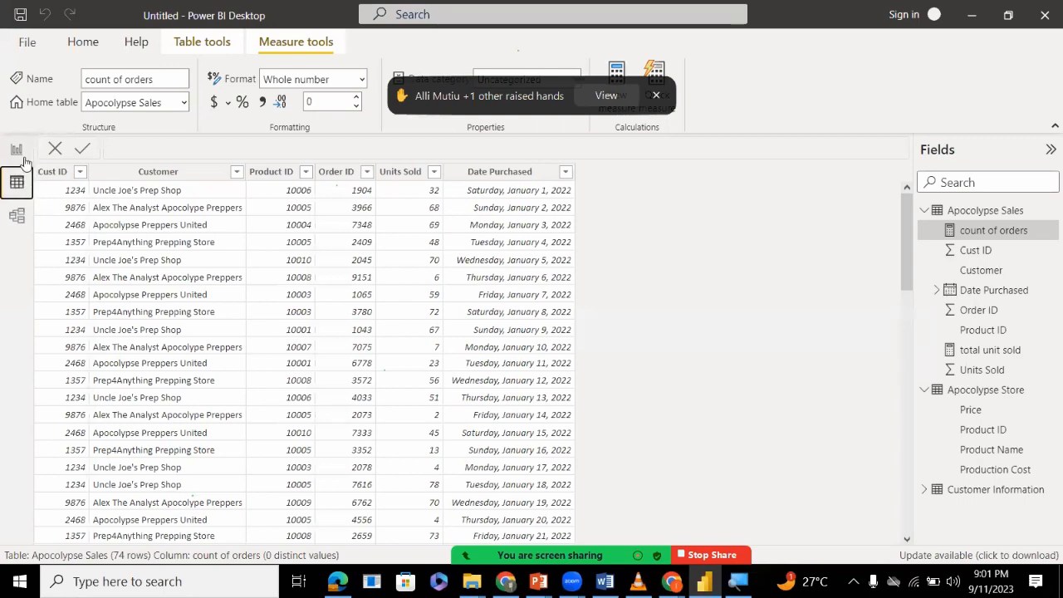
{"action": "left_click", "coordinate": [18, 151]}
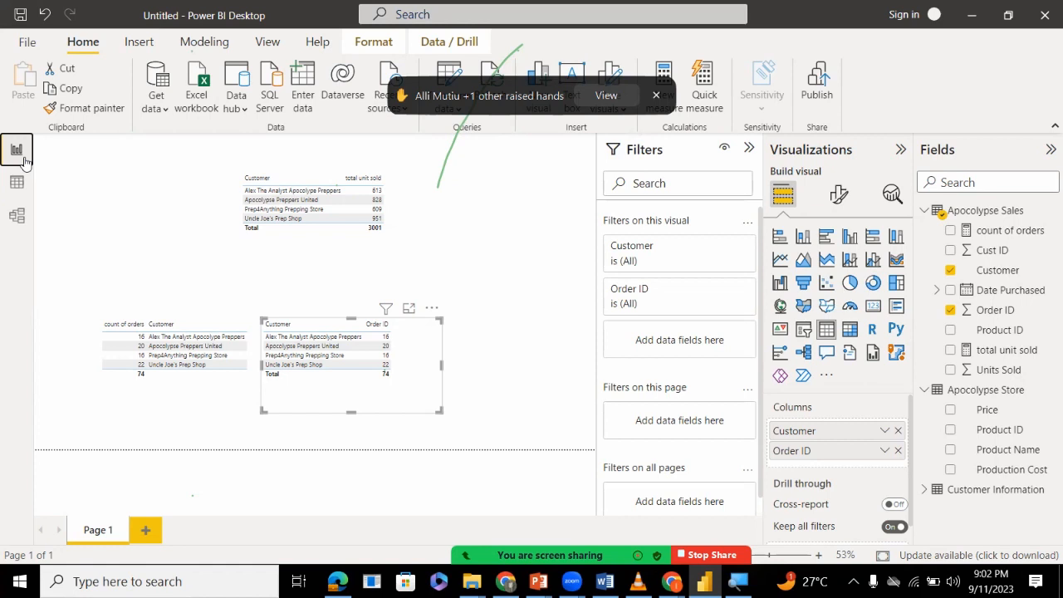
{"action": "left_click", "coordinate": [899, 431]}
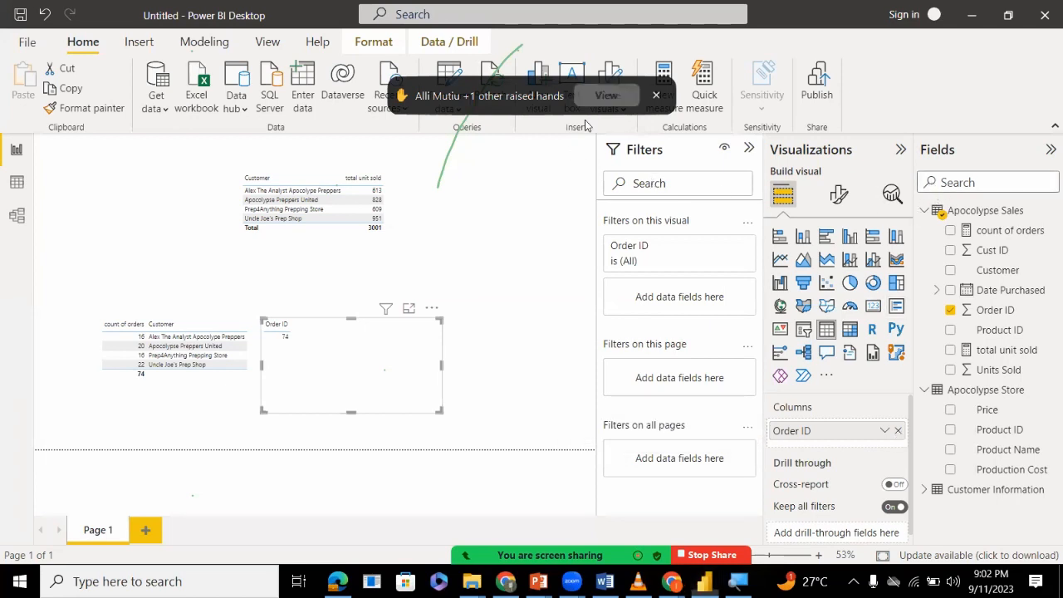
Check the raised hands in the participants list and show the Apocolypse Sales data with that window moved aside.
{"action": "left_click", "coordinate": [607, 95]}
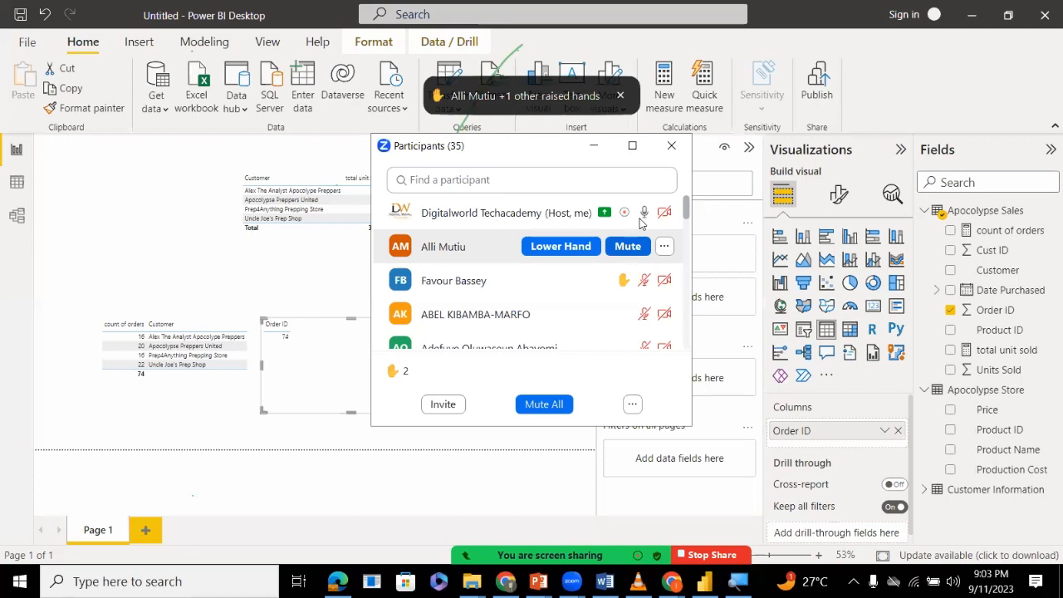
{"action": "left_click", "coordinate": [15, 189]}
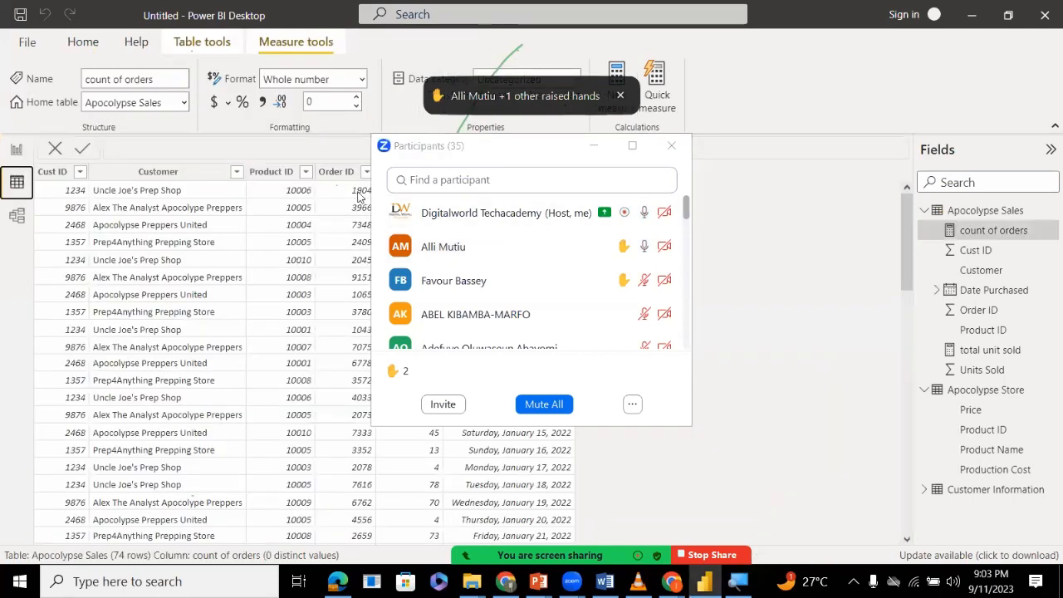
{"action": "key", "text": "super+Up"}
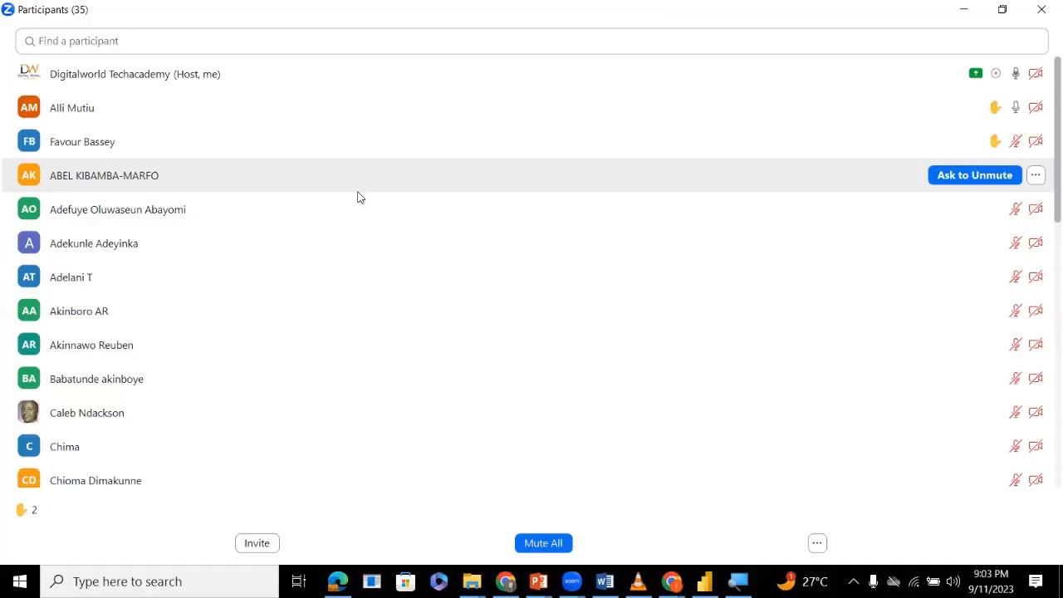
{"action": "key", "text": "super+Down"}
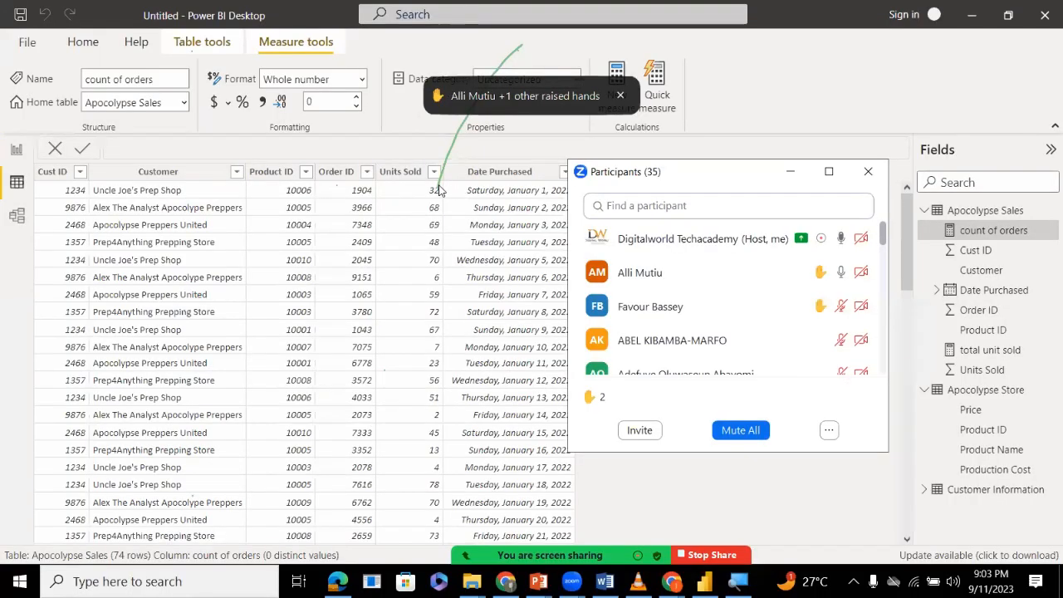
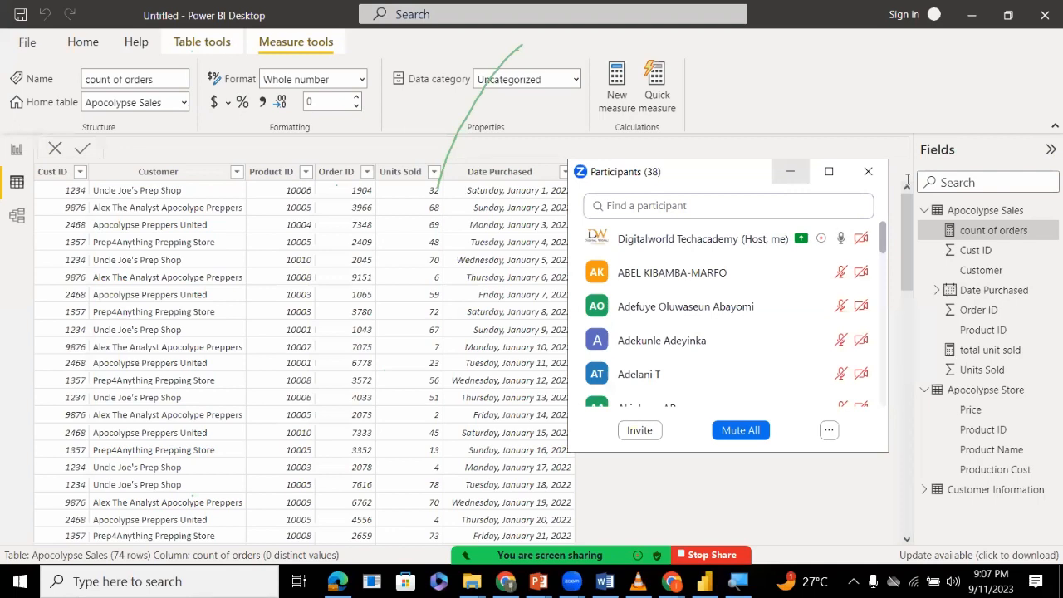
Add Customer back to the Order ID table visual on the report page and shrink the visual to fit its rows.
{"action": "left_click", "coordinate": [790, 171]}
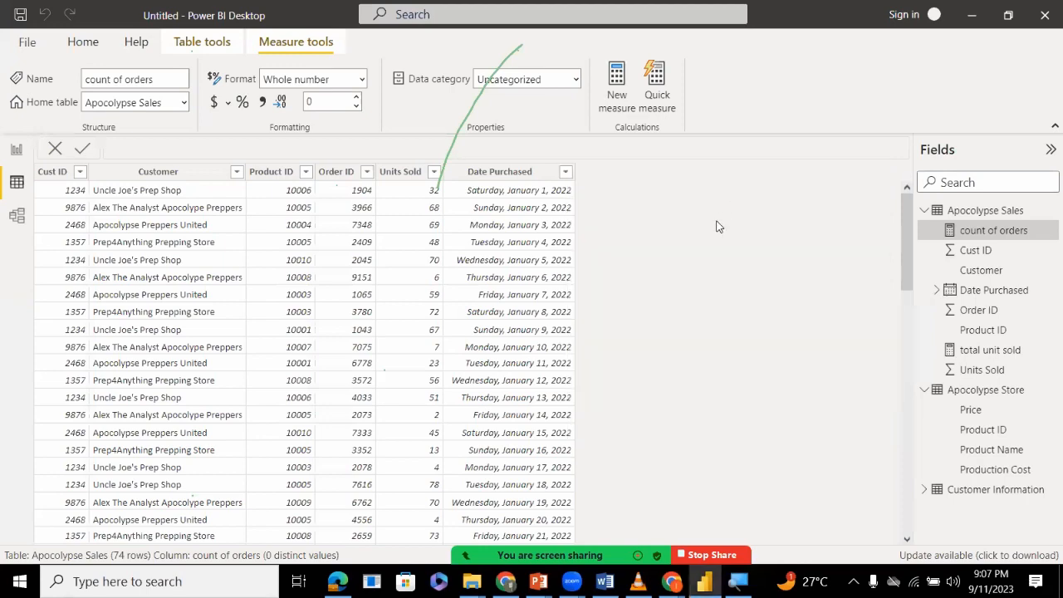
{"action": "left_click", "coordinate": [16, 150]}
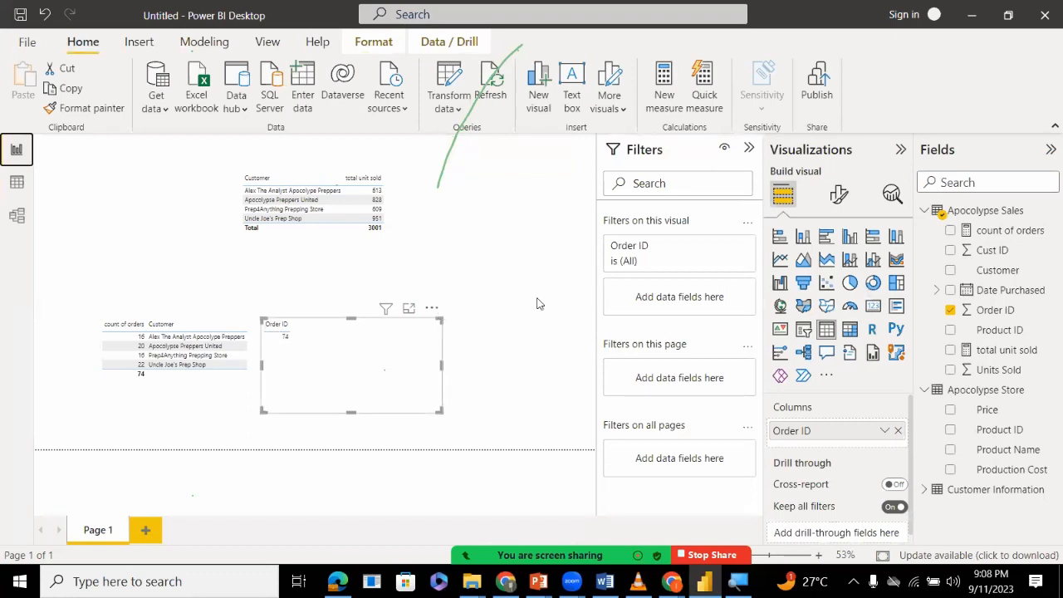
{"action": "left_click_drag", "start_coordinate": [985, 271], "coordinate": [829, 421]}
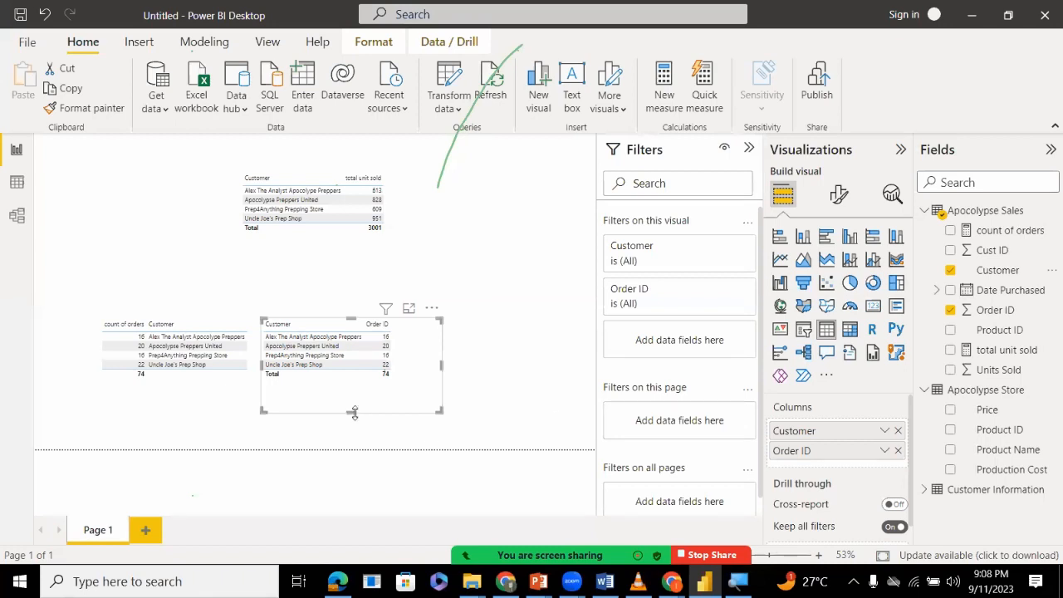
{"action": "left_click_drag", "start_coordinate": [354, 413], "coordinate": [354, 389]}
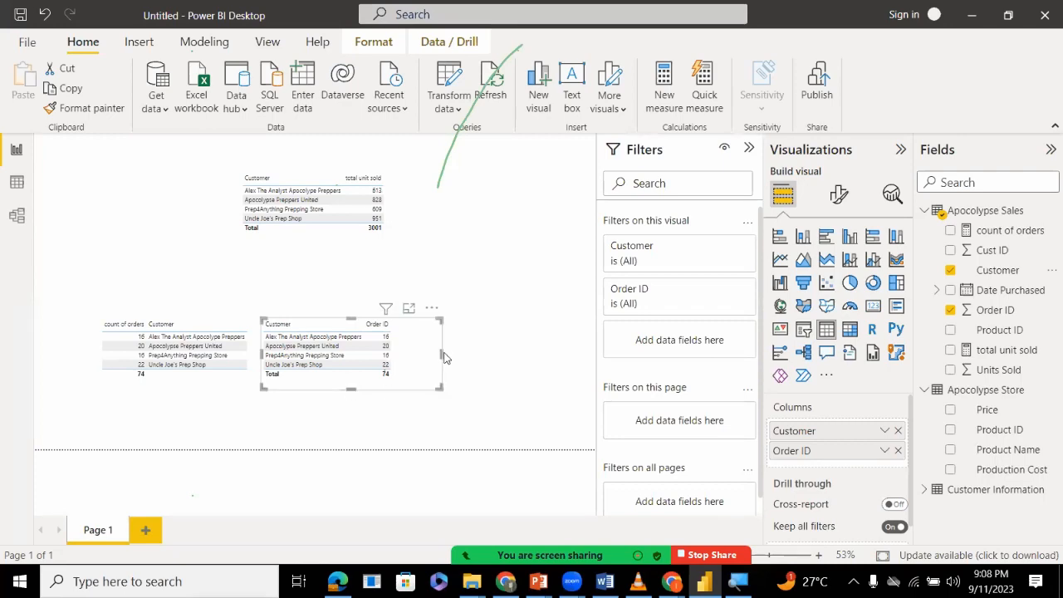
{"action": "left_click_drag", "start_coordinate": [444, 357], "coordinate": [414, 354]}
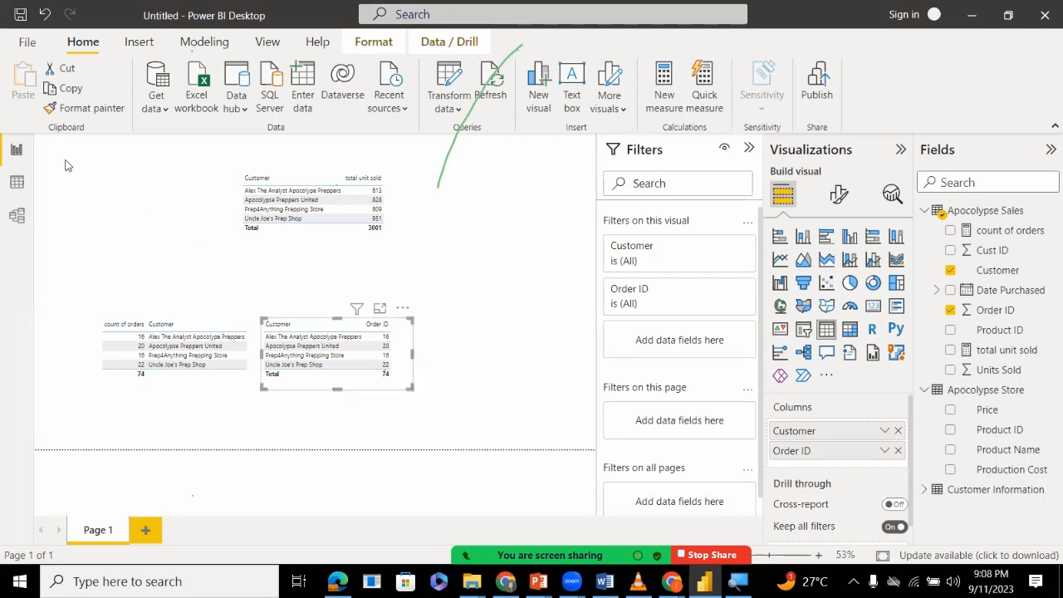
Collapse the Apocolypse Sales fields and review the Apocolypse Store product rows, followed by the Apocolypse Sales rows.
{"action": "left_click", "coordinate": [17, 181]}
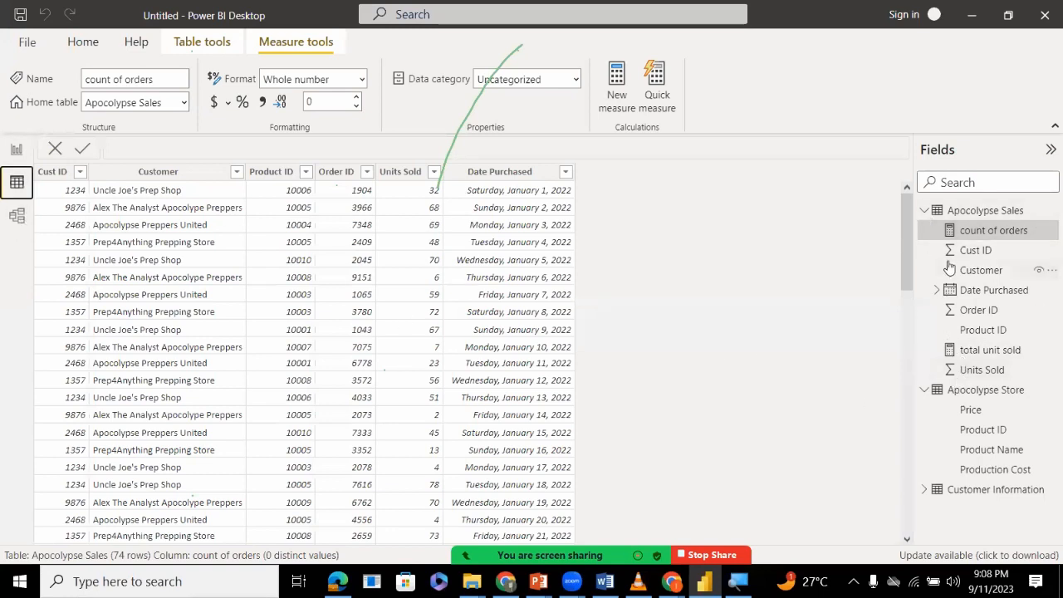
{"action": "left_click", "coordinate": [928, 213]}
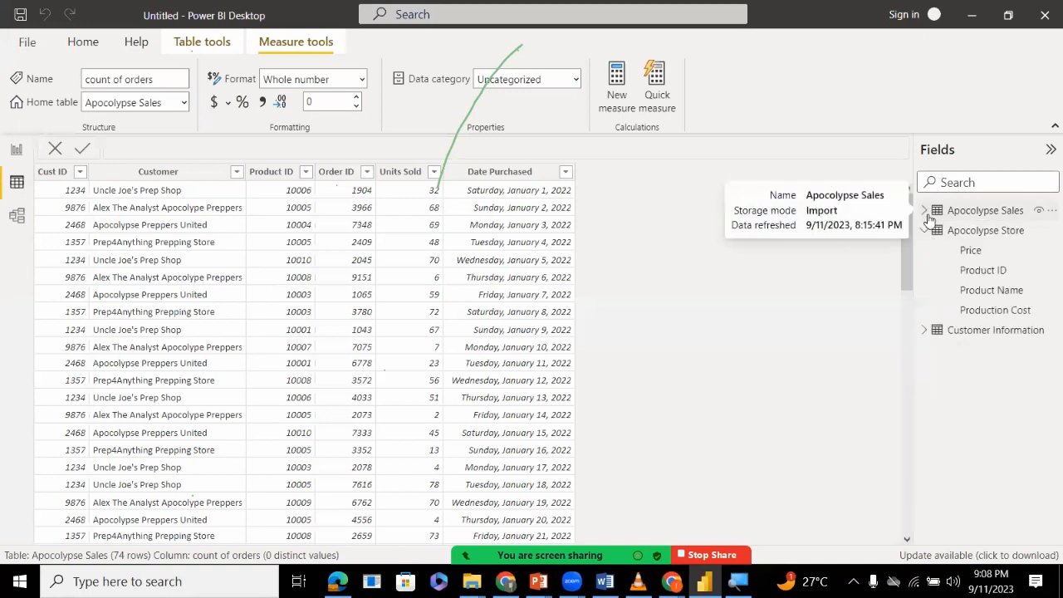
{"action": "left_click", "coordinate": [939, 236]}
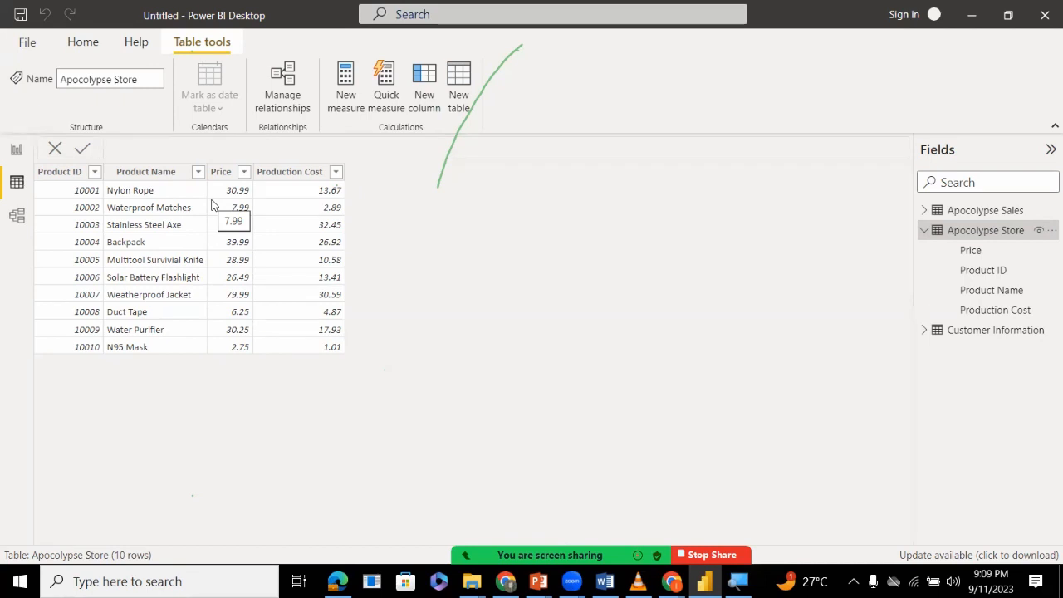
{"action": "left_click", "coordinate": [80, 202]}
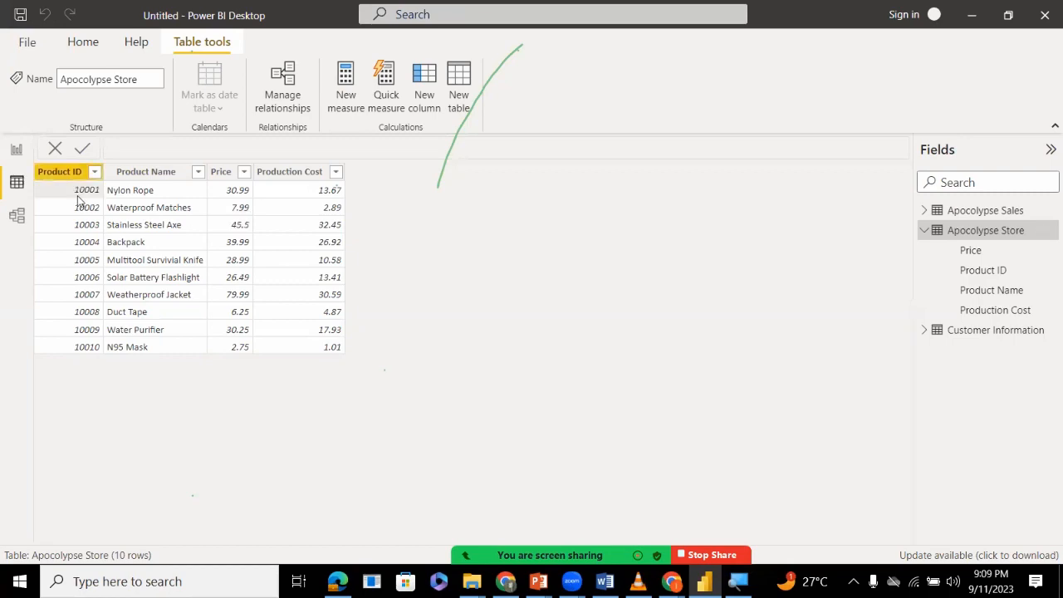
{"action": "left_click", "coordinate": [16, 150]}
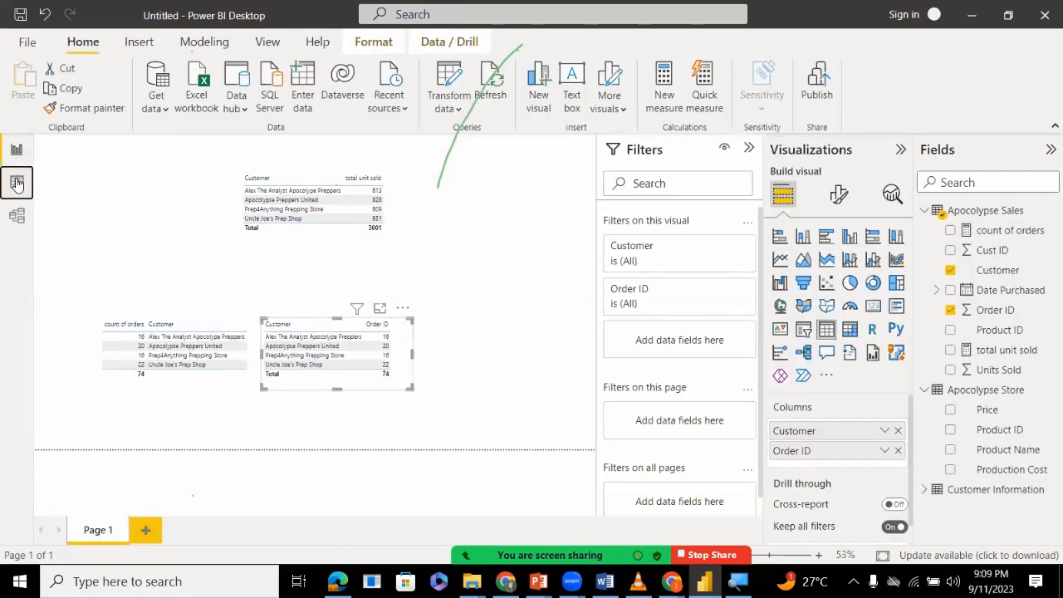
{"action": "left_click", "coordinate": [17, 183]}
{"action": "left_click", "coordinate": [980, 211]}
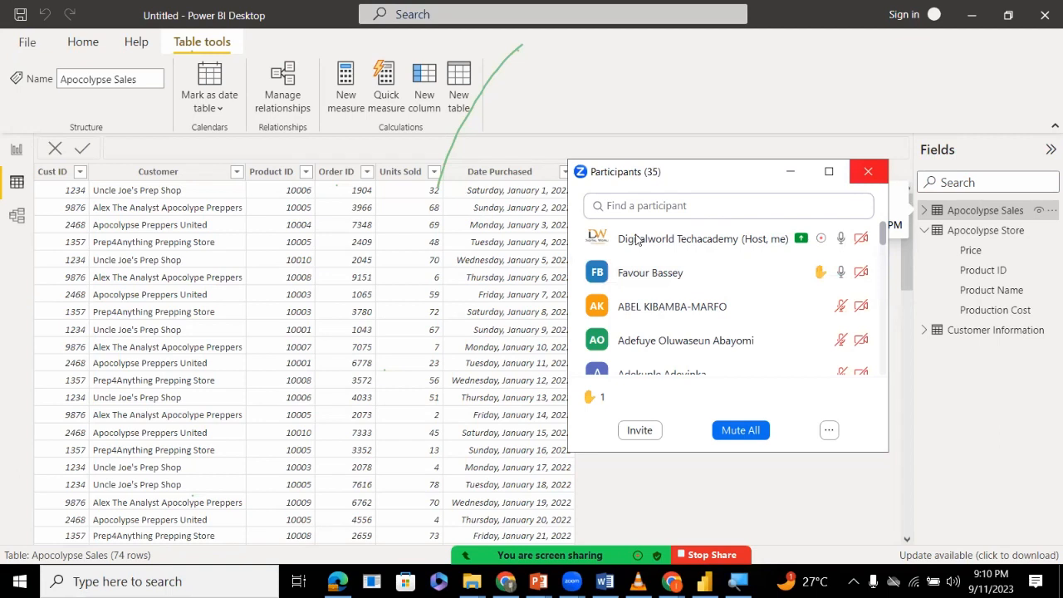
Close the participants window and compare the Apocolypse Store data with the Apocolypse Sales data.
{"action": "left_click", "coordinate": [868, 171]}
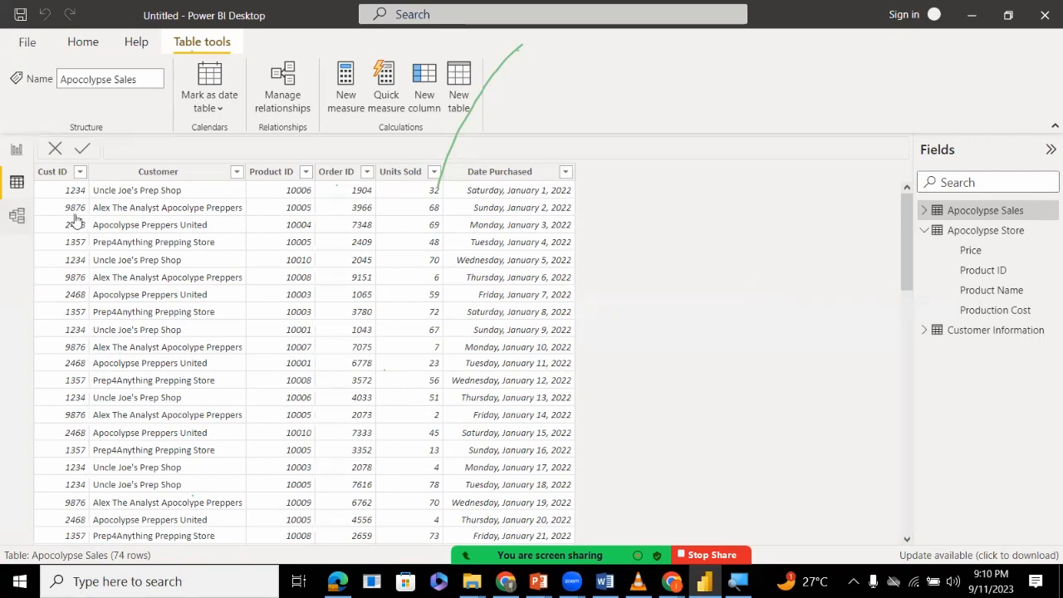
{"action": "left_click", "coordinate": [990, 235]}
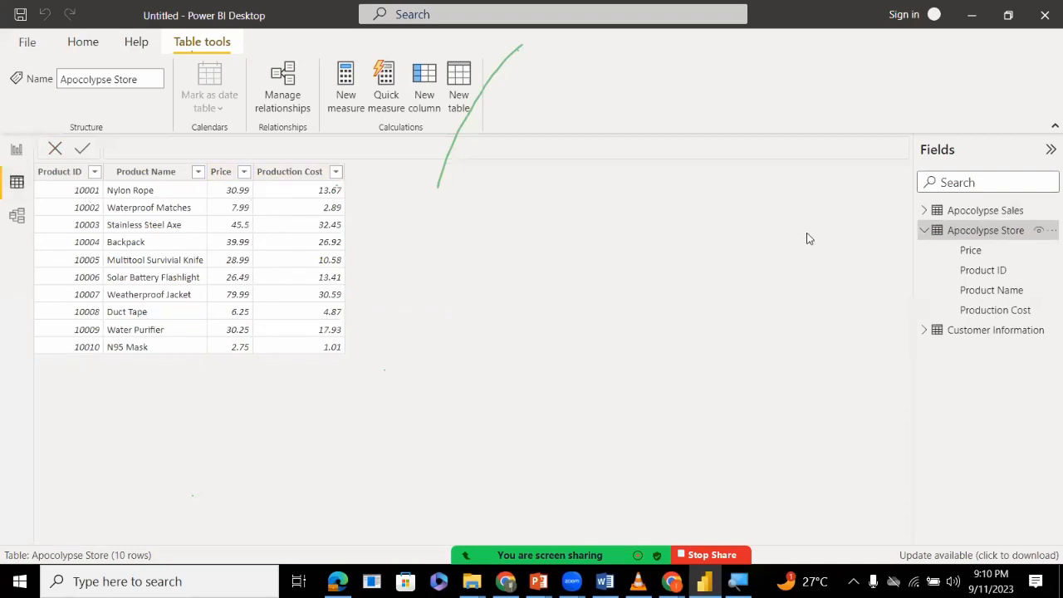
{"action": "left_click", "coordinate": [962, 211]}
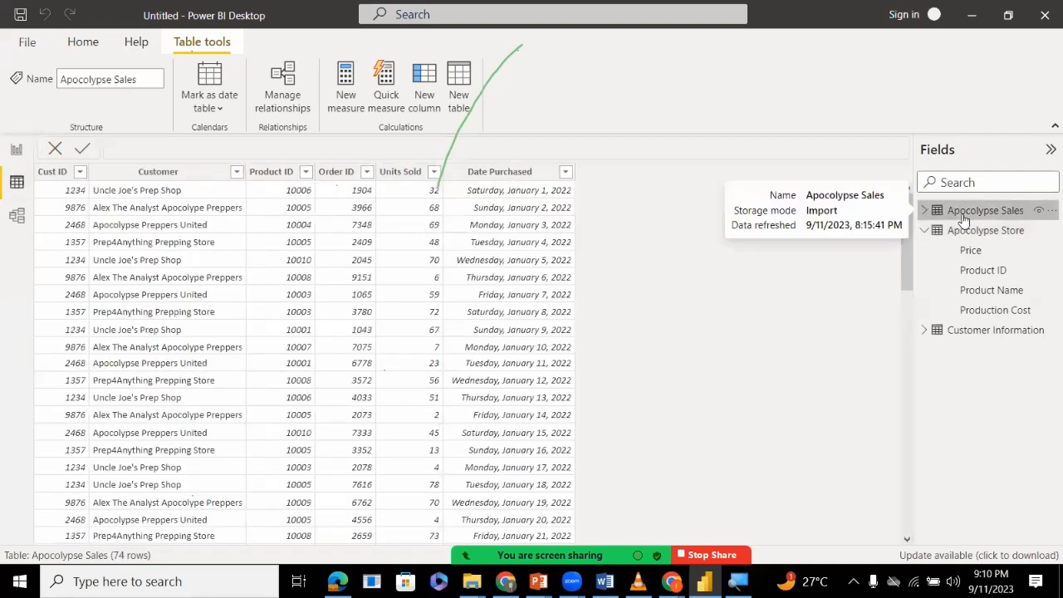
{"action": "left_click", "coordinate": [967, 230]}
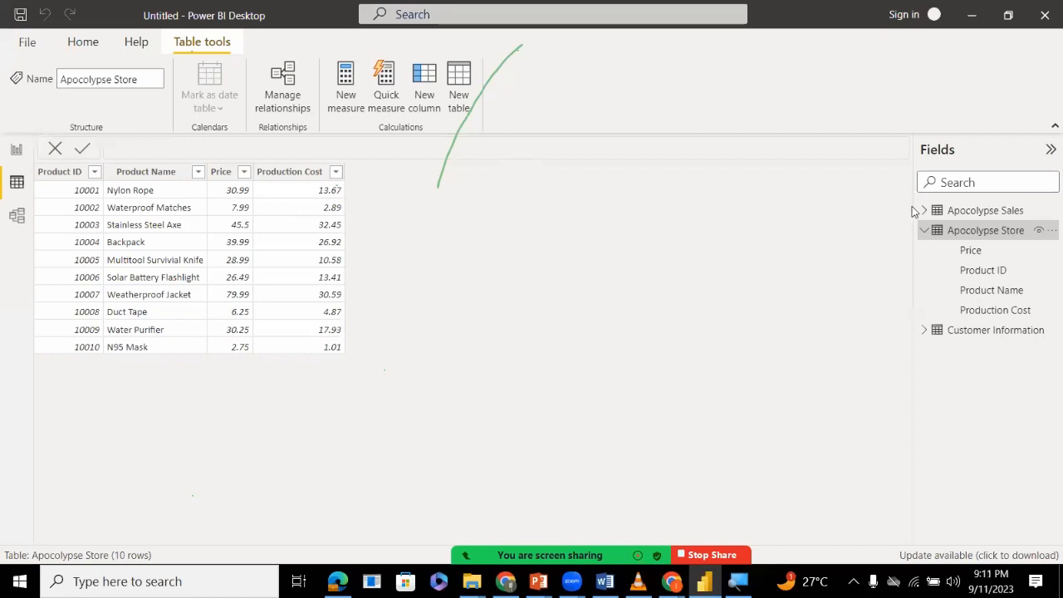
Create a new calculated column named price in the Apocolypse Sales table.
{"action": "left_click", "coordinate": [938, 210]}
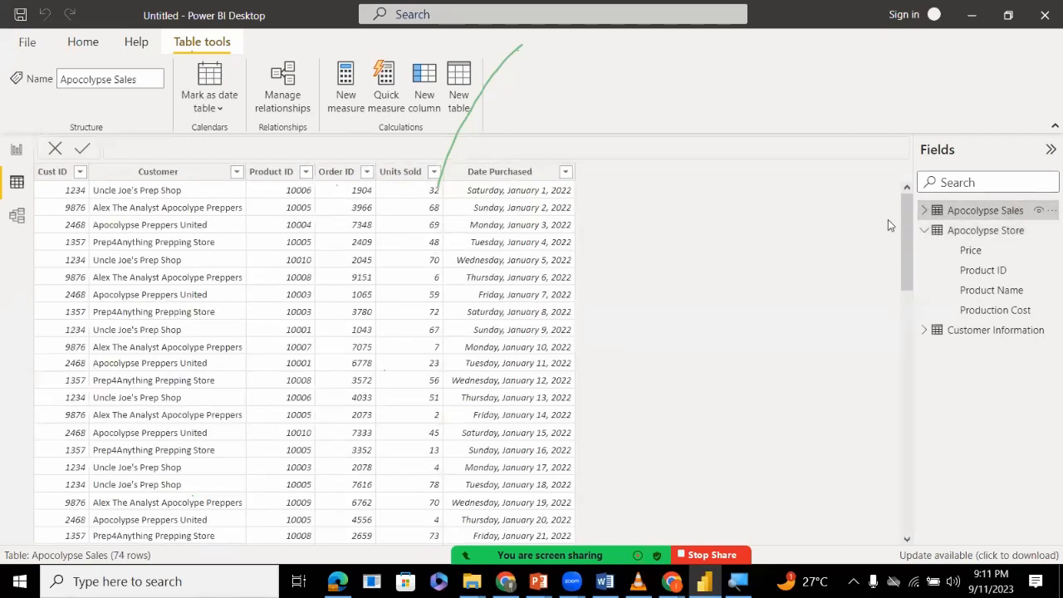
{"action": "right_click", "coordinate": [989, 211]}
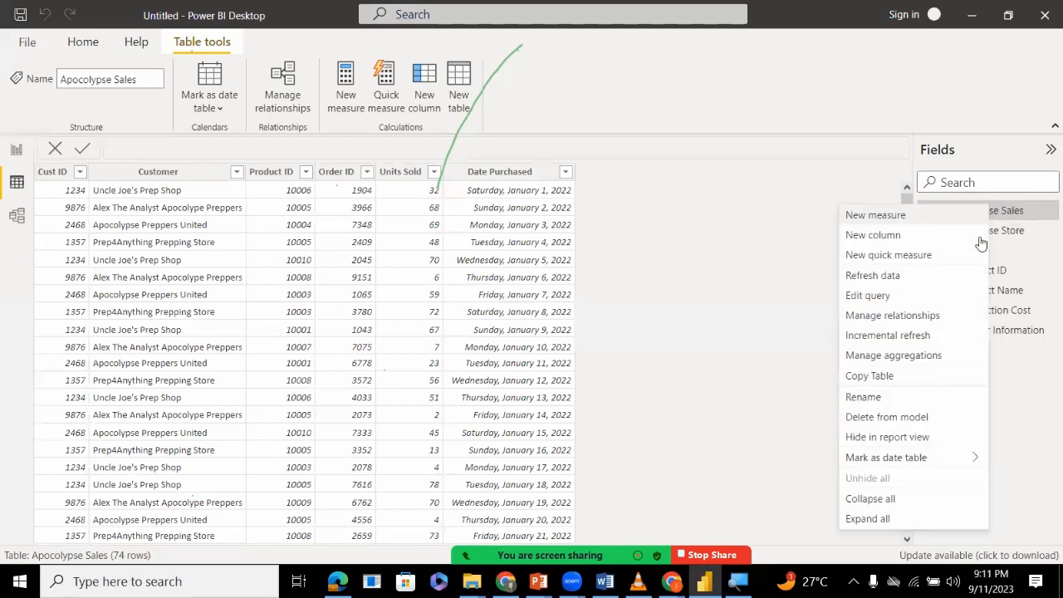
{"action": "left_click", "coordinate": [907, 235]}
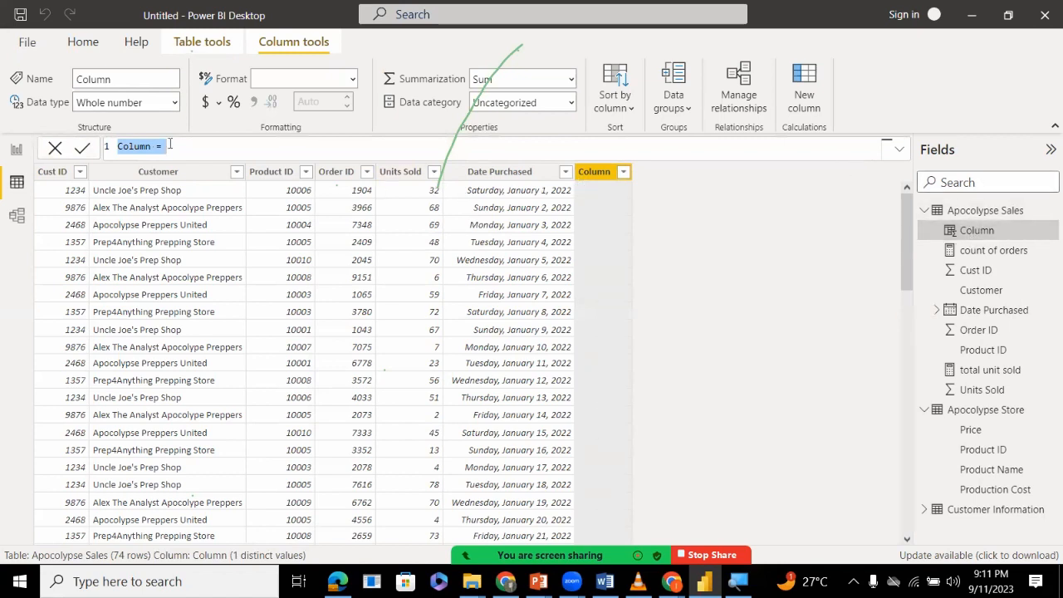
{"action": "double_click", "coordinate": [136, 146]}
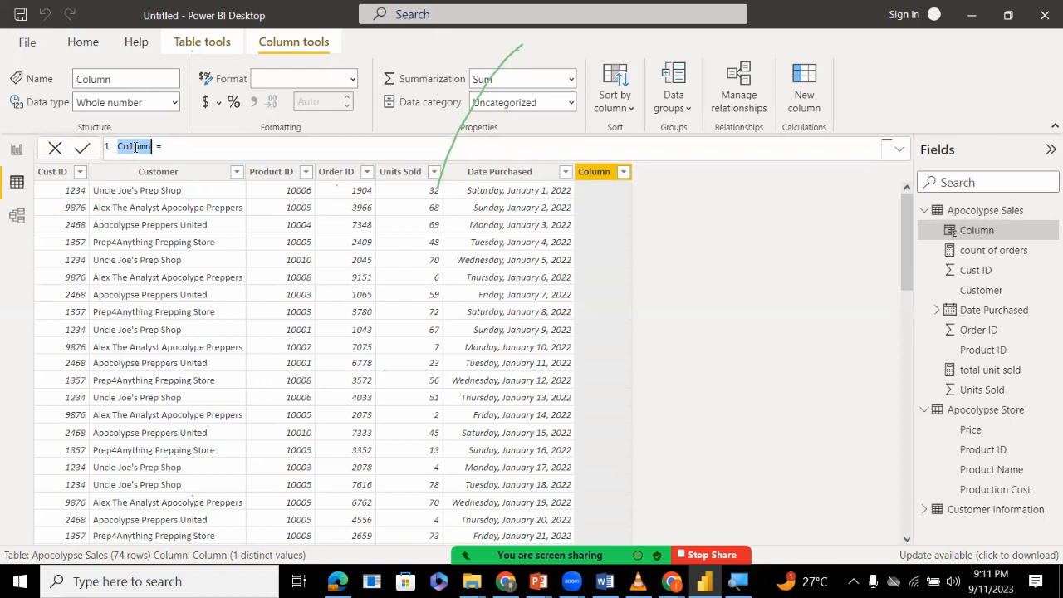
{"action": "type", "text": "selec"}
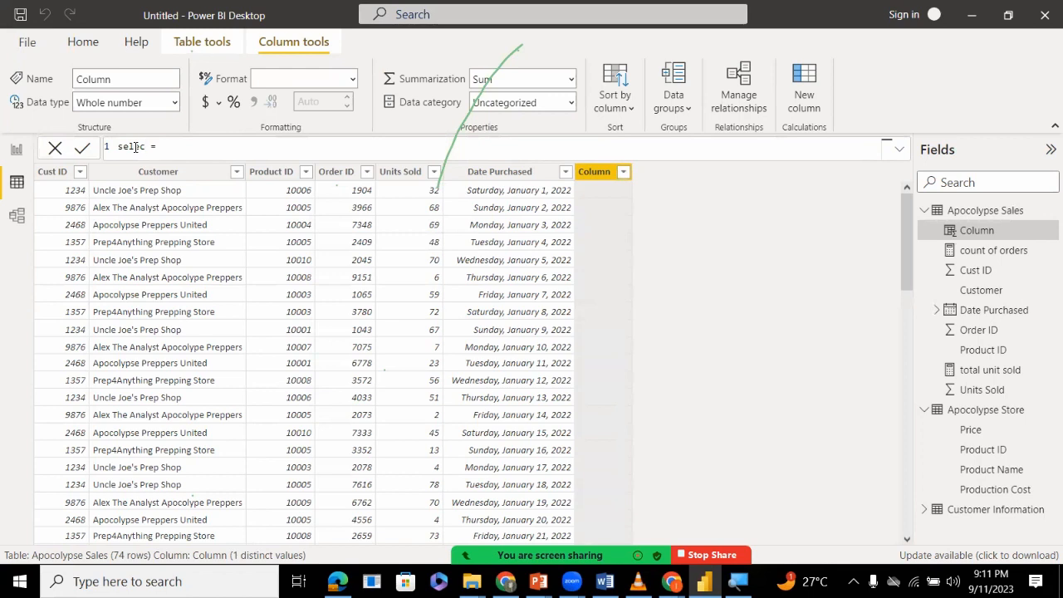
{"action": "key", "text": "BackSpace"}
{"action": "key", "text": "BackSpace"}
{"action": "key", "text": "BackSpace"}
{"action": "type", "text": "price = "}
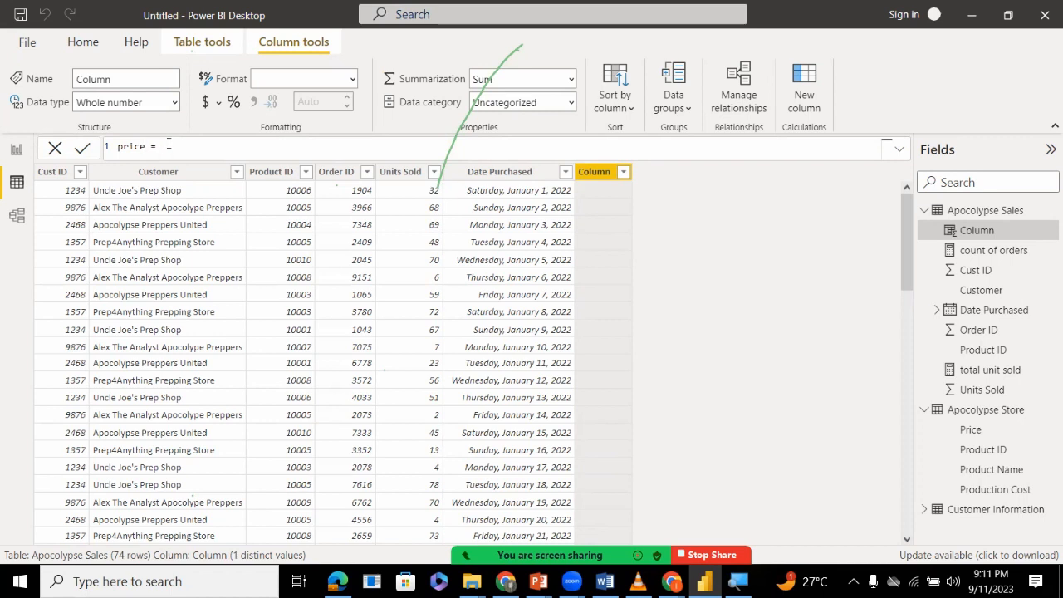
{"action": "type", "text": "sel"}
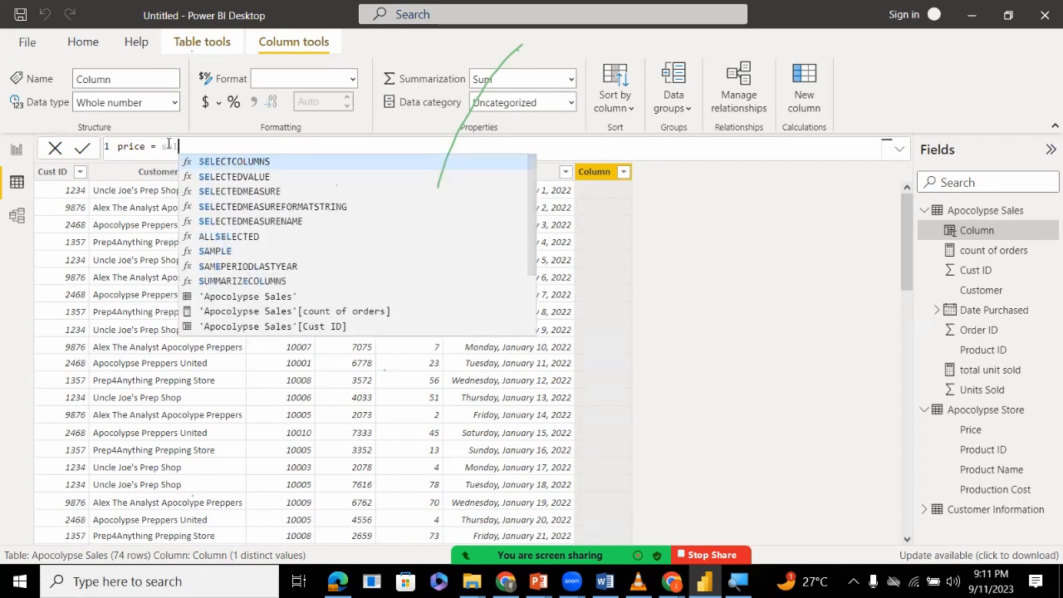
Start the price column's formula with SELECTCOLUMNS, using 'Apocolypse Store' as its table argument.
{"action": "key", "text": "Tab"}
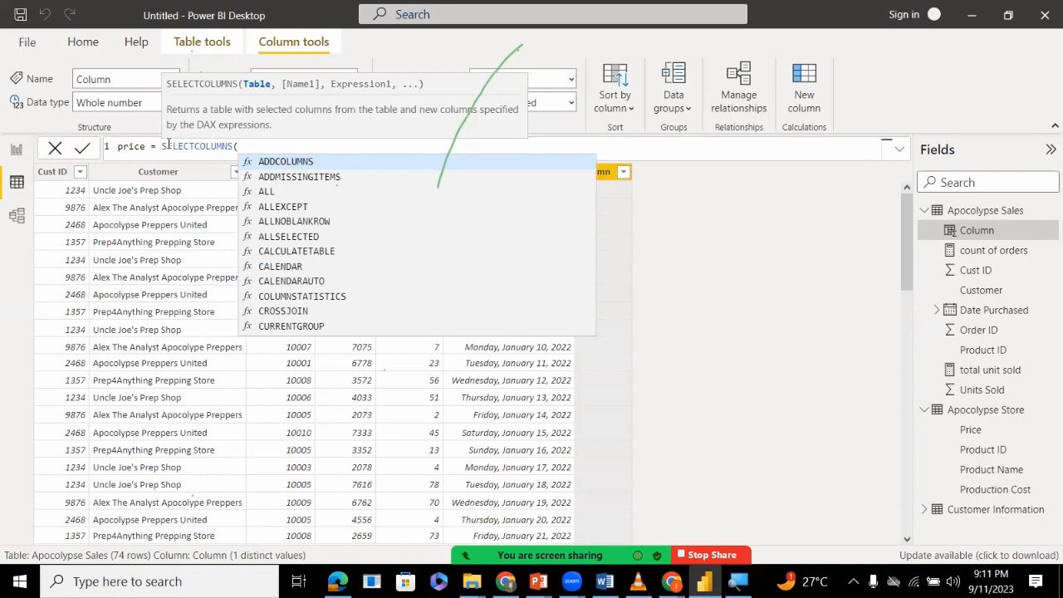
{"action": "type", "text": "ap"}
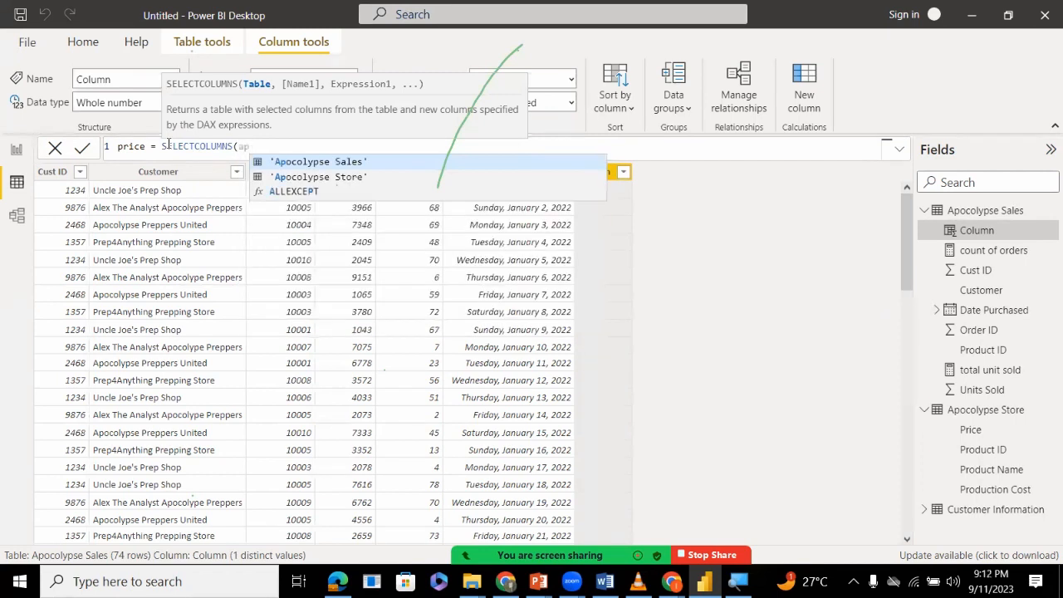
{"action": "key", "text": "Down"}
{"action": "key", "text": "Tab"}
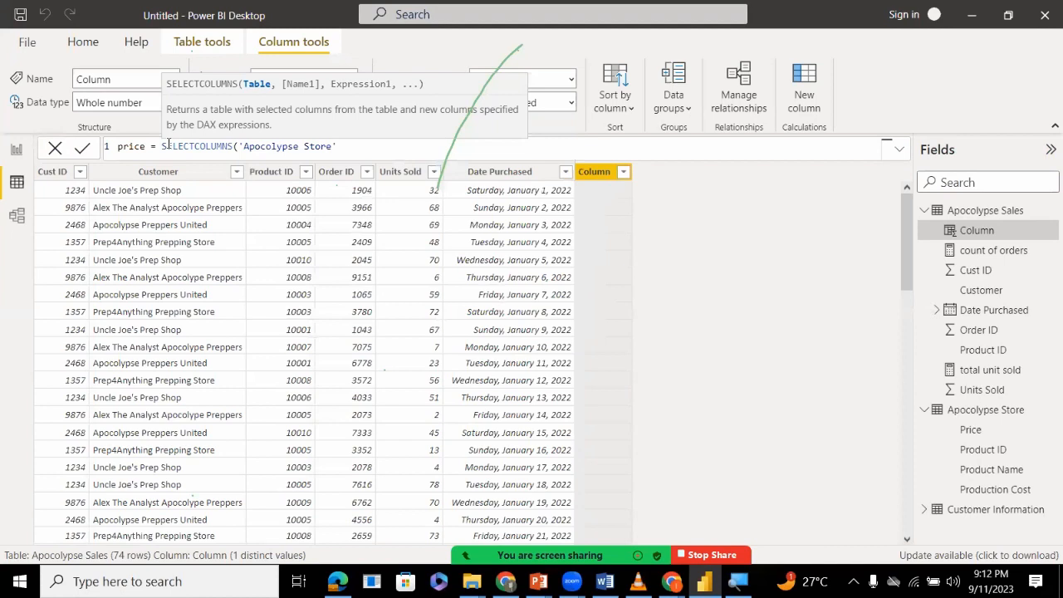
{"action": "type", "text": ","}
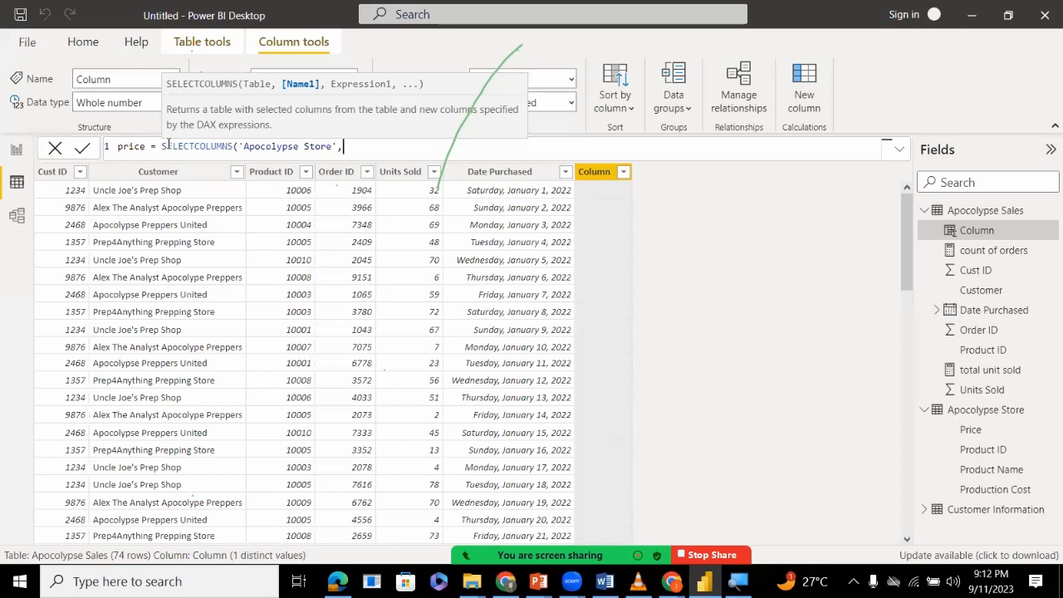
Leave the name argument empty, give 'Apocolypse Store'[Price] as the expression, and commit the SELECTCOLUMNS formula.
{"action": "type", "text": ","}
{"action": "type", "text": "ap"}
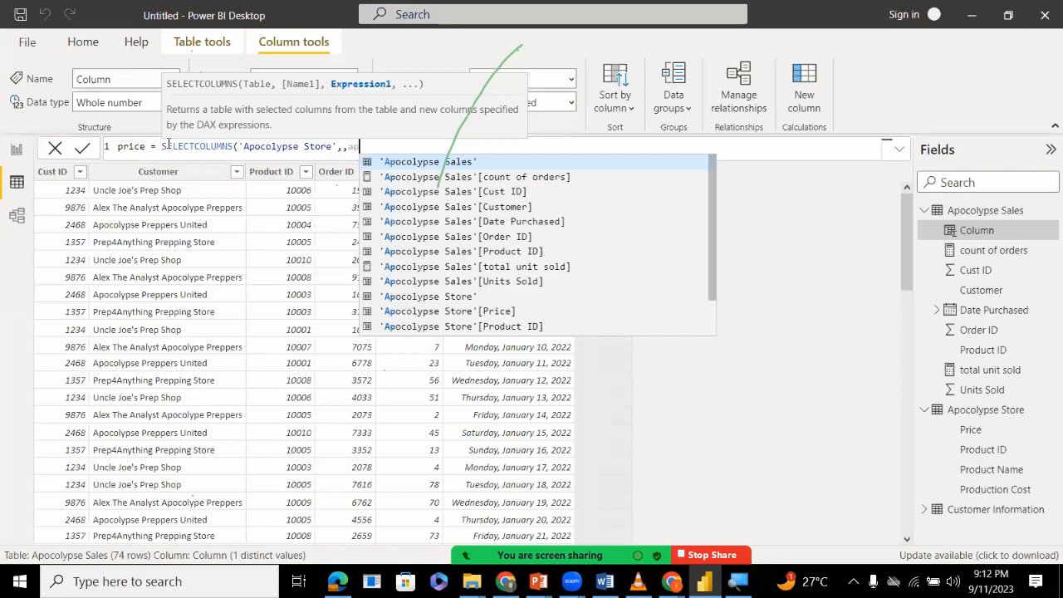
{"action": "key", "text": "Down"}
{"action": "key", "text": "Down"}
{"action": "key", "text": "Down"}
{"action": "key", "text": "Down"}
{"action": "key", "text": "Down"}
{"action": "key", "text": "Down"}
{"action": "key", "text": "Down"}
{"action": "key", "text": "Down"}
{"action": "key", "text": "Down"}
{"action": "key", "text": "Down"}
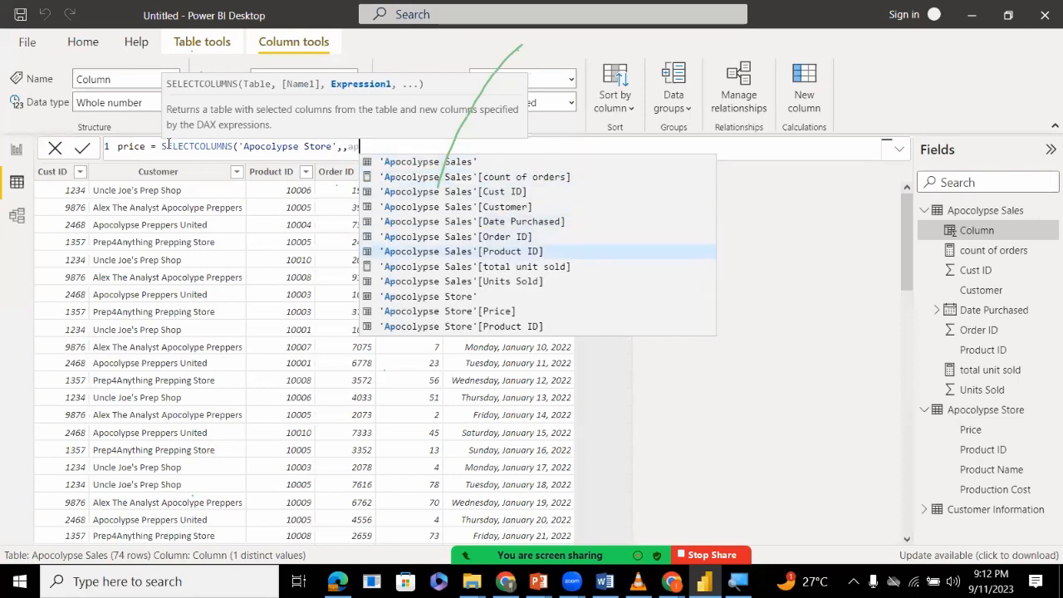
{"action": "key", "text": "Tab"}
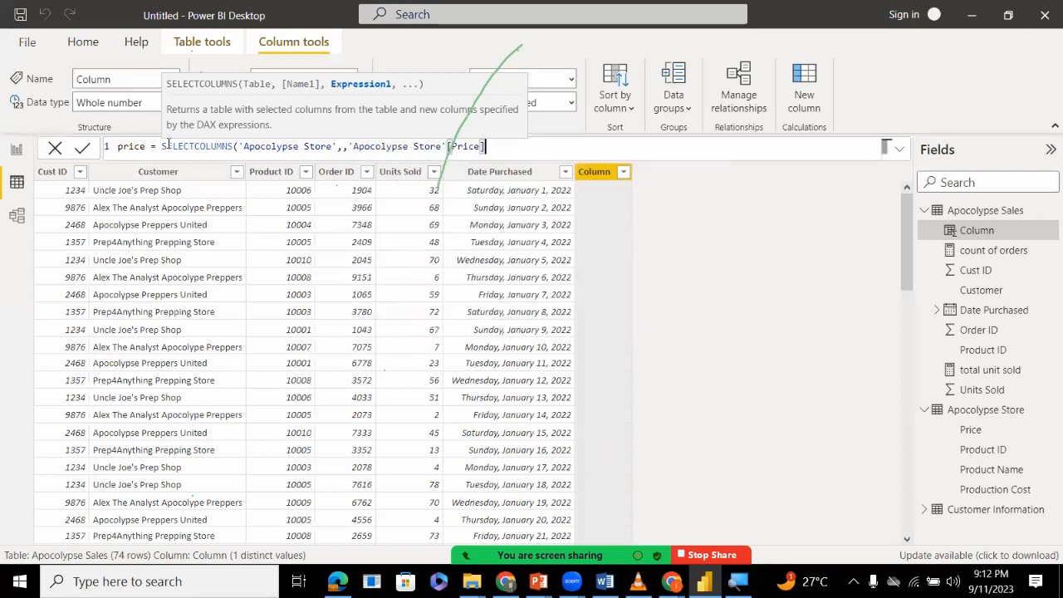
{"action": "type", "text": ")"}
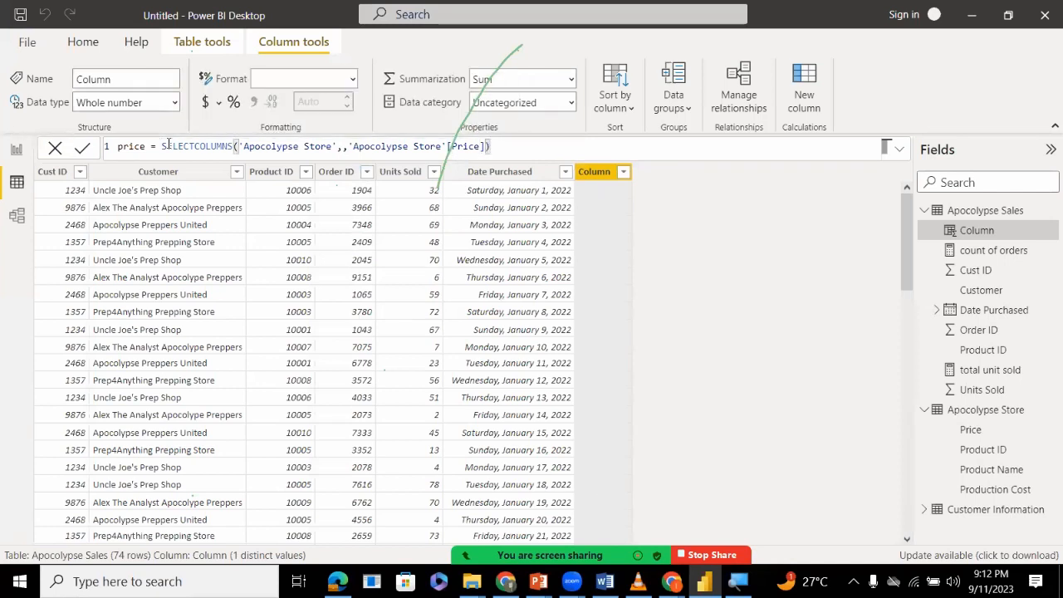
{"action": "key", "text": "Return"}
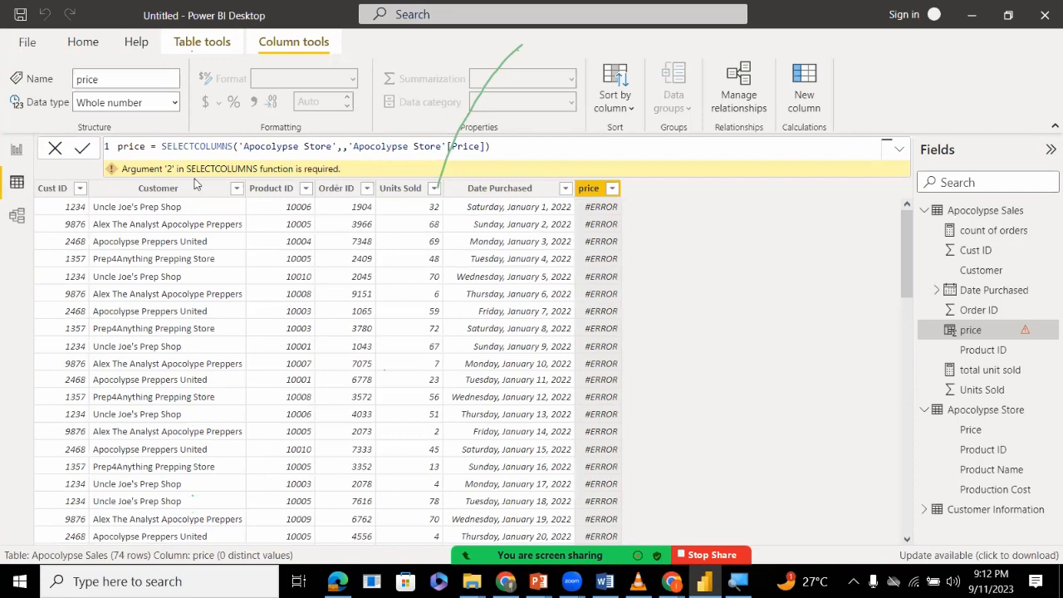
{"action": "left_click", "coordinate": [343, 143]}
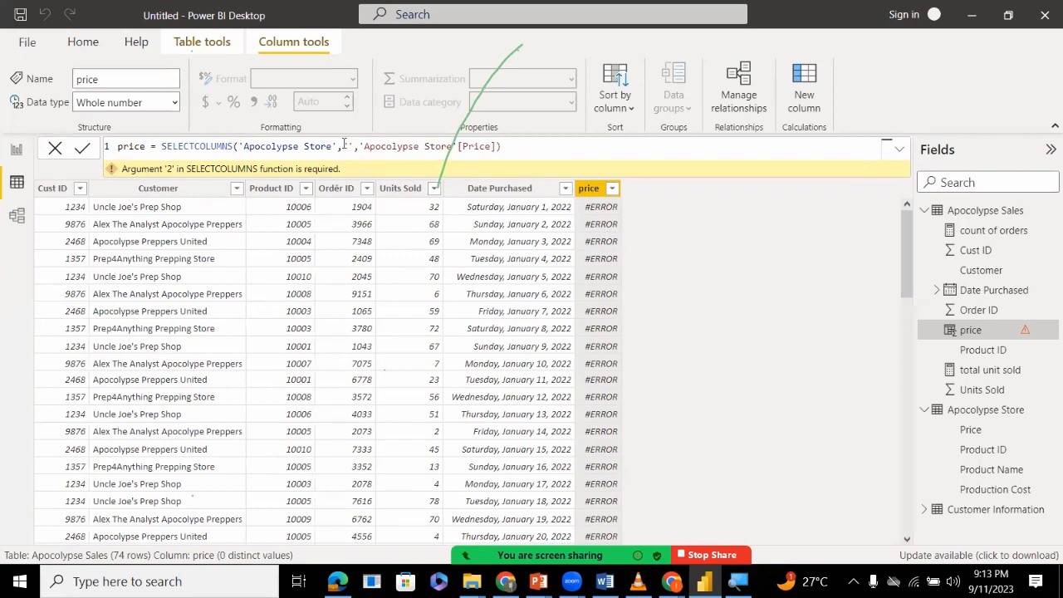
{"action": "key", "text": "BackSpace"}
{"action": "key", "text": "BackSpace"}
{"action": "type", "text": "\"\""}
{"action": "key", "text": "BackSpace"}
{"action": "key", "text": "BackSpace"}
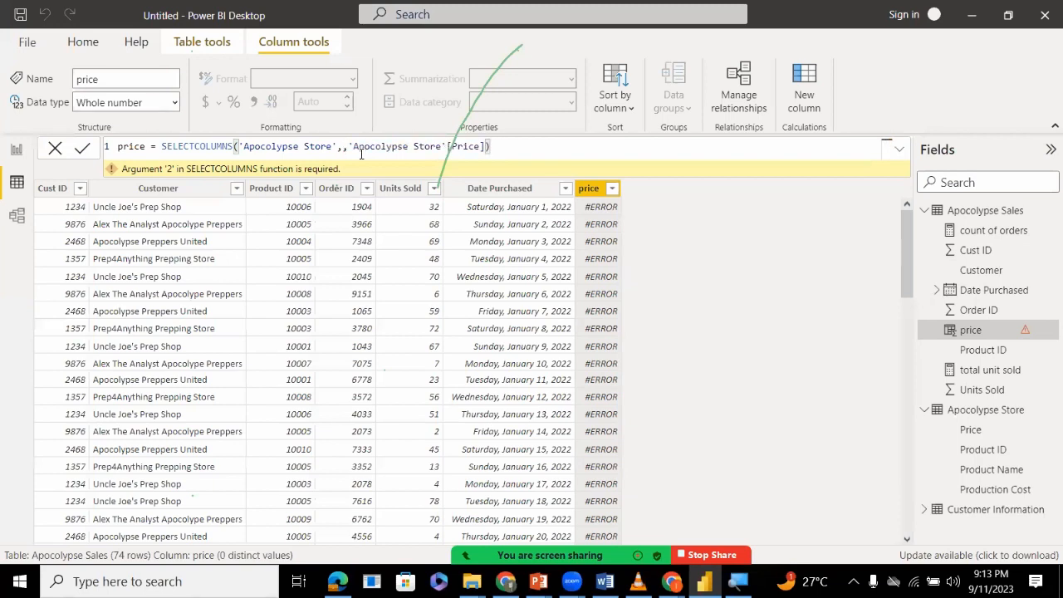
{"action": "type", "text": "{"}
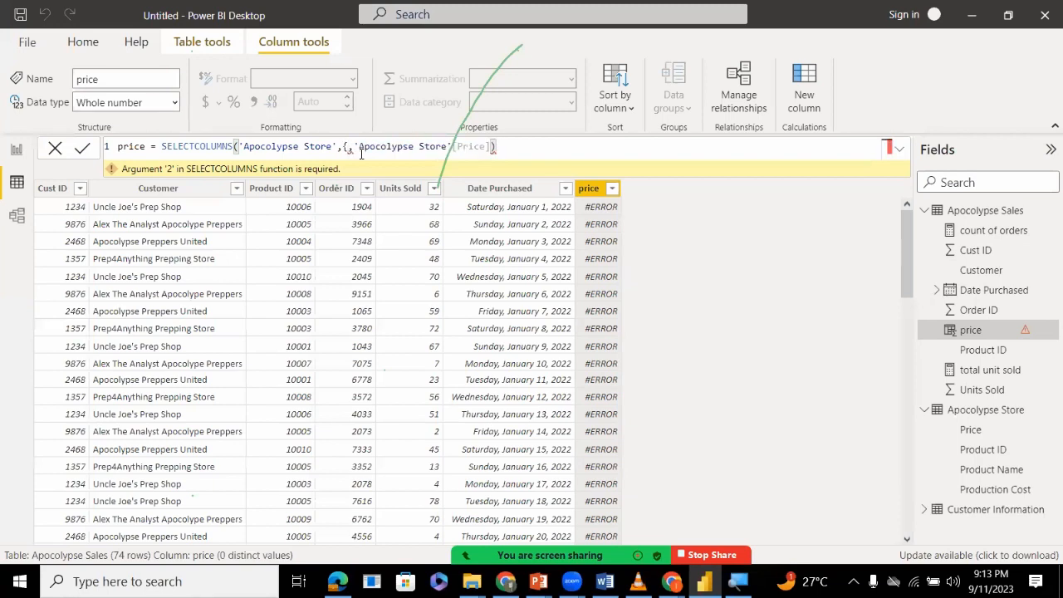
{"action": "key", "text": "BackSpace"}
Enter [price] as the name argument in the price column's SELECTCOLUMNS formula.
{"action": "type", "text": "["}
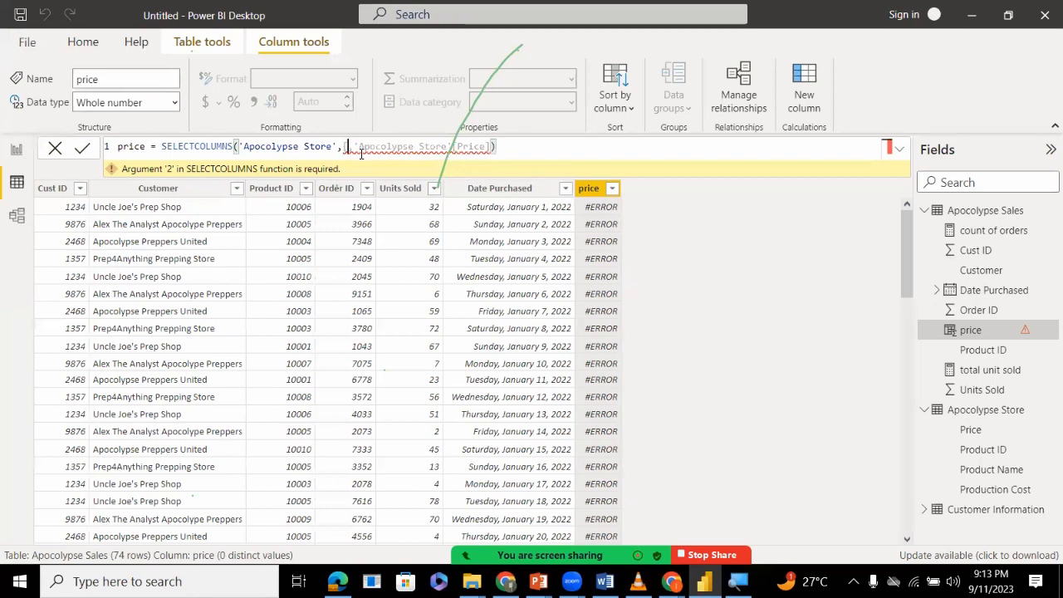
{"action": "type", "text": "]"}
{"action": "key", "text": "Left"}
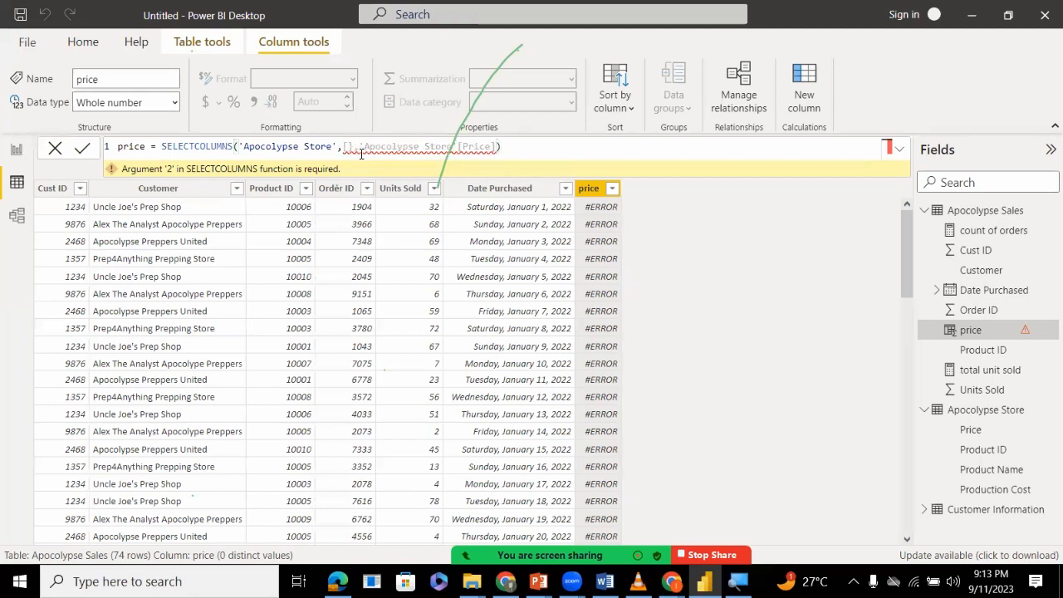
{"action": "key", "text": "Delete"}
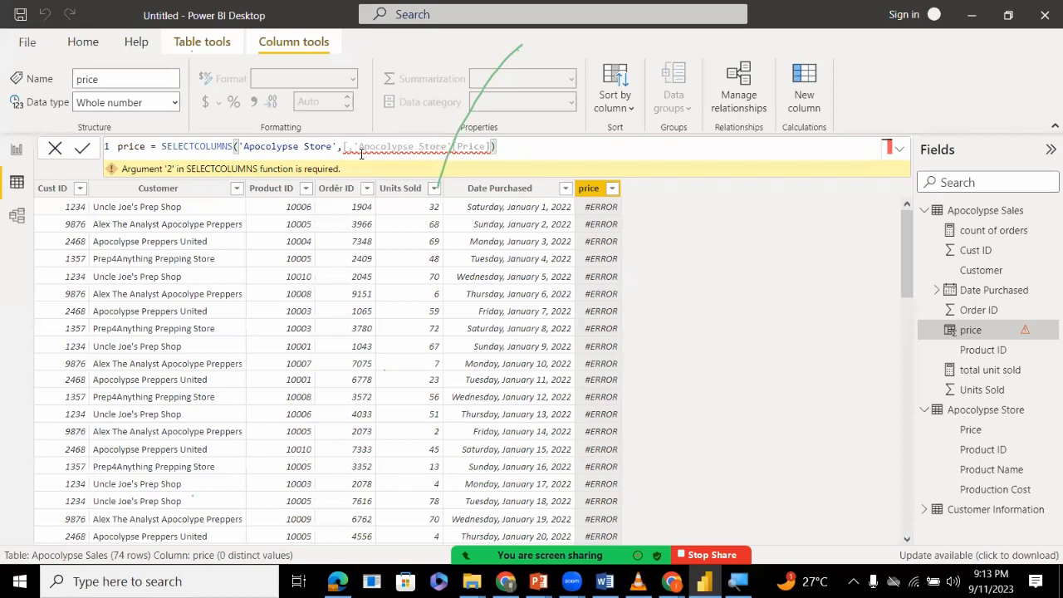
{"action": "type", "text": "]"}
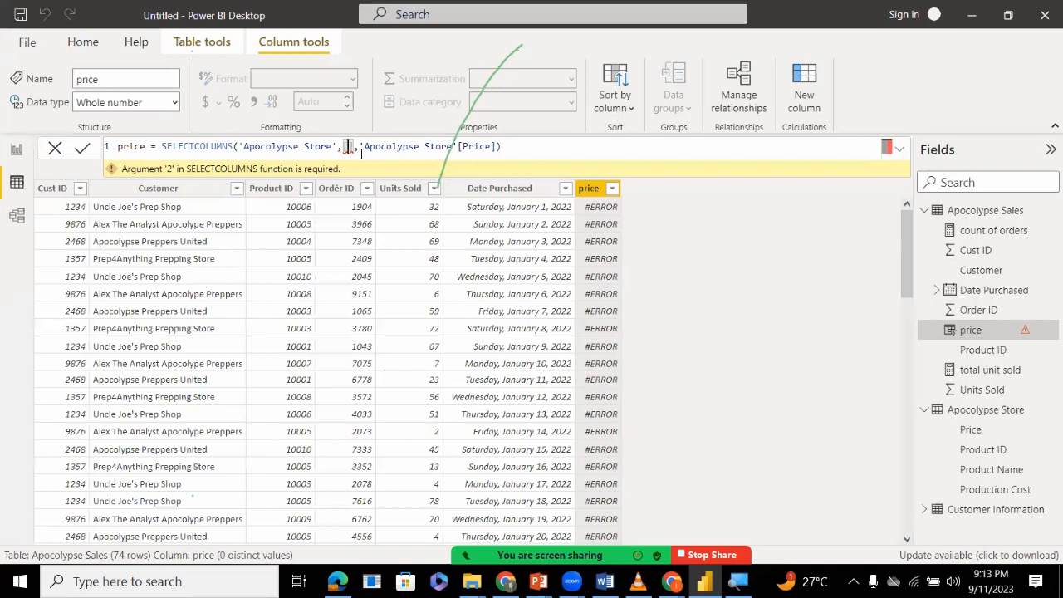
{"action": "type", "text": "price"}
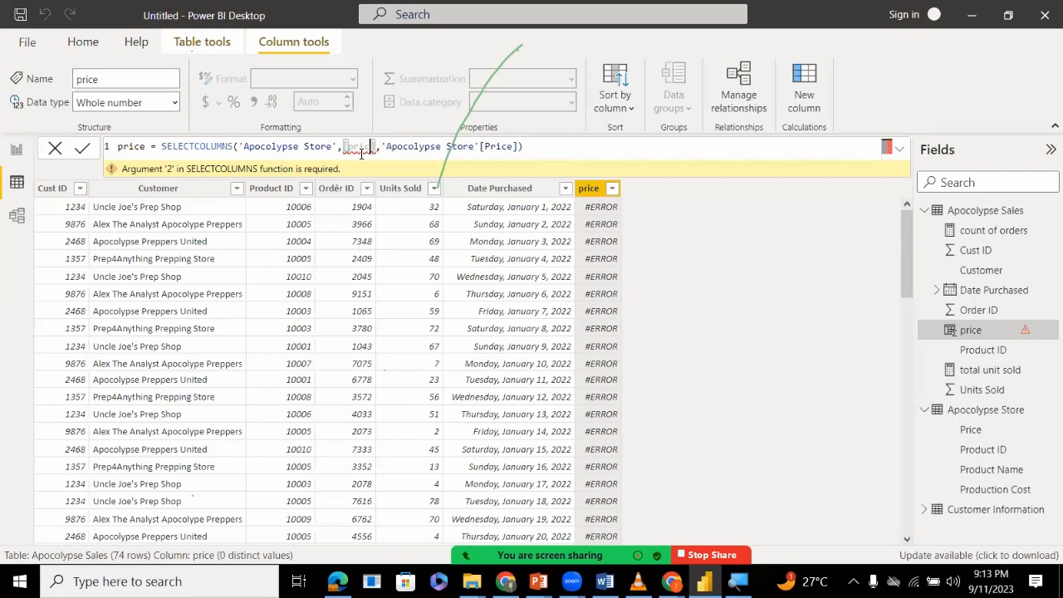
{"action": "key", "text": "Right"}
{"action": "key", "text": "Right"}
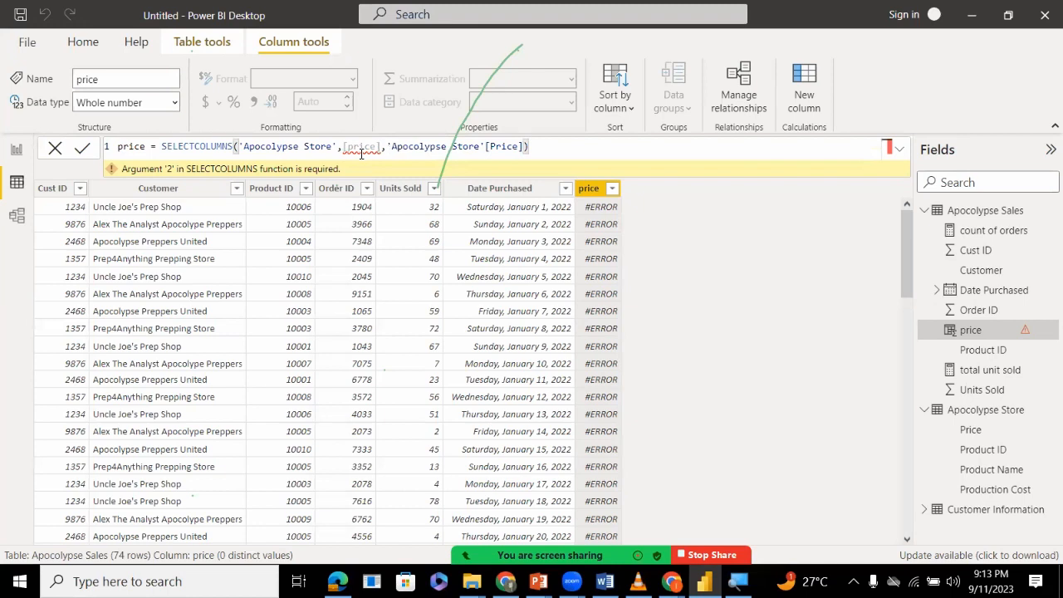
Change the name argument's square brackets to double quotes so it reads "price", and commit the formula.
{"action": "key", "text": "Left"}
{"action": "key", "text": "BackSpace"}
{"action": "type", "text": "\""}
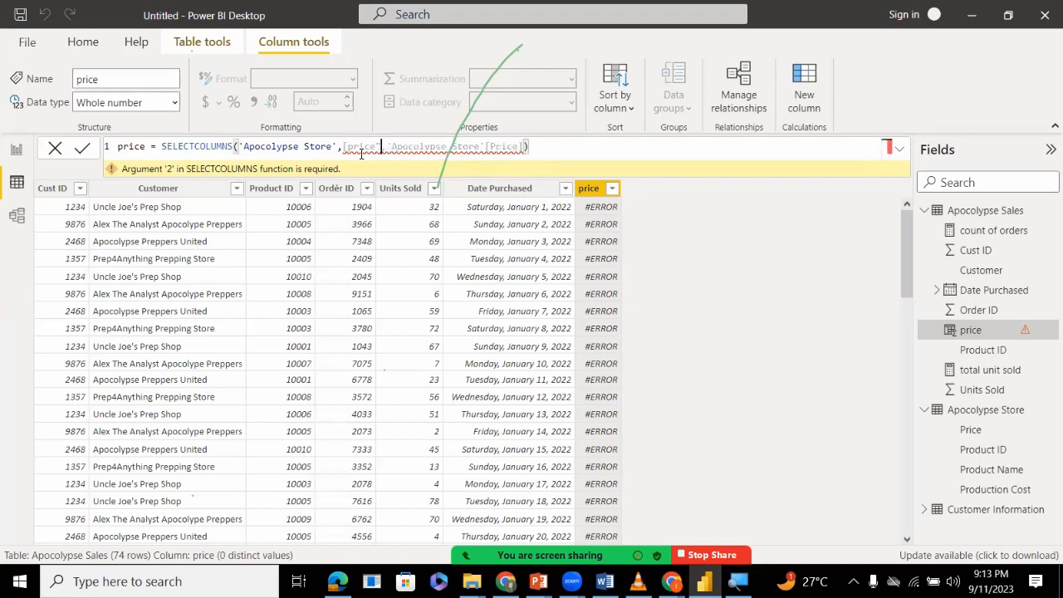
{"action": "key", "text": "Left"}
{"action": "key", "text": "Left"}
{"action": "key", "text": "Left"}
{"action": "key", "text": "Left"}
{"action": "key", "text": "Left"}
{"action": "key", "text": "Left"}
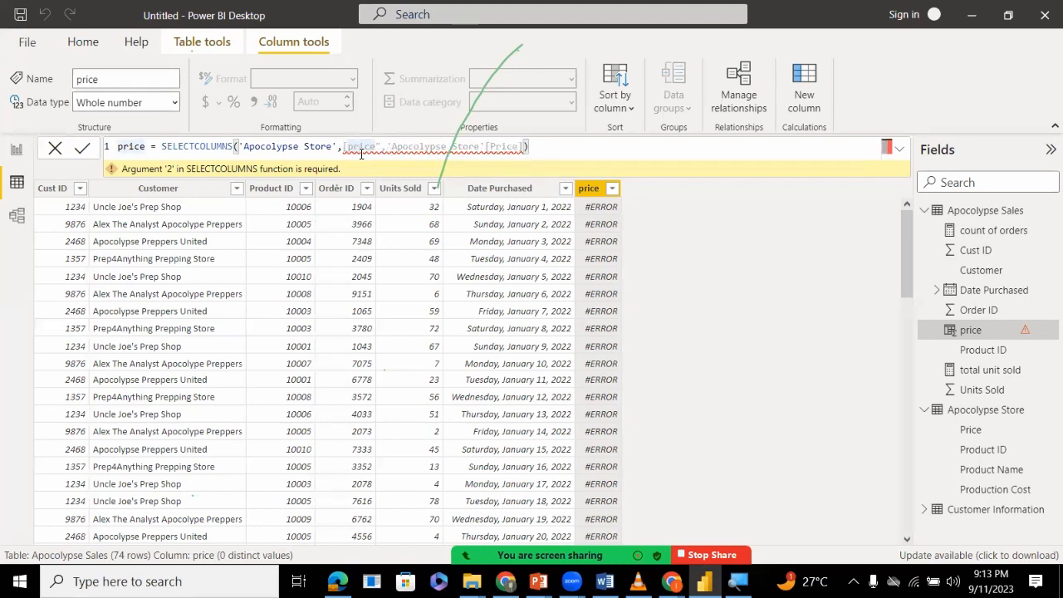
{"action": "key", "text": "BackSpace"}
{"action": "type", "text": "\""}
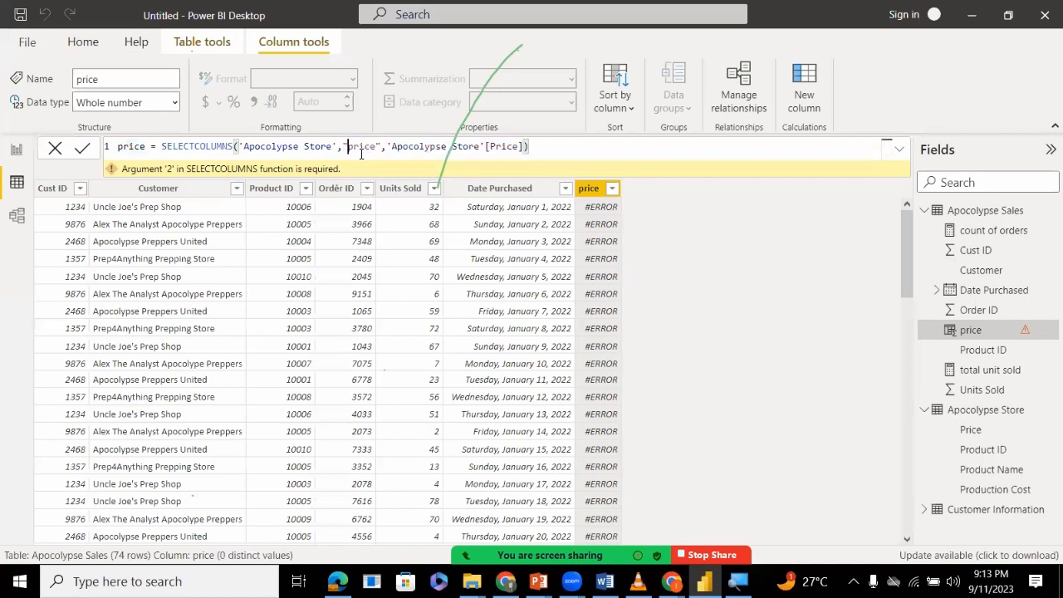
{"action": "left_click", "coordinate": [553, 152]}
{"action": "key", "text": "ctrl+a"}
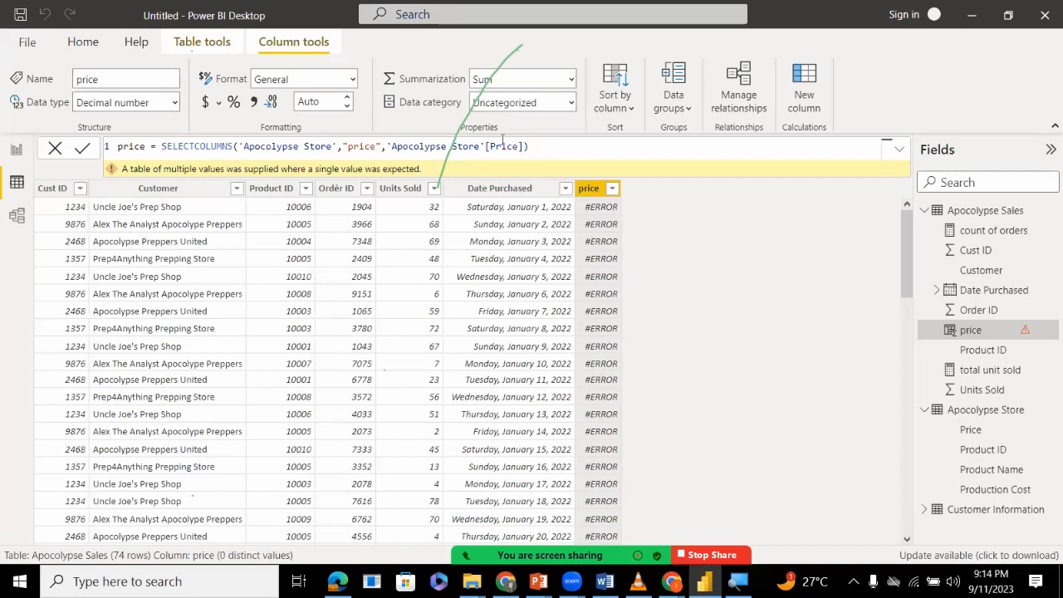
Remove all arguments and the closing parenthesis from the price formula, keeping only the opening of SELECTCOLUMNS.
{"action": "double_click", "coordinate": [363, 146]}
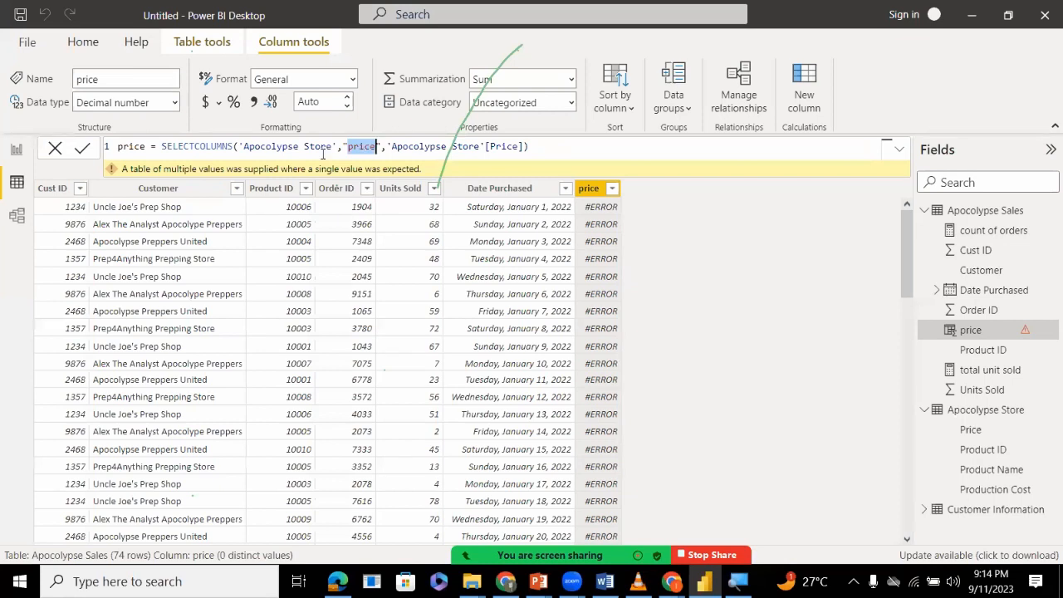
{"action": "type", "text": "ap"}
{"action": "key", "text": "BackSpace"}
{"action": "key", "text": "BackSpace"}
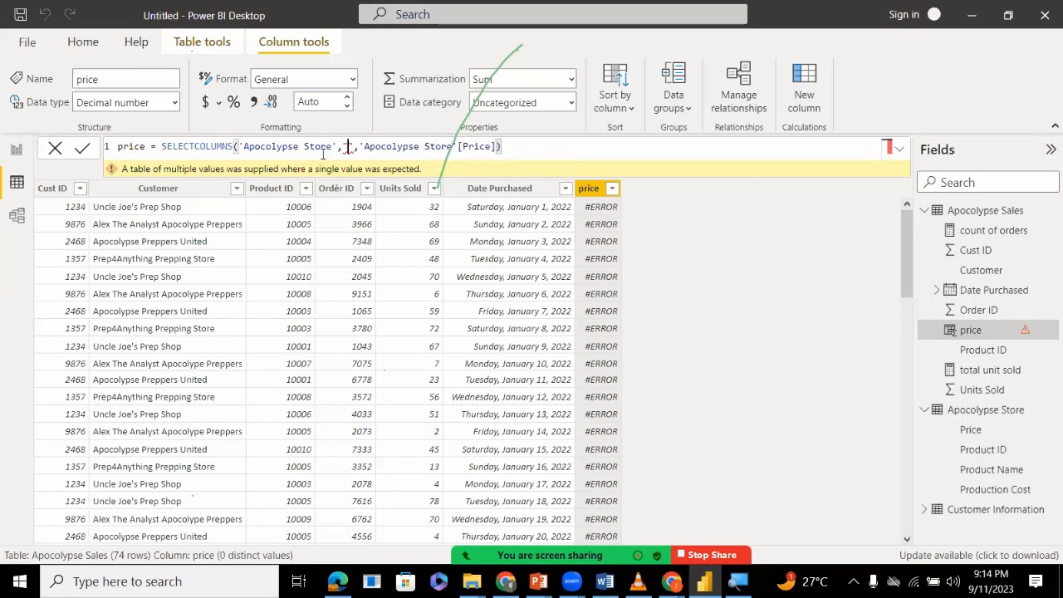
{"action": "key", "text": "BackSpace"}
{"action": "key", "text": "Delete"}
{"action": "key", "text": "Delete"}
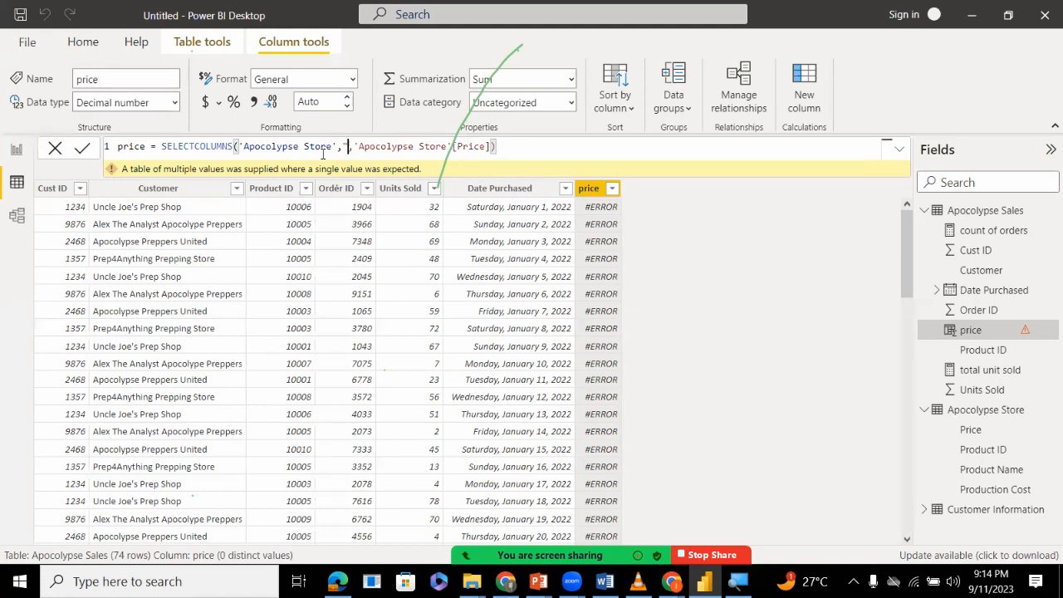
{"action": "key", "text": "Right"}
{"action": "key", "text": "Right"}
{"action": "key", "text": "Right"}
{"action": "key", "text": "Right"}
{"action": "key", "text": "Right"}
{"action": "key", "text": "Right"}
{"action": "key", "text": "Right"}
{"action": "key", "text": "Right"}
{"action": "key", "text": "Right"}
{"action": "key", "text": "Right"}
{"action": "key", "text": "Right"}
{"action": "key", "text": "Right"}
{"action": "key", "text": "Right"}
{"action": "key", "text": "Right"}
{"action": "key", "text": "Right"}
{"action": "key", "text": "Right"}
{"action": "key", "text": "Right"}
{"action": "key", "text": "Right"}
{"action": "key", "text": "Right"}
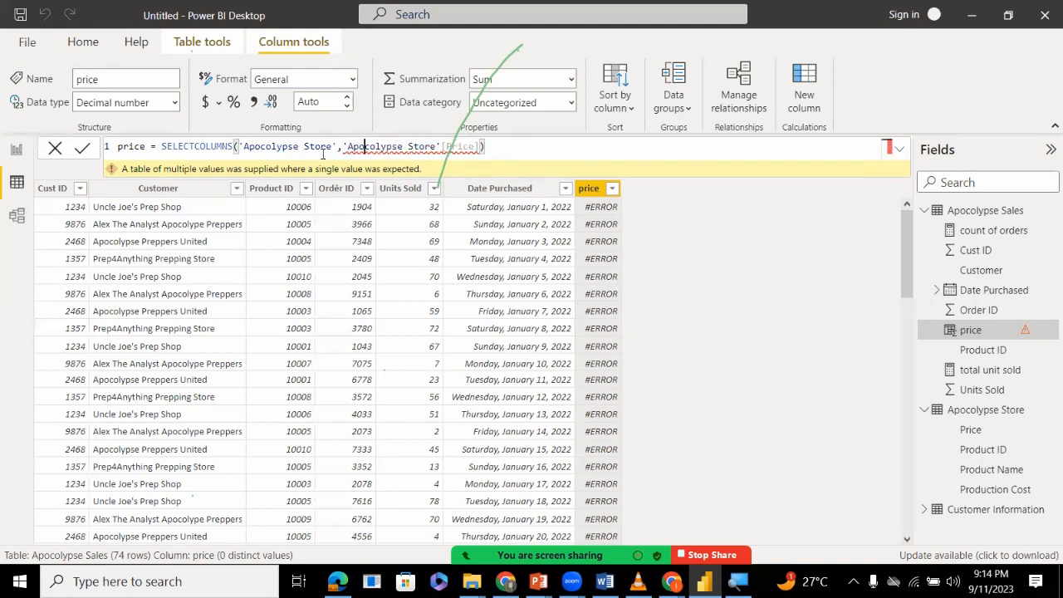
{"action": "key", "text": "Delete"}
{"action": "key", "text": "Delete"}
{"action": "key", "text": "Delete"}
{"action": "key", "text": "Delete"}
{"action": "key", "text": "Delete"}
{"action": "key", "text": "Delete"}
{"action": "key", "text": "Delete"}
{"action": "key", "text": "Delete"}
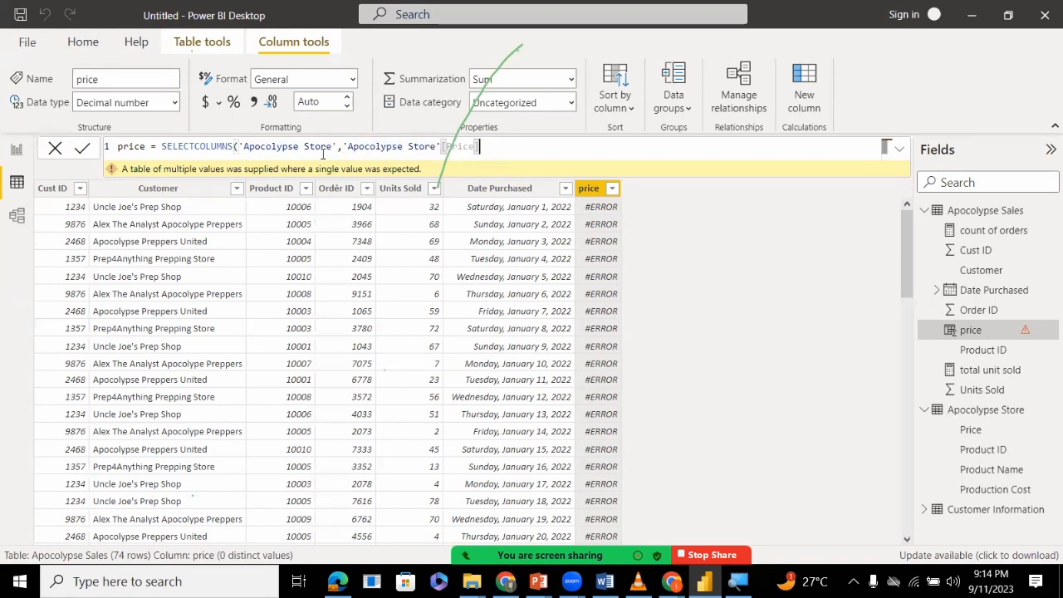
{"action": "key", "text": "BackSpace"}
{"action": "key", "text": "BackSpace"}
{"action": "key", "text": "BackSpace"}
{"action": "key", "text": "BackSpace"}
{"action": "key", "text": "BackSpace"}
{"action": "key", "text": "BackSpace"}
{"action": "key", "text": "BackSpace"}
{"action": "key", "text": "BackSpace"}
{"action": "key", "text": "BackSpace"}
{"action": "key", "text": "BackSpace"}
{"action": "key", "text": "BackSpace"}
{"action": "key", "text": "BackSpace"}
{"action": "key", "text": "BackSpace"}
{"action": "key", "text": "BackSpace"}
{"action": "key", "text": "BackSpace"}
{"action": "key", "text": "BackSpace"}
{"action": "key", "text": "BackSpace"}
{"action": "key", "text": "BackSpace"}
{"action": "key", "text": "BackSpace"}
{"action": "key", "text": "BackSpace"}
{"action": "key", "text": "BackSpace"}
{"action": "key", "text": "BackSpace"}
{"action": "key", "text": "BackSpace"}
{"action": "key", "text": "BackSpace"}
{"action": "key", "text": "BackSpace"}
{"action": "key", "text": "BackSpace"}
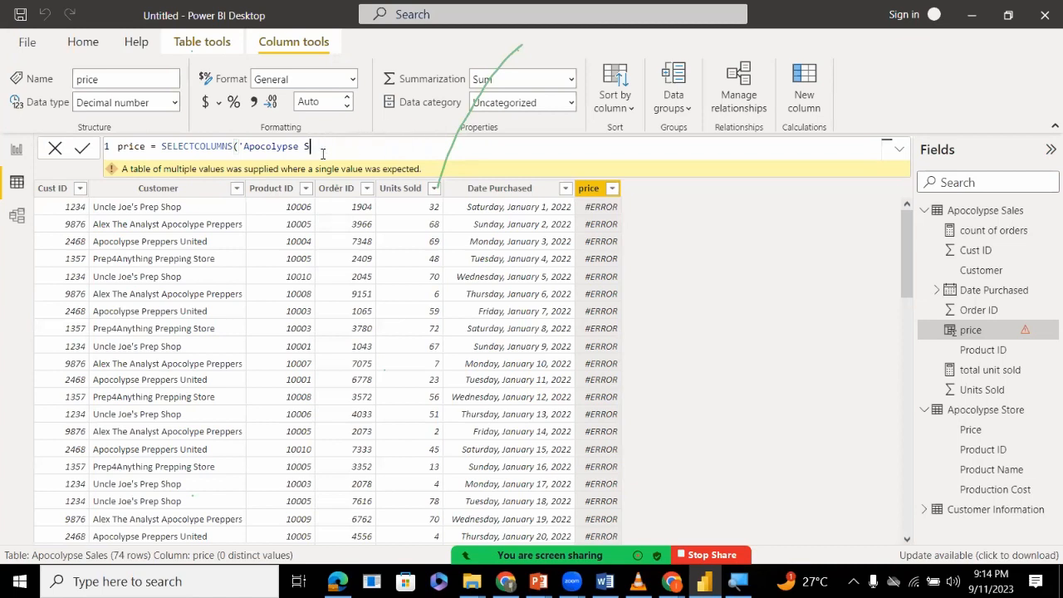
{"action": "key", "text": "BackSpace"}
{"action": "key", "text": "BackSpace"}
{"action": "key", "text": "BackSpace"}
{"action": "key", "text": "BackSpace"}
{"action": "key", "text": "BackSpace"}
{"action": "key", "text": "BackSpace"}
Give SELECTCOLUMNS the table argument 'Apocolypse Sales', followed by a comma.
{"action": "type", "text": "ap"}
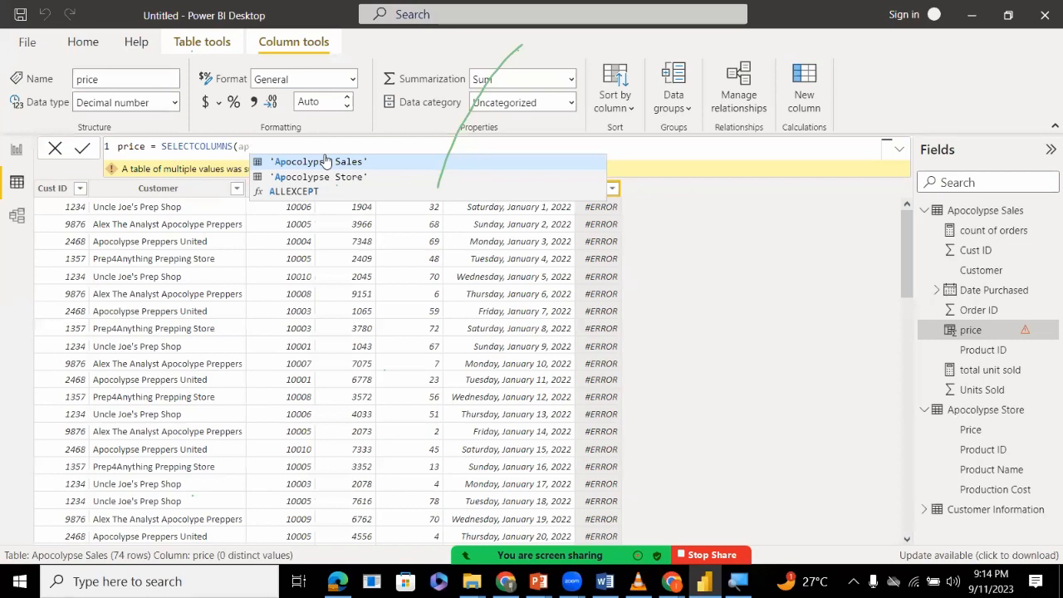
{"action": "left_click", "coordinate": [329, 163]}
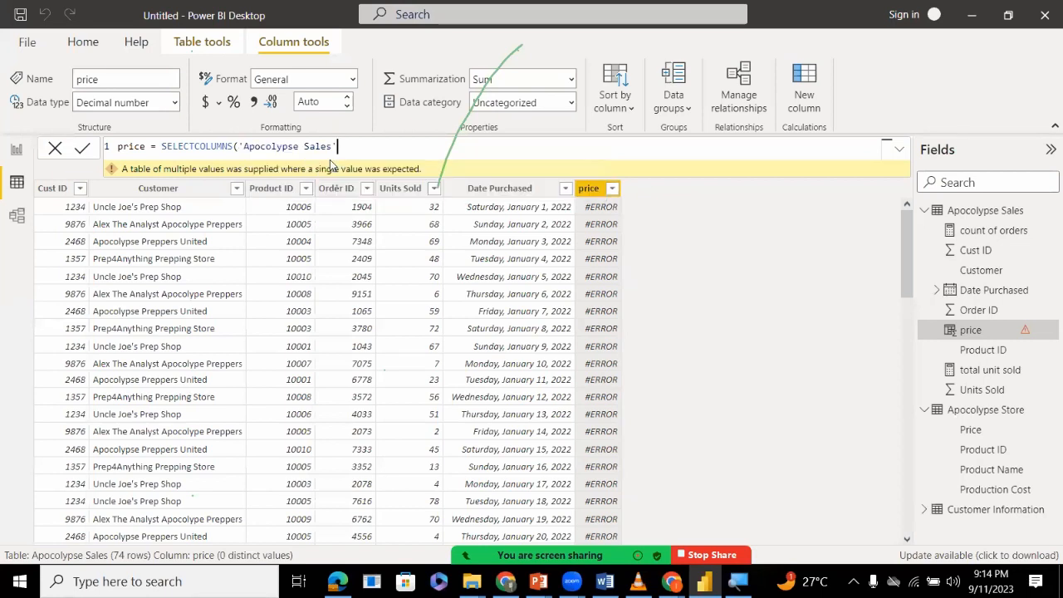
{"action": "type", "text": ","}
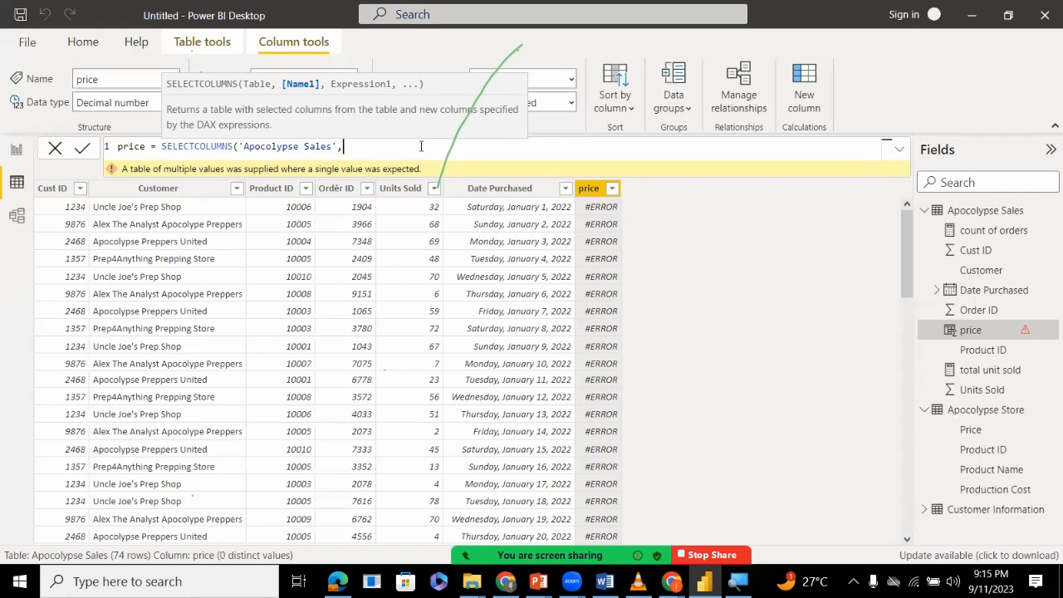
{"action": "key", "text": "Left"}
{"action": "key", "text": "Left"}
{"action": "key", "text": "Left"}
{"action": "key", "text": "Right"}
{"action": "key", "text": "Right"}
{"action": "key", "text": "Right"}
{"action": "type", "text": "{}"}
{"action": "key", "text": "BackSpace"}
{"action": "key", "text": "BackSpace"}
Add [price] in square brackets after the 'Apocolypse Sales' table argument, followed by a comma.
{"action": "type", "text": "[]"}
{"action": "left_click", "coordinate": [345, 147]}
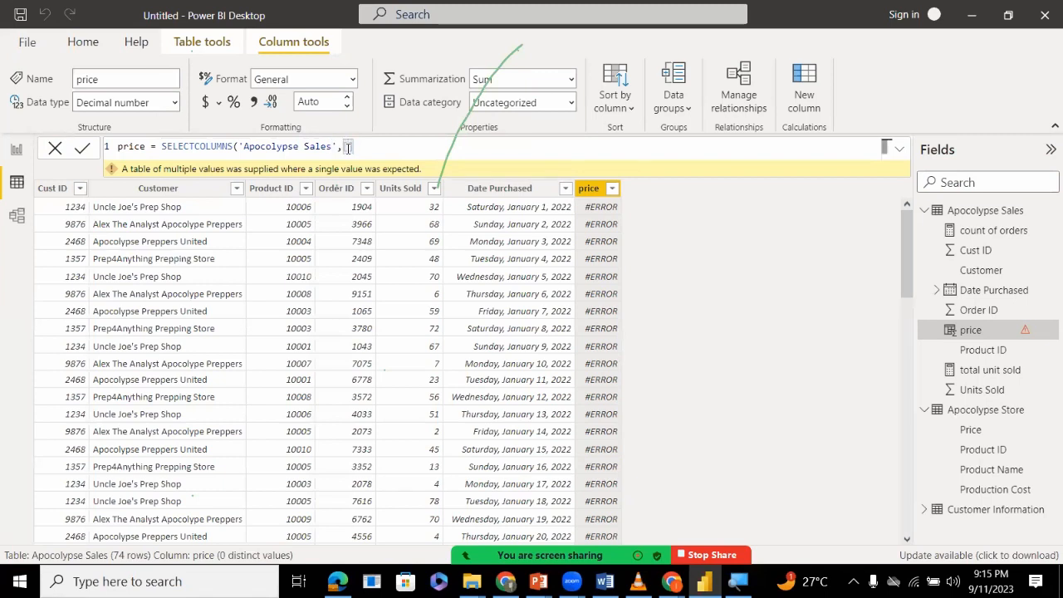
{"action": "type", "text": "\"apos"}
{"action": "key", "text": "BackSpace"}
{"action": "key", "text": "BackSpace"}
{"action": "key", "text": "BackSpace"}
{"action": "key", "text": "BackSpace"}
{"action": "type", "text": "price],"}
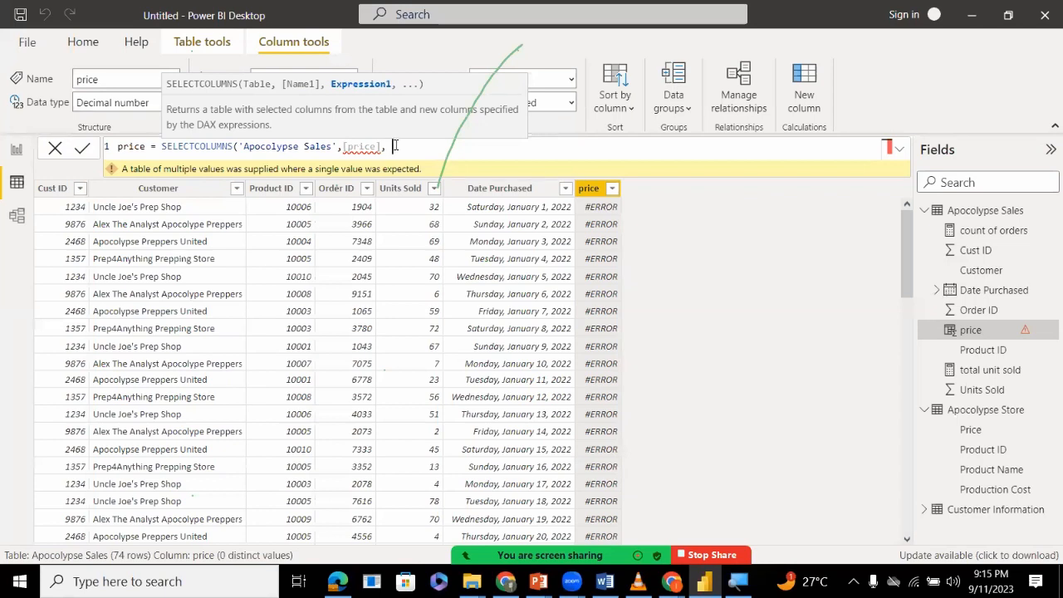
{"action": "type", "text": "ap"}
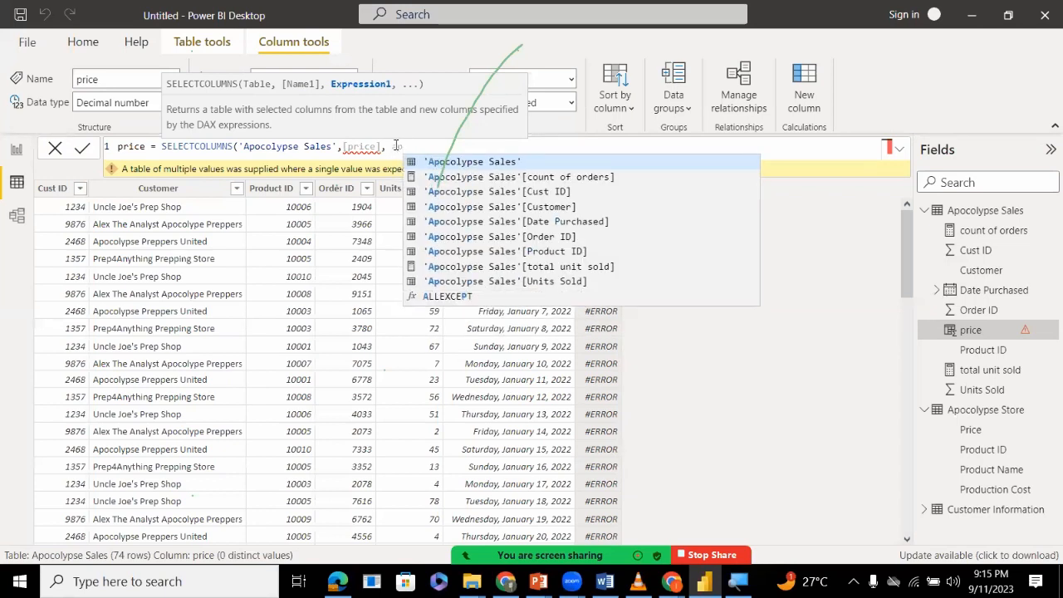
Start the expression argument with ap and browse the suggested 'Apocolypse Sales' columns.
{"action": "key", "text": "Down"}
{"action": "key", "text": "Down"}
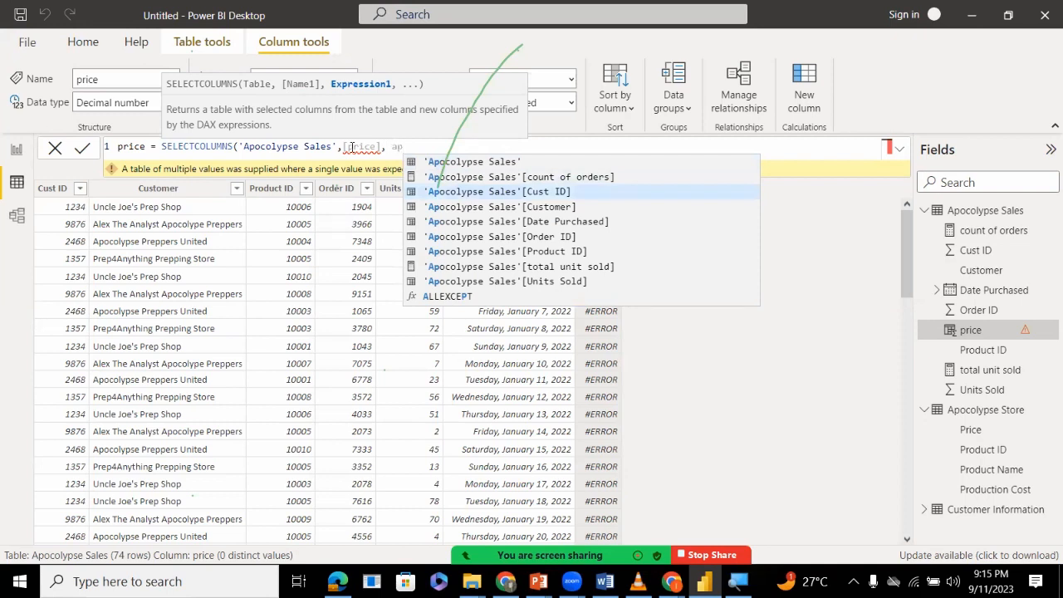
Change the table argument of SELECTCOLUMNS to 'Apocolypse Store'.
{"action": "left_click", "coordinate": [332, 147]}
{"action": "key", "text": "BackSpace"}
{"action": "key", "text": "BackSpace"}
{"action": "key", "text": "BackSpace"}
{"action": "key", "text": "BackSpace"}
{"action": "key", "text": "BackSpace"}
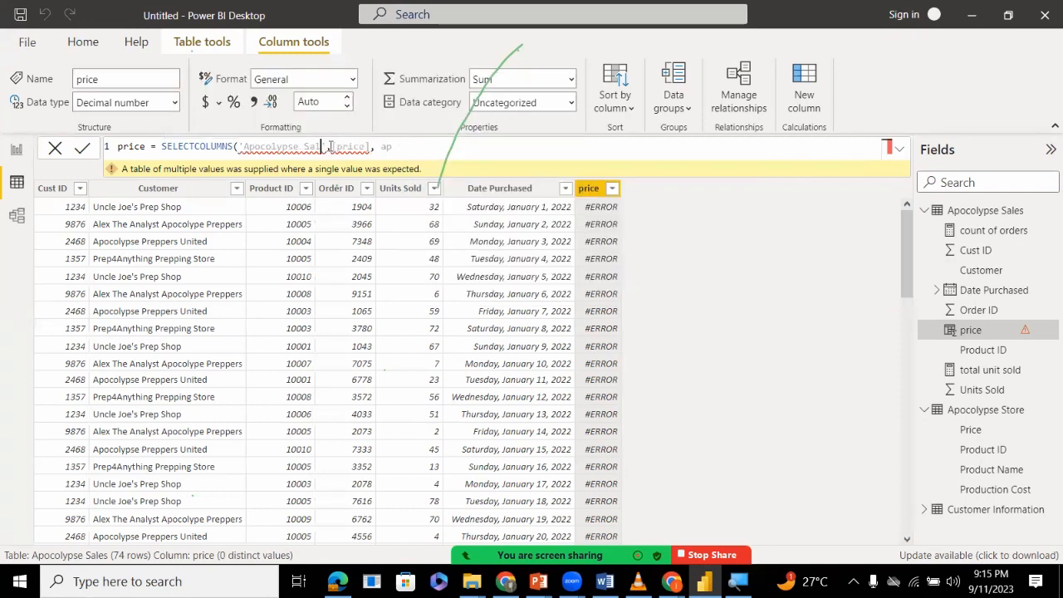
{"action": "type", "text": "s"}
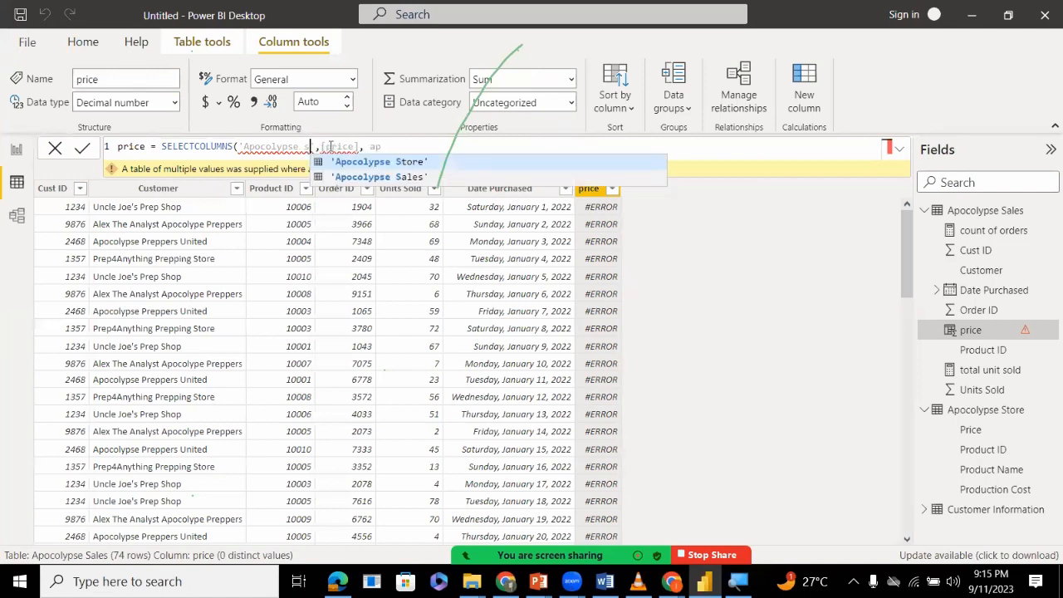
{"action": "key", "text": "Tab"}
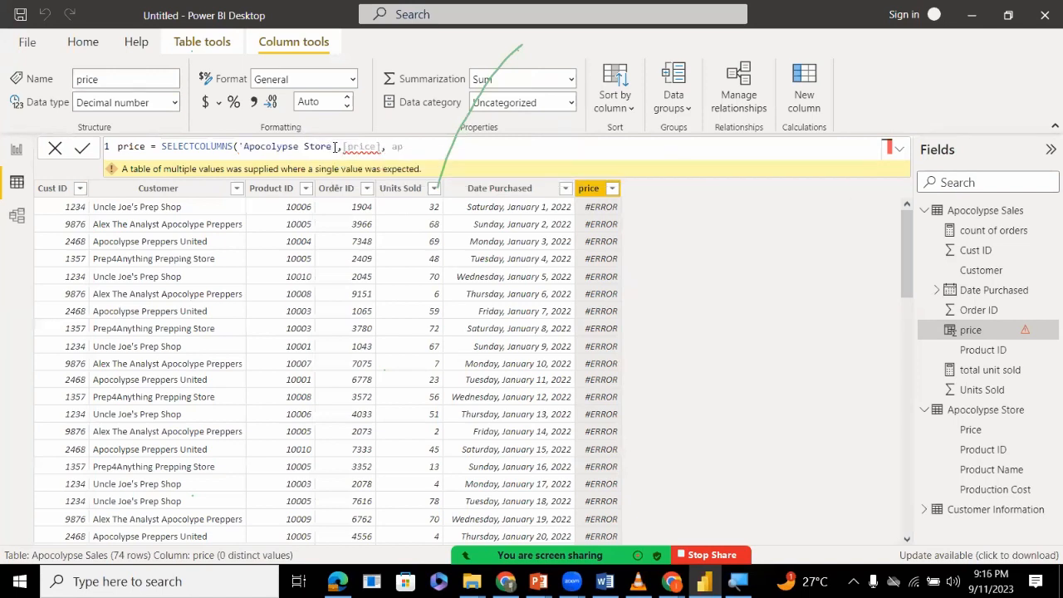
Mute the microphone in the Zoom meeting and unmute it again.
{"action": "double_click", "coordinate": [364, 146]}
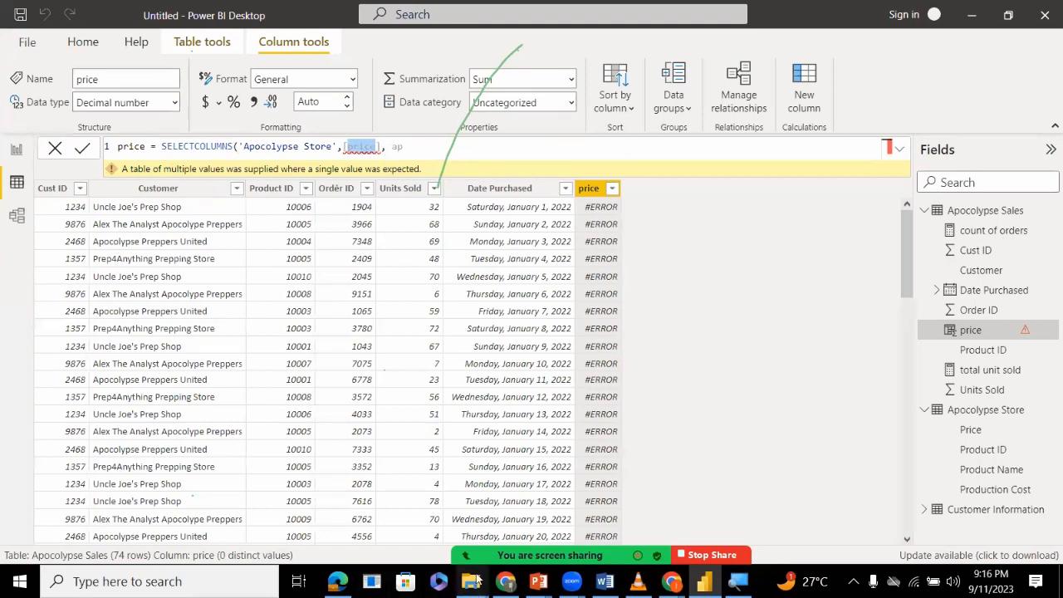
{"action": "key", "text": "alt+a"}
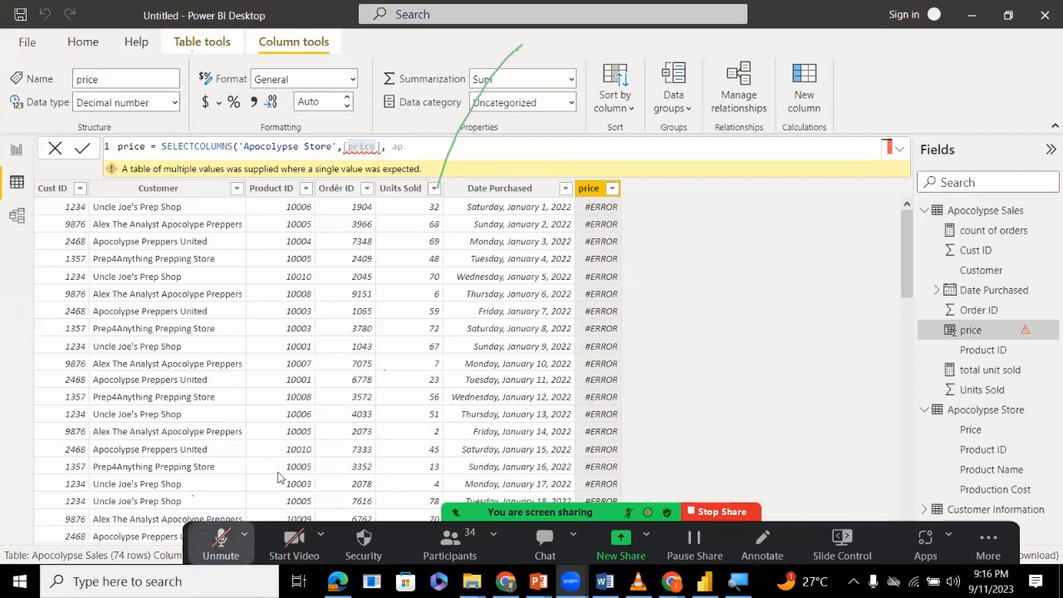
{"action": "left_click", "coordinate": [221, 544]}
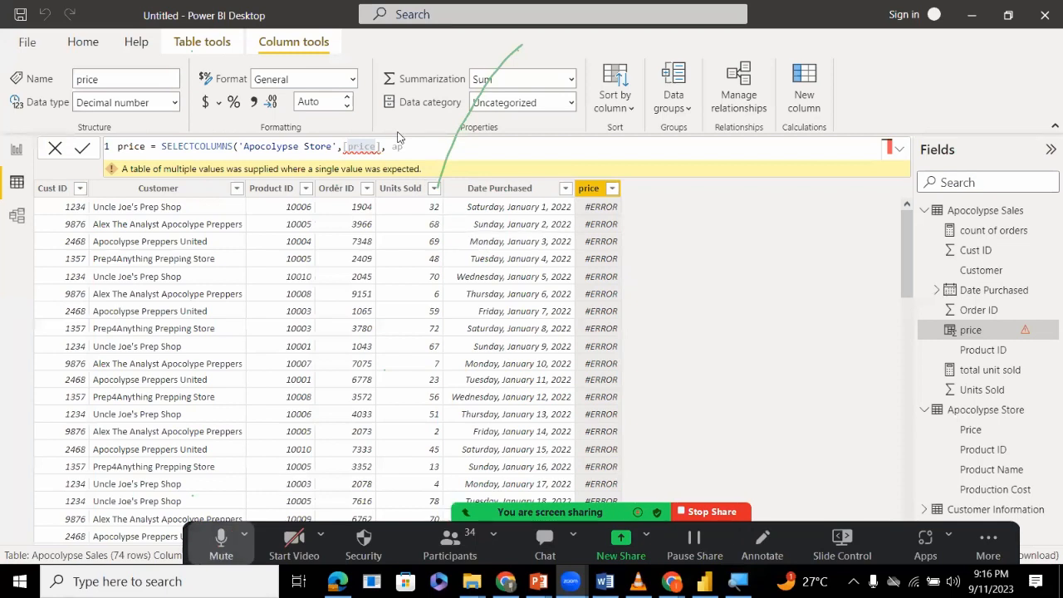
Replace the [price] name argument with "aposc" in double quotes.
{"action": "mouse_move", "coordinate": [378, 149]}
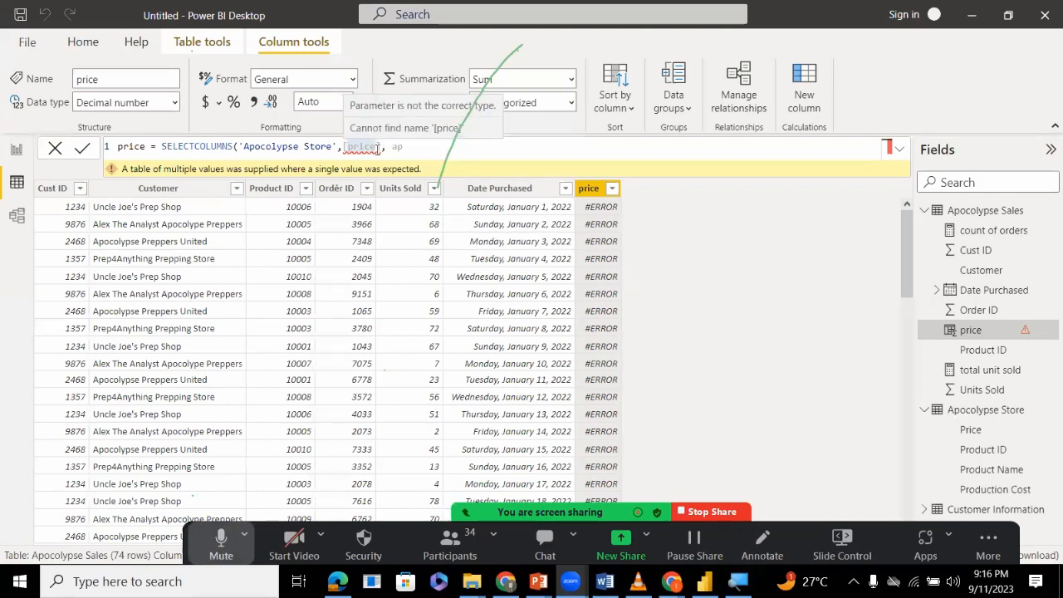
{"action": "double_click", "coordinate": [376, 147]}
{"action": "key", "text": "BackSpace"}
{"action": "key", "text": "BackSpace"}
{"action": "key", "text": "BackSpace"}
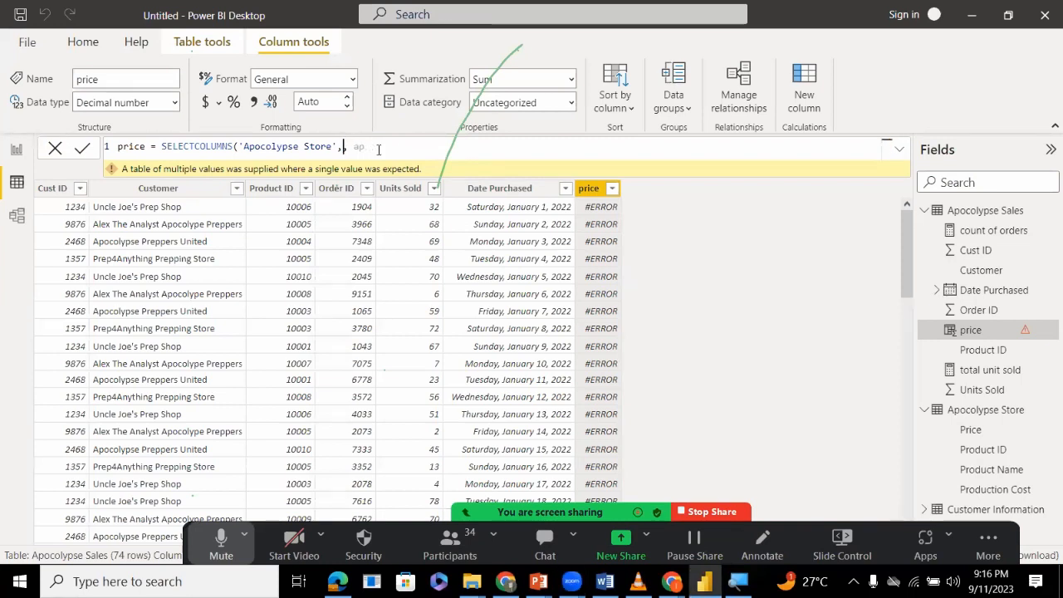
{"action": "type", "text": "\"\""}
{"action": "type", "text": "pr"}
{"action": "type", "text": "ic"}
{"action": "type", "text": ","}
{"action": "key", "text": "BackSpace"}
{"action": "key", "text": "BackSpace"}
{"action": "key", "text": "BackSpace"}
{"action": "key", "text": "BackSpace"}
{"action": "type", "text": "ap"}
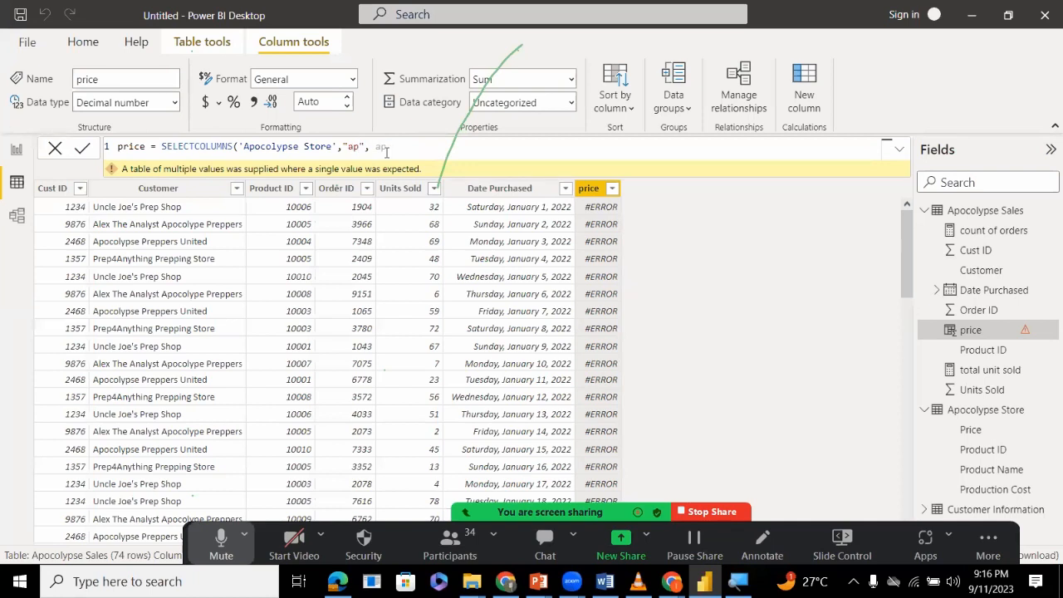
{"action": "type", "text": "osc"}
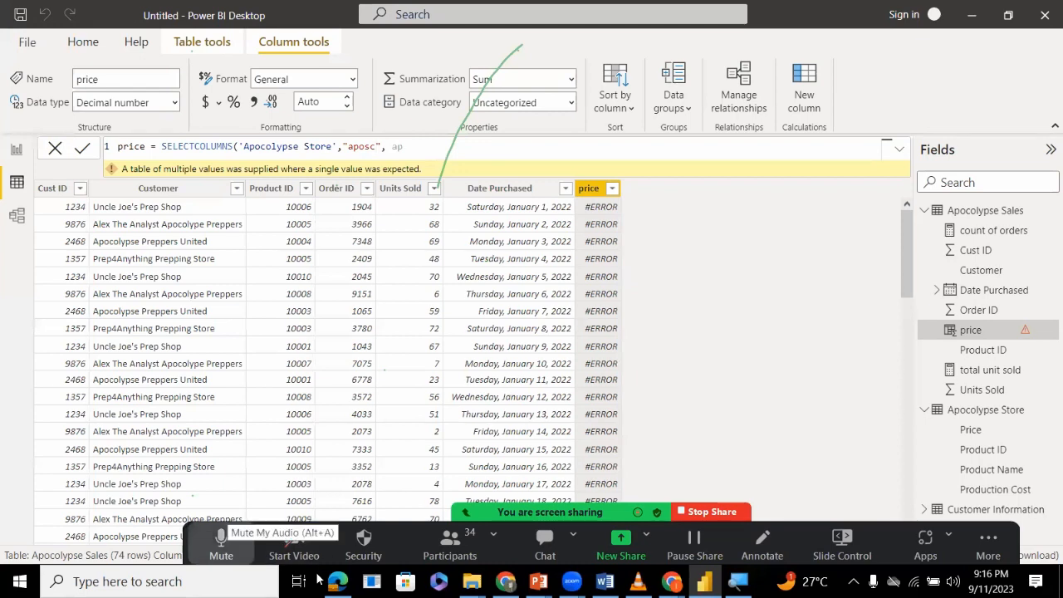
Mute the microphone in the Zoom meeting.
{"action": "left_click", "coordinate": [221, 544]}
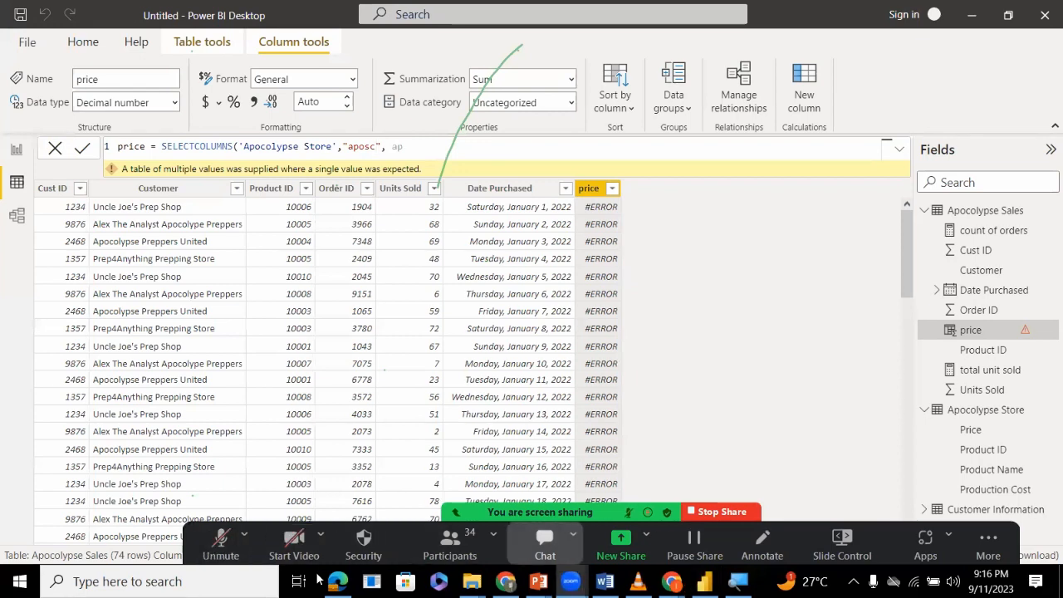
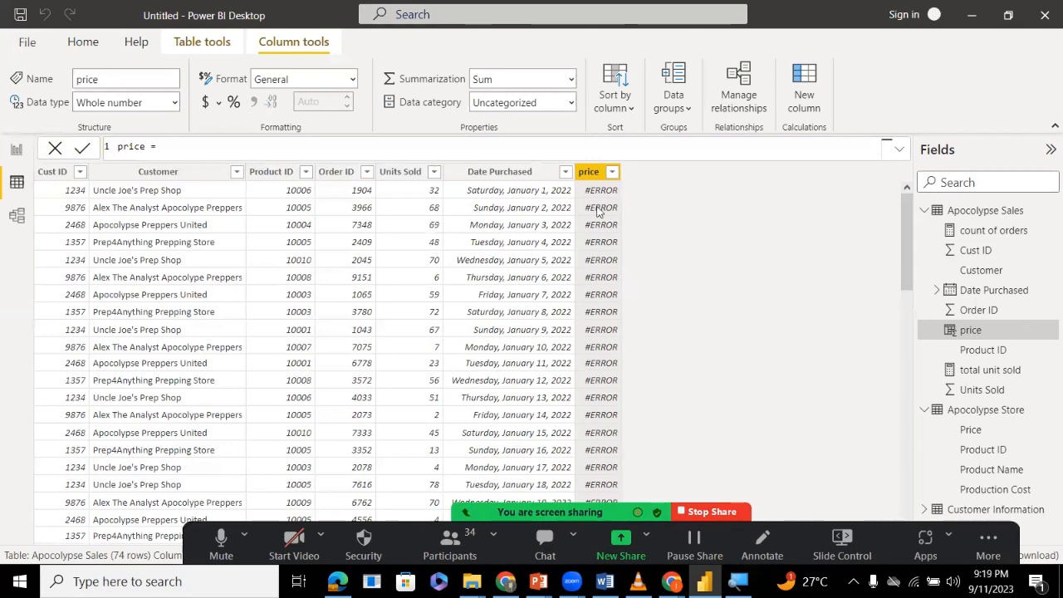
Rewrite the price column's formula in Apocolypse Sales from scratch as price = RELATED(.
{"action": "right_click", "coordinate": [592, 179]}
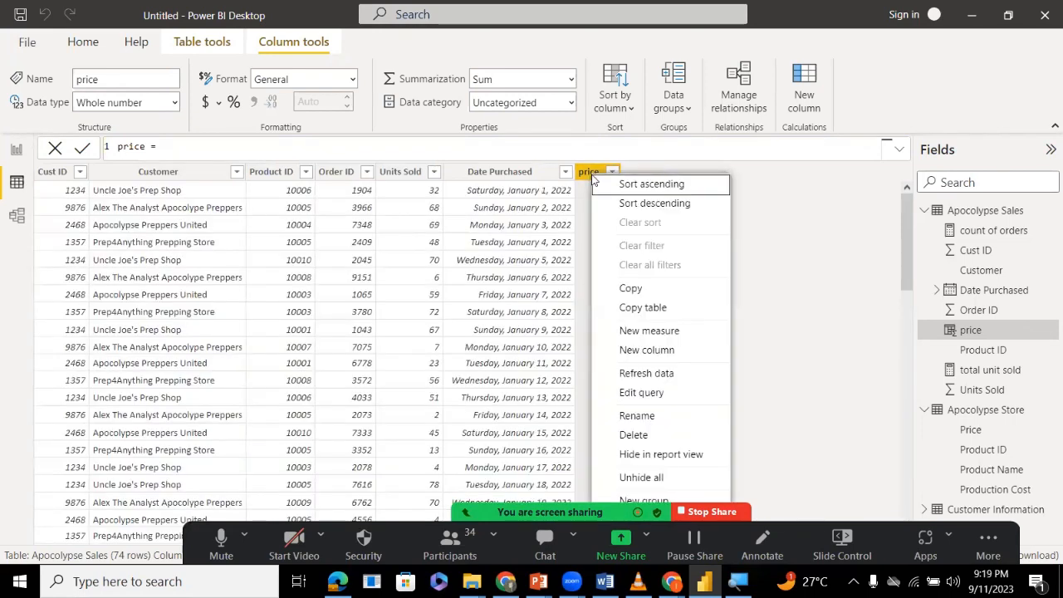
{"action": "left_click", "coordinate": [829, 221]}
{"action": "left_click", "coordinate": [255, 148]}
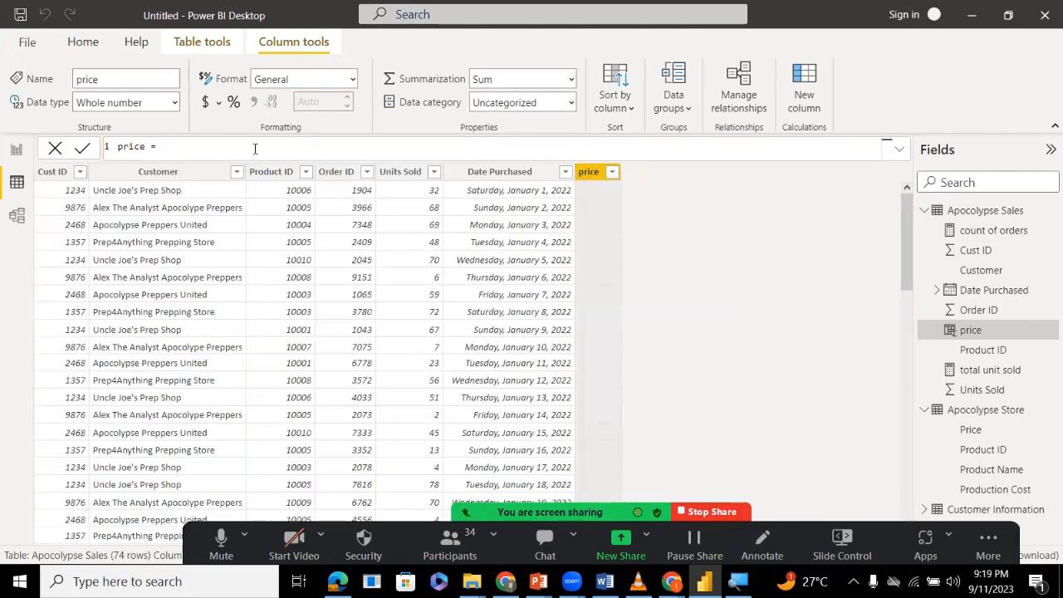
{"action": "key", "text": "BackSpace"}
{"action": "key", "text": "BackSpace"}
{"action": "key", "text": "BackSpace"}
{"action": "key", "text": "BackSpace"}
{"action": "key", "text": "BackSpace"}
{"action": "key", "text": "BackSpace"}
{"action": "key", "text": "BackSpace"}
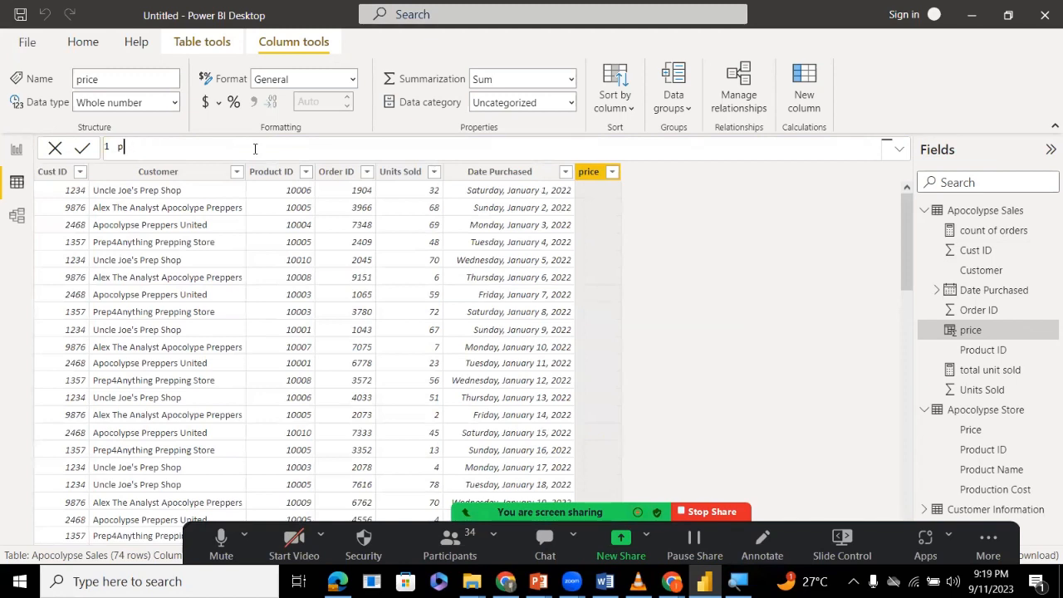
{"action": "key", "text": "BackSpace"}
{"action": "type", "text": "price"}
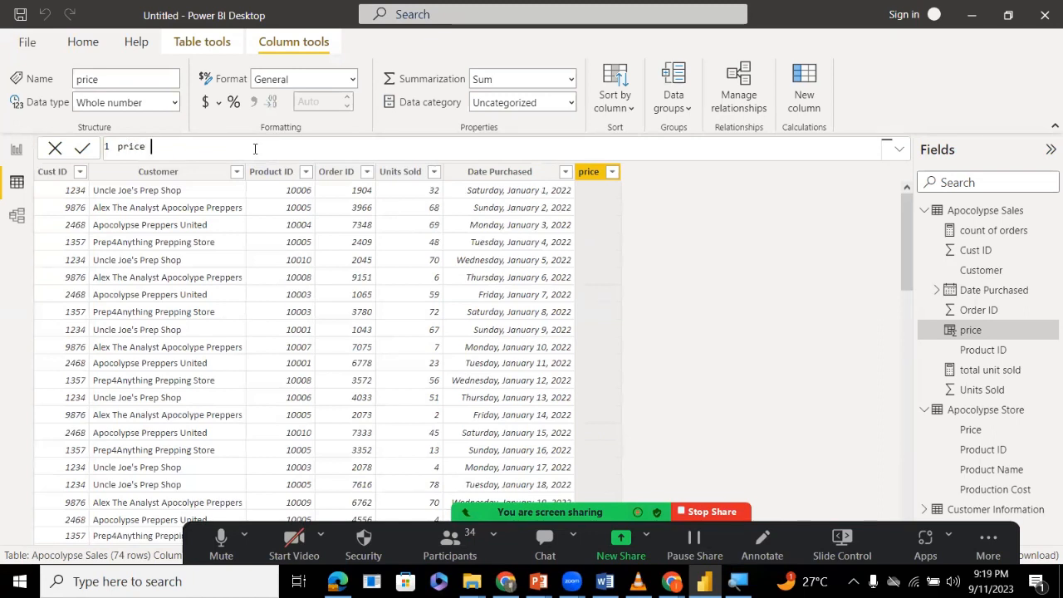
{"action": "type", "text": " = rel"}
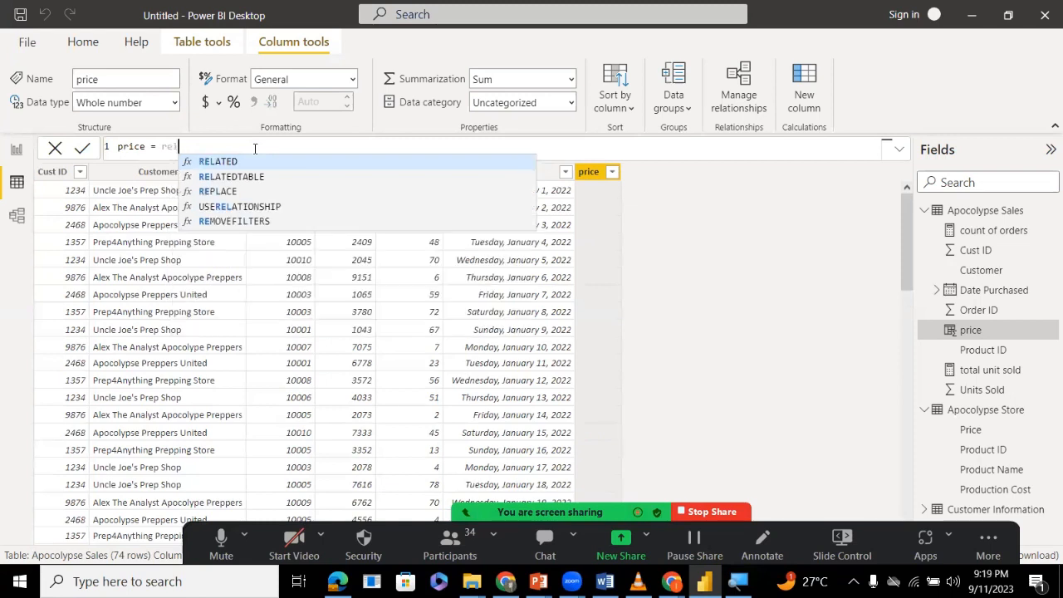
{"action": "key", "text": "Tab"}
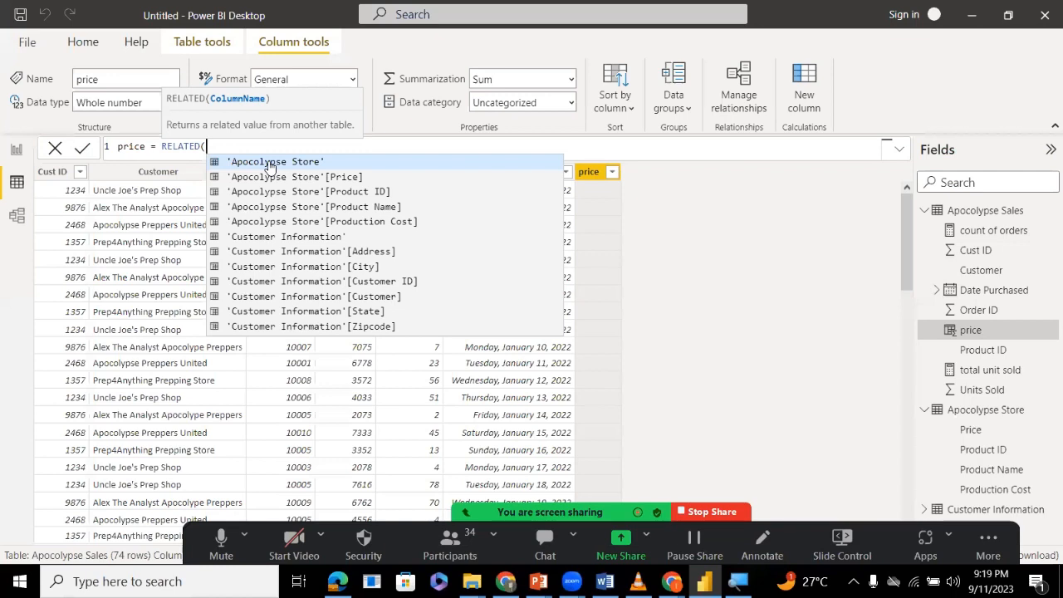
Complete the RELATED formula with the 'Apocolypse Store'[Price] column, close the parenthesis and commit it.
{"action": "key", "text": "Down"}
{"action": "key", "text": "Down"}
{"action": "key", "text": "Down"}
{"action": "key", "text": "Down"}
{"action": "key", "text": "Down"}
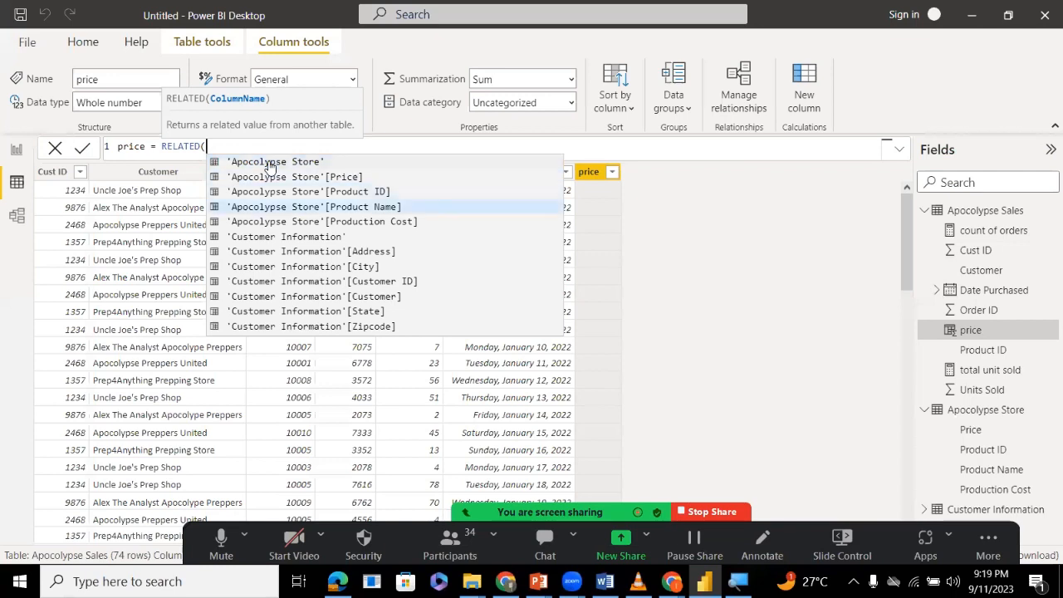
{"action": "key", "text": "Up"}
{"action": "key", "text": "Up"}
{"action": "key", "text": "Up"}
{"action": "key", "text": "Up"}
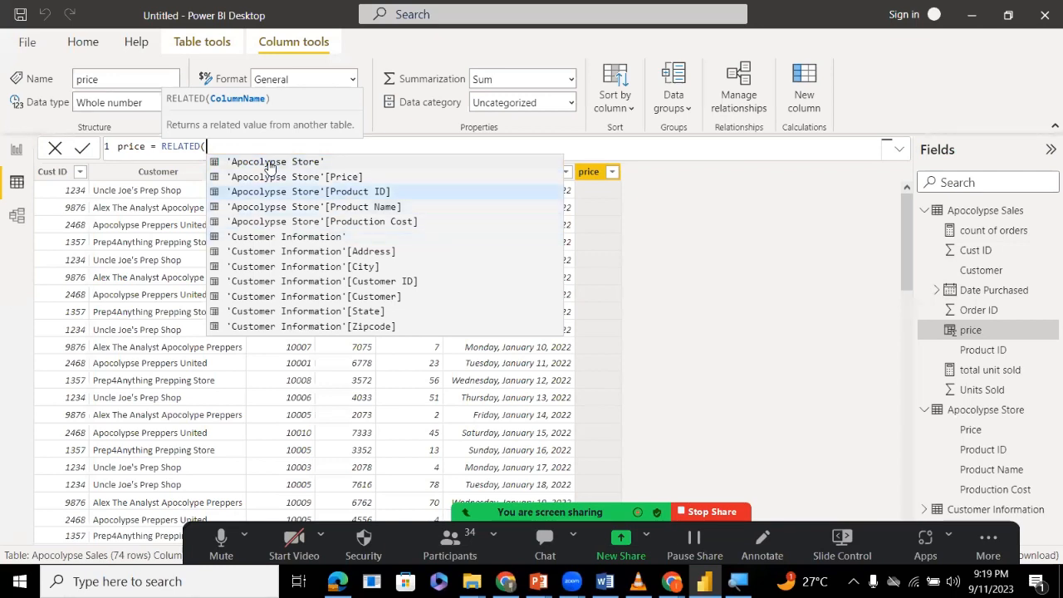
{"action": "key", "text": "Down"}
{"action": "key", "text": "Down"}
{"action": "key", "text": "Down"}
{"action": "key", "text": "Down"}
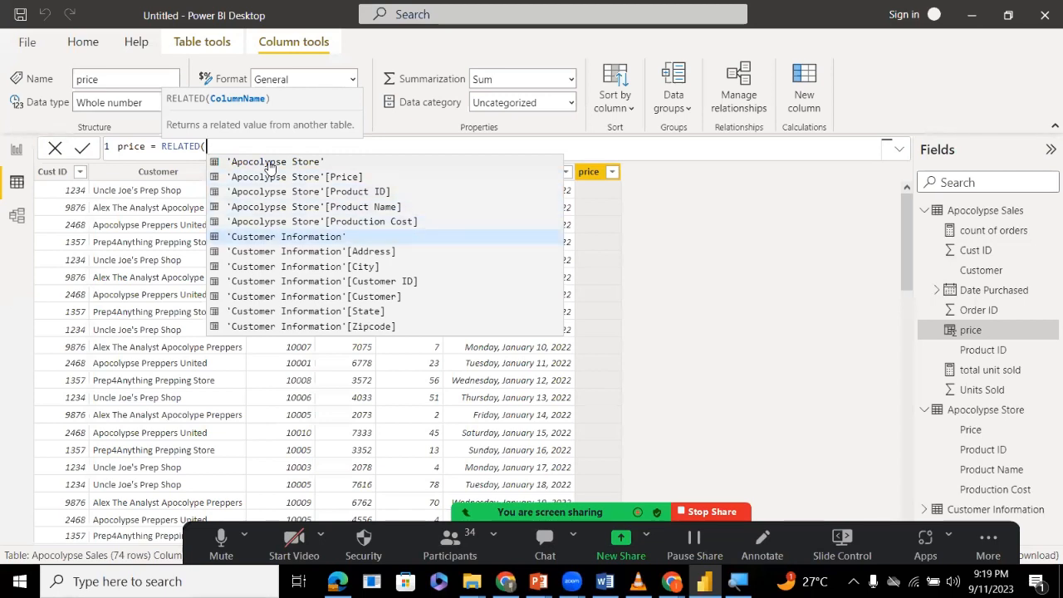
{"action": "key", "text": "Up"}
{"action": "key", "text": "Up"}
{"action": "key", "text": "Up"}
{"action": "key", "text": "Up"}
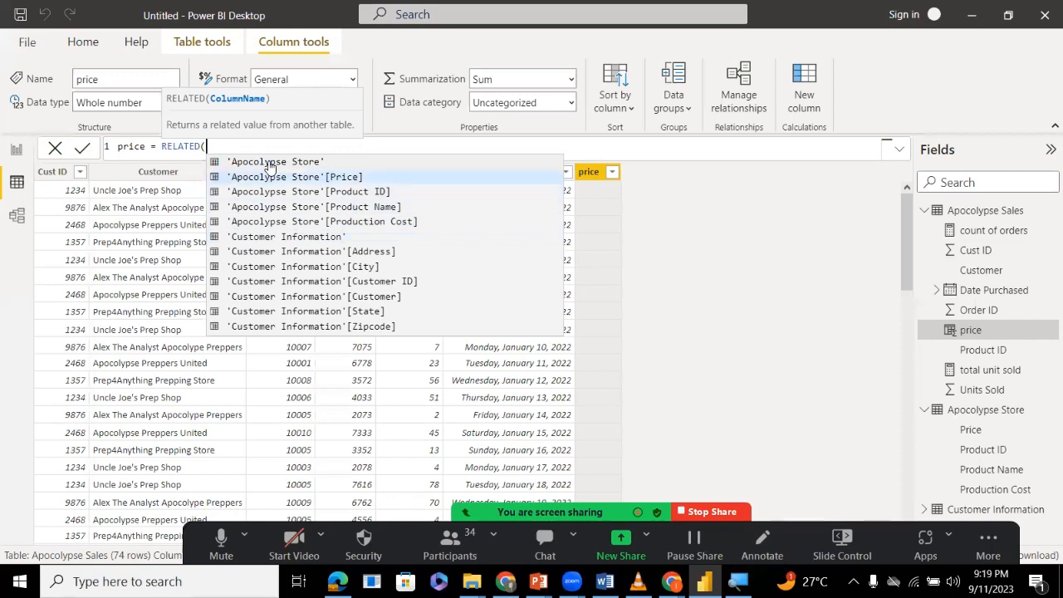
{"action": "key", "text": "Tab"}
{"action": "type", "text": "))"}
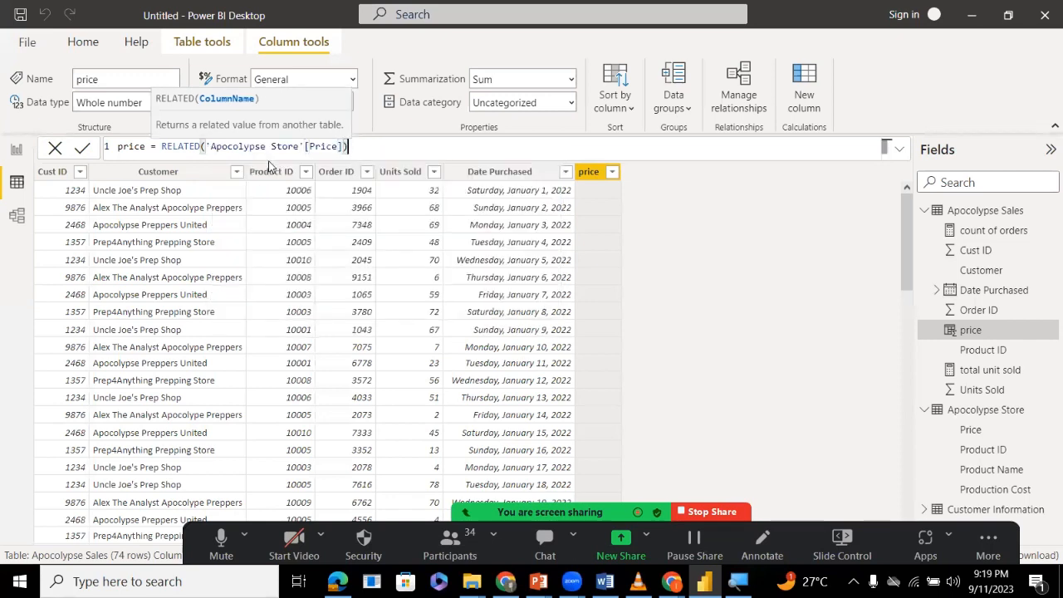
{"action": "key", "text": "Return"}
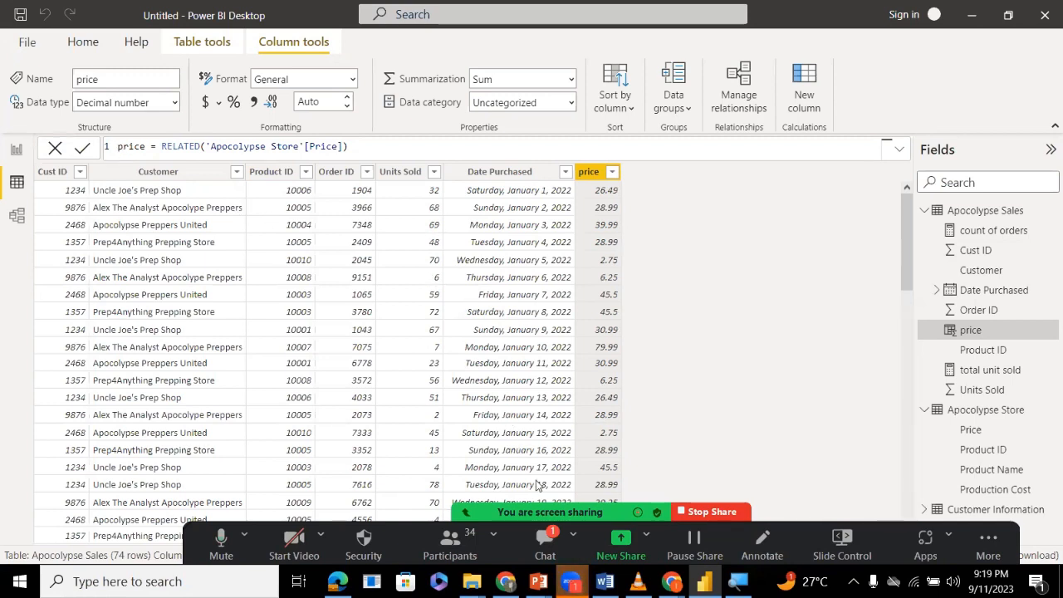
Check the Zoom meeting chat and delete the price column from Apocolypse Sales.
{"action": "left_click", "coordinate": [545, 540]}
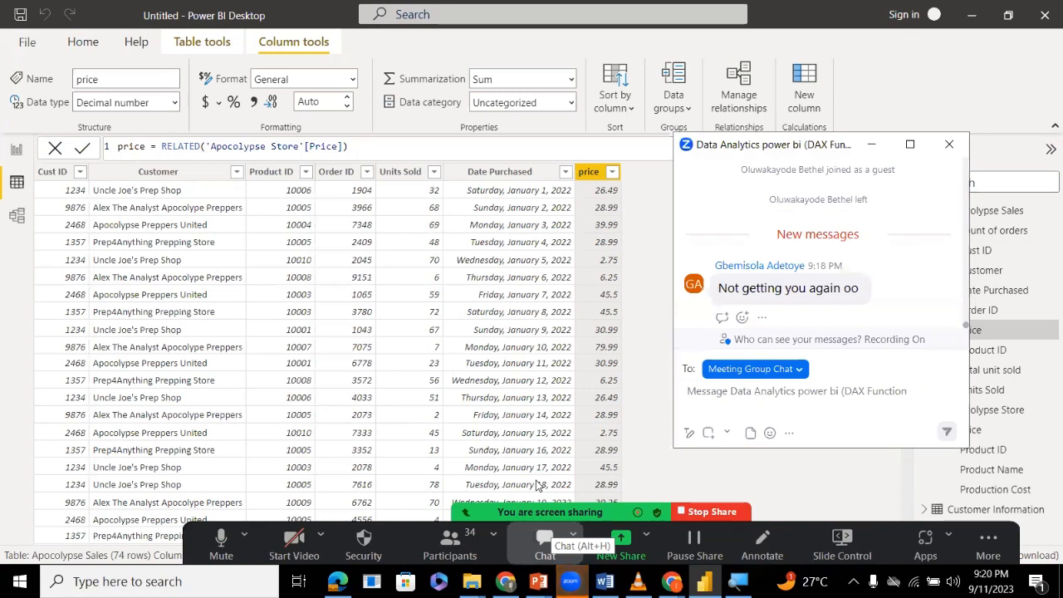
{"action": "left_click", "coordinate": [592, 179]}
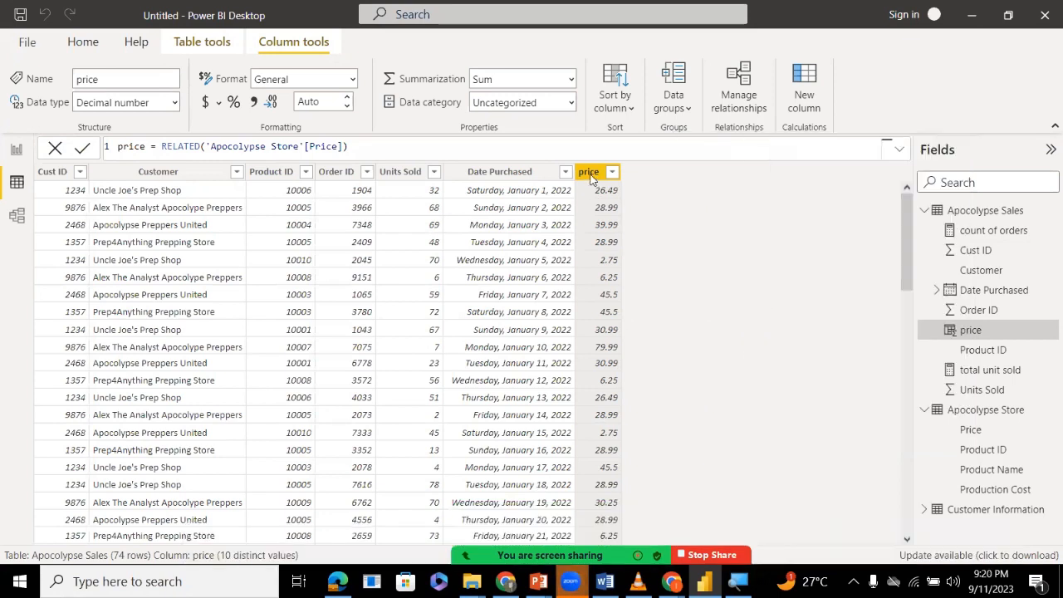
{"action": "right_click", "coordinate": [592, 176]}
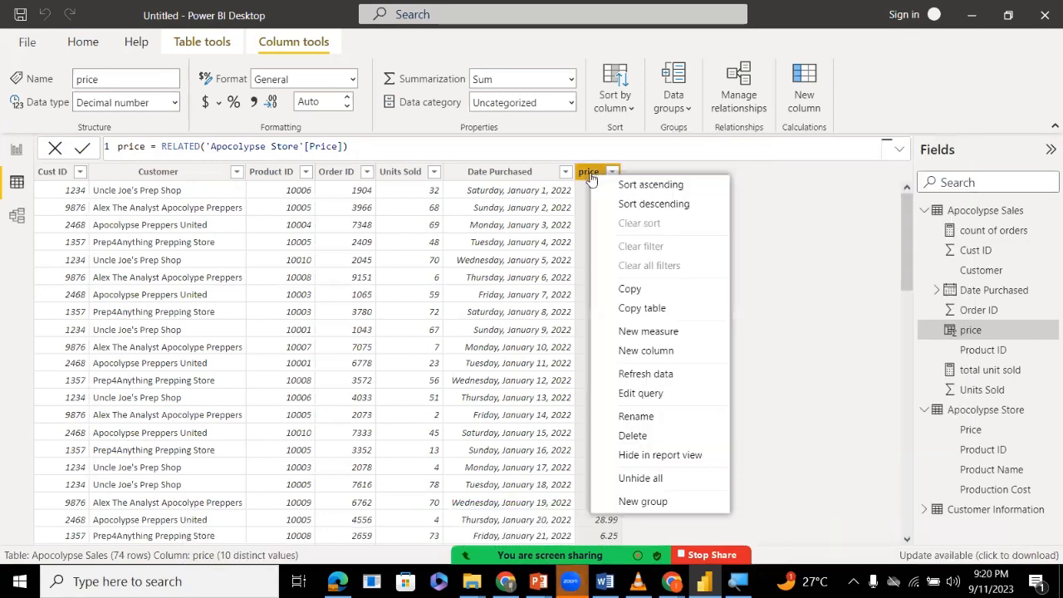
{"action": "left_click", "coordinate": [628, 438]}
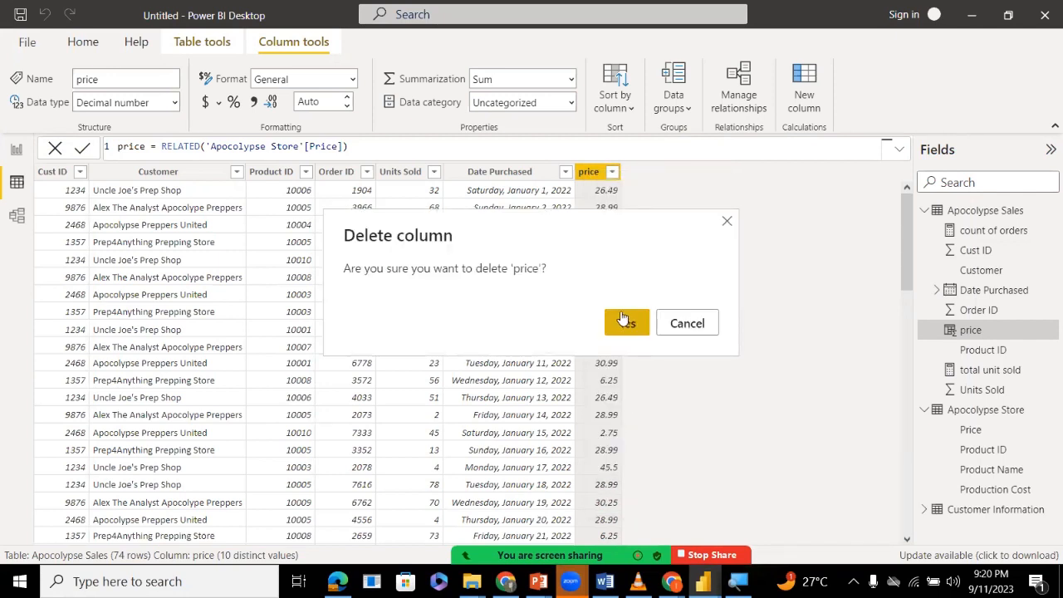
{"action": "left_click", "coordinate": [620, 316]}
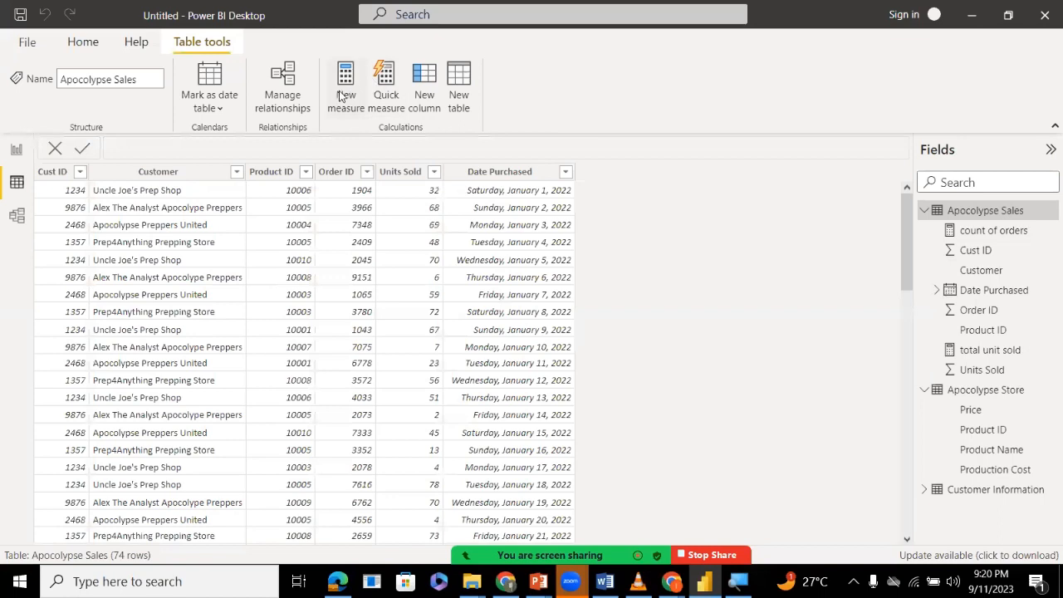
Add a new calculated column named Price to the Apocolypse Sales table.
{"action": "left_click", "coordinate": [387, 79]}
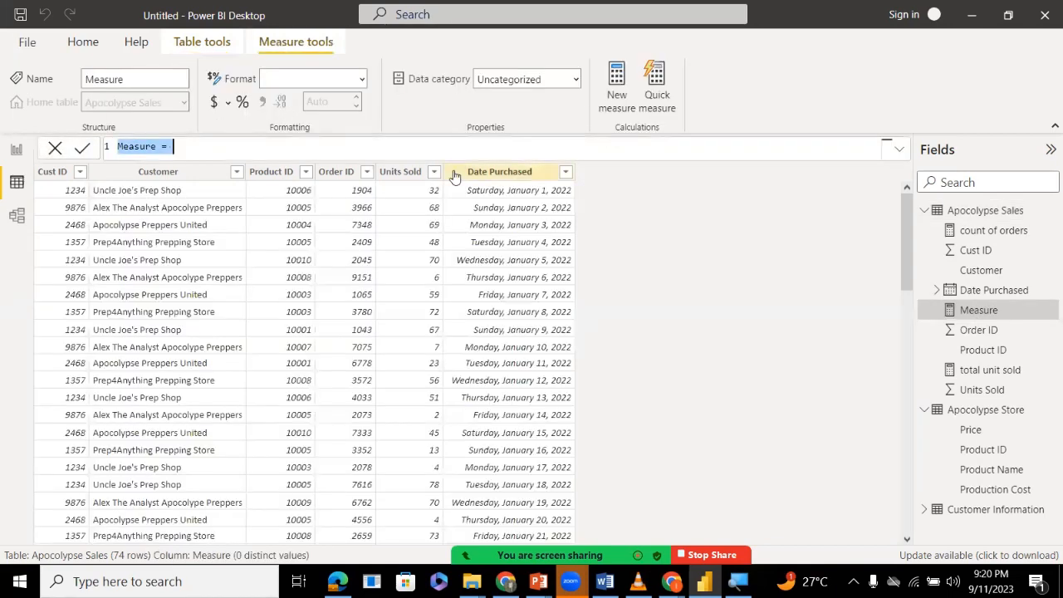
{"action": "left_click", "coordinate": [53, 147]}
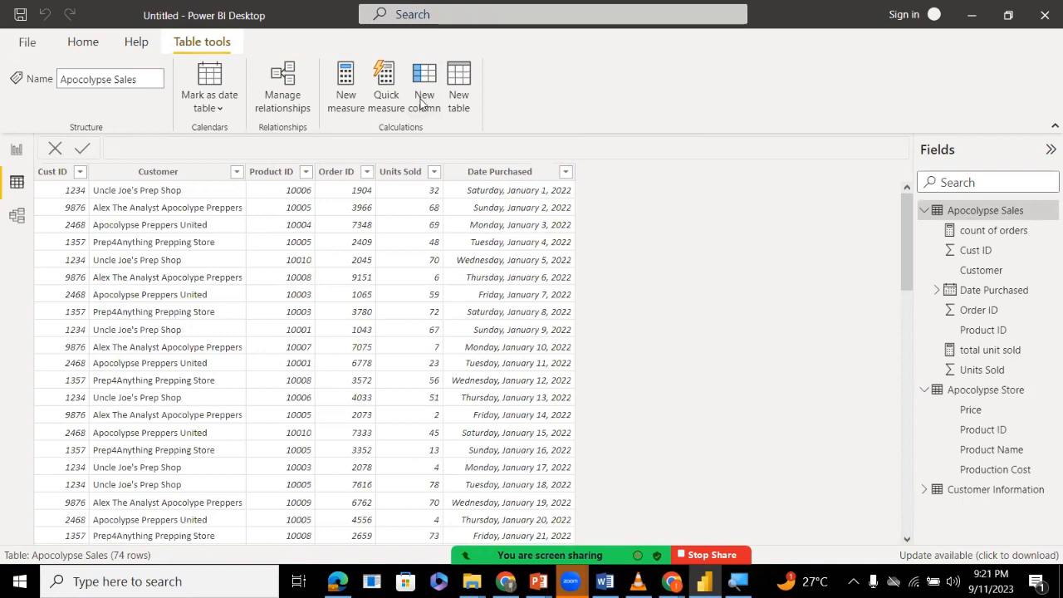
{"action": "left_click", "coordinate": [423, 101]}
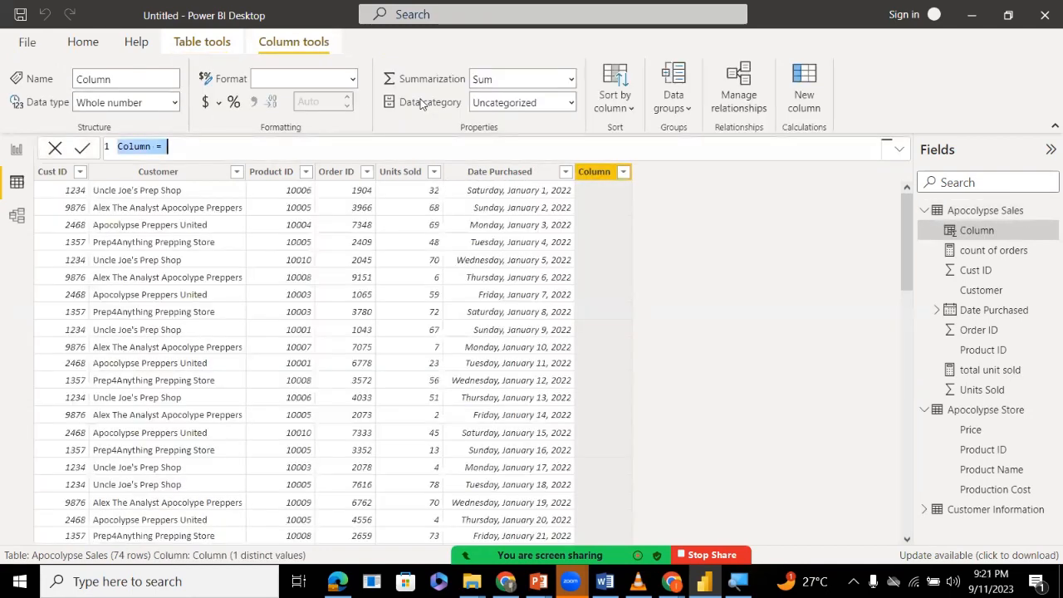
{"action": "double_click", "coordinate": [143, 146]}
{"action": "type", "text": "Pri"}
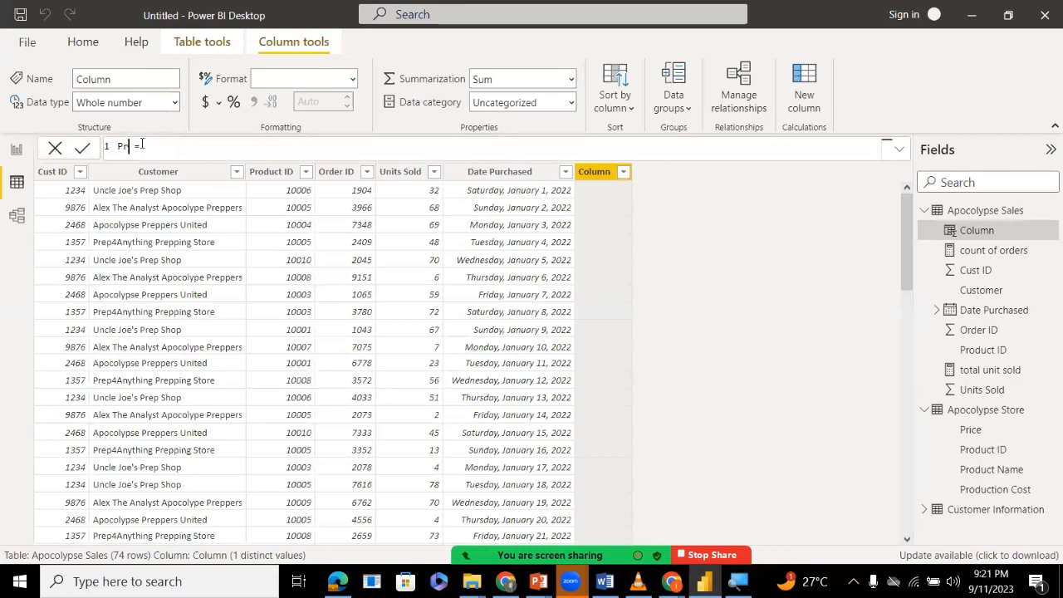
{"action": "type", "text": "ce"}
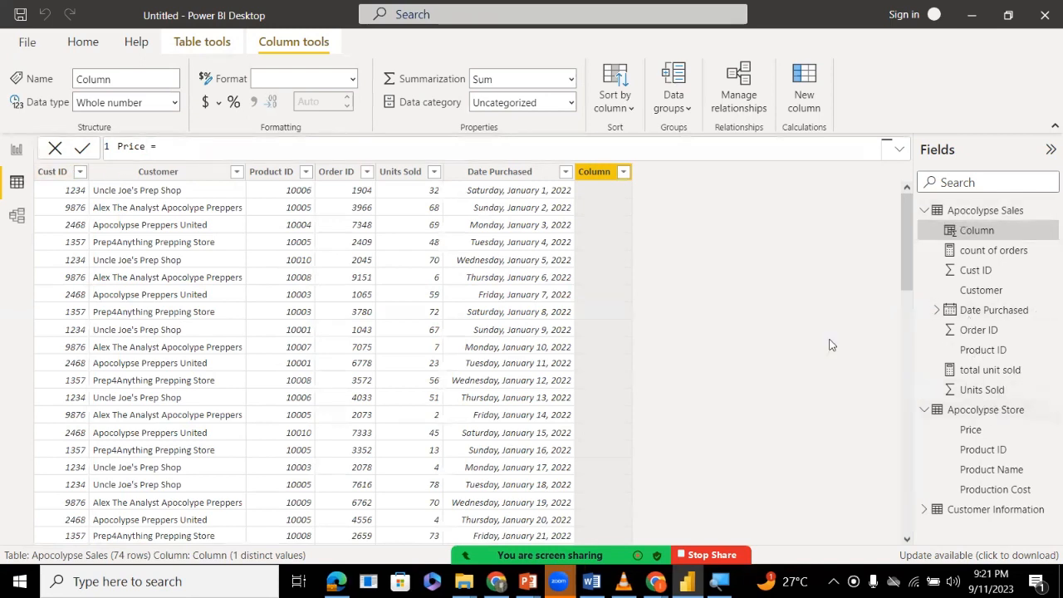
Set the Price column's formula to RELATED('Apocolypse Store'[Price]) and commit it.
{"action": "left_click", "coordinate": [444, 141]}
{"action": "type", "text": "rela"}
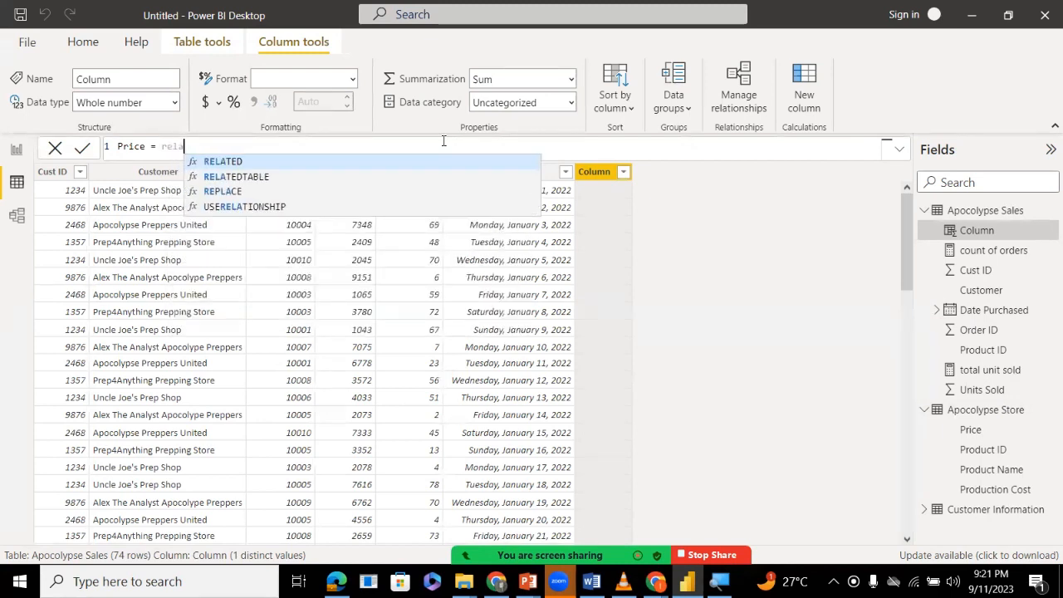
{"action": "type", "text": "t"}
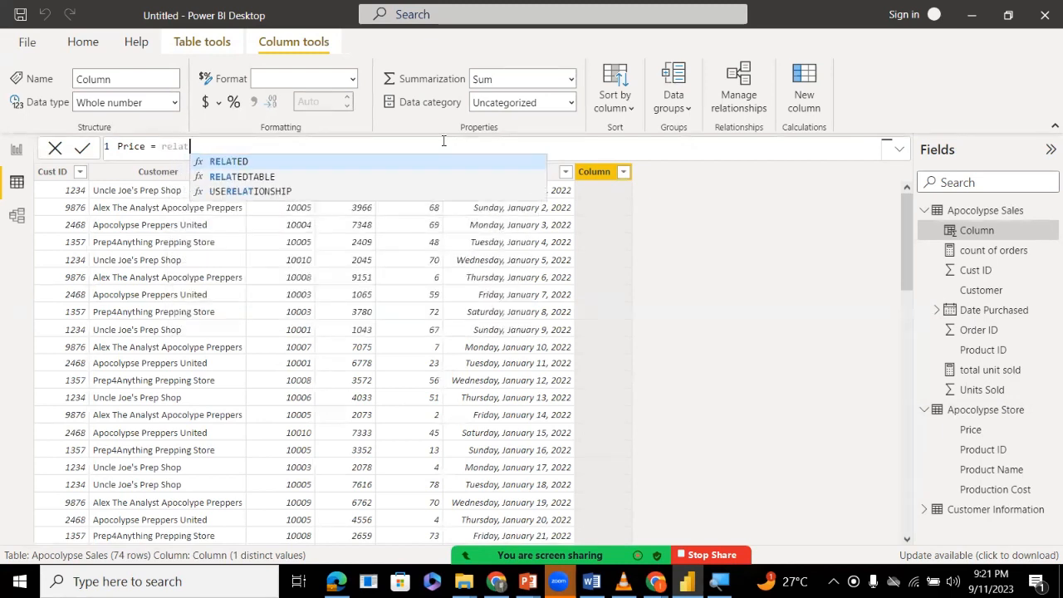
{"action": "left_click", "coordinate": [293, 164]}
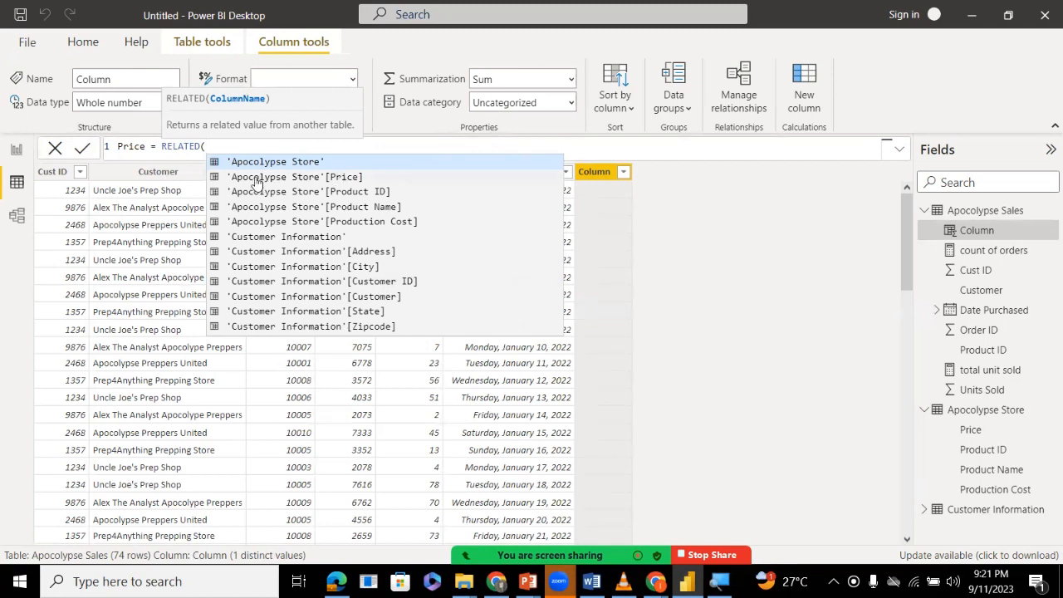
{"action": "left_click", "coordinate": [304, 178]}
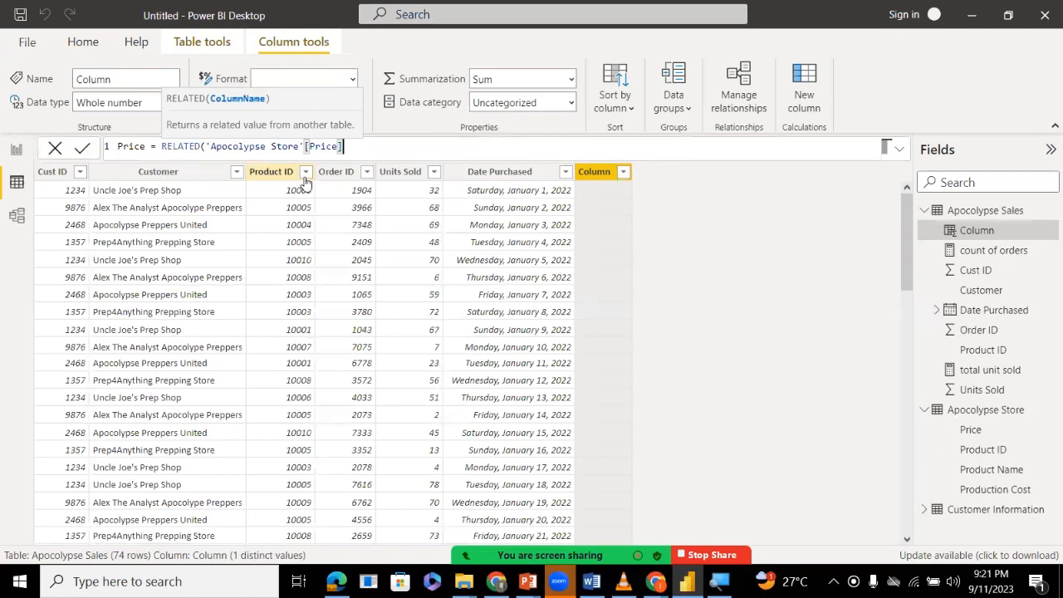
{"action": "type", "text": ")"}
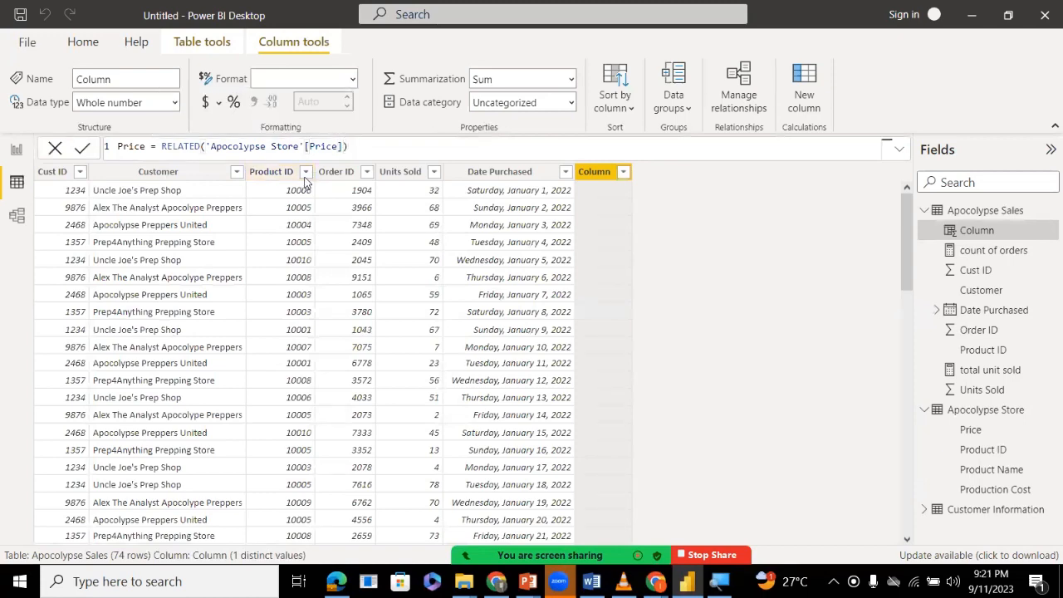
{"action": "key", "text": "Return"}
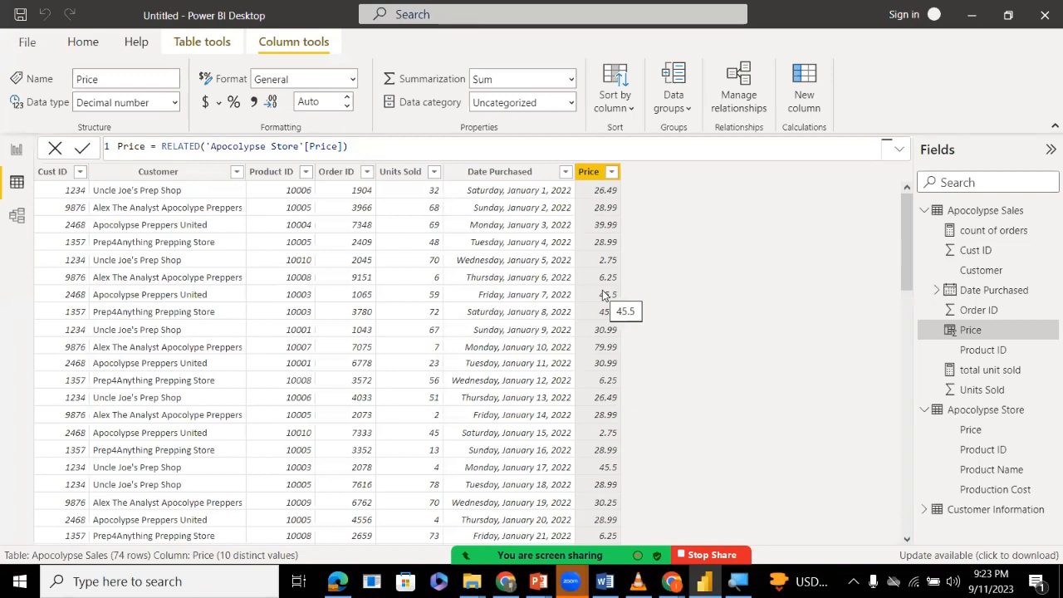
Delete the Price column of Apocolypse Sales from the model.
{"action": "right_click", "coordinate": [591, 171]}
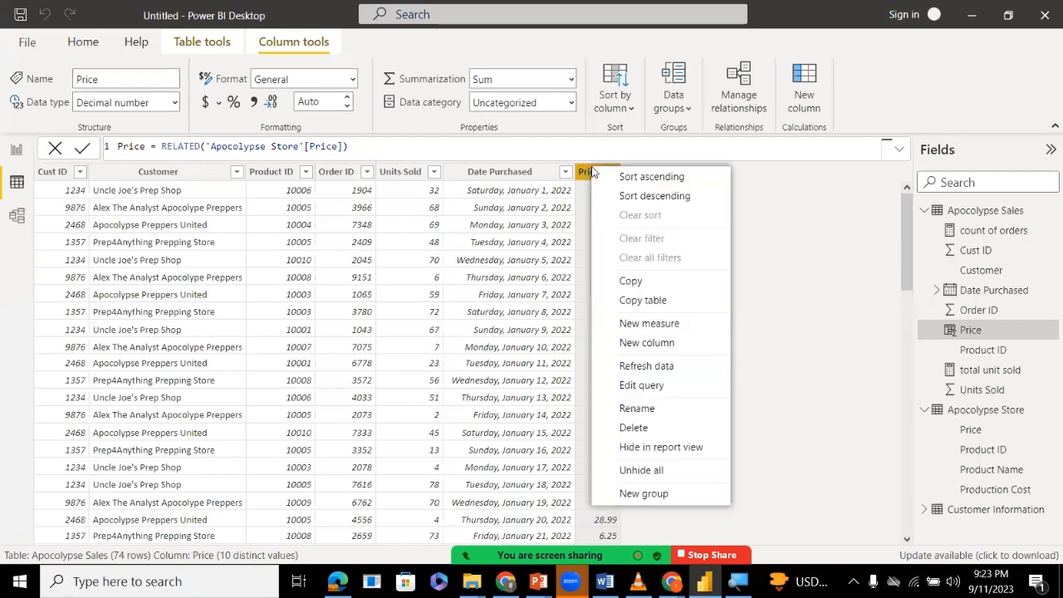
{"action": "right_click", "coordinate": [970, 330]}
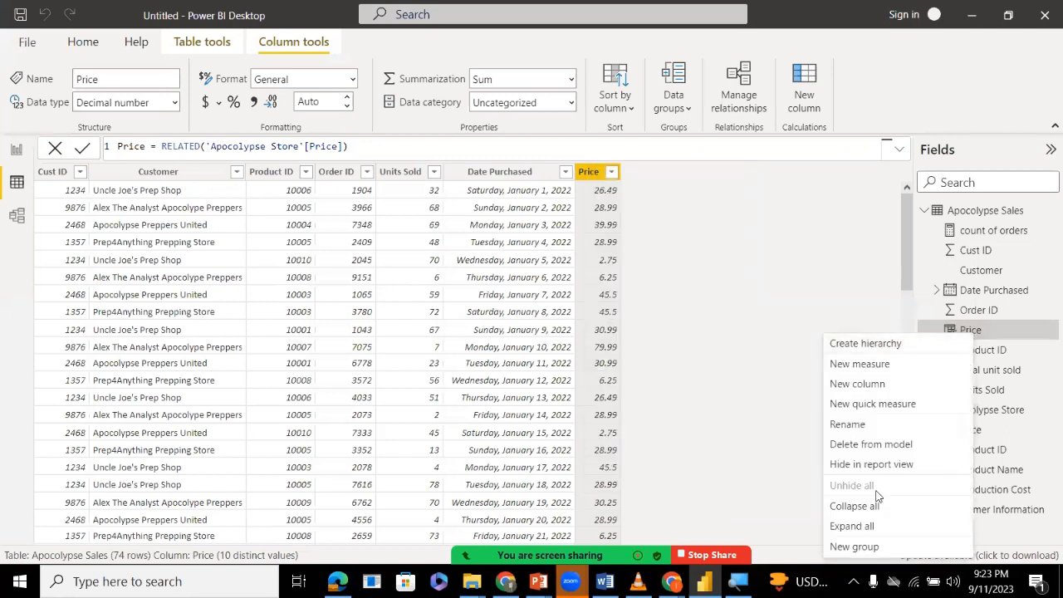
{"action": "left_click", "coordinate": [865, 445]}
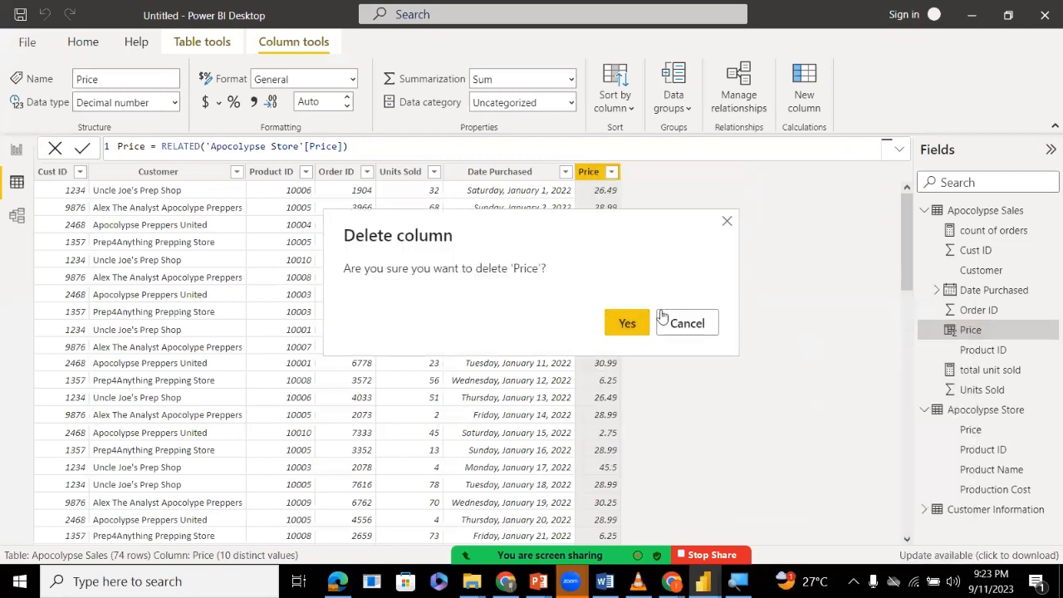
{"action": "left_click", "coordinate": [629, 326]}
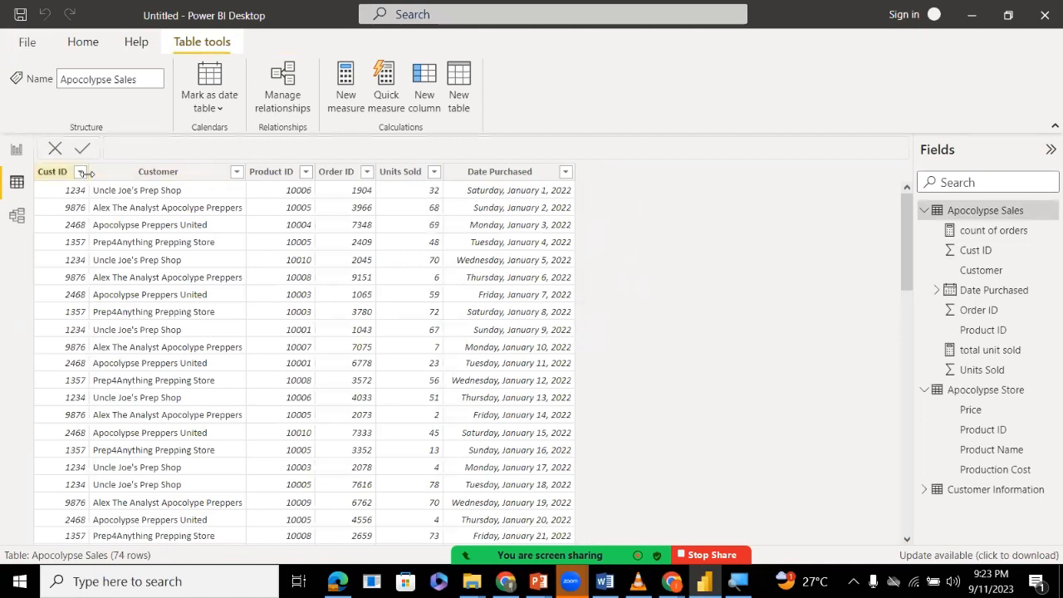
Add a new calculated column named Price to the Apocolypse Sales table.
{"action": "right_click", "coordinate": [1008, 214]}
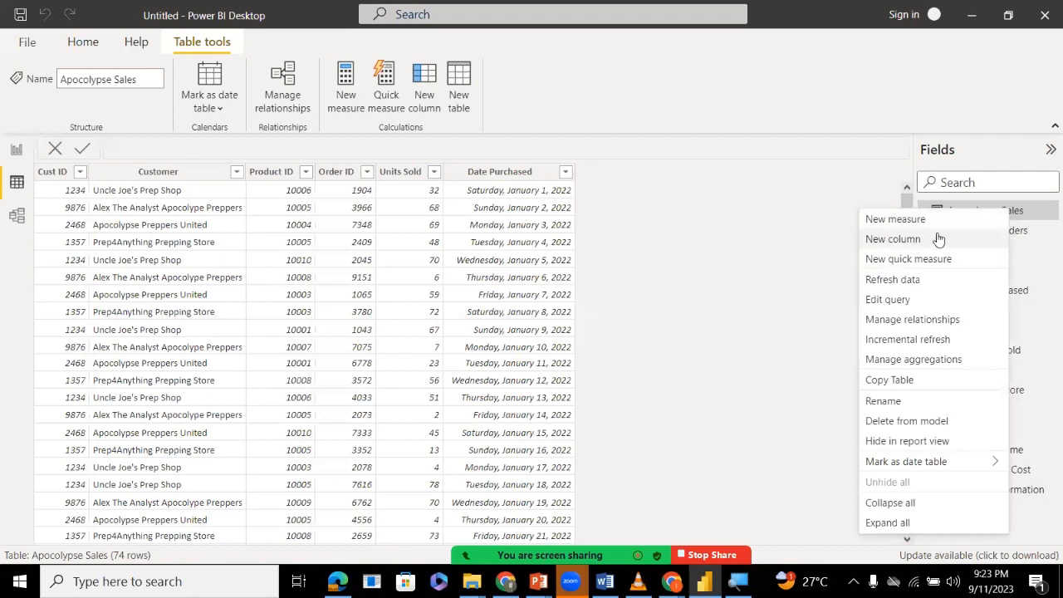
{"action": "left_click", "coordinate": [893, 240]}
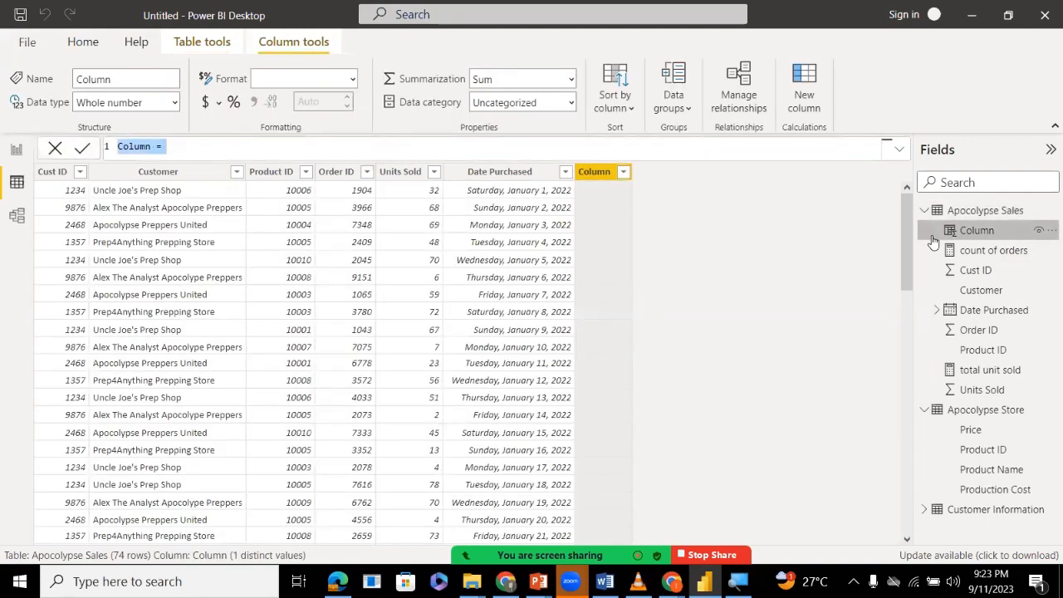
{"action": "double_click", "coordinate": [133, 146]}
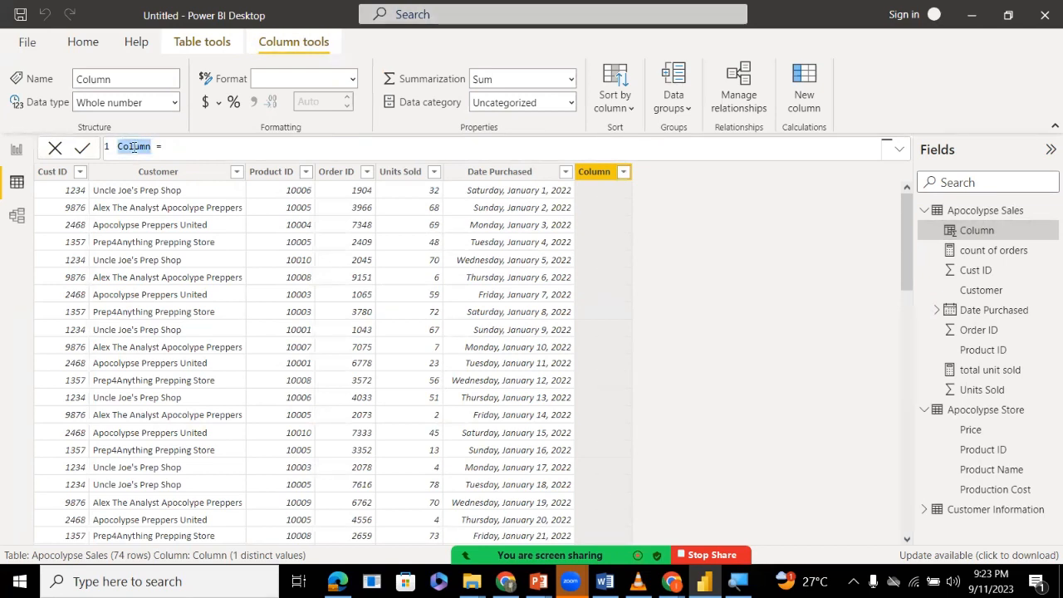
{"action": "key", "text": "BackSpace"}
{"action": "type", "text": "Price"}
Define the Price column as RELATED('Apocolypse Store'[Price]) and commit the formula.
{"action": "key", "text": "End"}
{"action": "type", "text": "re"}
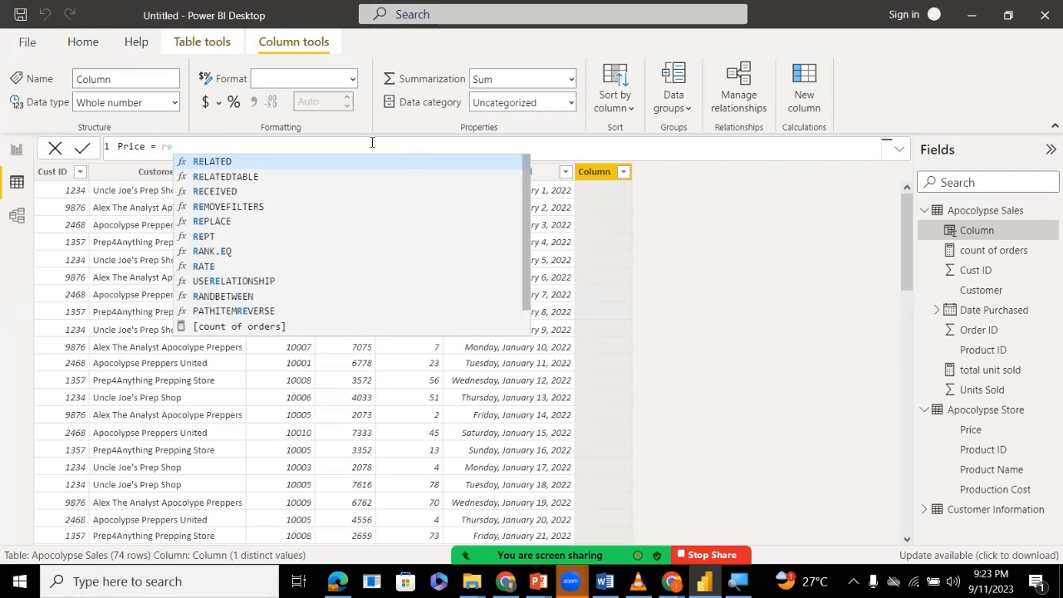
{"action": "type", "text": "lated"}
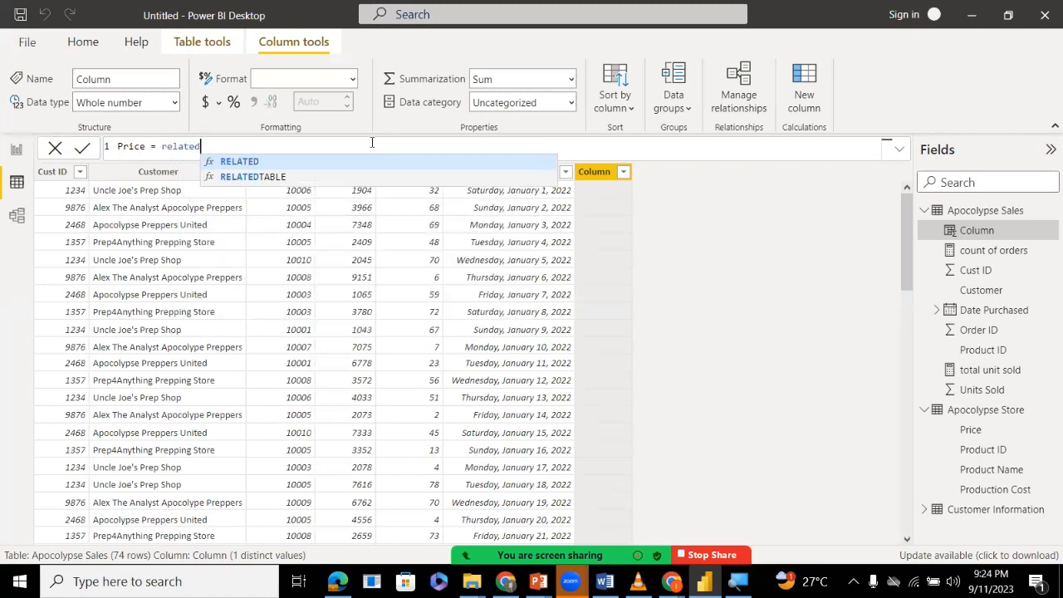
{"action": "left_click", "coordinate": [358, 164]}
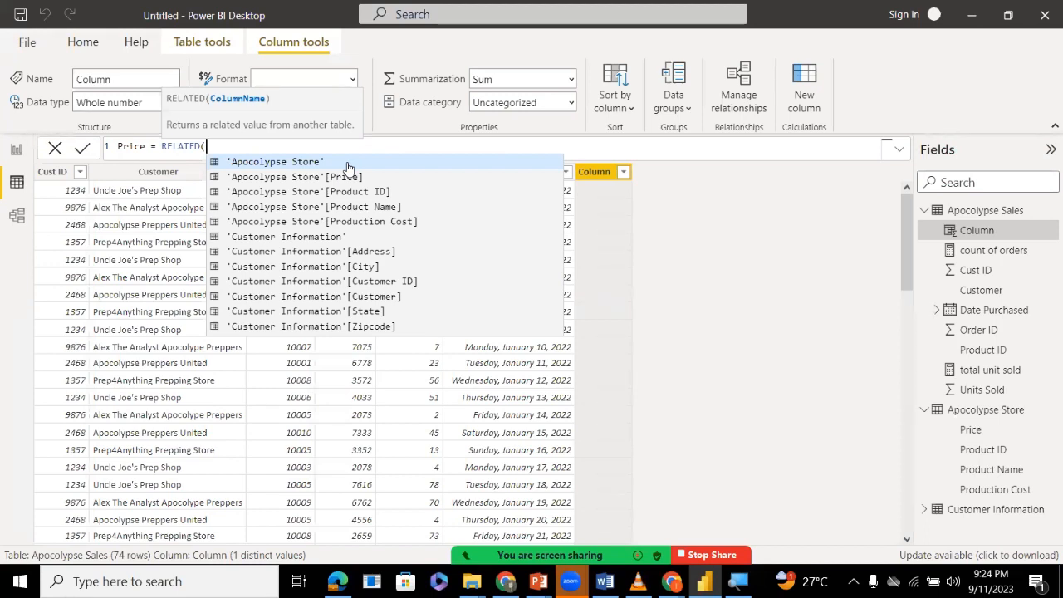
{"action": "left_click", "coordinate": [305, 161]}
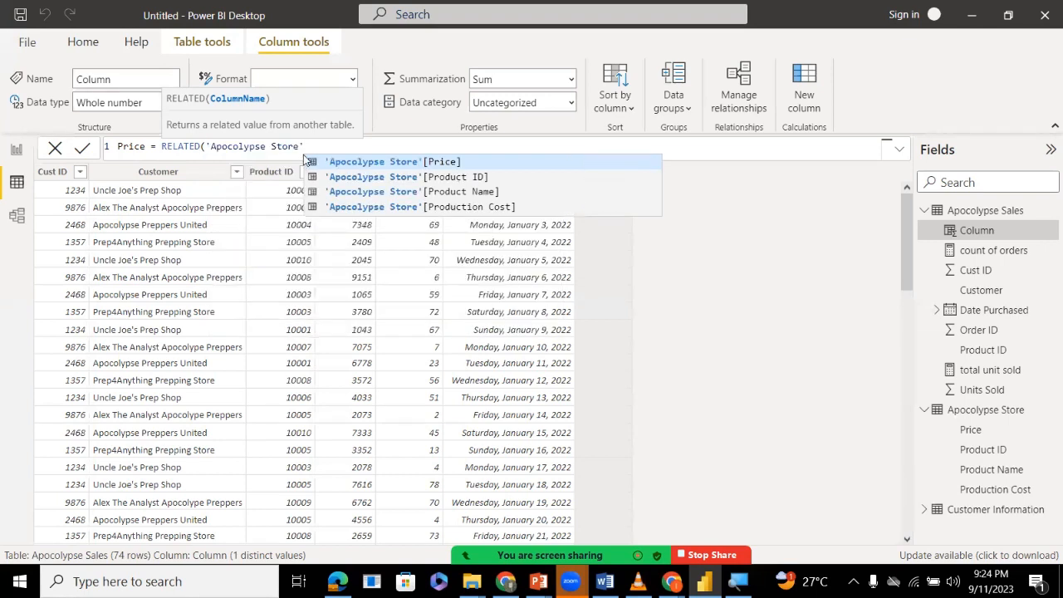
{"action": "left_click", "coordinate": [443, 163]}
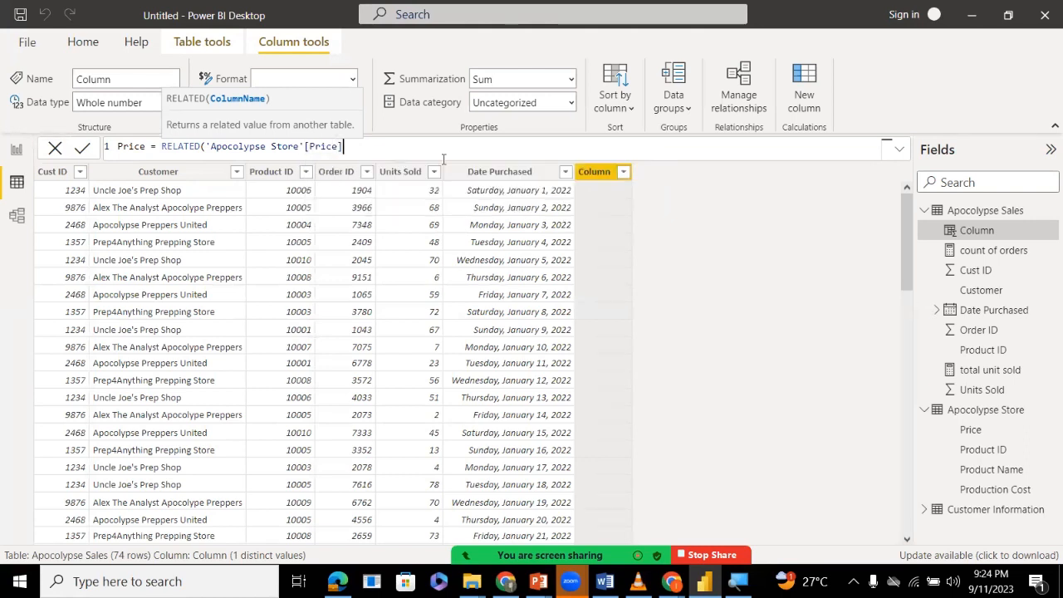
{"action": "type", "text": ")"}
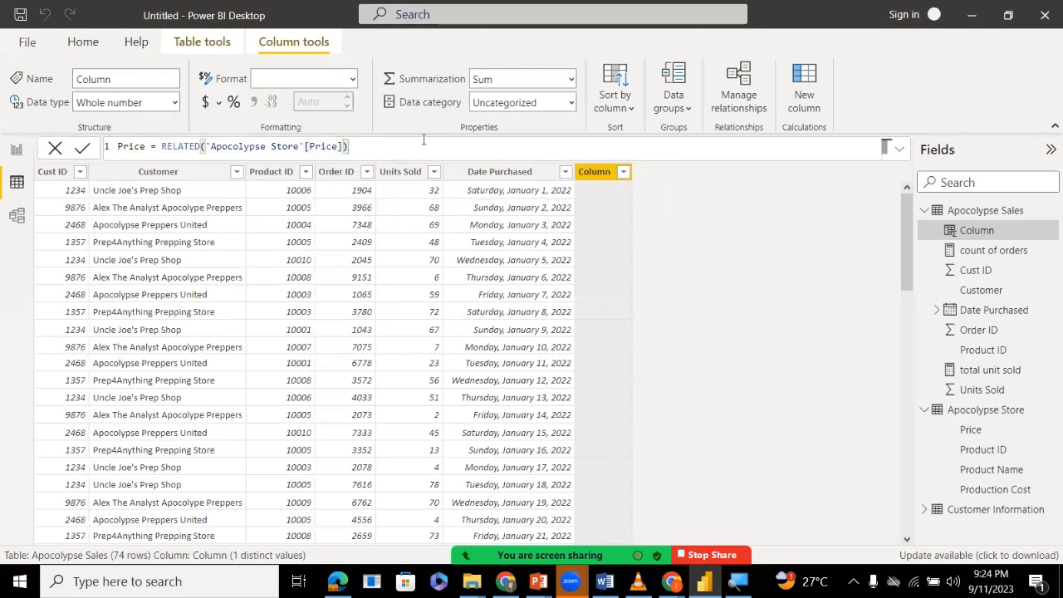
{"action": "key", "text": "shift+Return"}
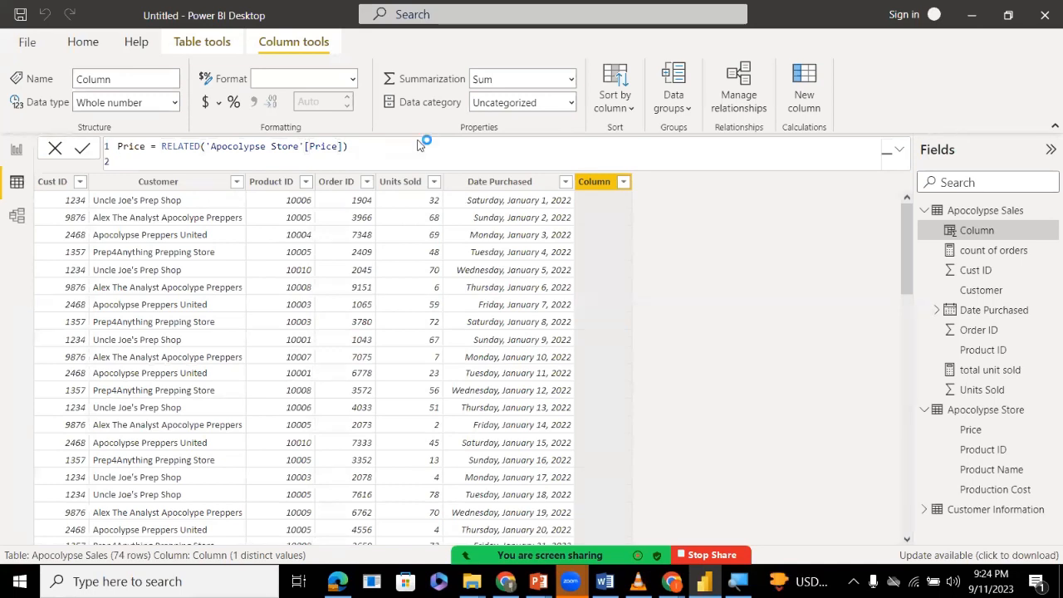
{"action": "key", "text": "Return"}
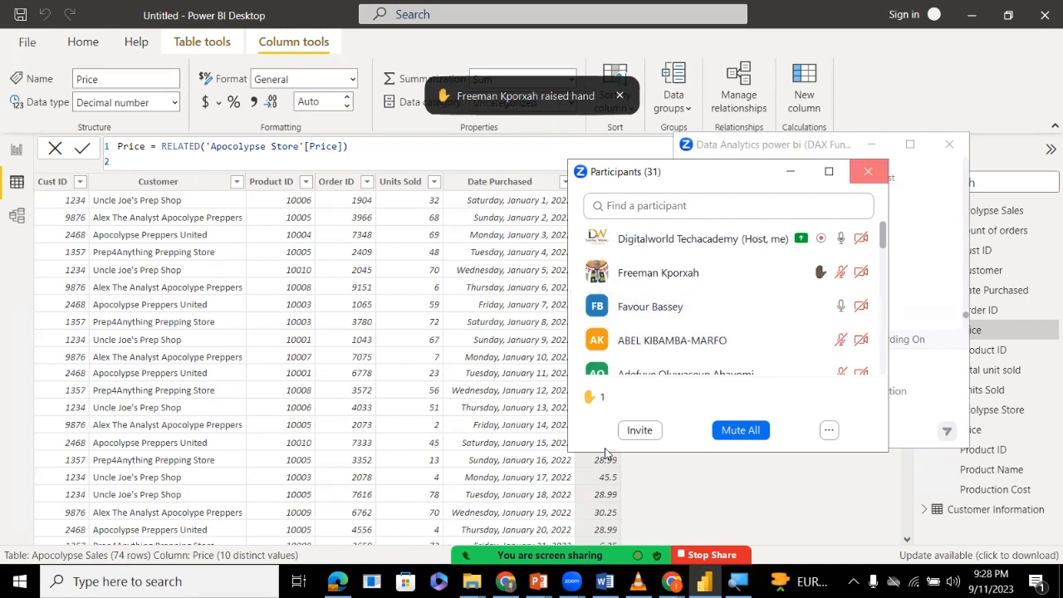
Mute all participants in the Zoom meeting and close its participants and chat windows.
{"action": "left_click", "coordinate": [868, 171]}
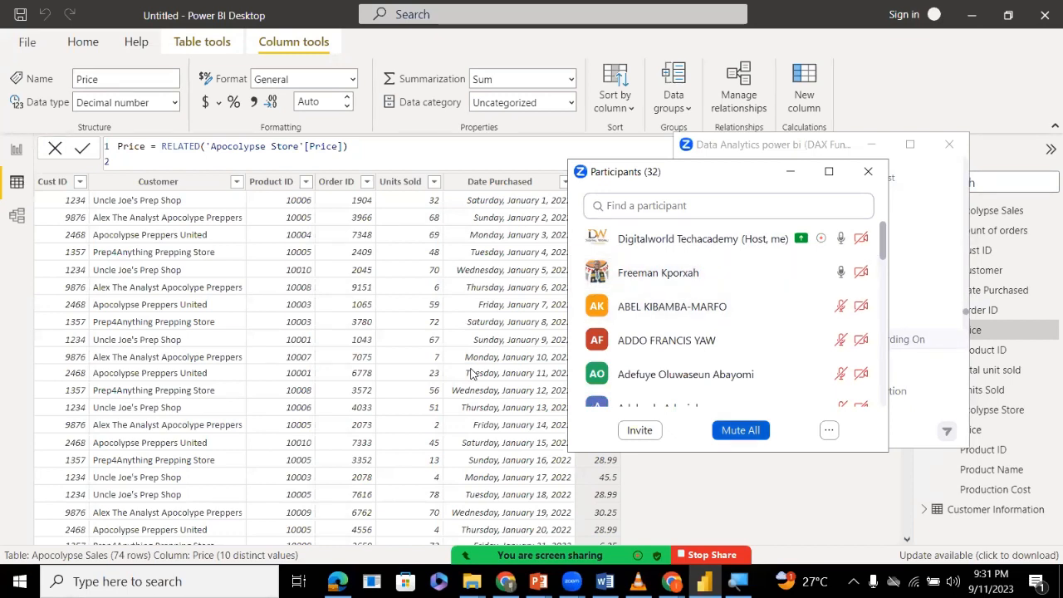
{"action": "left_click", "coordinate": [742, 430]}
{"action": "left_click", "coordinate": [624, 334]}
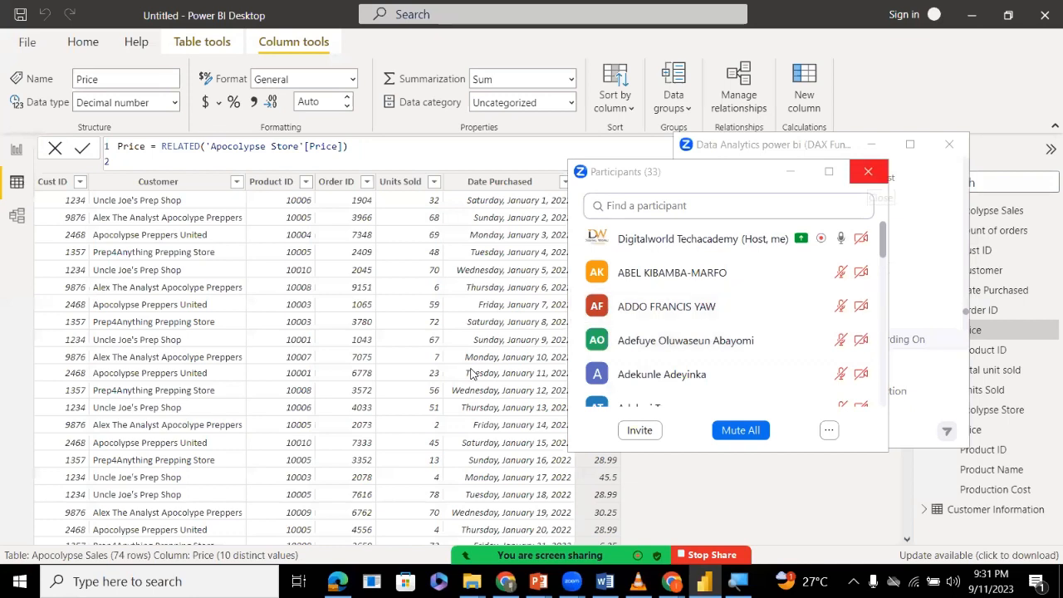
{"action": "left_click", "coordinate": [869, 171]}
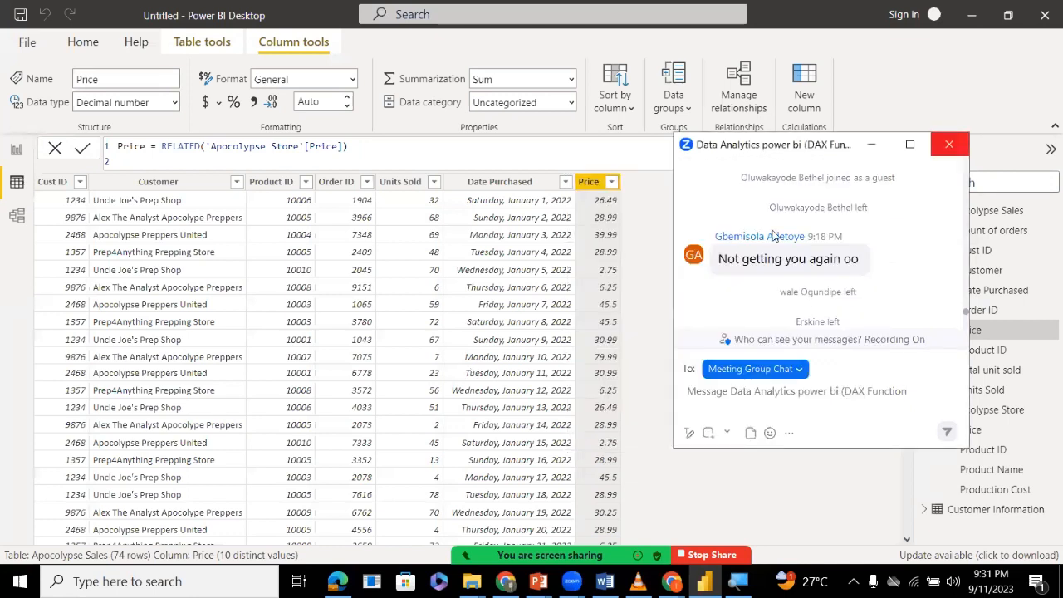
{"action": "left_click", "coordinate": [950, 144]}
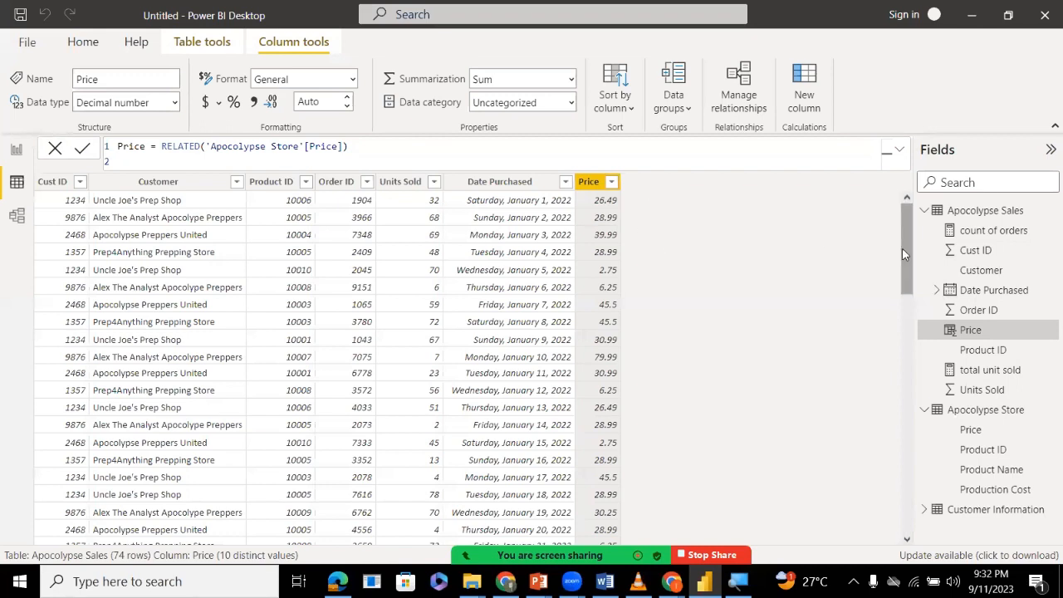
Add another calculated column to the Apocolypse Sales table and name it Production cost.
{"action": "left_click", "coordinate": [957, 224]}
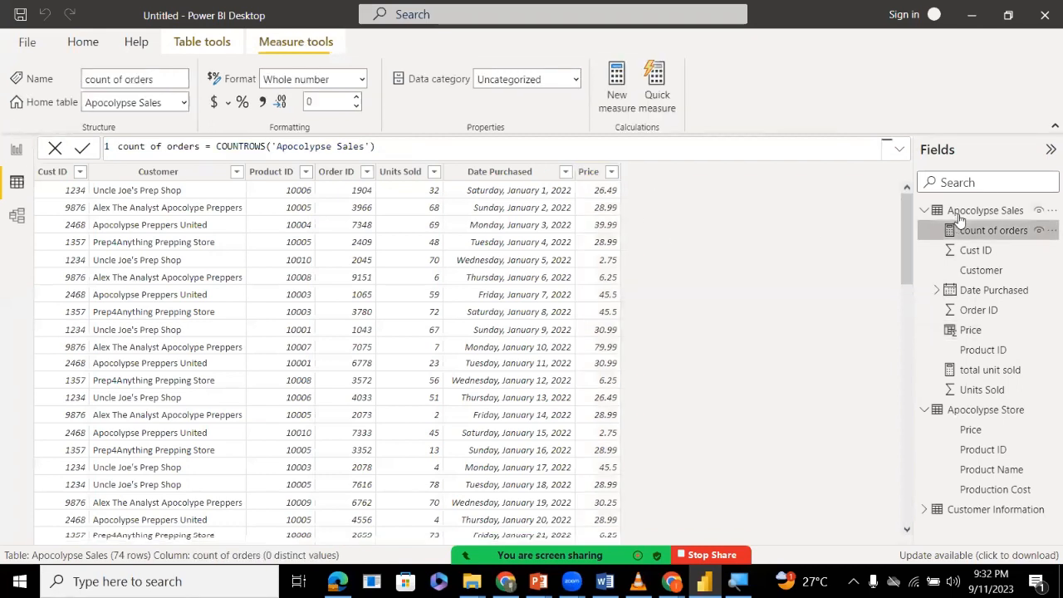
{"action": "right_click", "coordinate": [960, 212]}
{"action": "left_click", "coordinate": [904, 250]}
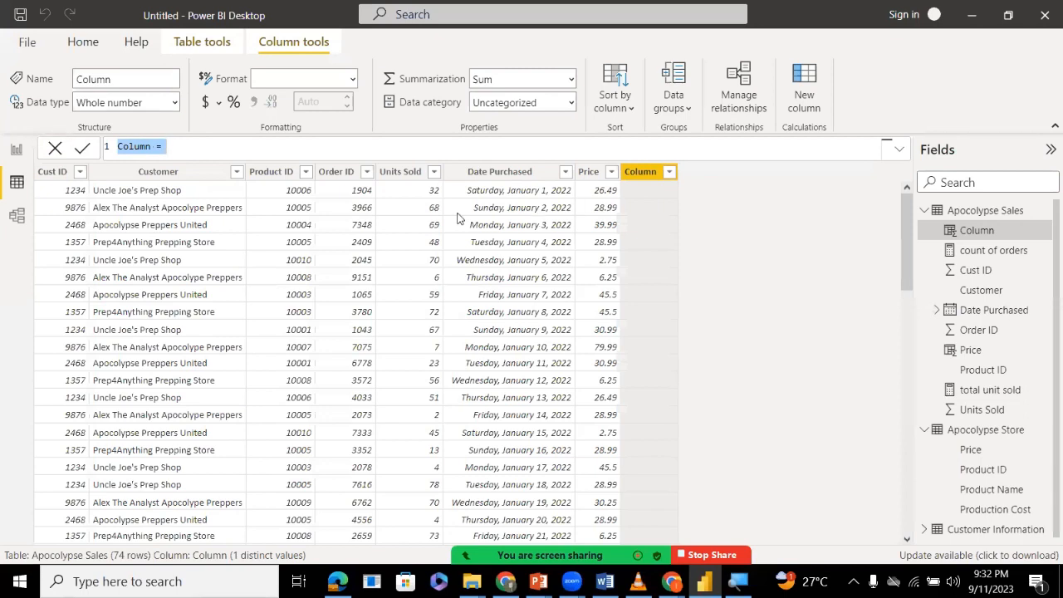
{"action": "double_click", "coordinate": [134, 147]}
{"action": "type", "text": "Pro"}
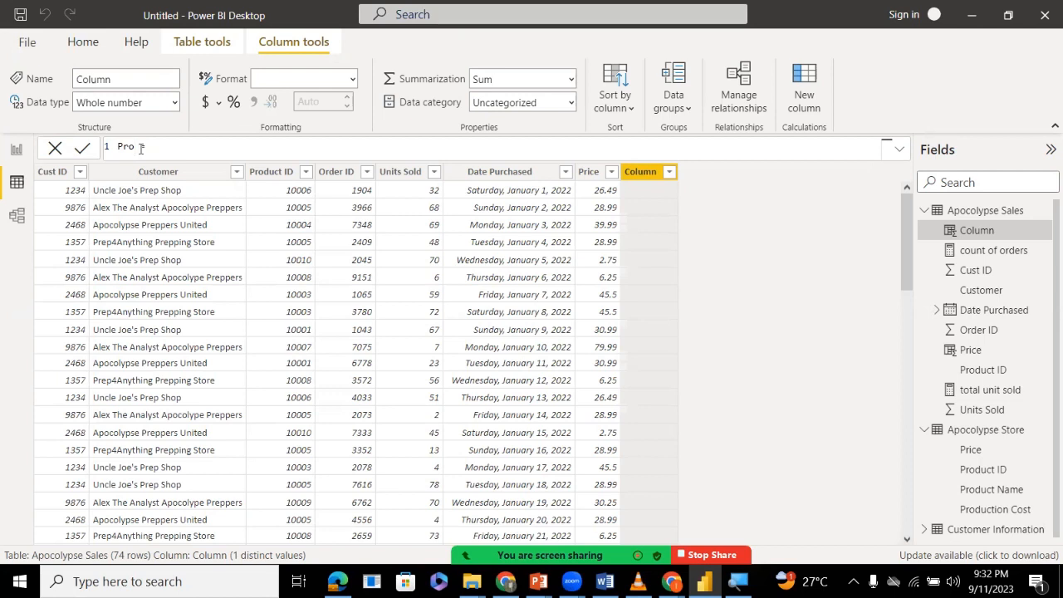
{"action": "type", "text": "d =uc"}
{"action": "type", "text": "tion"}
{"action": "type", "text": " cos"}
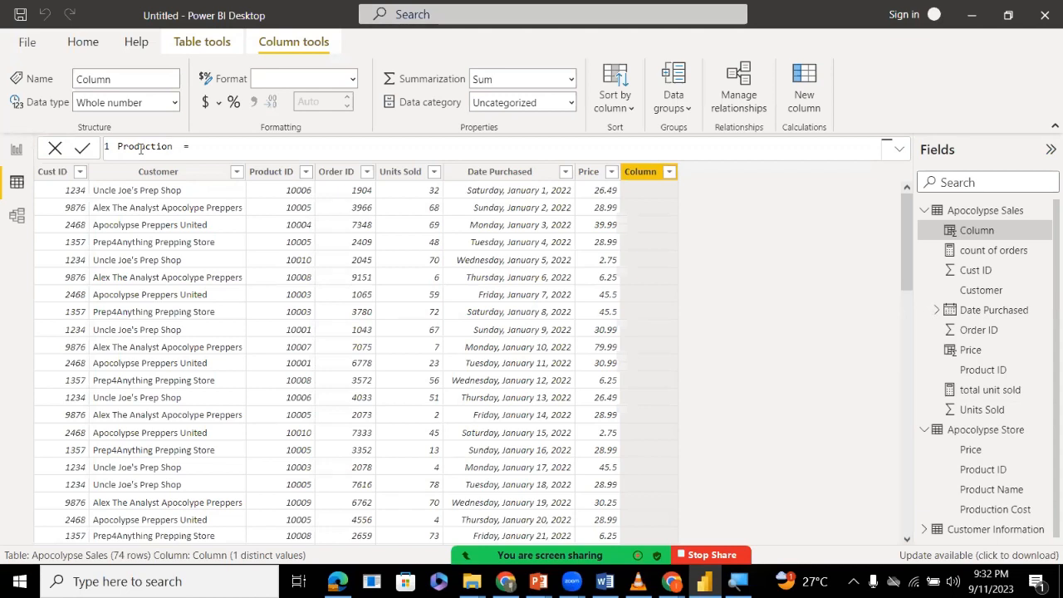
{"action": "type", "text": "t"}
Start the Production cost formula with the RELATED function.
{"action": "type", "text": "related"}
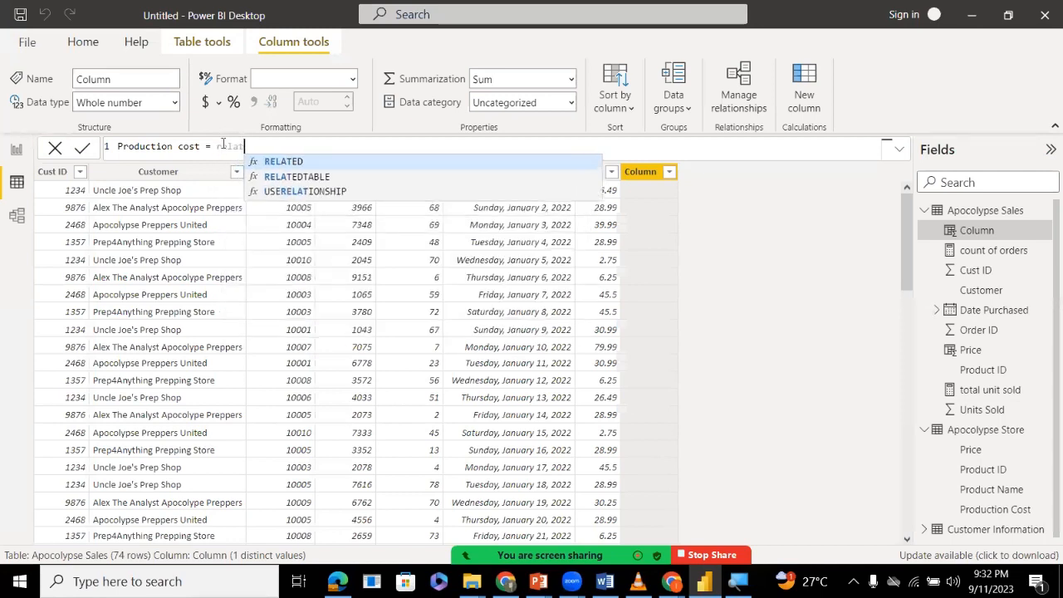
{"action": "left_click", "coordinate": [282, 162]}
{"action": "left_click", "coordinate": [290, 161]}
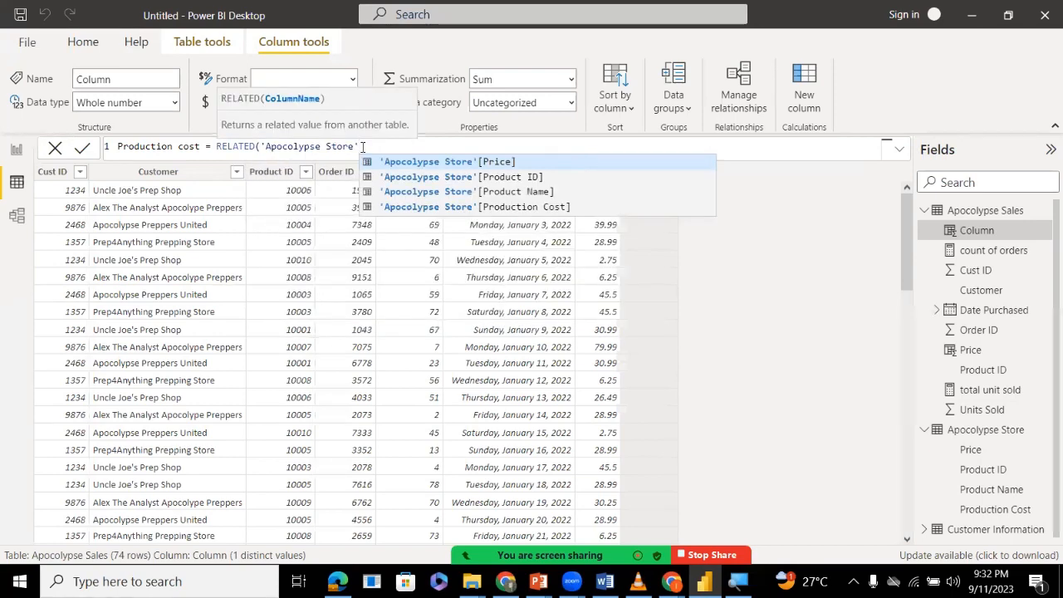
{"action": "key", "text": "BackSpace"}
{"action": "key", "text": "BackSpace"}
{"action": "key", "text": "BackSpace"}
{"action": "key", "text": "BackSpace"}
{"action": "key", "text": "BackSpace"}
{"action": "key", "text": "BackSpace"}
{"action": "key", "text": "BackSpace"}
{"action": "key", "text": "BackSpace"}
{"action": "key", "text": "BackSpace"}
{"action": "key", "text": "BackSpace"}
{"action": "key", "text": "BackSpace"}
{"action": "key", "text": "BackSpace"}
{"action": "key", "text": "BackSpace"}
{"action": "key", "text": "BackSpace"}
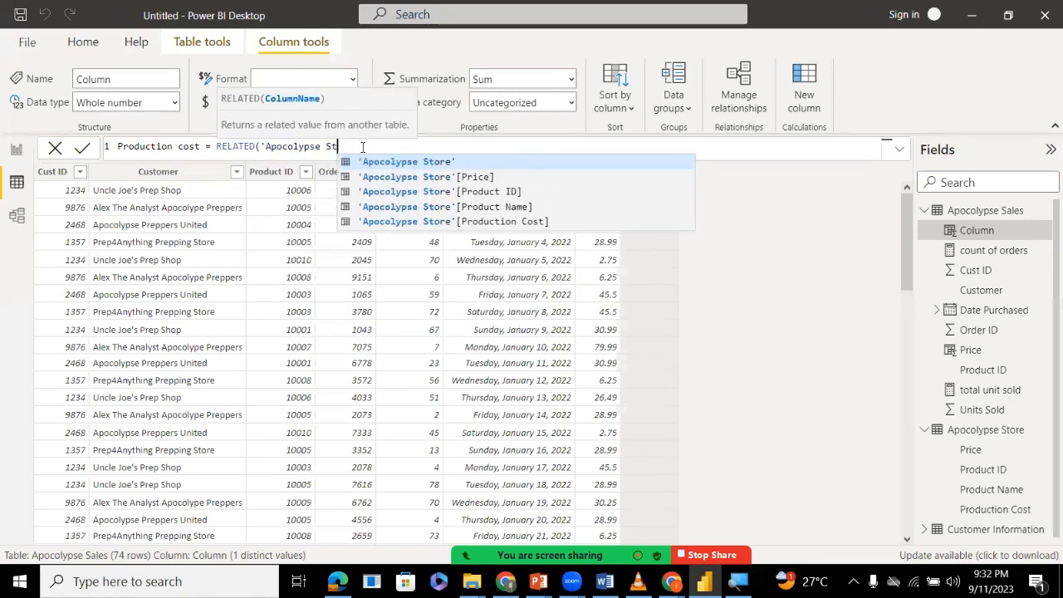
{"action": "key", "text": "BackSpace"}
{"action": "key", "text": "BackSpace"}
{"action": "key", "text": "BackSpace"}
{"action": "key", "text": "BackSpace"}
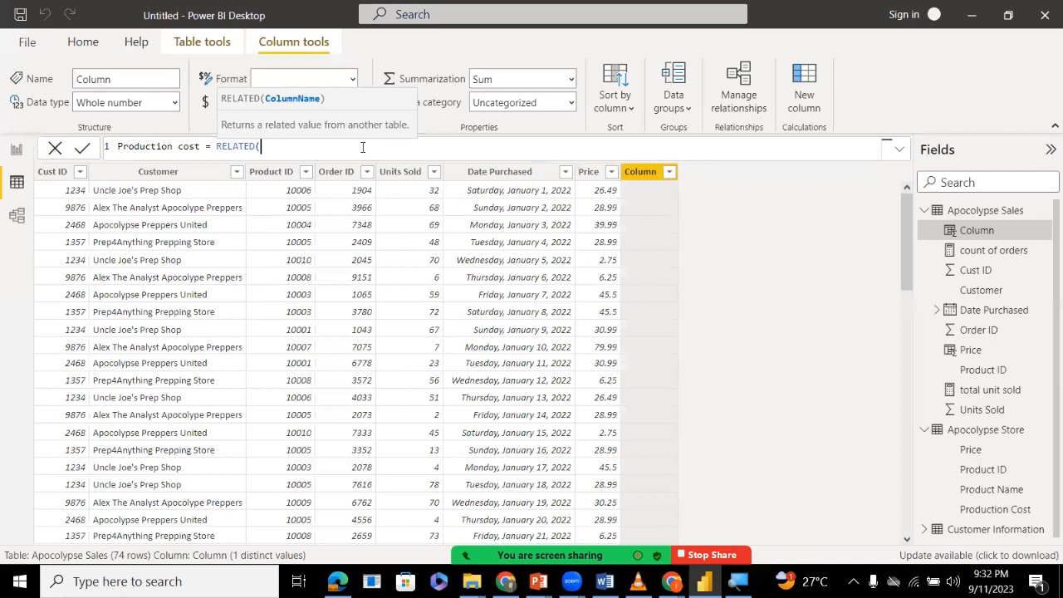
Complete the RELATED function with 'Apocolypse Store'[Production Cost] as its argument and commit the Production cost formula.
{"action": "type", "text": "apo"}
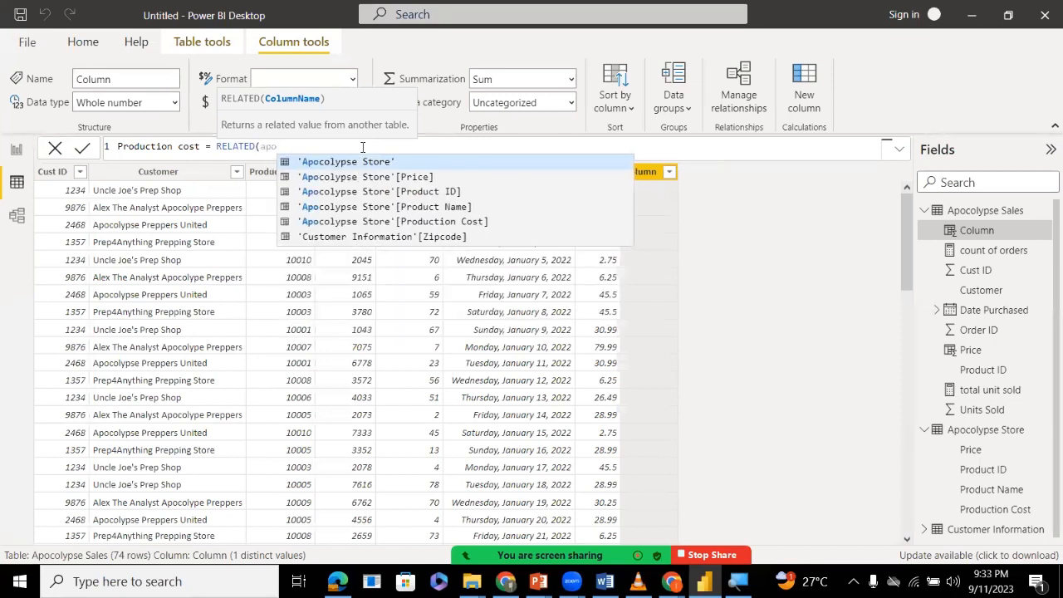
{"action": "key", "text": "Tab"}
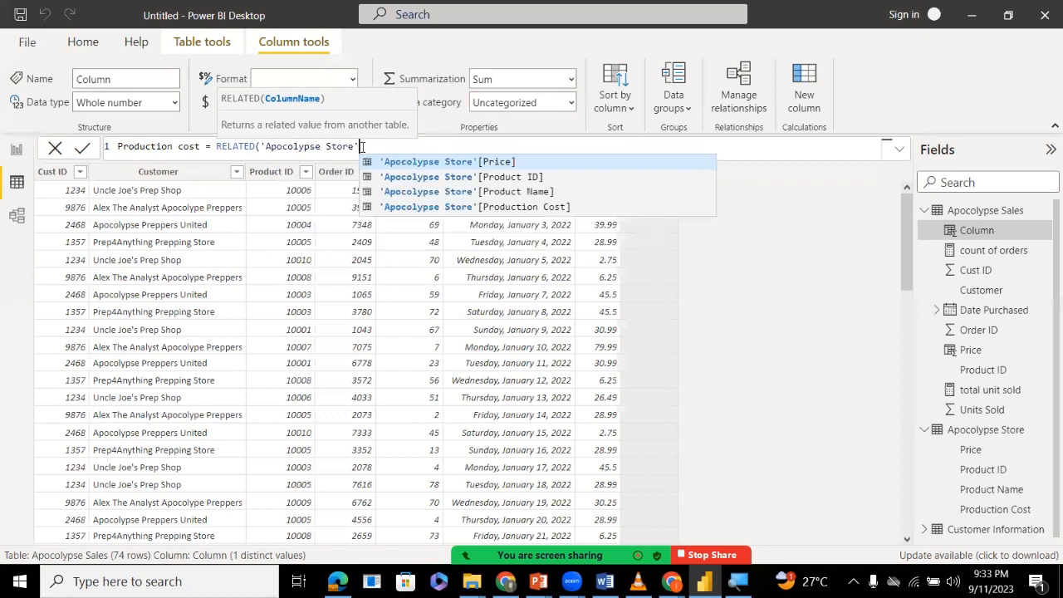
{"action": "key", "text": "Down"}
{"action": "key", "text": "Down"}
{"action": "key", "text": "Down"}
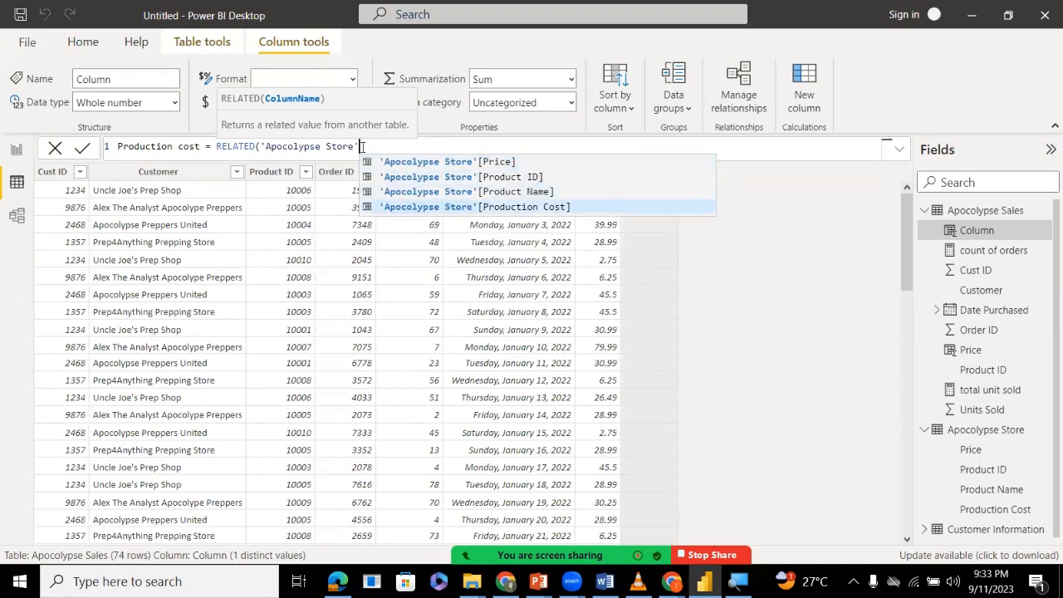
{"action": "key", "text": "Tab"}
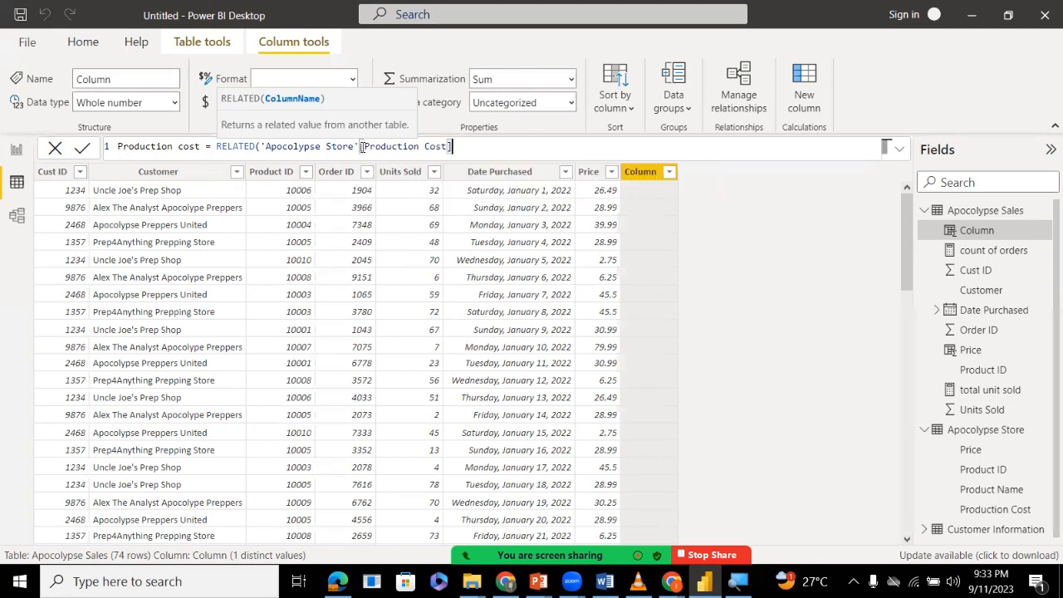
{"action": "type", "text": ")"}
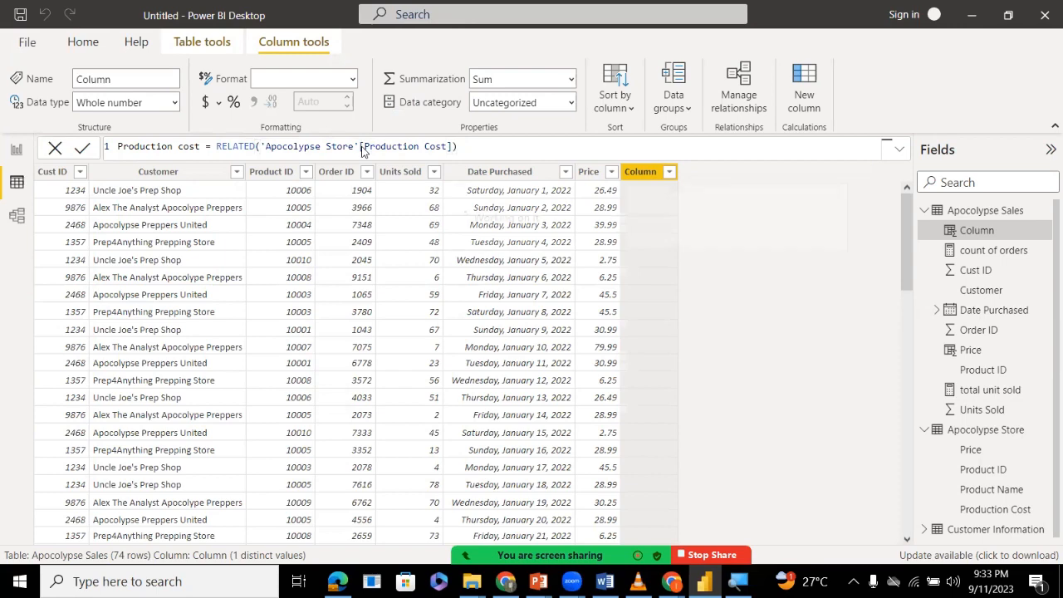
{"action": "key", "text": "Return"}
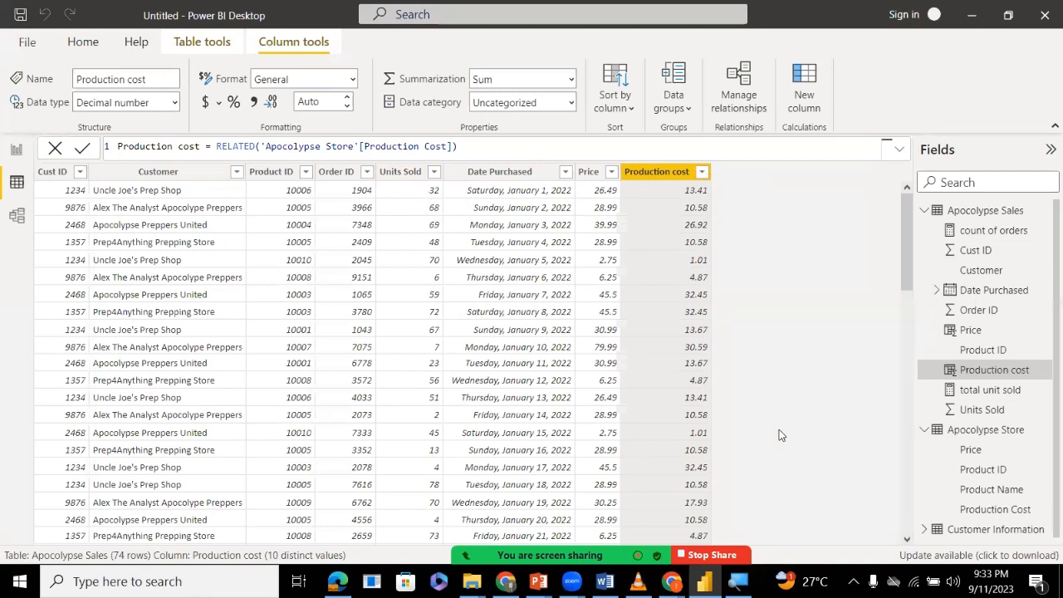
Add a new calculated column named Revenue to the Apocolypse Sales table.
{"action": "right_click", "coordinate": [979, 214]}
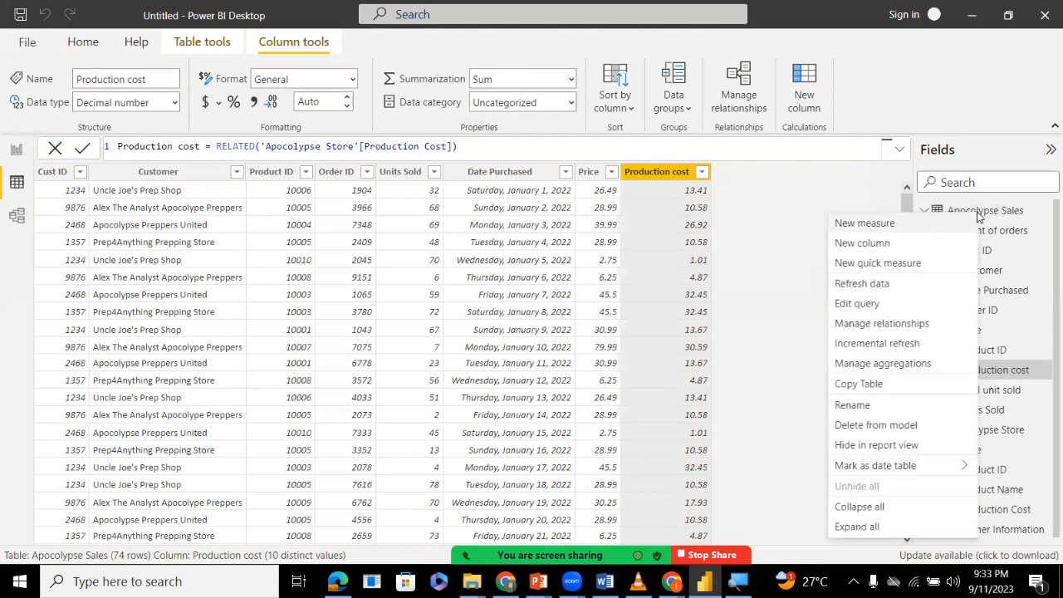
{"action": "left_click", "coordinate": [871, 245]}
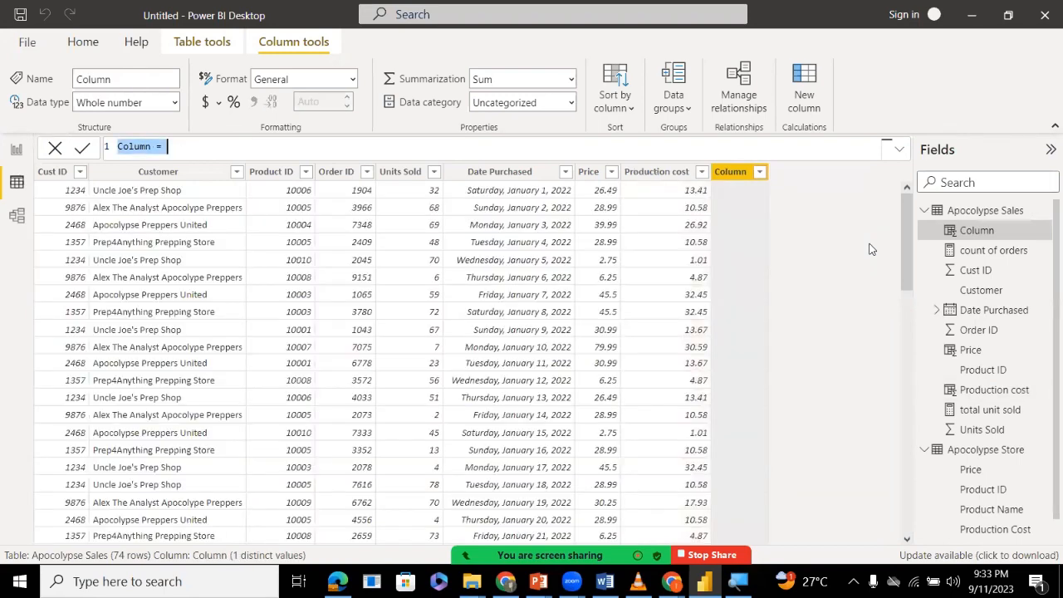
{"action": "double_click", "coordinate": [138, 147]}
{"action": "type", "text": "Reven"}
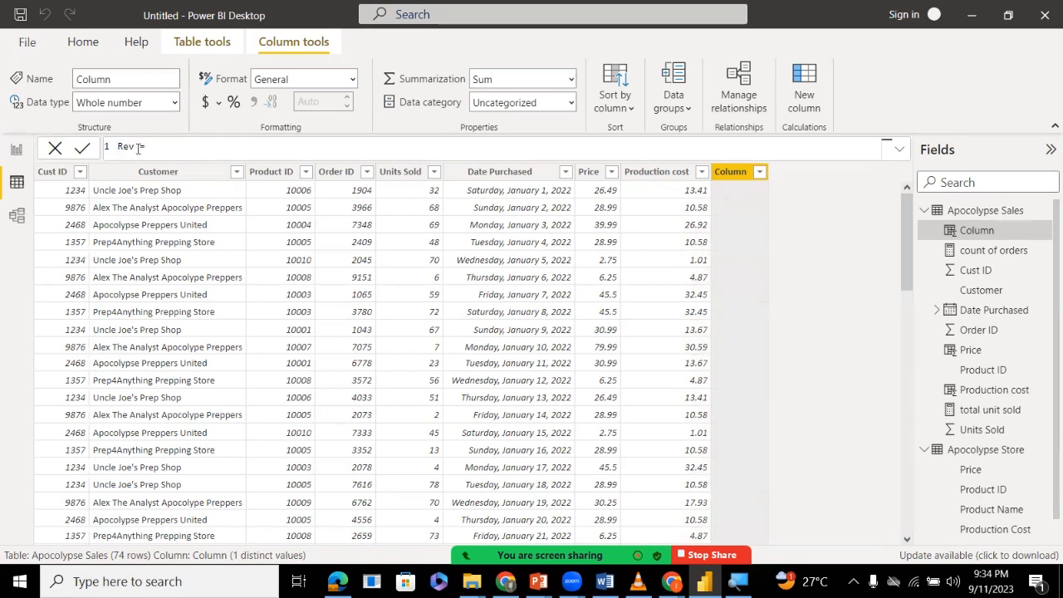
{"action": "type", "text": "ue"}
Set the Revenue column's formula to 'Apocolypse Sales'[Units Sold] and commit it.
{"action": "key", "text": "End"}
{"action": "type", "text": "un"}
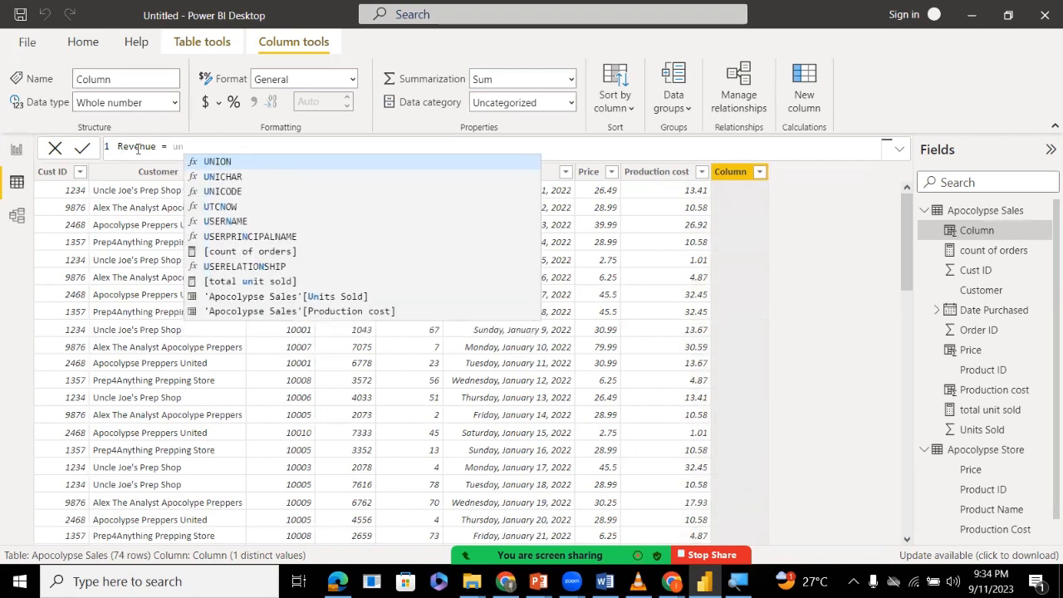
{"action": "key", "text": "Down"}
{"action": "key", "text": "Down"}
{"action": "key", "text": "Down"}
{"action": "key", "text": "Down"}
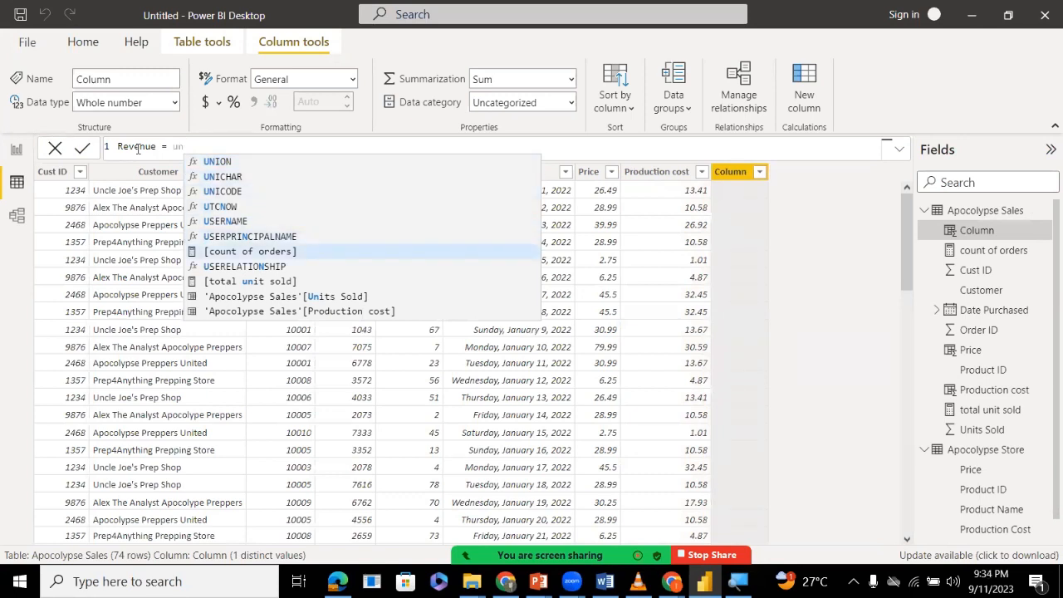
{"action": "type", "text": "it"}
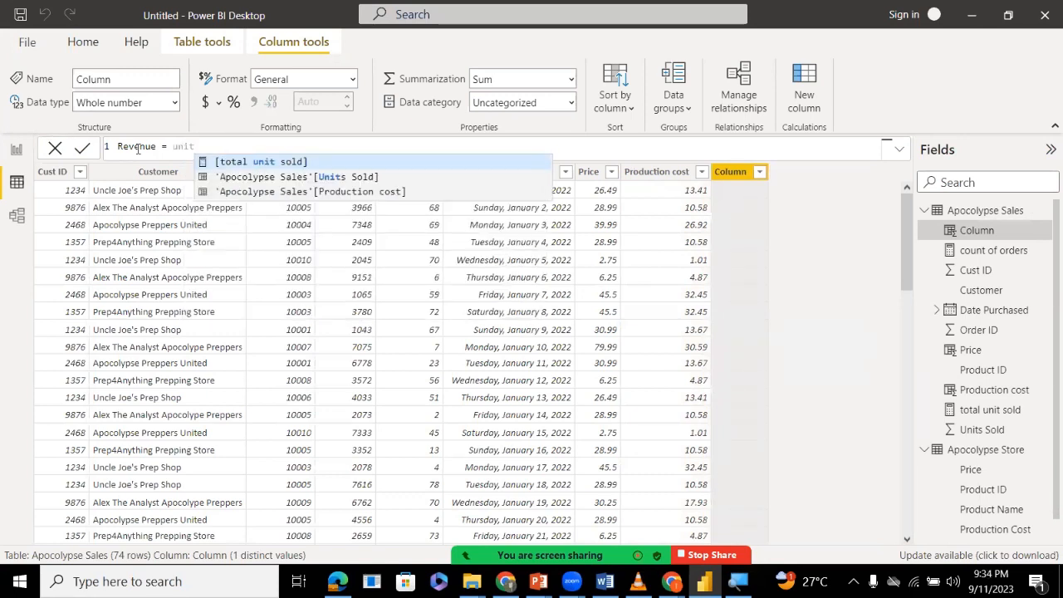
{"action": "key", "text": "Down"}
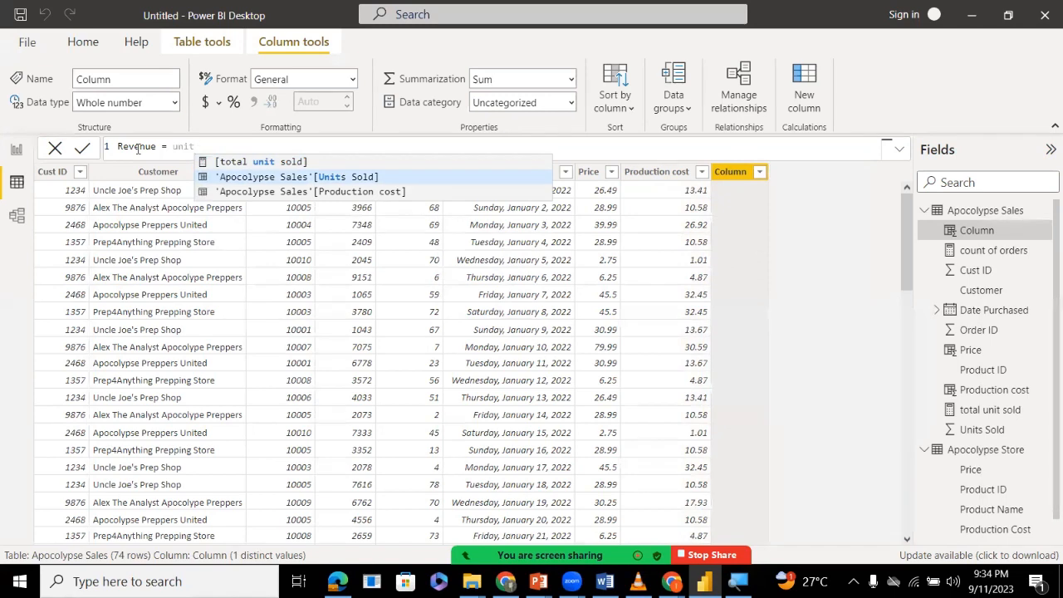
{"action": "key", "text": "Tab"}
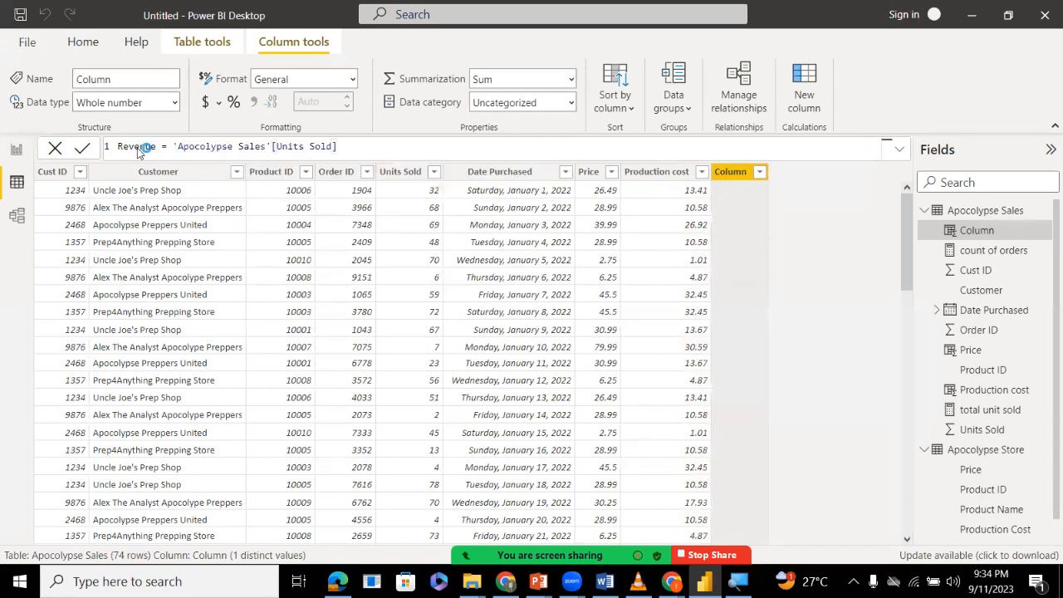
{"action": "key", "text": "Return"}
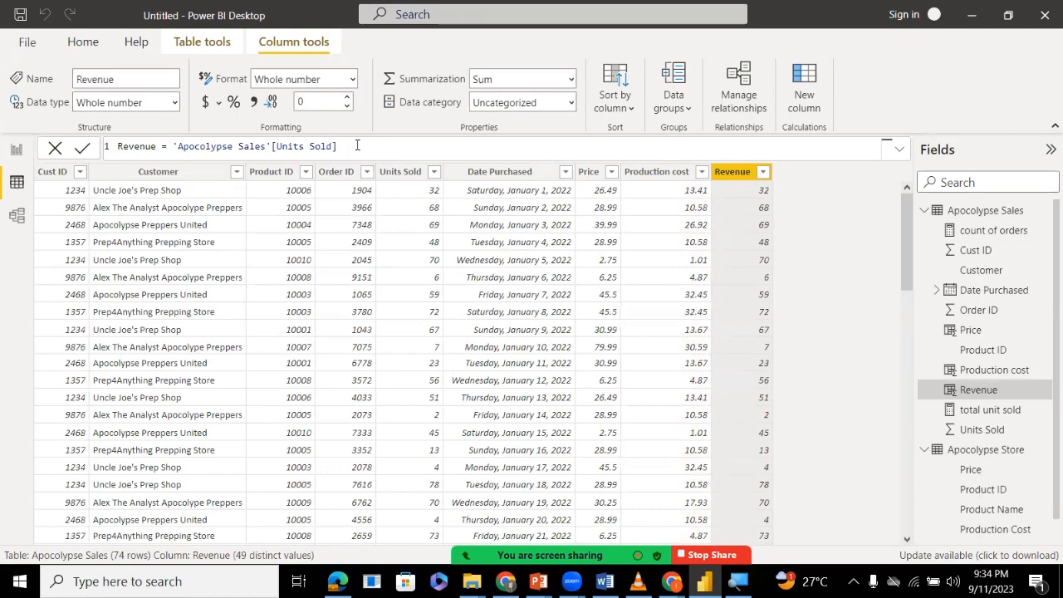
Extend the Revenue formula by multiplying Units Sold by 'Apocolypse Sales'[Price].
{"action": "type", "text": "* pr"}
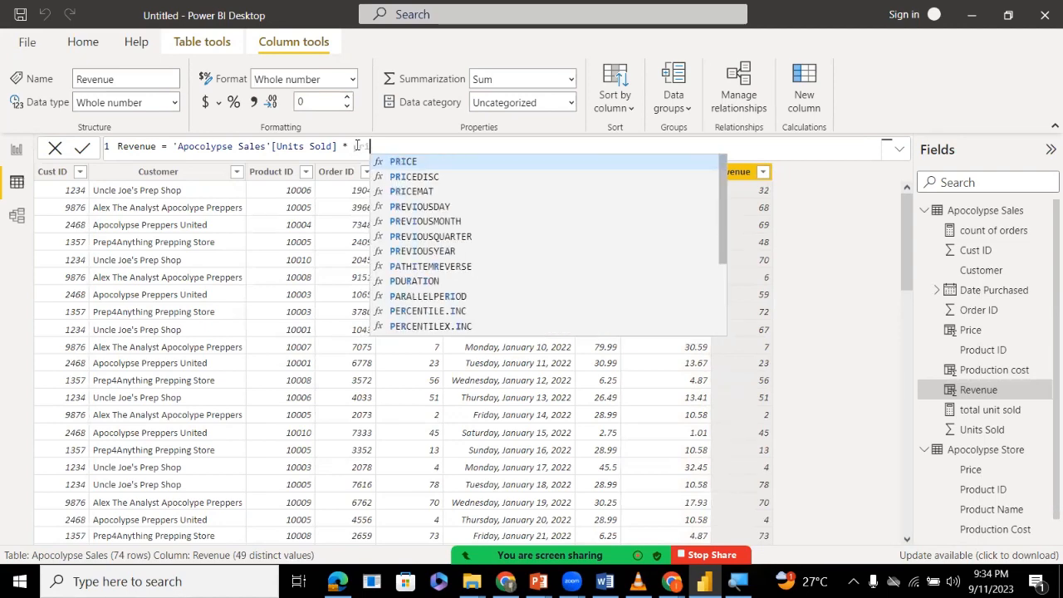
{"action": "key", "text": "BackSpace"}
{"action": "key", "text": "BackSpace"}
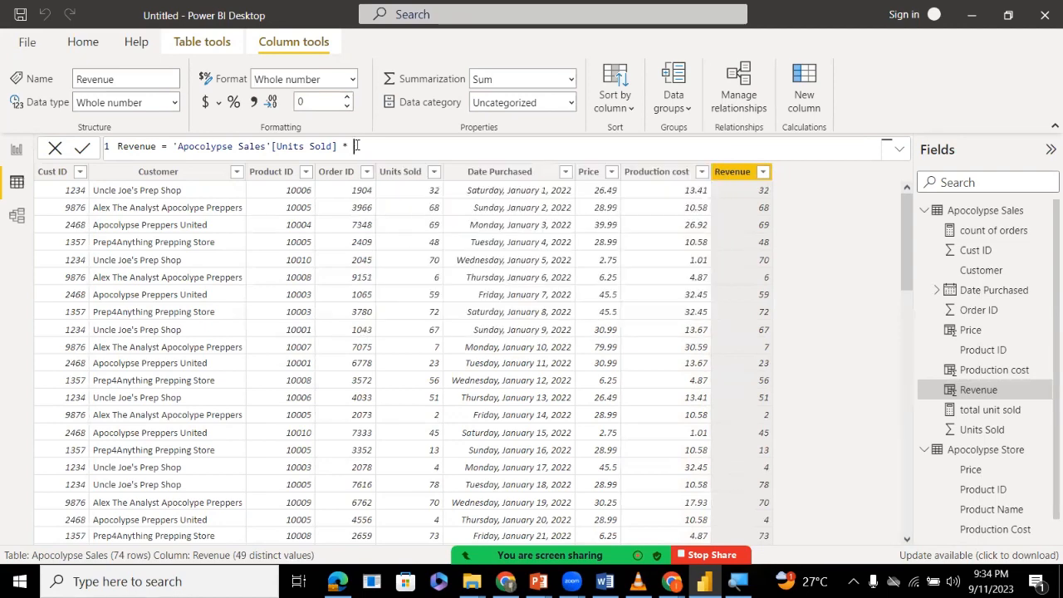
{"action": "type", "text": "ap"}
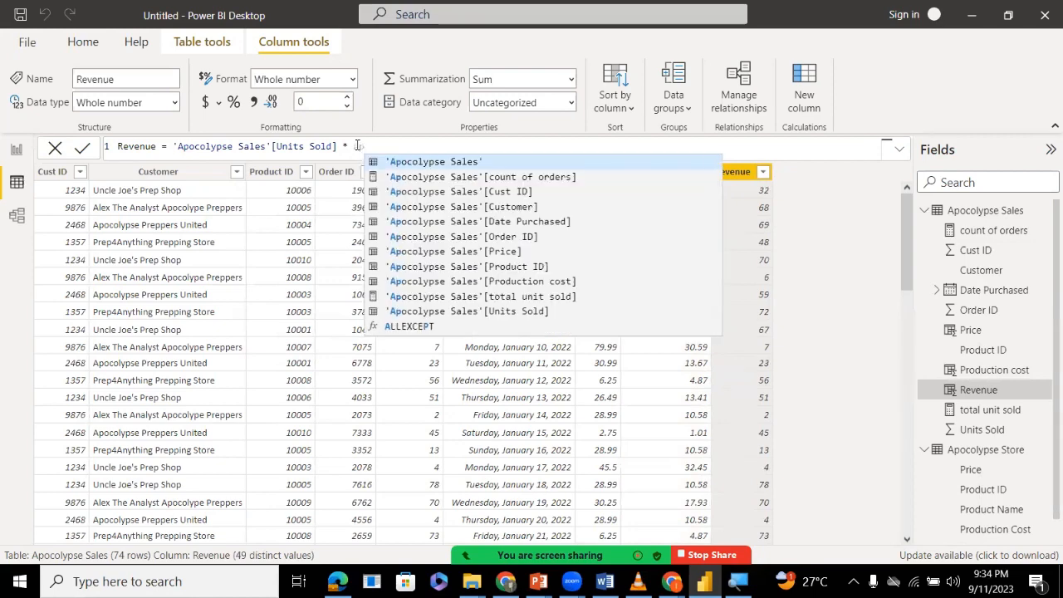
{"action": "key", "text": "Down"}
{"action": "key", "text": "Down"}
{"action": "key", "text": "Down"}
{"action": "key", "text": "Down"}
{"action": "key", "text": "Down"}
{"action": "key", "text": "Down"}
{"action": "key", "text": "Down"}
{"action": "key", "text": "Down"}
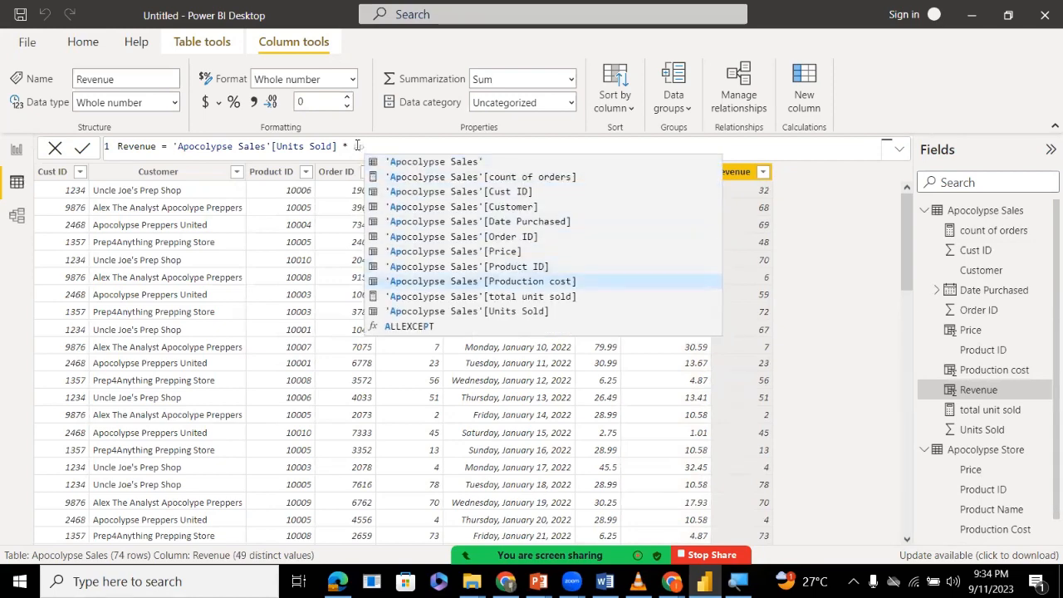
{"action": "key", "text": "Up"}
{"action": "key", "text": "Up"}
{"action": "key", "text": "Tab"}
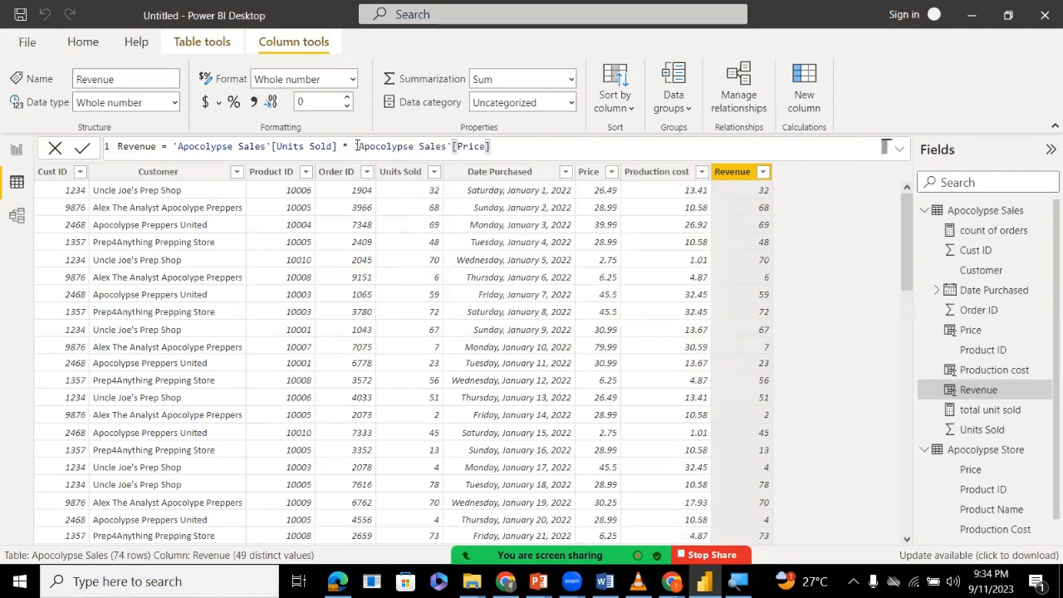
Subtract 'Apocolypse Sales'[Production cost] from the product in the Revenue formula and commit it.
{"action": "type", "text": "- ap"}
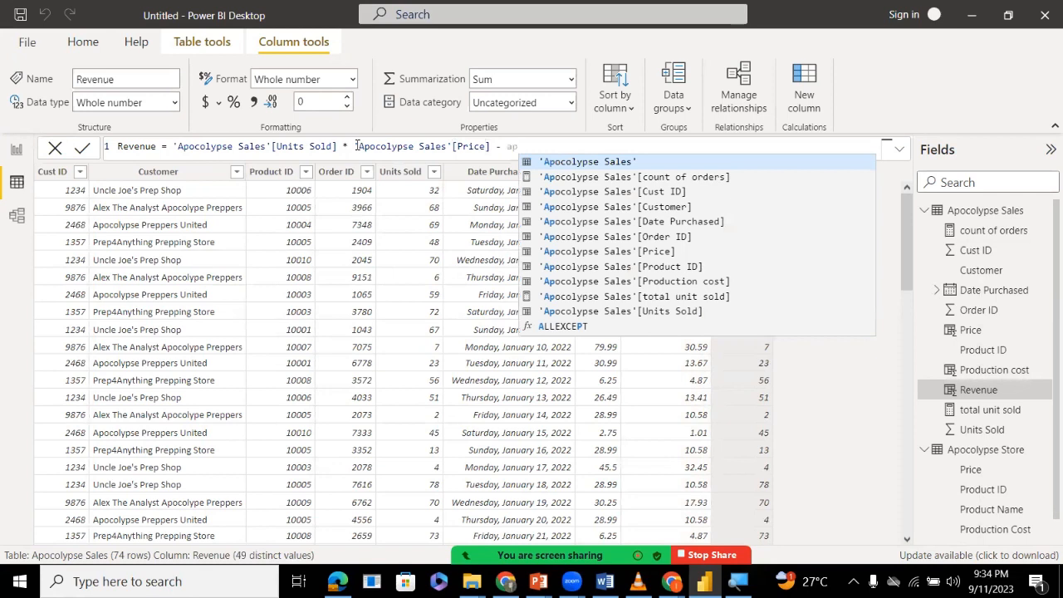
{"action": "key", "text": "Down"}
{"action": "key", "text": "Down"}
{"action": "key", "text": "Down"}
{"action": "key", "text": "Down"}
{"action": "key", "text": "Down"}
{"action": "key", "text": "Down"}
{"action": "key", "text": "Down"}
{"action": "key", "text": "Down"}
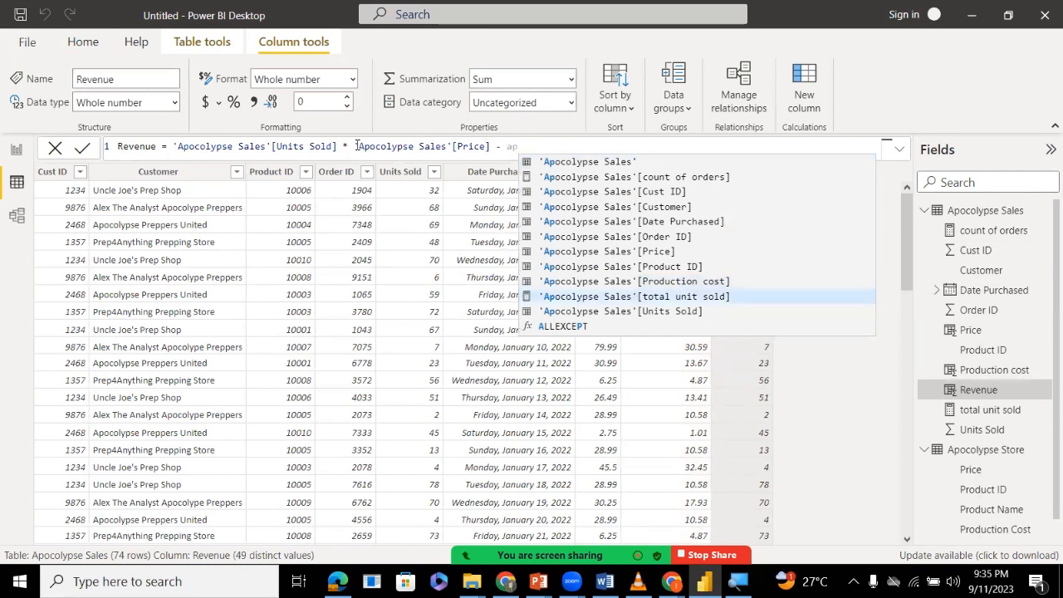
{"action": "key", "text": "Tab"}
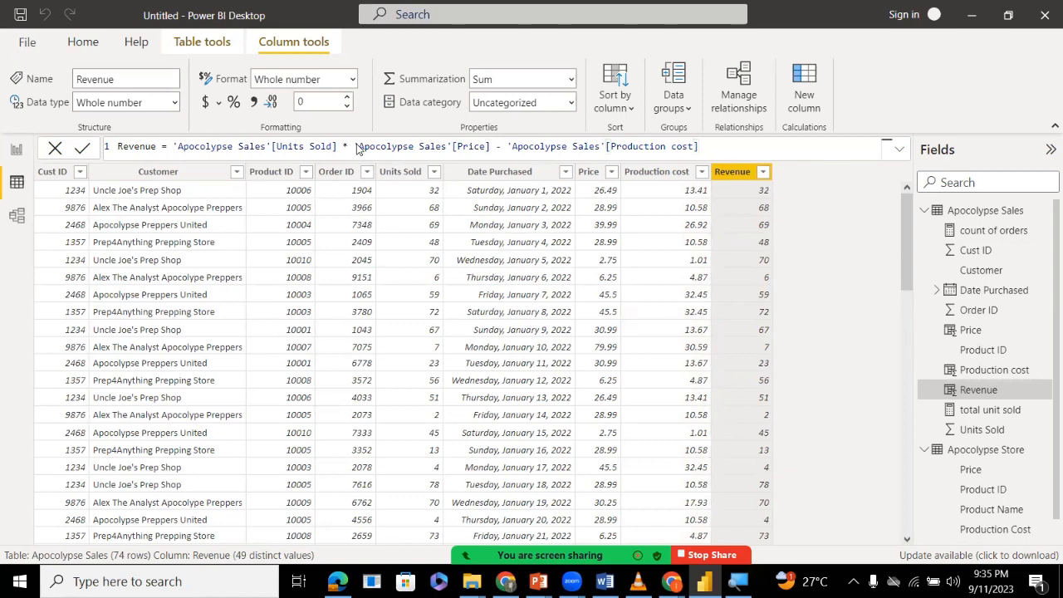
{"action": "key", "text": "Return"}
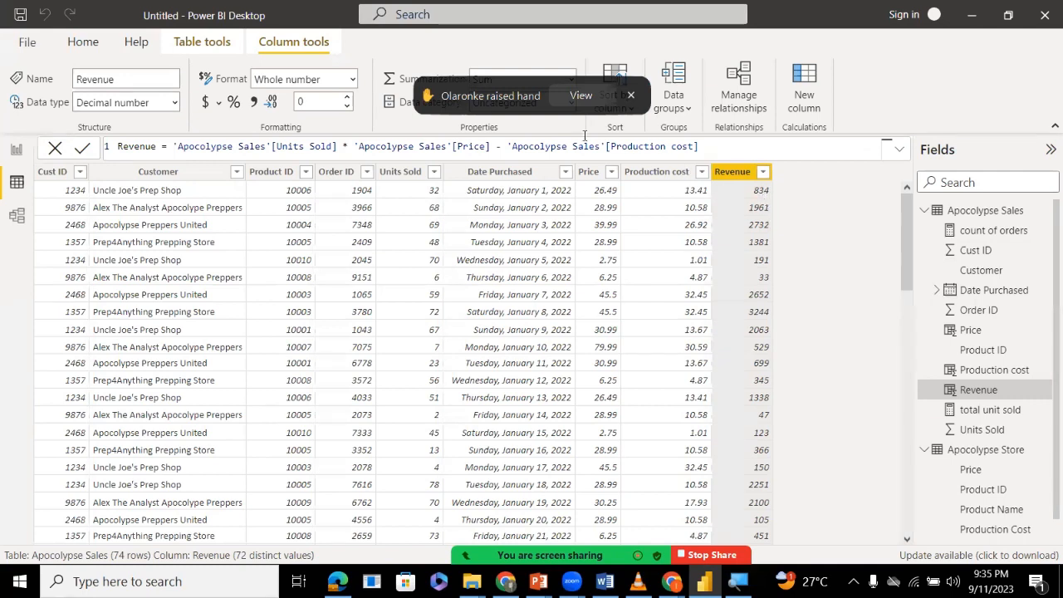
Check the raised hand in the meeting's participants list and minimize the list.
{"action": "left_click", "coordinate": [582, 96]}
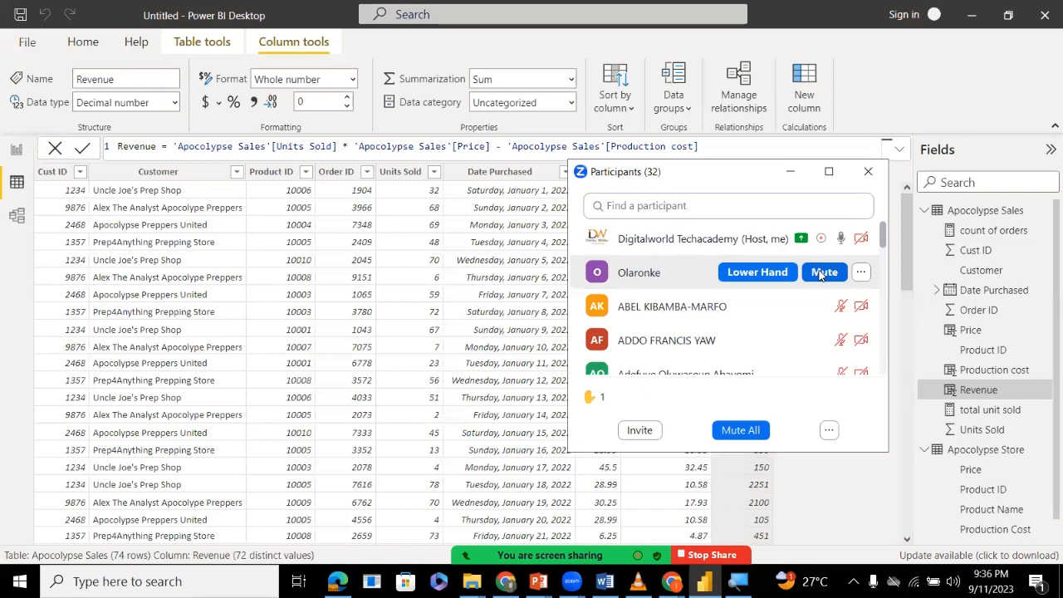
{"action": "left_click", "coordinate": [787, 170]}
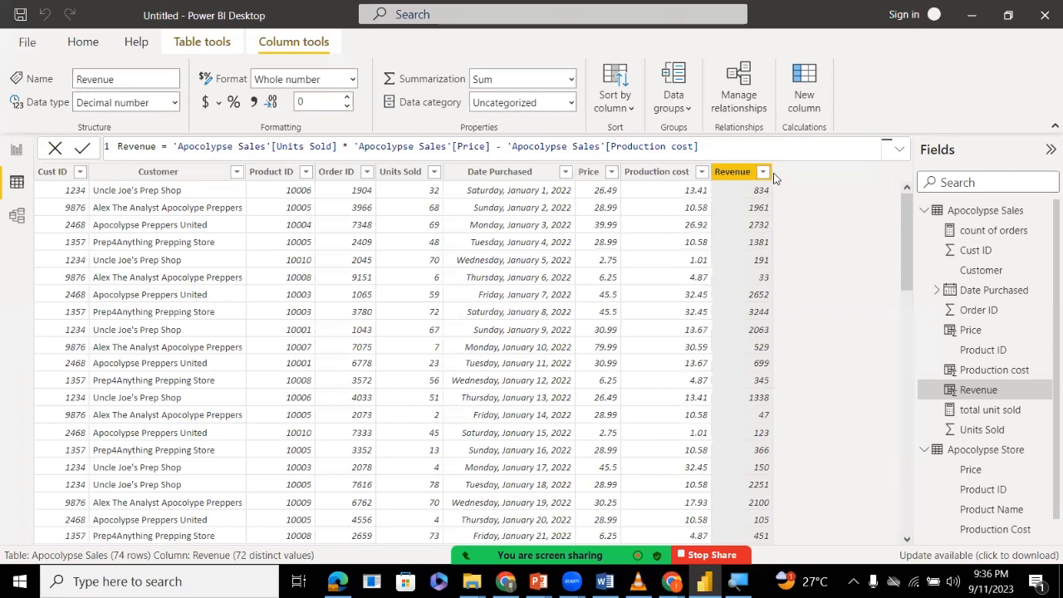
Remove the Production cost subtraction from the Revenue formula and commit it as Units Sold times Price.
{"action": "left_click", "coordinate": [710, 146]}
{"action": "key", "text": "BackSpace"}
{"action": "key", "text": "BackSpace"}
{"action": "key", "text": "BackSpace"}
{"action": "key", "text": "BackSpace"}
{"action": "key", "text": "BackSpace"}
{"action": "key", "text": "BackSpace"}
{"action": "key", "text": "BackSpace"}
{"action": "key", "text": "BackSpace"}
{"action": "key", "text": "BackSpace"}
{"action": "key", "text": "BackSpace"}
{"action": "key", "text": "BackSpace"}
{"action": "key", "text": "BackSpace"}
{"action": "key", "text": "BackSpace"}
{"action": "key", "text": "BackSpace"}
{"action": "key", "text": "BackSpace"}
{"action": "key", "text": "BackSpace"}
{"action": "key", "text": "BackSpace"}
{"action": "key", "text": "BackSpace"}
{"action": "key", "text": "BackSpace"}
{"action": "key", "text": "BackSpace"}
{"action": "key", "text": "BackSpace"}
{"action": "key", "text": "BackSpace"}
{"action": "key", "text": "BackSpace"}
{"action": "key", "text": "BackSpace"}
{"action": "key", "text": "BackSpace"}
{"action": "key", "text": "BackSpace"}
{"action": "key", "text": "BackSpace"}
{"action": "key", "text": "BackSpace"}
{"action": "key", "text": "BackSpace"}
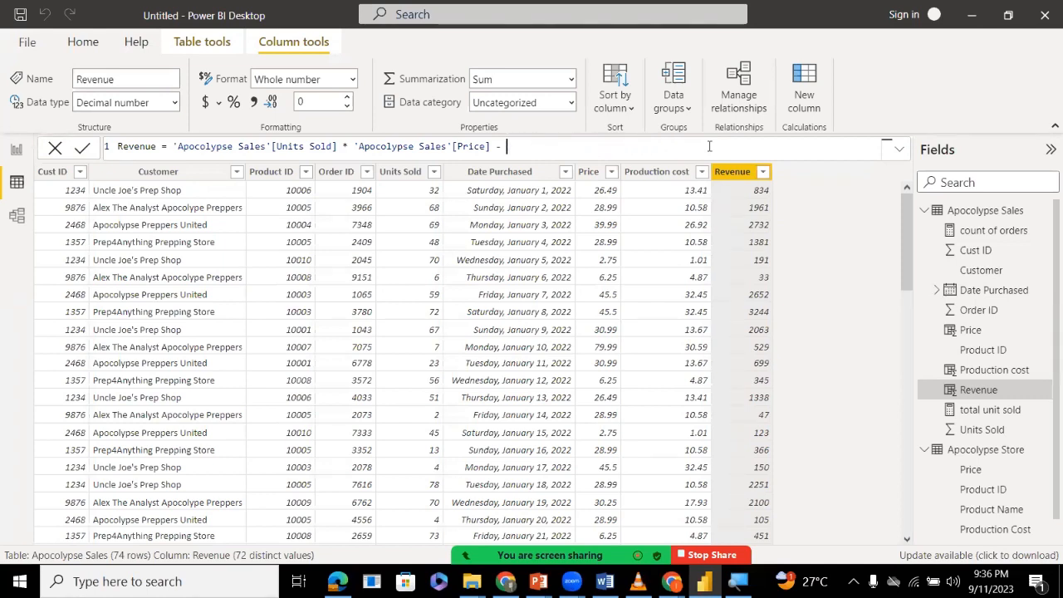
{"action": "key", "text": "BackSpace"}
{"action": "key", "text": "BackSpace"}
{"action": "key", "text": "BackSpace"}
{"action": "key", "text": "Return"}
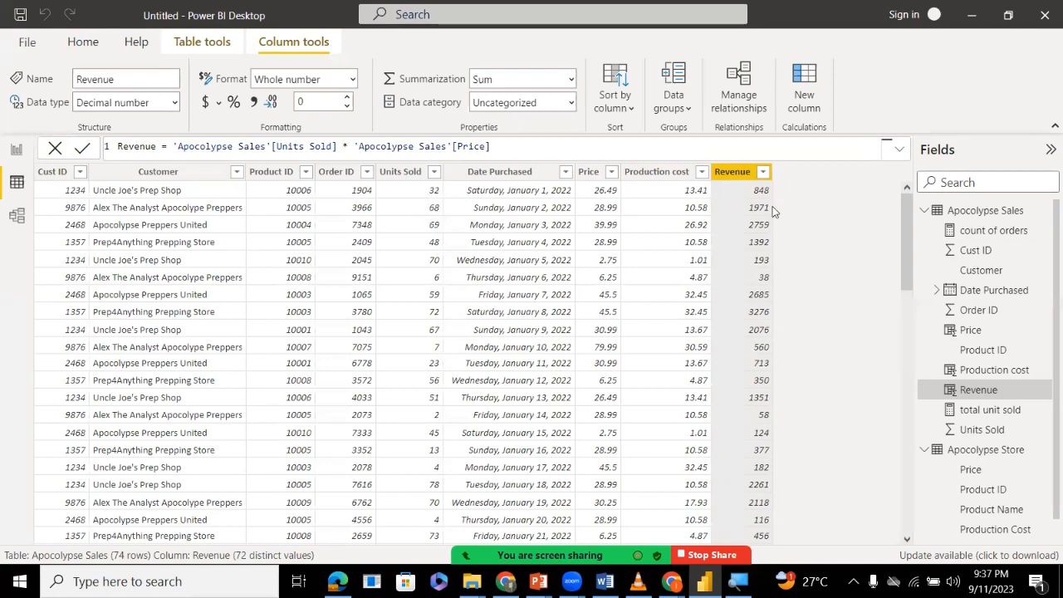
Switch to the report view and read the new message in the meeting chat.
{"action": "left_click", "coordinate": [14, 154]}
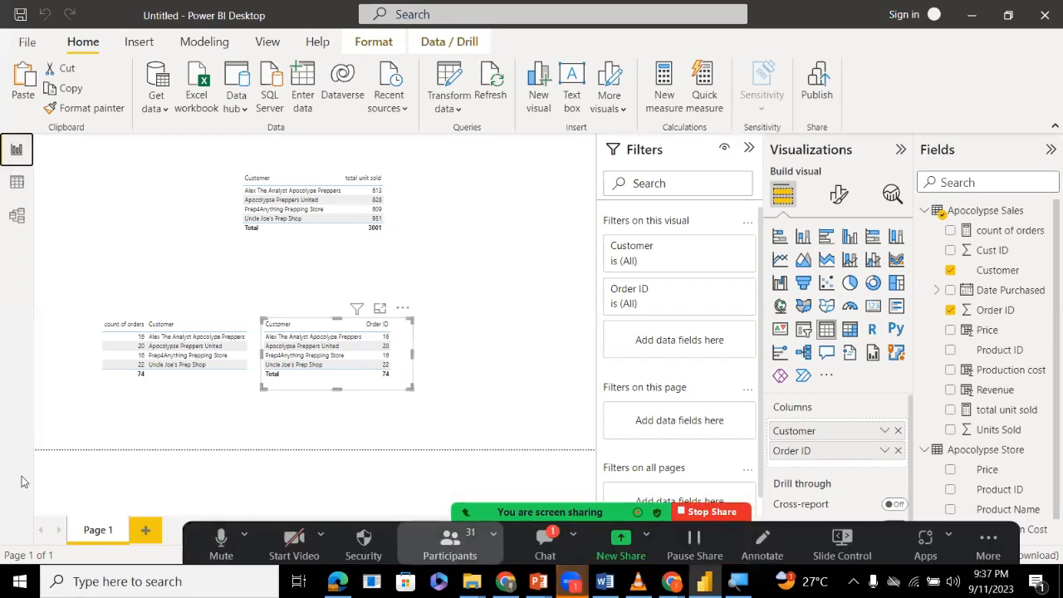
{"action": "left_click", "coordinate": [544, 540]}
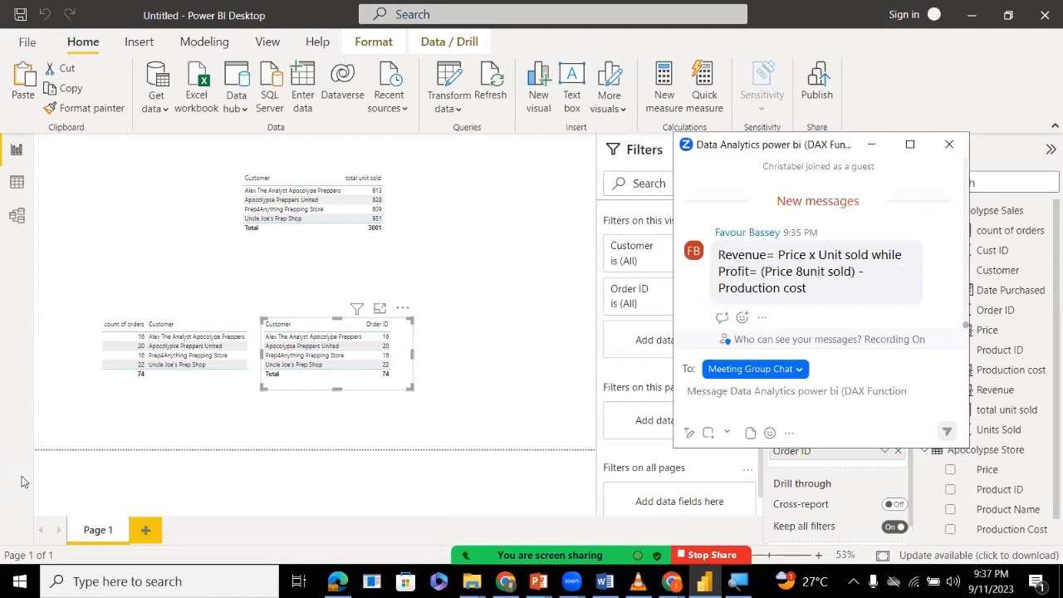
{"action": "left_click", "coordinate": [871, 144]}
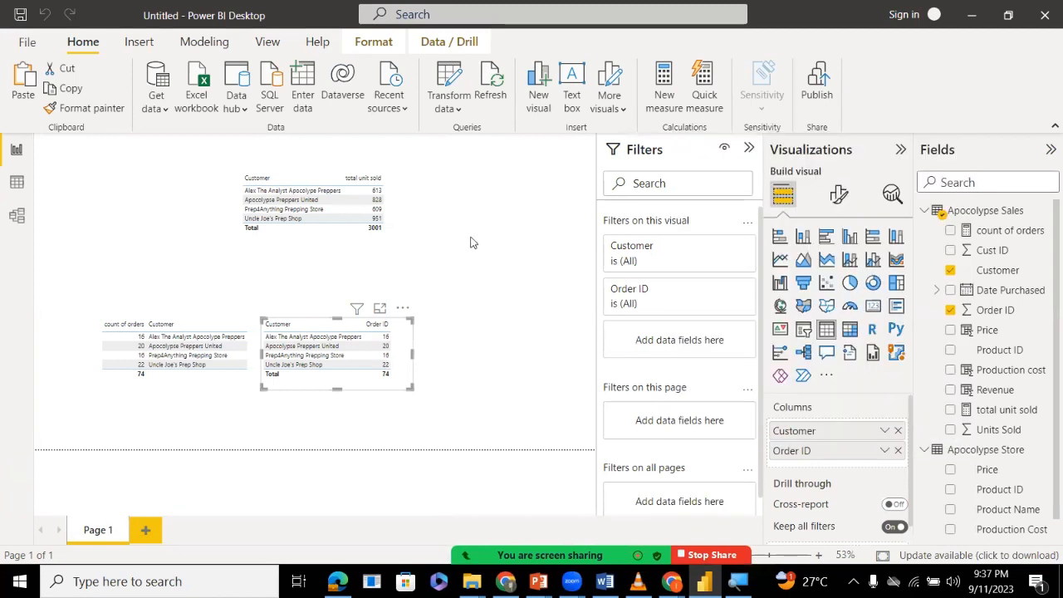
Create a new measure in the Apocolypse Sales table and name it Total Revenue.
{"action": "left_click", "coordinate": [470, 243]}
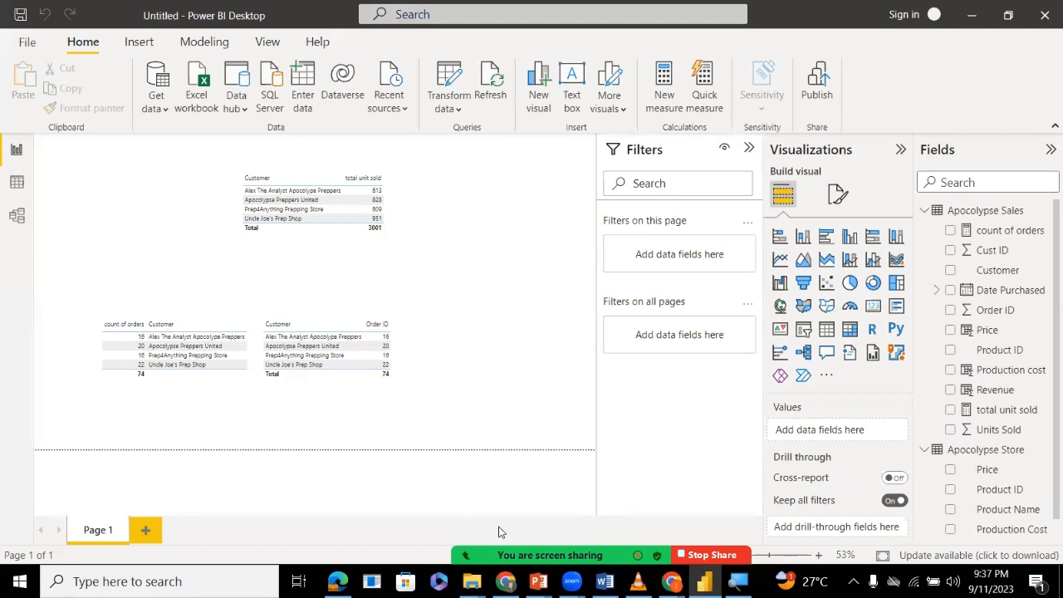
{"action": "mouse_move", "coordinate": [498, 532]}
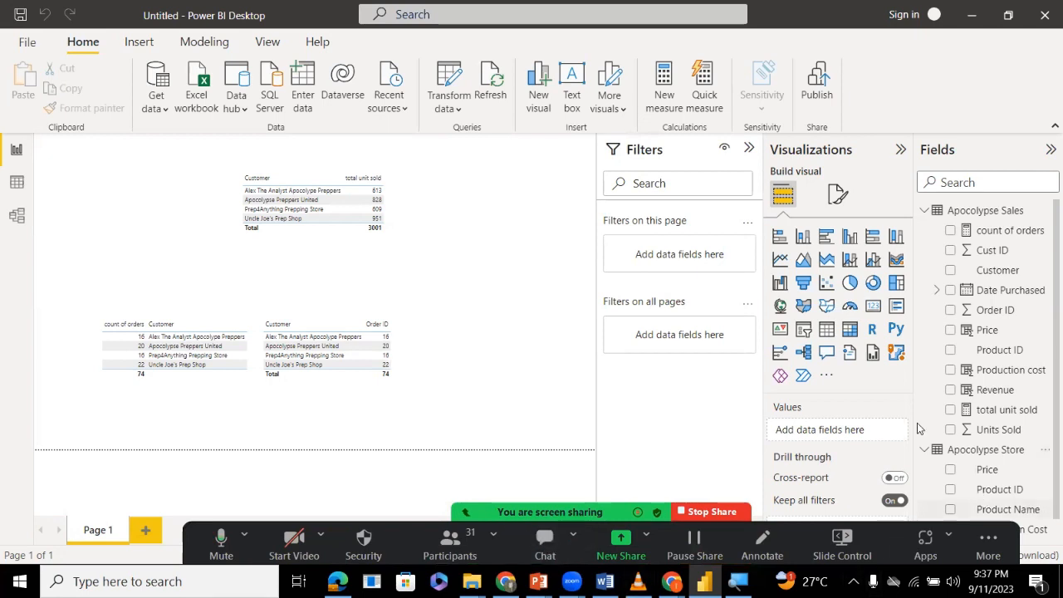
{"action": "right_click", "coordinate": [987, 395]}
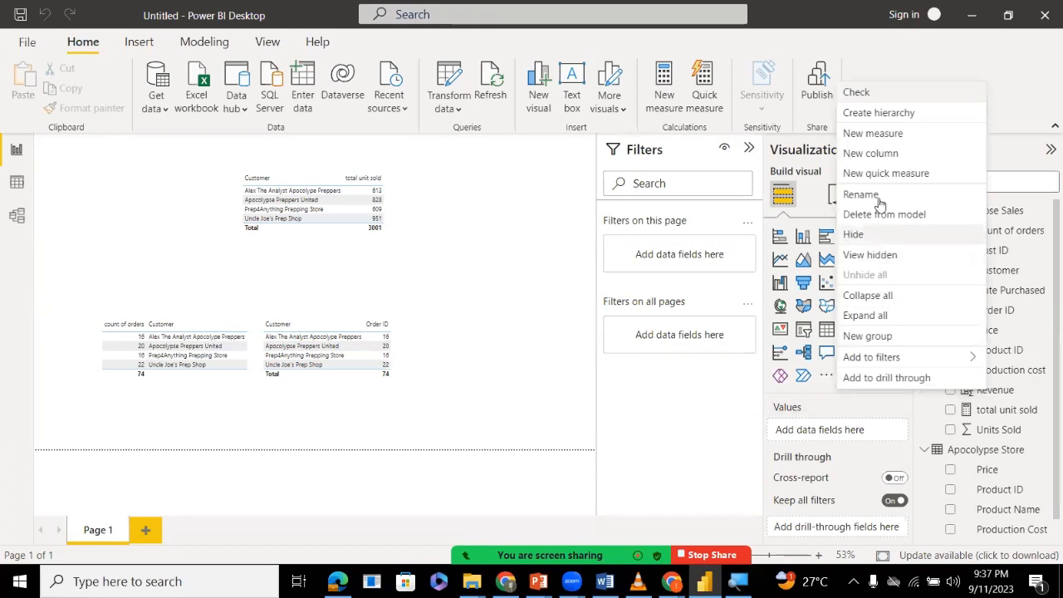
{"action": "left_click", "coordinate": [877, 136]}
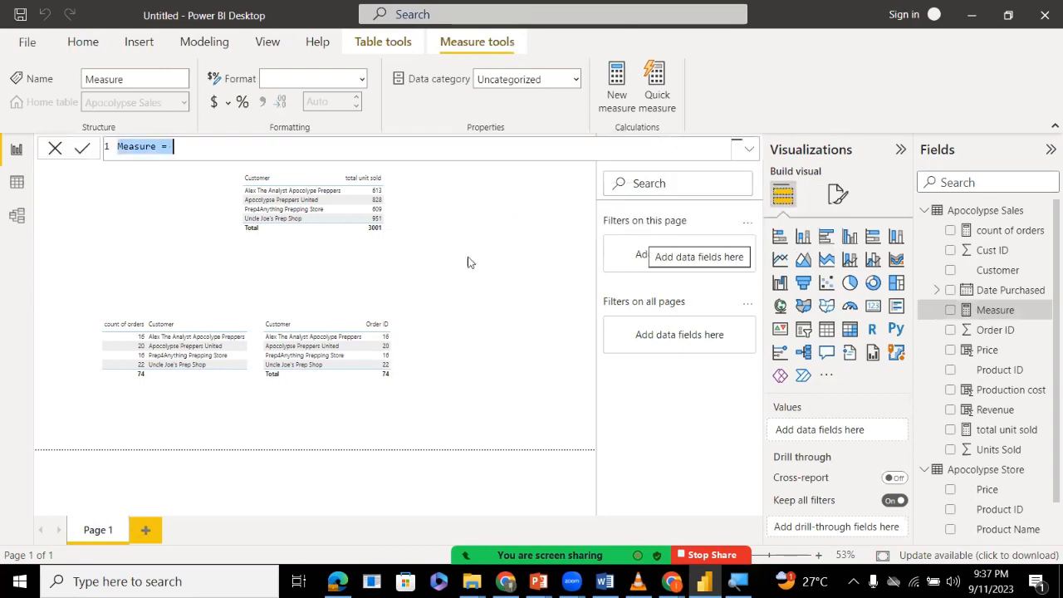
{"action": "left_click", "coordinate": [140, 146]}
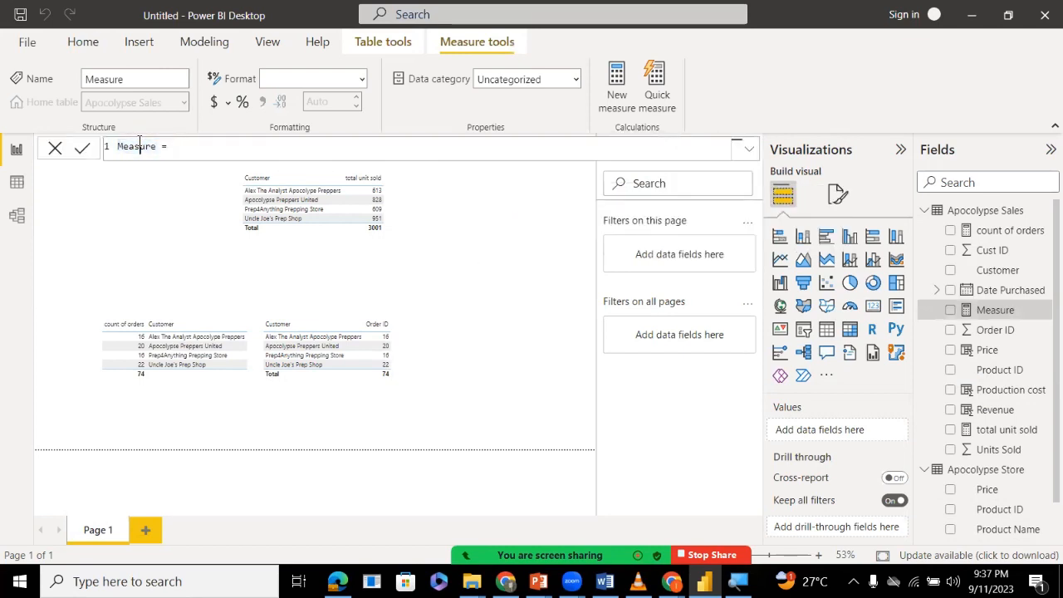
{"action": "double_click", "coordinate": [140, 146]}
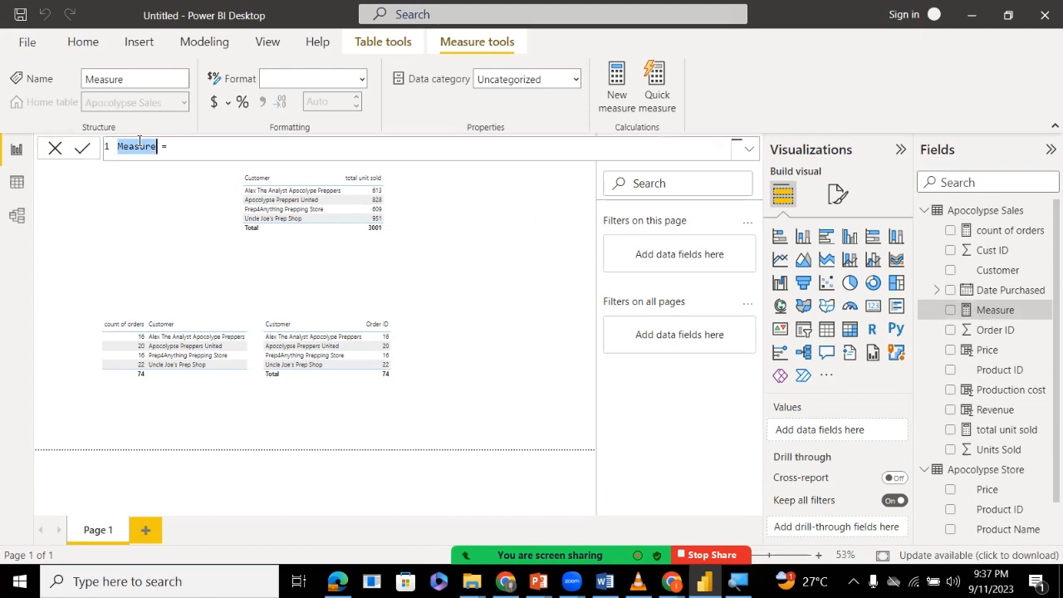
{"action": "key", "text": "BackSpace"}
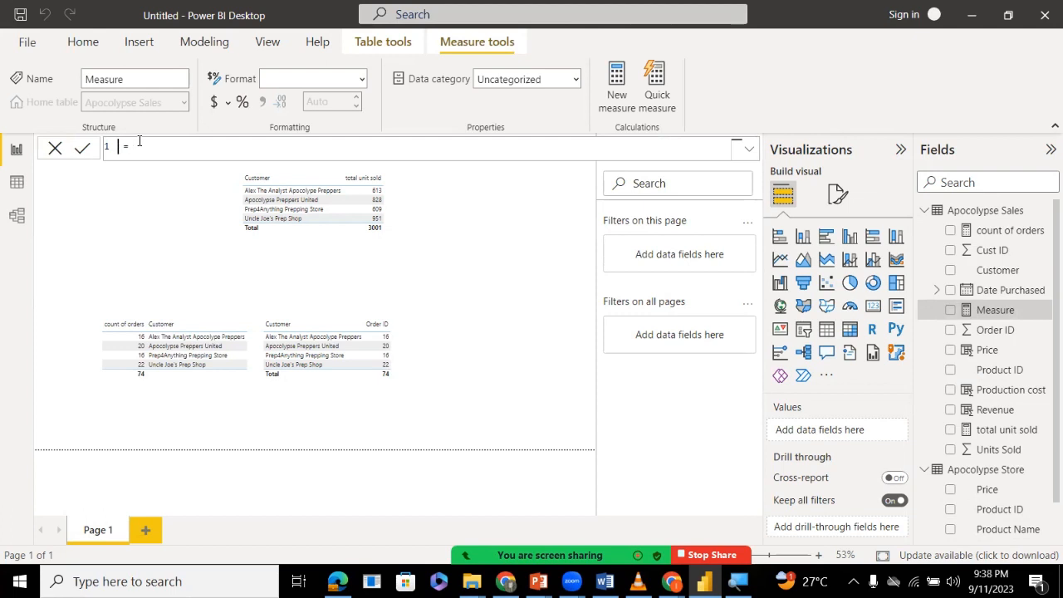
{"action": "type", "text": "Total Revenue"}
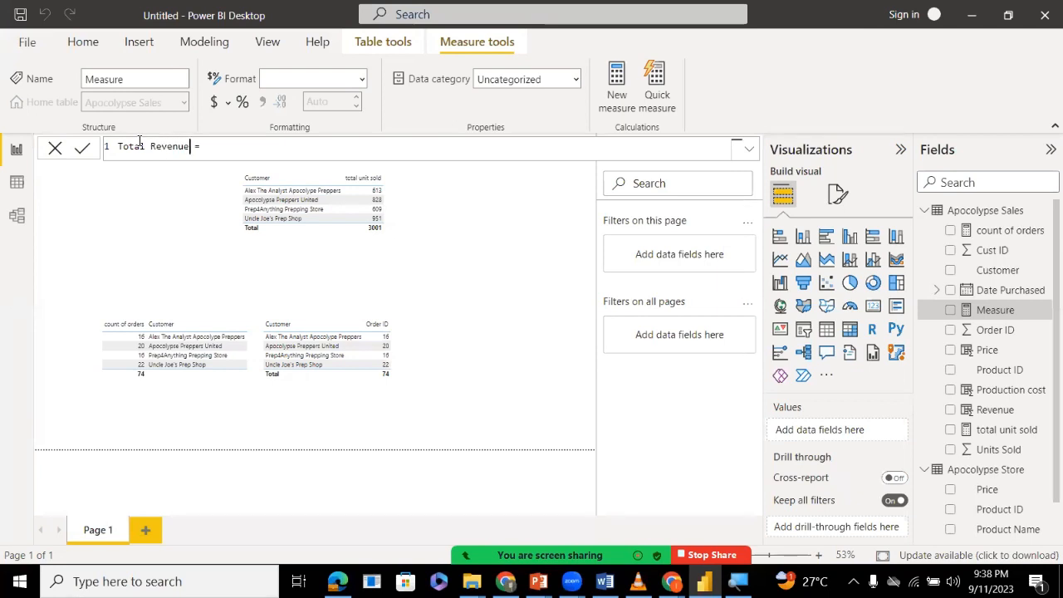
Start the Total Revenue formula with the SUM function and clear the bare Apocolypse Sales table reference from its argument.
{"action": "left_click", "coordinate": [267, 154]}
{"action": "type", "text": "sum"}
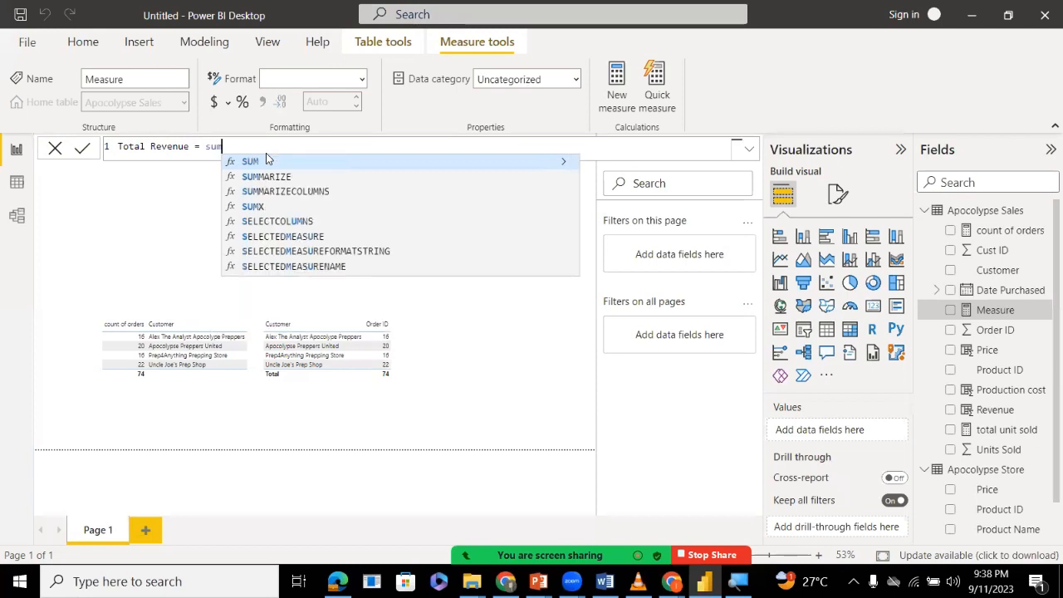
{"action": "left_click", "coordinate": [266, 161]}
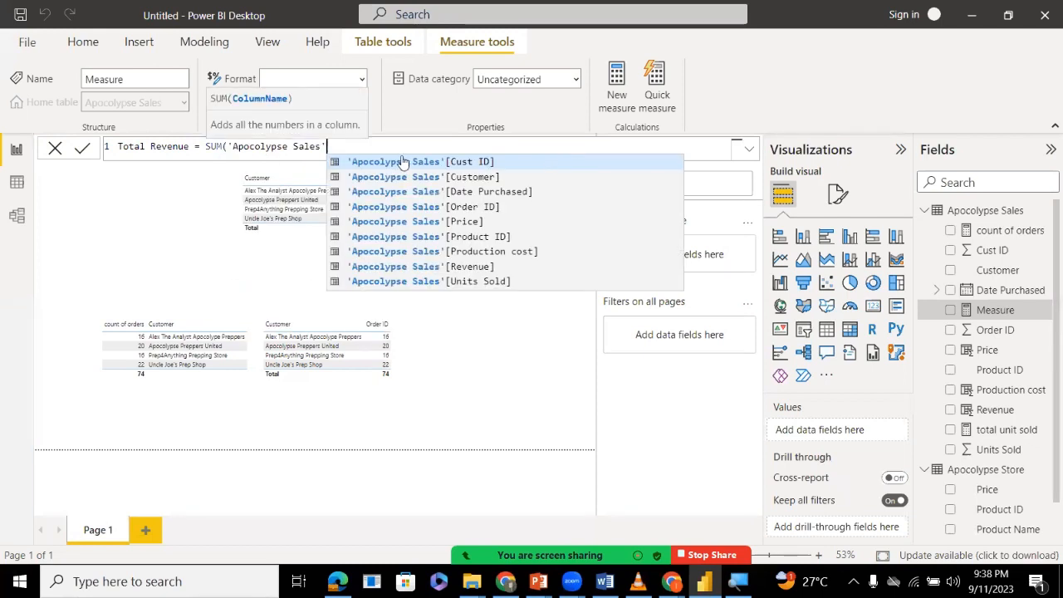
{"action": "key", "text": "BackSpace"}
{"action": "key", "text": "BackSpace"}
{"action": "key", "text": "BackSpace"}
{"action": "key", "text": "BackSpace"}
{"action": "key", "text": "BackSpace"}
{"action": "key", "text": "BackSpace"}
{"action": "key", "text": "BackSpace"}
{"action": "key", "text": "BackSpace"}
{"action": "key", "text": "BackSpace"}
{"action": "key", "text": "BackSpace"}
{"action": "key", "text": "BackSpace"}
{"action": "key", "text": "BackSpace"}
{"action": "key", "text": "BackSpace"}
{"action": "key", "text": "BackSpace"}
{"action": "key", "text": "BackSpace"}
{"action": "key", "text": "BackSpace"}
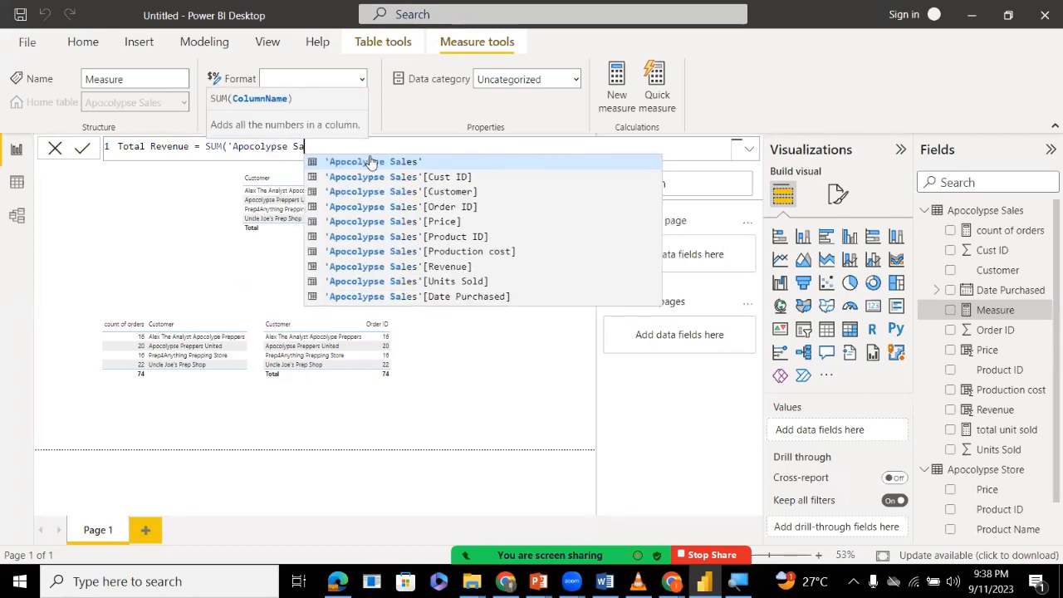
{"action": "key", "text": "BackSpace"}
{"action": "key", "text": "BackSpace"}
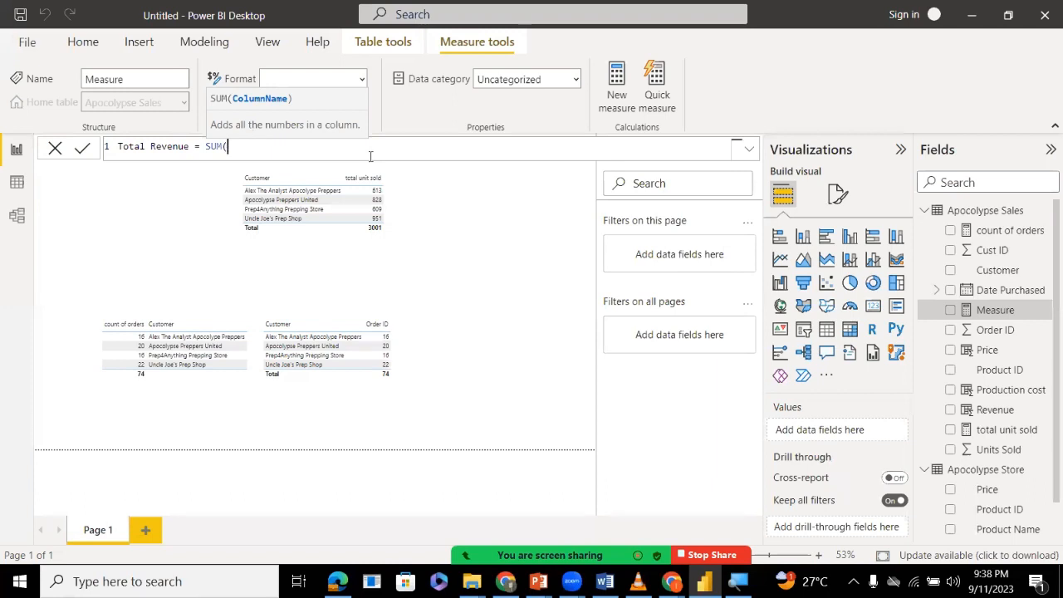
Complete the SUM with the Revenue column of Apocolypse Sales and commit the Total Revenue measure.
{"action": "type", "text": "re"}
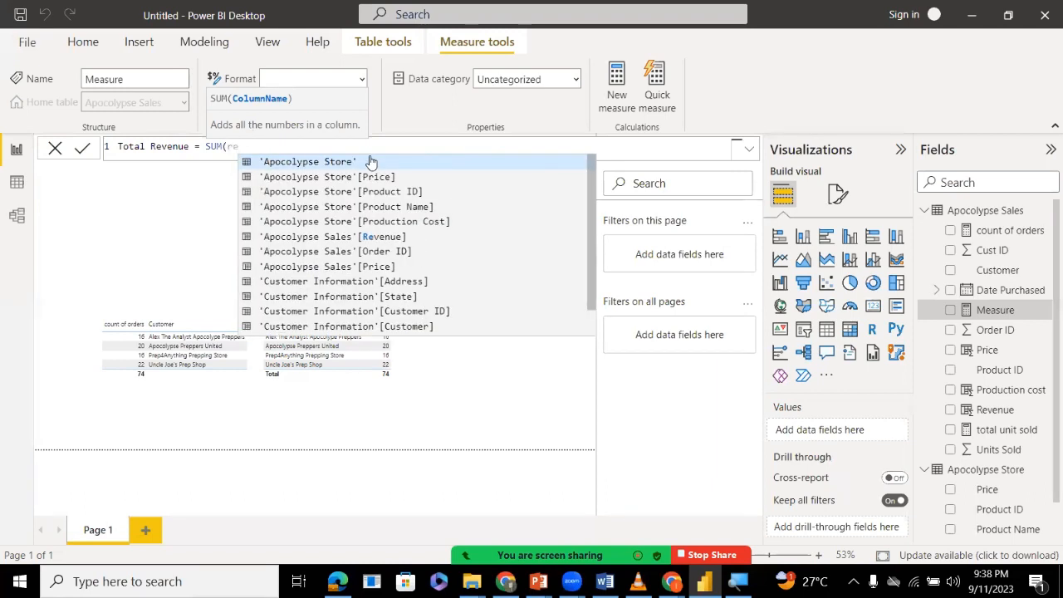
{"action": "key", "text": "Down"}
{"action": "key", "text": "Down"}
{"action": "key", "text": "Down"}
{"action": "key", "text": "Down"}
{"action": "key", "text": "Down"}
{"action": "key", "text": "Down"}
{"action": "key", "text": "Down"}
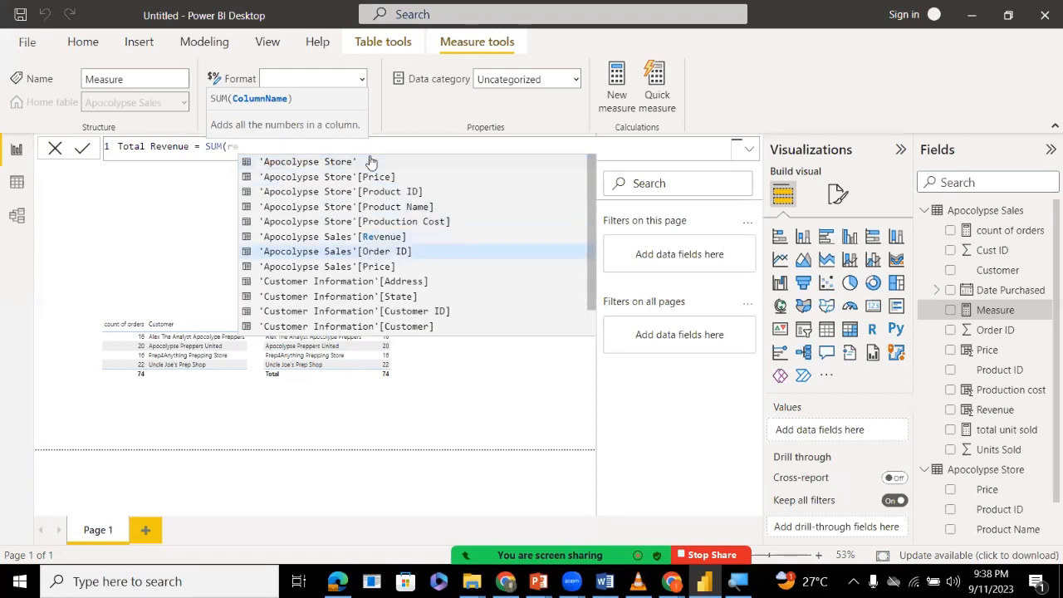
{"action": "key", "text": "Down"}
{"action": "key", "text": "Down"}
{"action": "key", "text": "Up"}
{"action": "key", "text": "Up"}
{"action": "key", "text": "Up"}
{"action": "key", "text": "Up"}
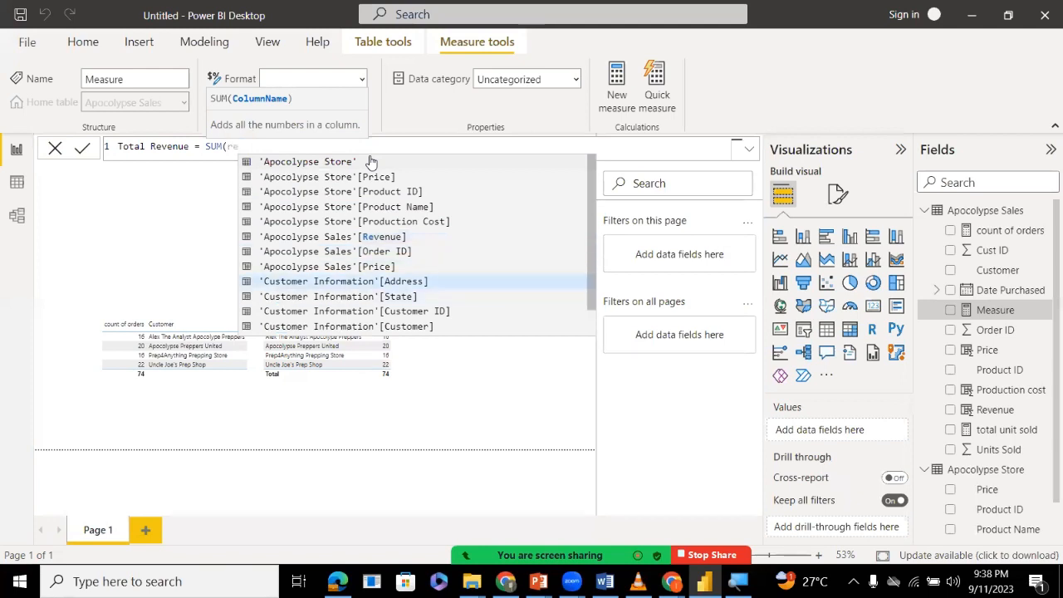
{"action": "key", "text": "Tab"}
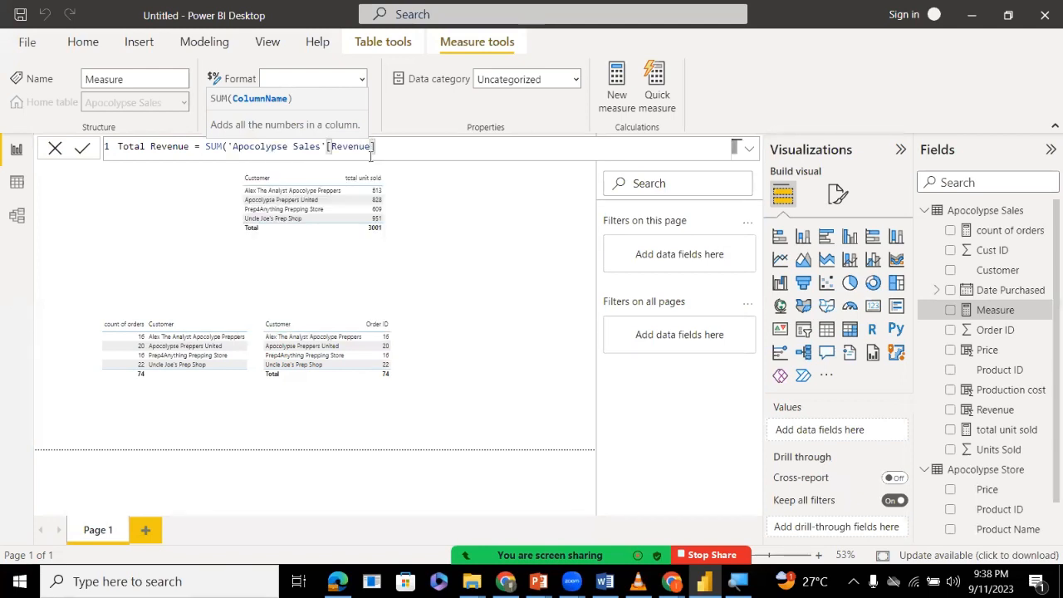
{"action": "type", "text": ")"}
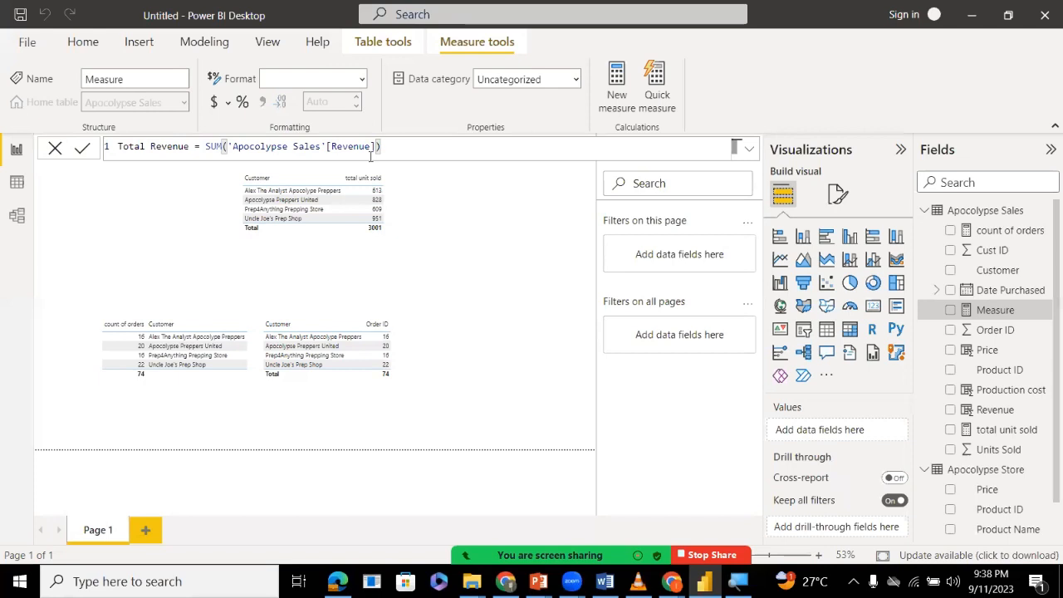
{"action": "key", "text": "Return"}
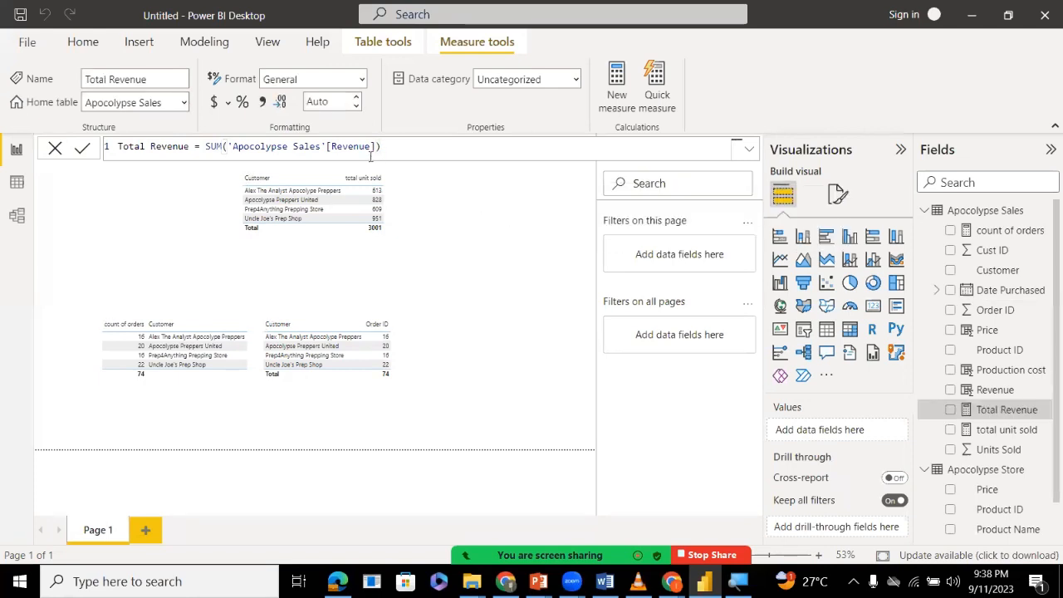
Add a card visual showing the Revenue field, enlarge it and move it beside the total unit sold table.
{"action": "left_click", "coordinate": [873, 307]}
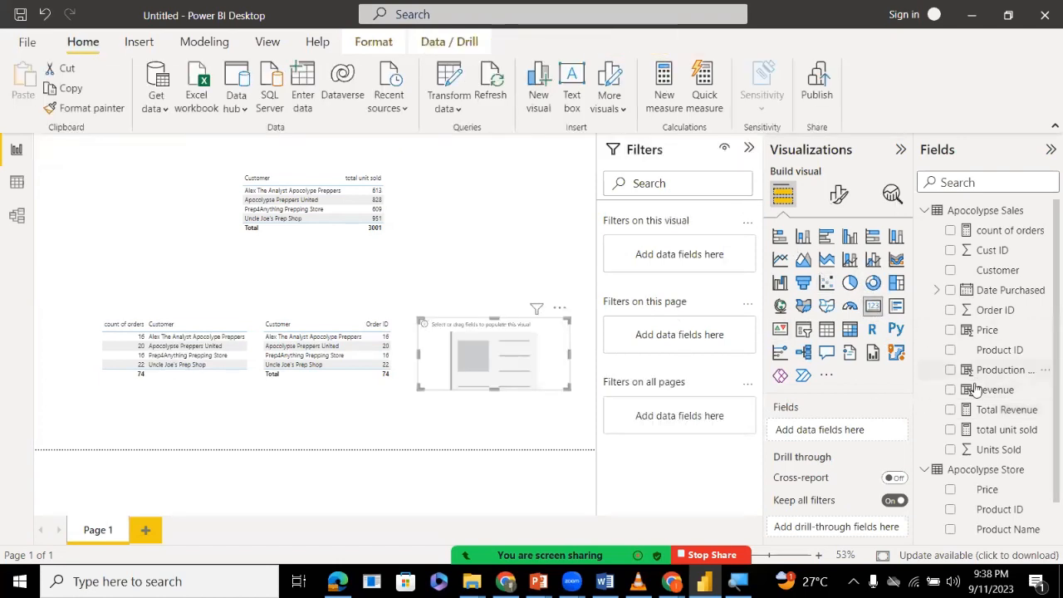
{"action": "left_click_drag", "start_coordinate": [976, 391], "coordinate": [821, 431]}
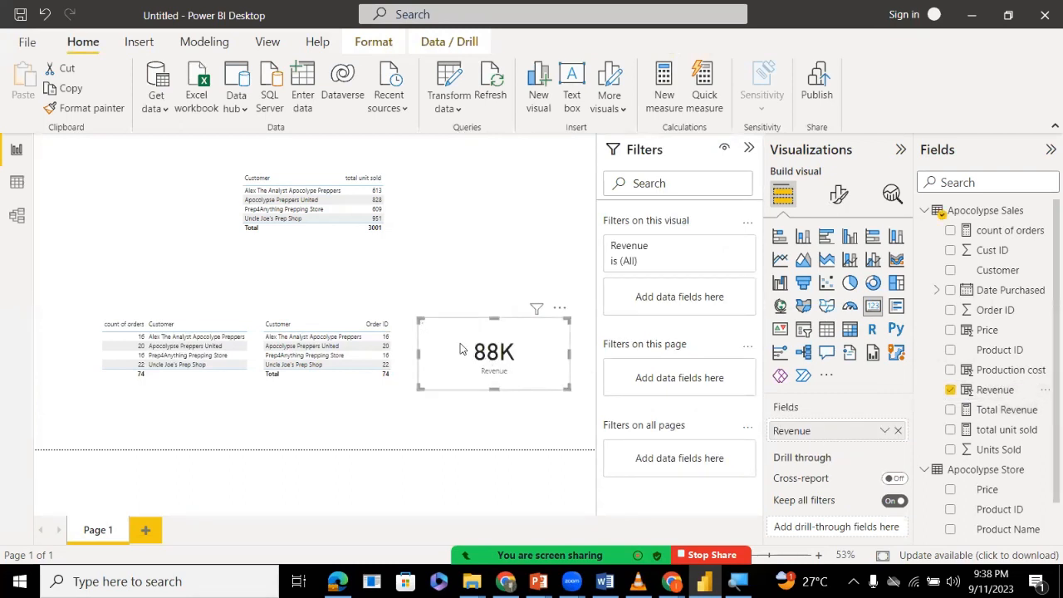
{"action": "left_click_drag", "start_coordinate": [419, 318], "coordinate": [340, 268]}
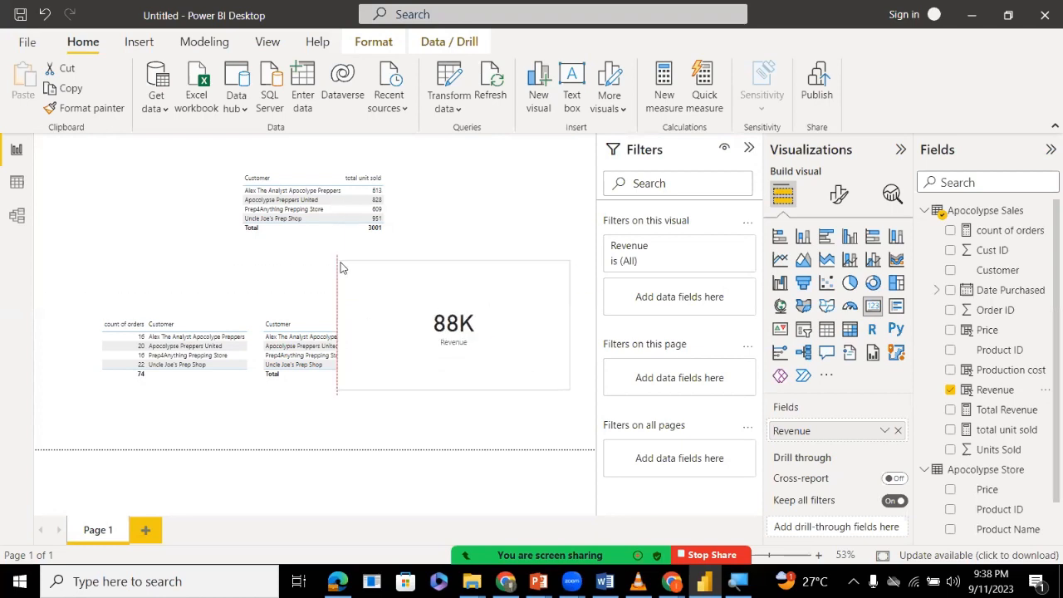
{"action": "left_click_drag", "start_coordinate": [467, 337], "coordinate": [494, 257]}
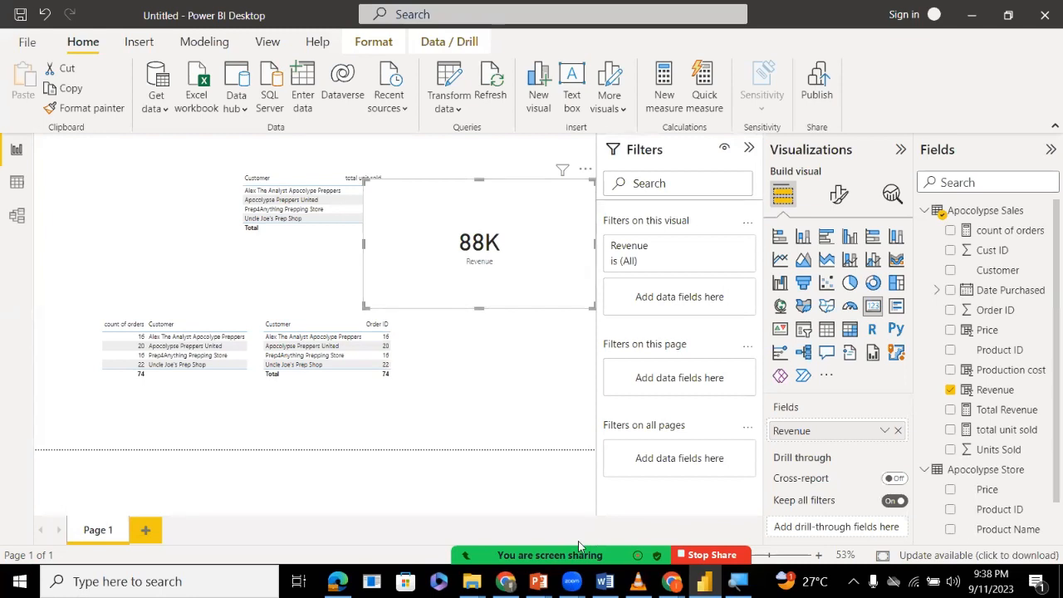
Check the meeting's participants list and minimize it.
{"action": "mouse_move", "coordinate": [559, 546]}
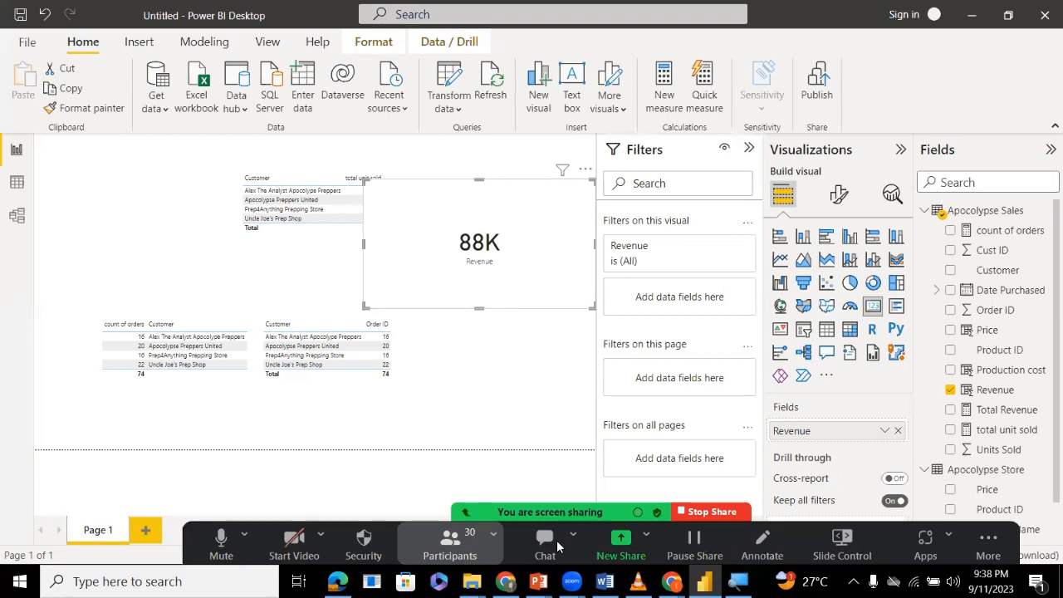
{"action": "left_click", "coordinate": [450, 545]}
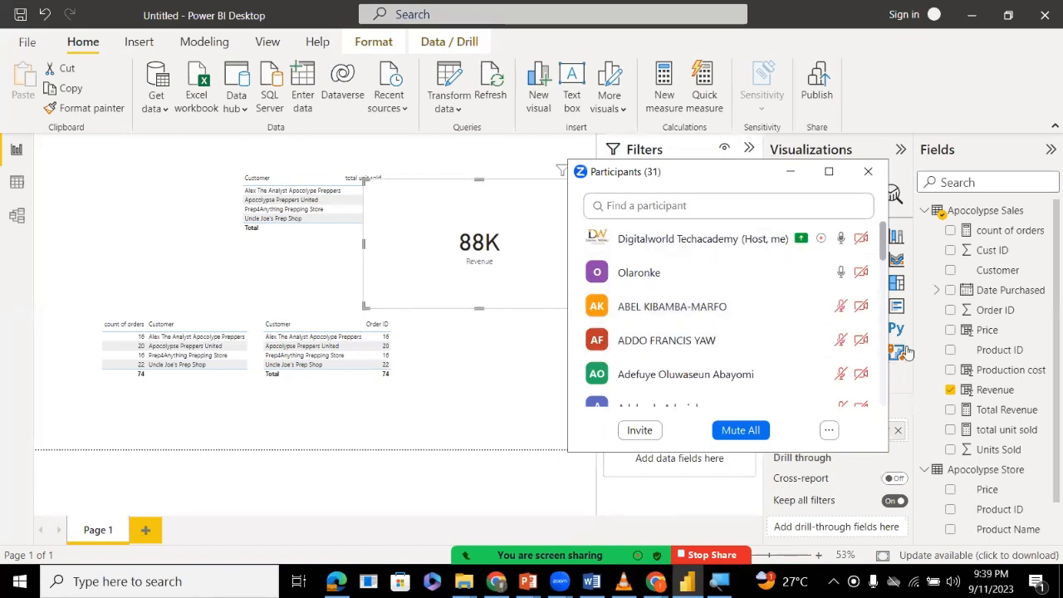
{"action": "left_click", "coordinate": [790, 172]}
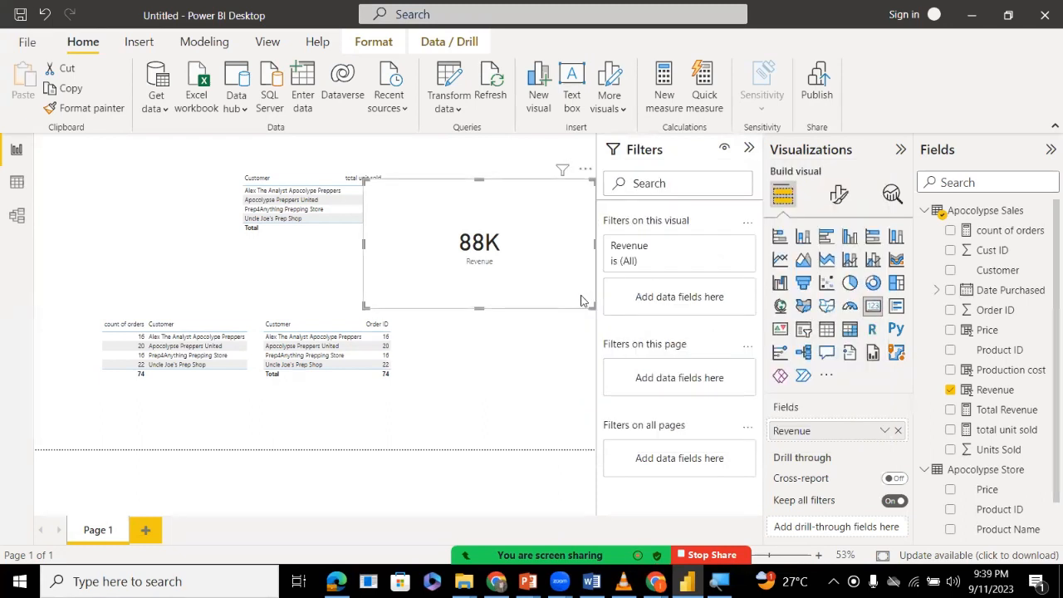
Move the Revenue card to the lower part of the page and add a table visual showing the Total Revenue measure.
{"action": "left_click_drag", "start_coordinate": [475, 266], "coordinate": [476, 377]}
{"action": "left_click", "coordinate": [451, 231]}
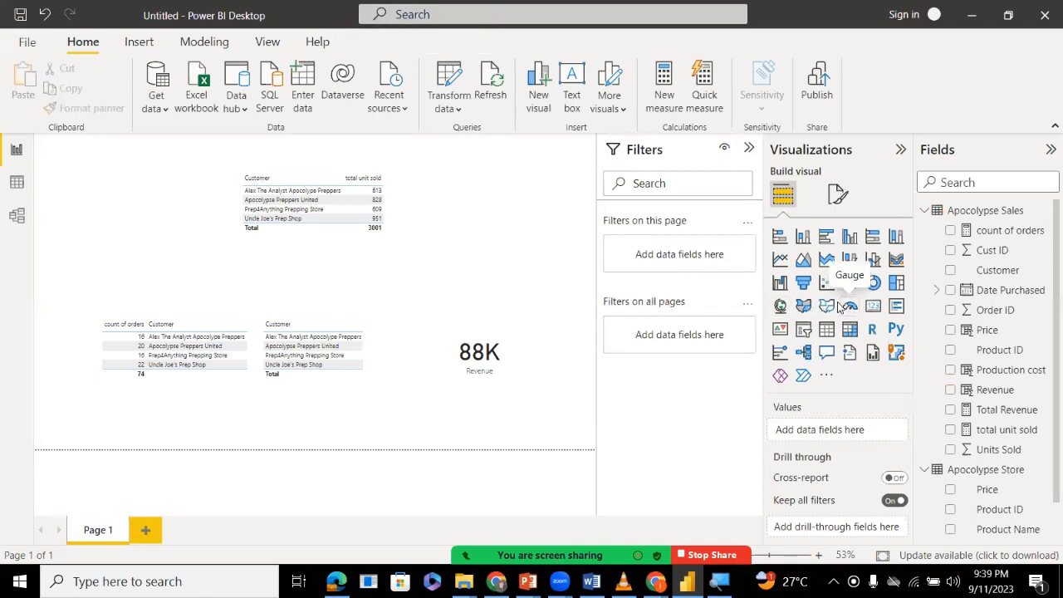
{"action": "left_click", "coordinate": [826, 330]}
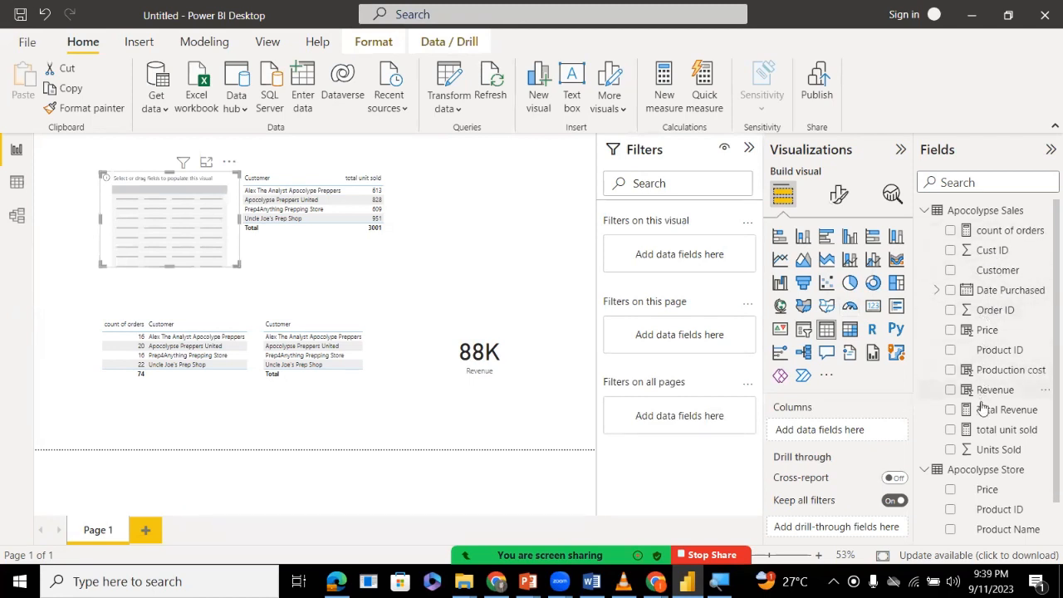
{"action": "left_click_drag", "start_coordinate": [981, 409], "coordinate": [822, 425]}
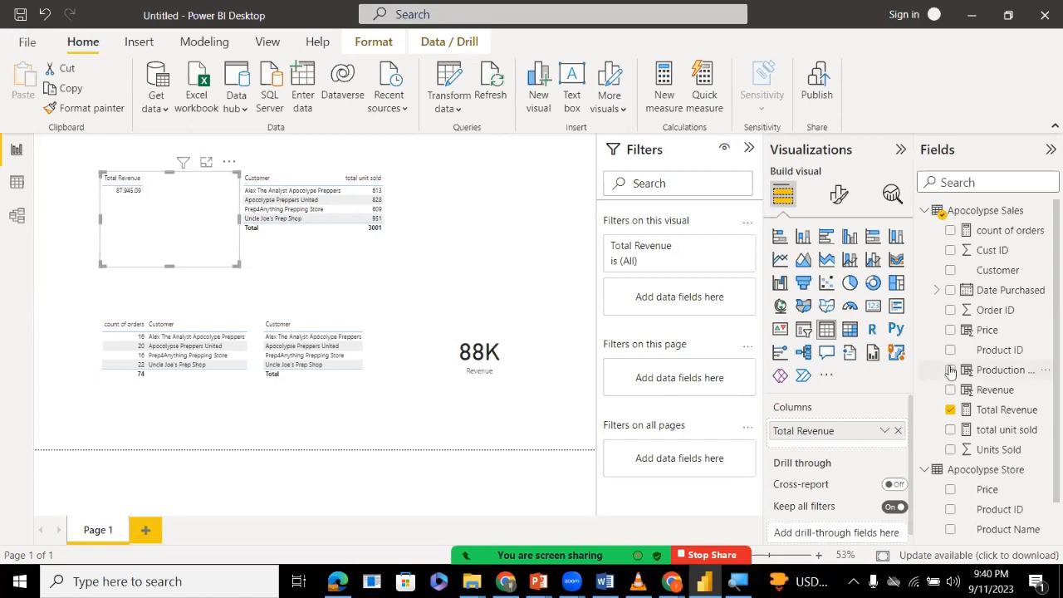
Format the Total Revenue measure as a decimal number with 0 decimal places and a thousands separator.
{"action": "left_click", "coordinate": [989, 415]}
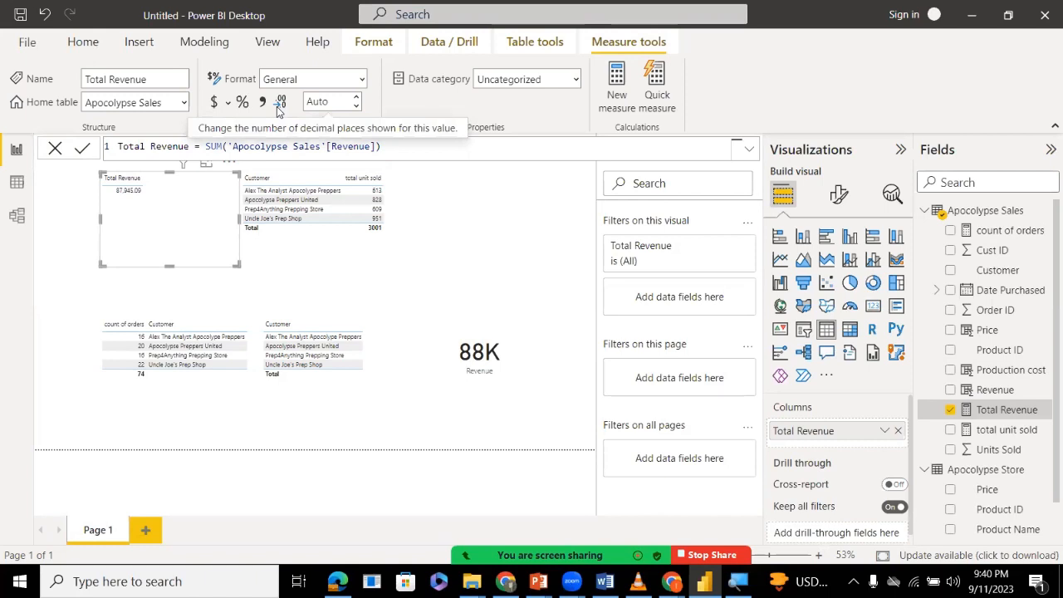
{"action": "left_click", "coordinate": [357, 98]}
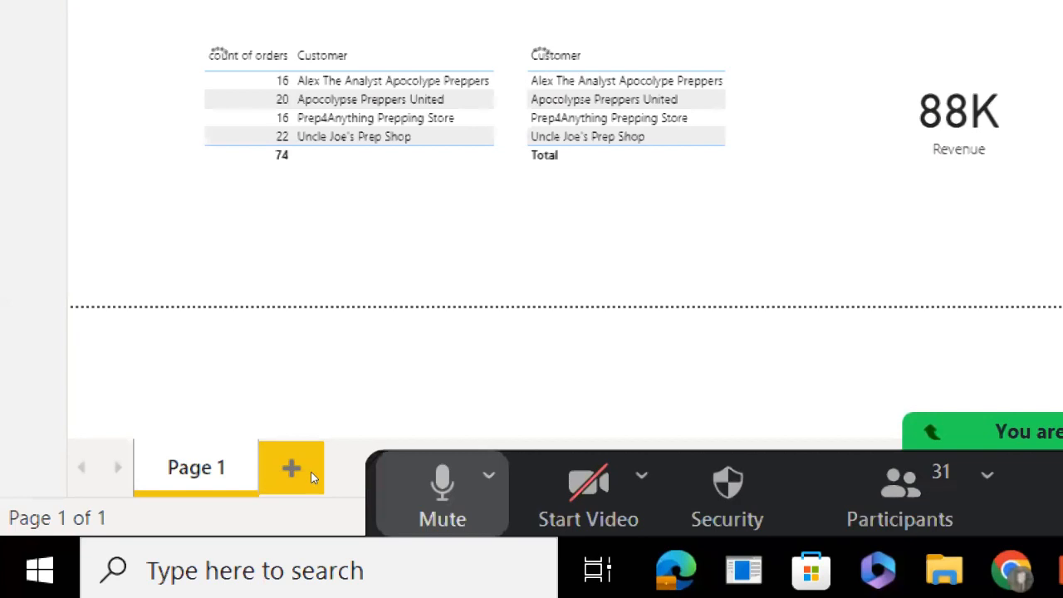
{"action": "key", "text": "alt+a"}
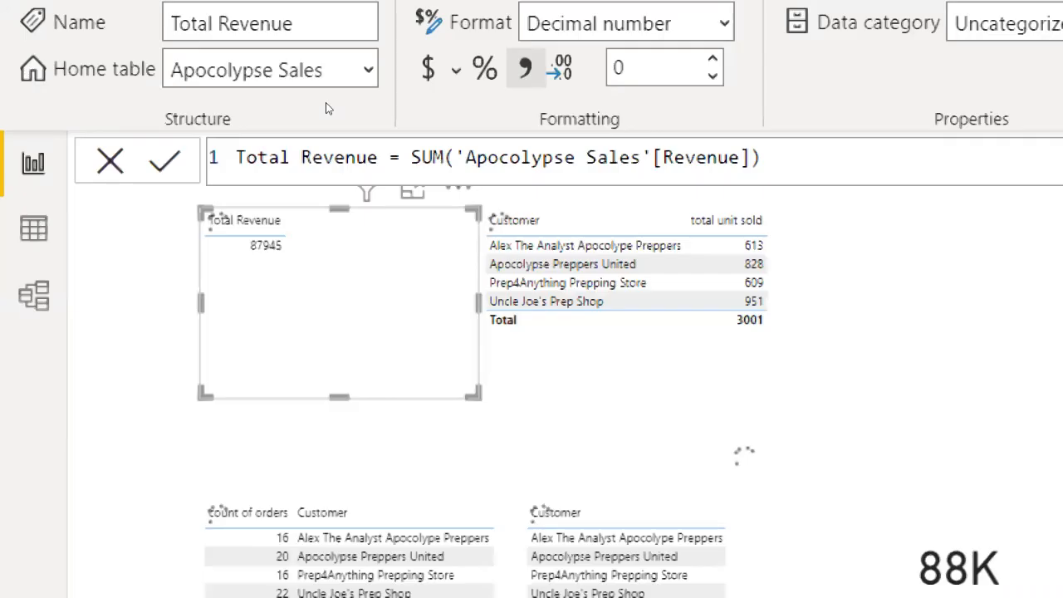
{"action": "key", "text": "alt+a"}
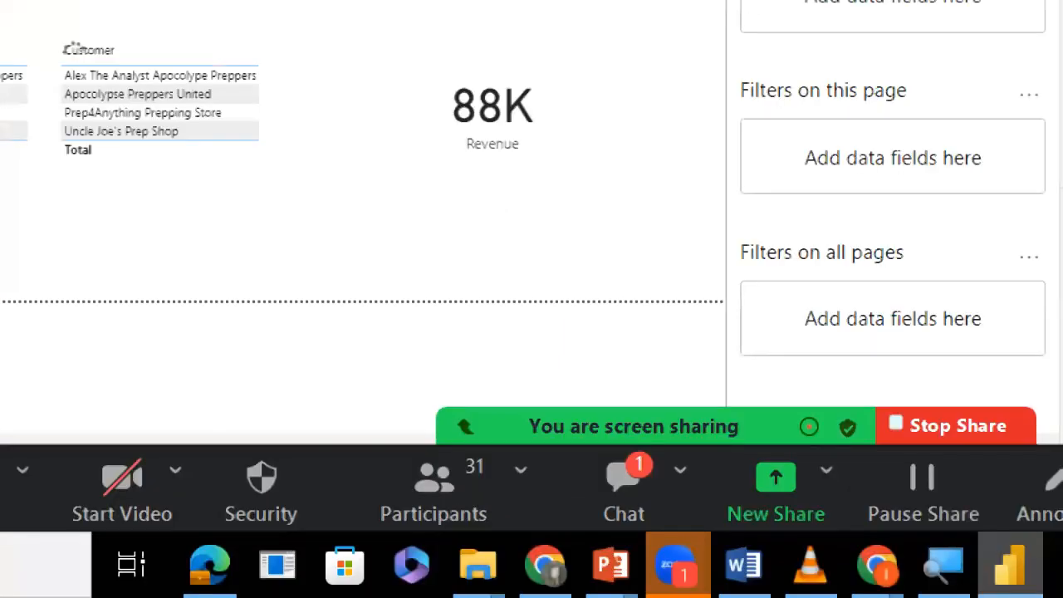
Open the meeting chat, read the question about choosing visuals and return the screen magnification to 100%.
{"action": "left_click", "coordinate": [944, 565]}
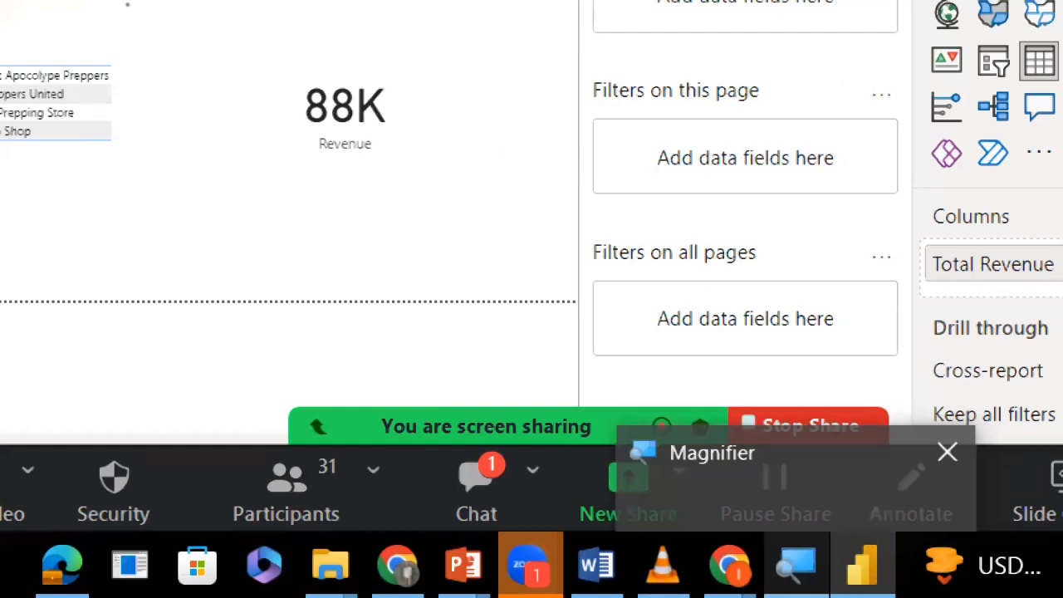
{"action": "left_click", "coordinate": [476, 490]}
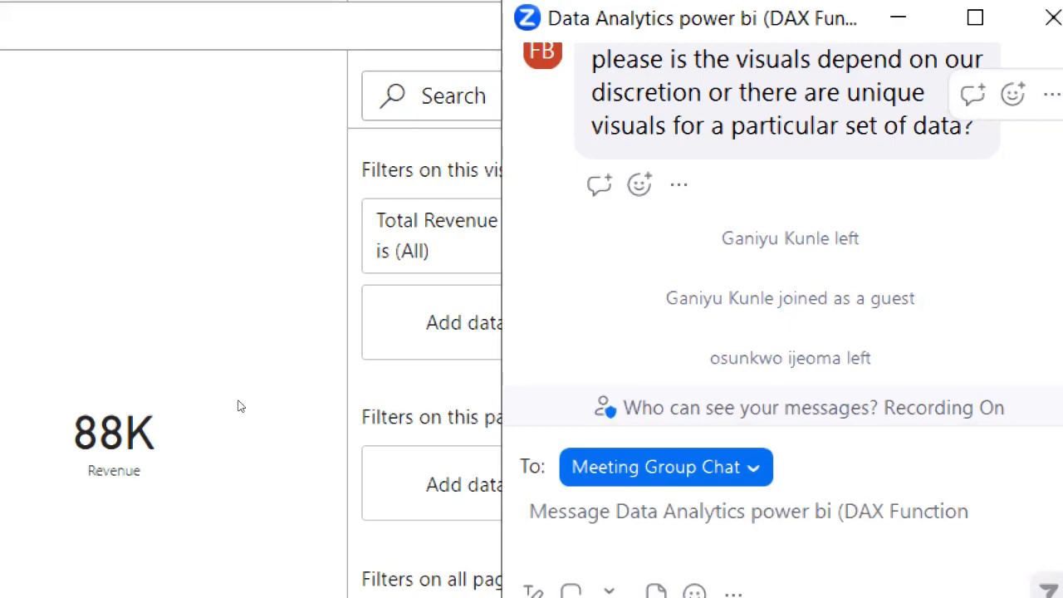
{"action": "key", "text": "super+minus"}
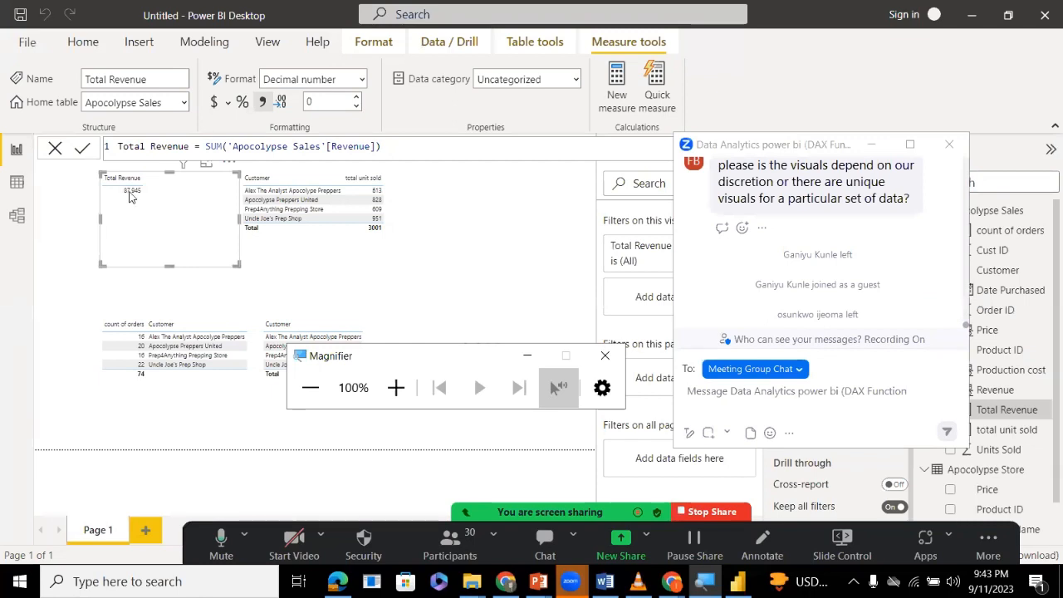
Set the Total Revenue measure's format to Currency with automatic decimal places, and deselect its table visual.
{"action": "key", "text": "super+plus"}
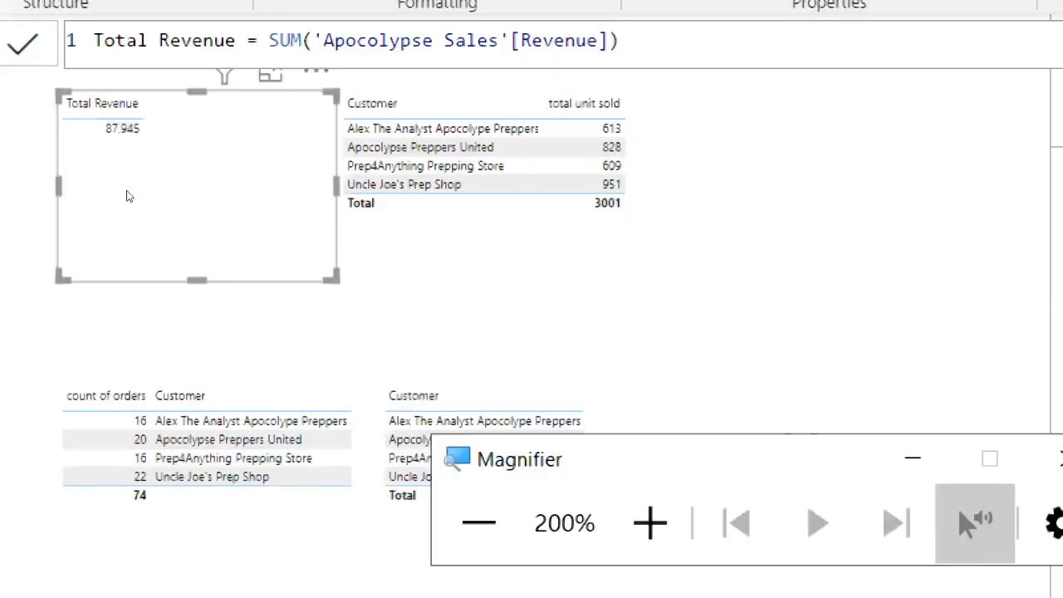
{"action": "mouse_move", "coordinate": [127, 195]}
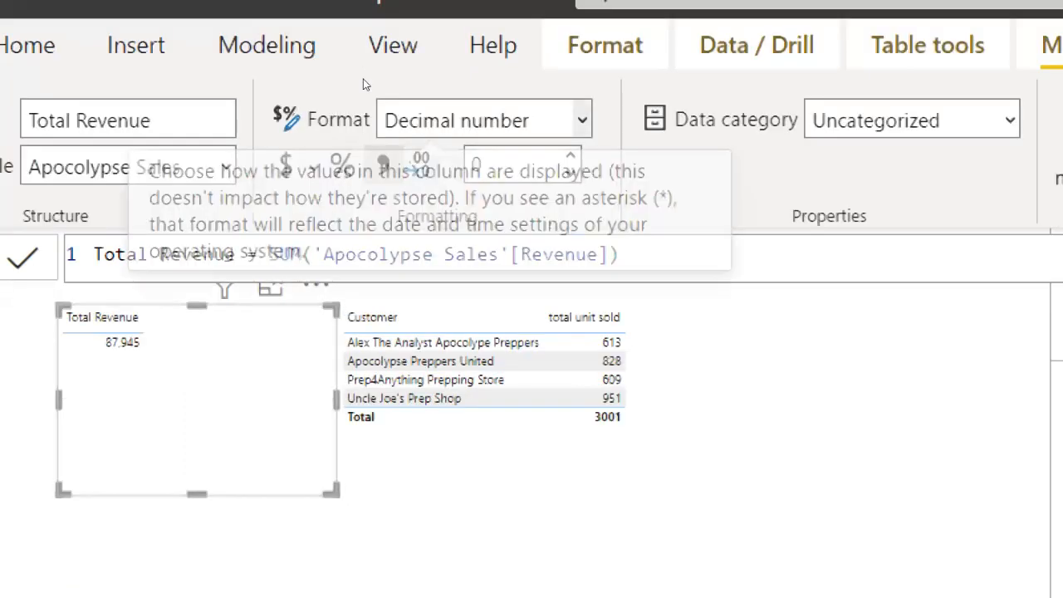
{"action": "left_click", "coordinate": [482, 120]}
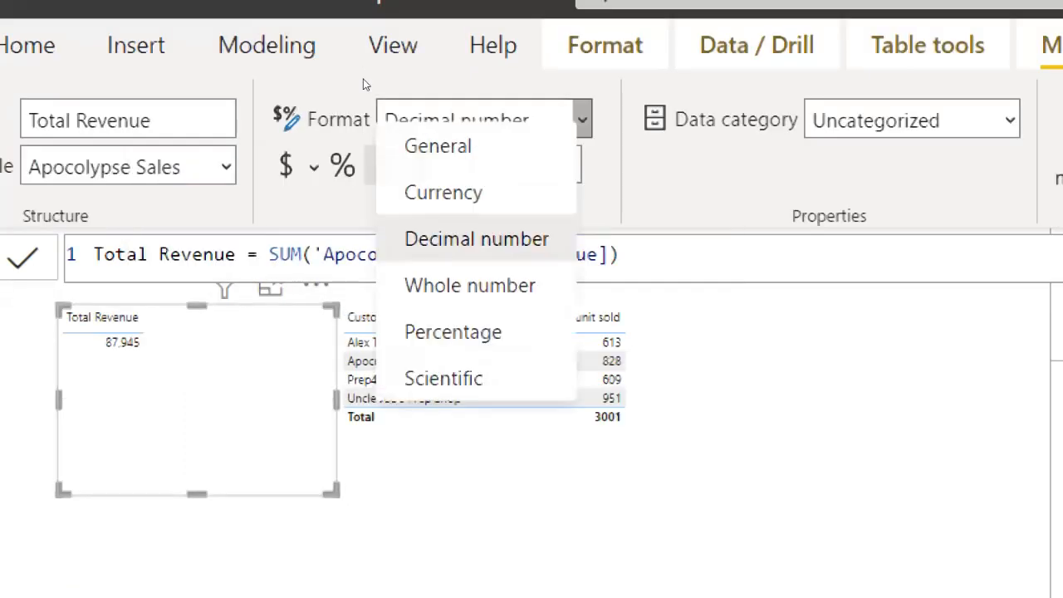
{"action": "left_click", "coordinate": [330, 126]}
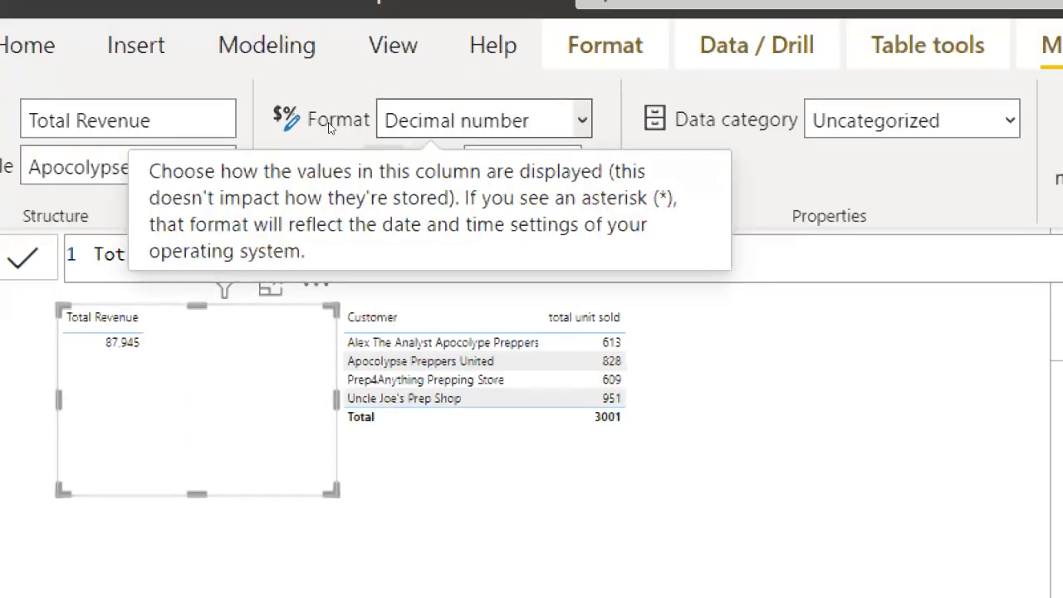
{"action": "left_click", "coordinate": [482, 120]}
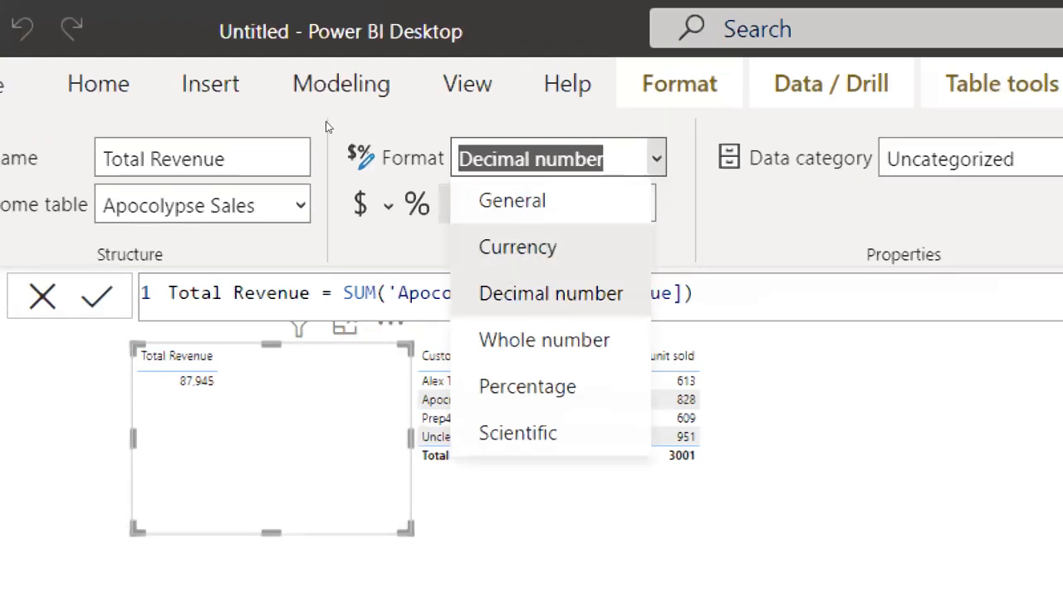
{"action": "left_click", "coordinate": [327, 126]}
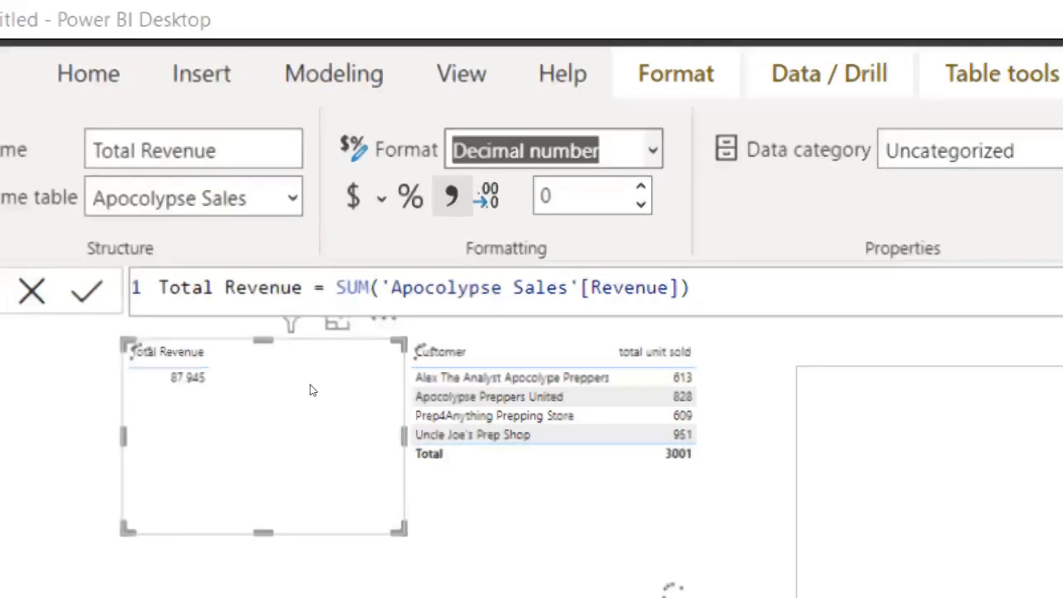
{"action": "left_click", "coordinate": [311, 389]}
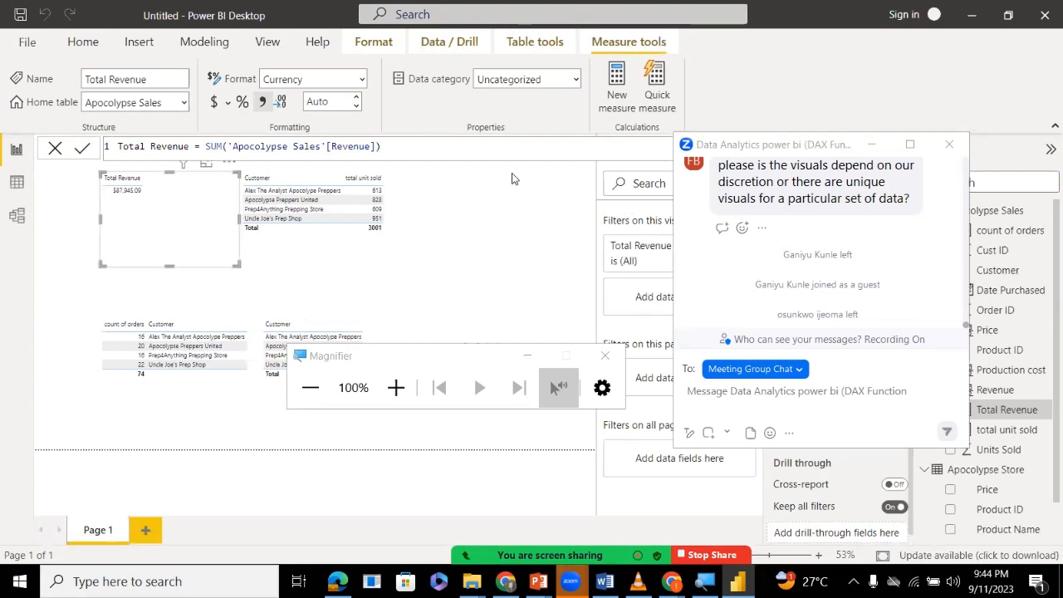
{"action": "left_click", "coordinate": [361, 79]}
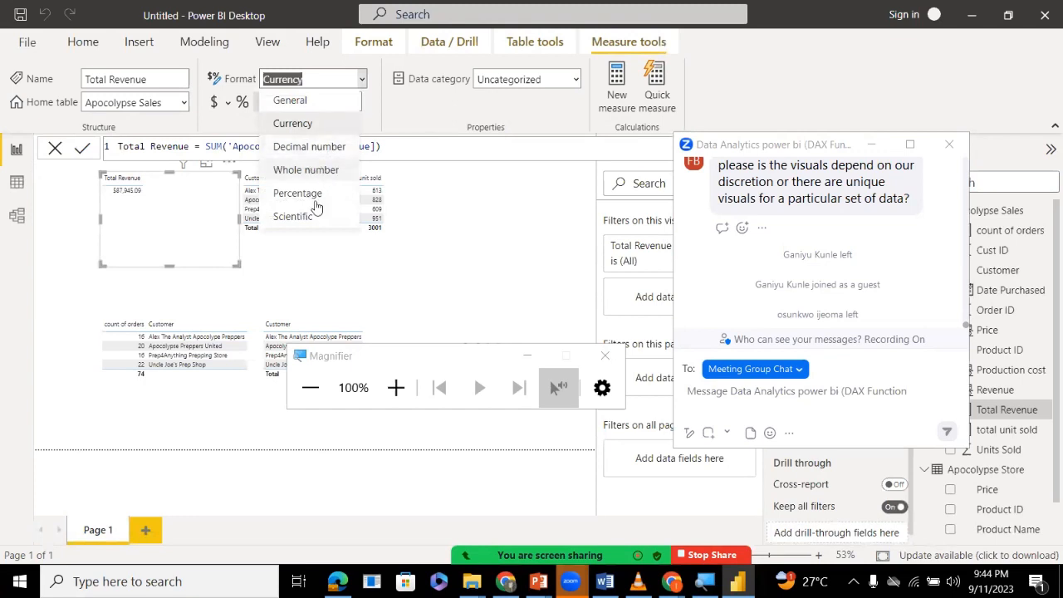
{"action": "left_click", "coordinate": [459, 231]}
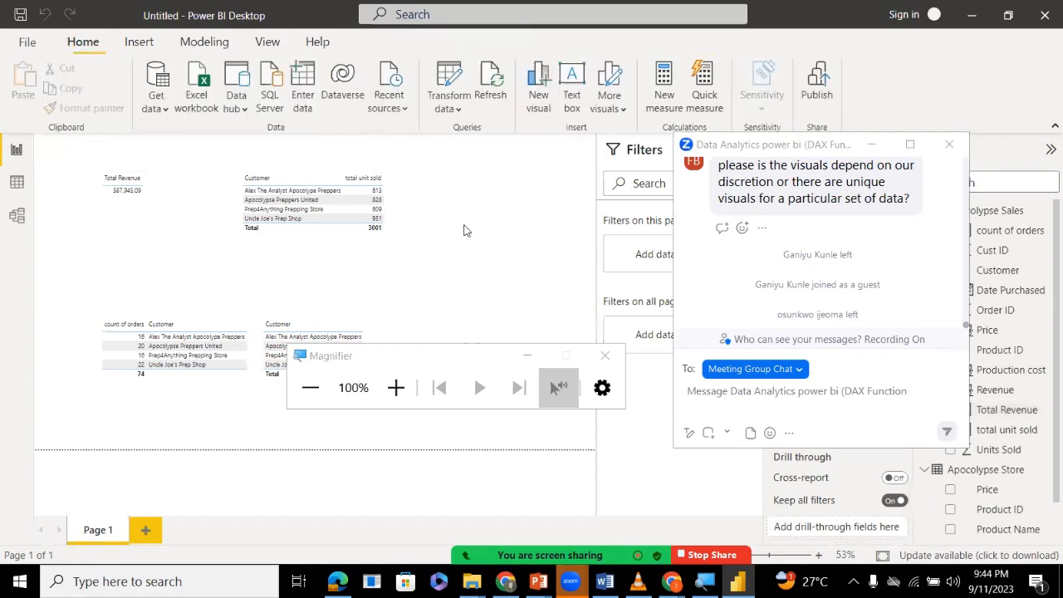
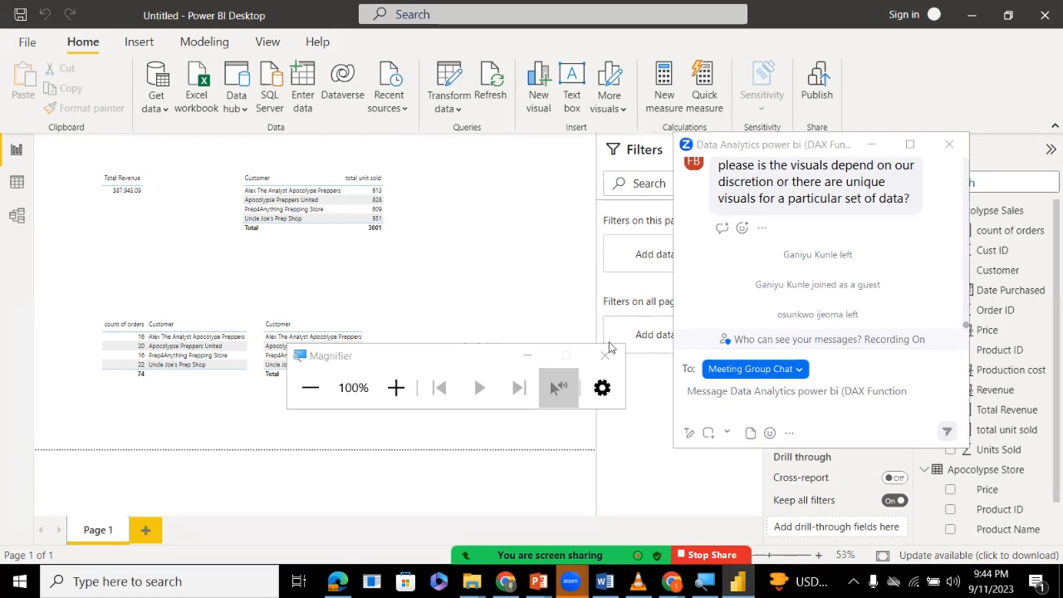
Close the Magnifier, select the Revenue card and check the Apocolypse Sales data table before returning to the report page.
{"action": "left_click", "coordinate": [591, 365]}
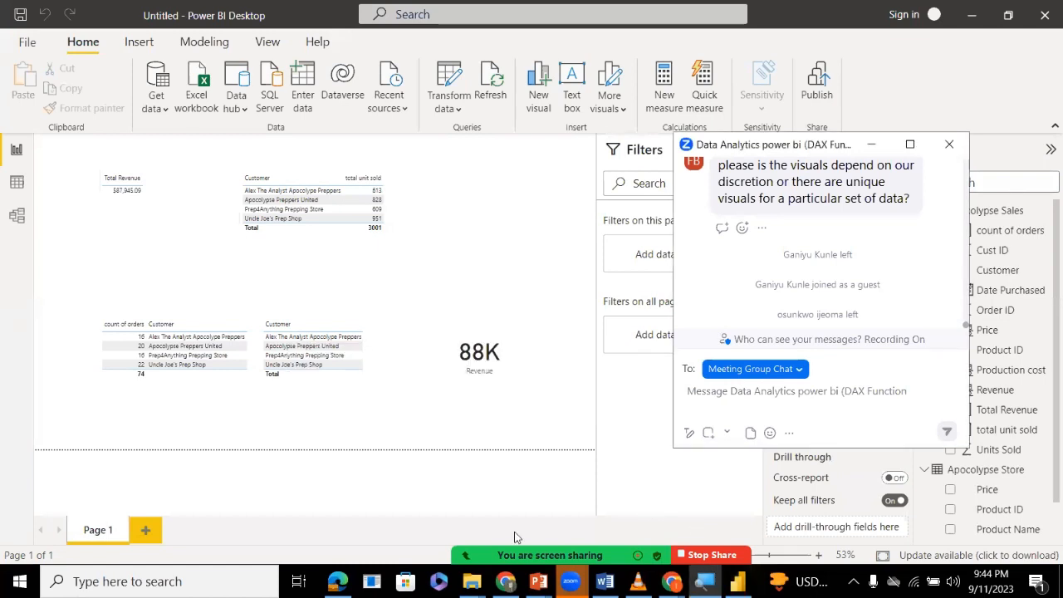
{"action": "left_click", "coordinate": [639, 346]}
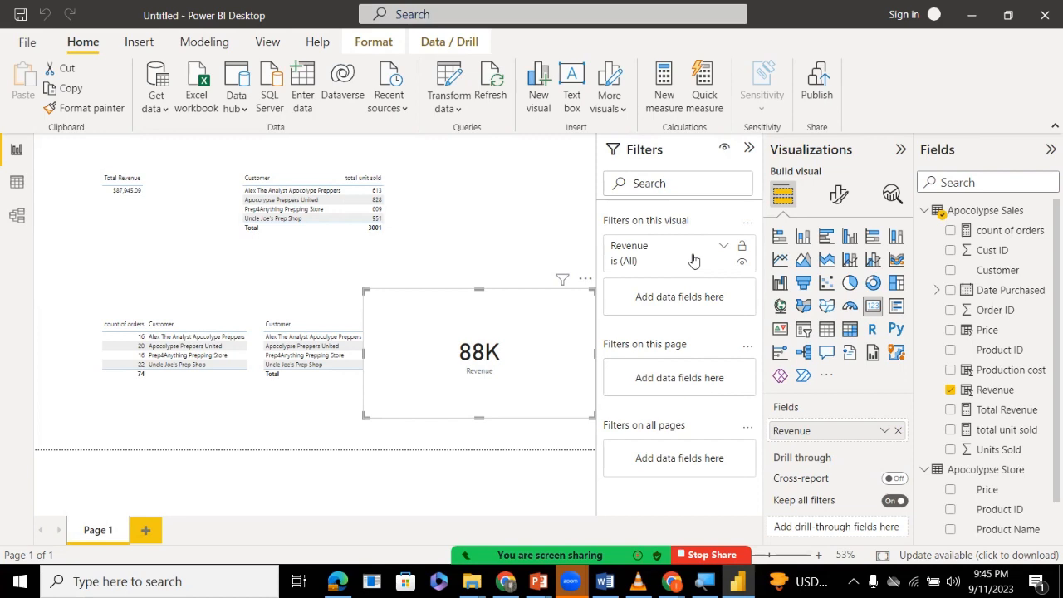
{"action": "left_click", "coordinate": [10, 183]}
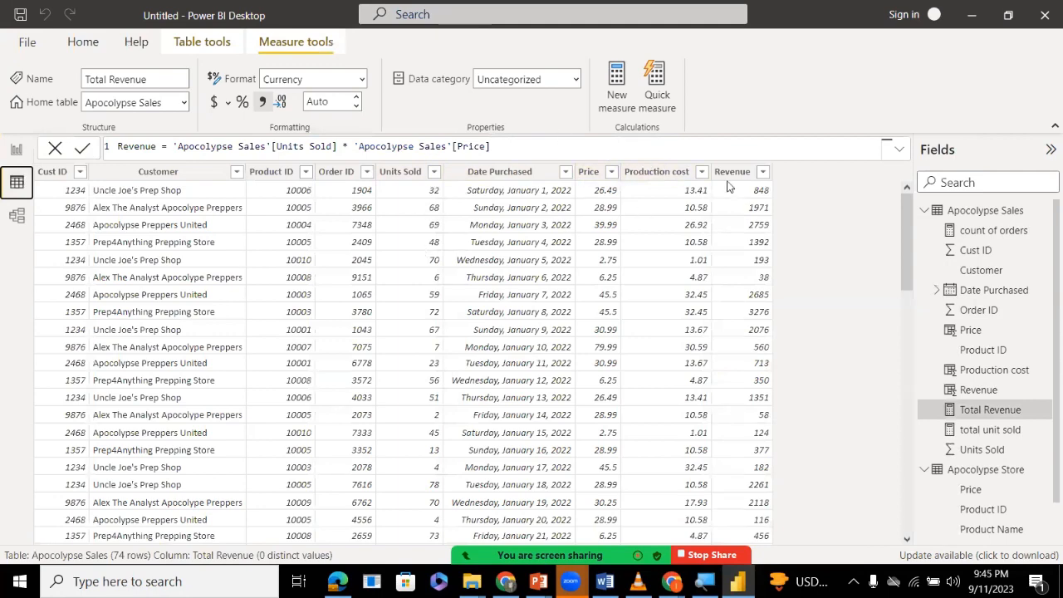
{"action": "left_click", "coordinate": [15, 166]}
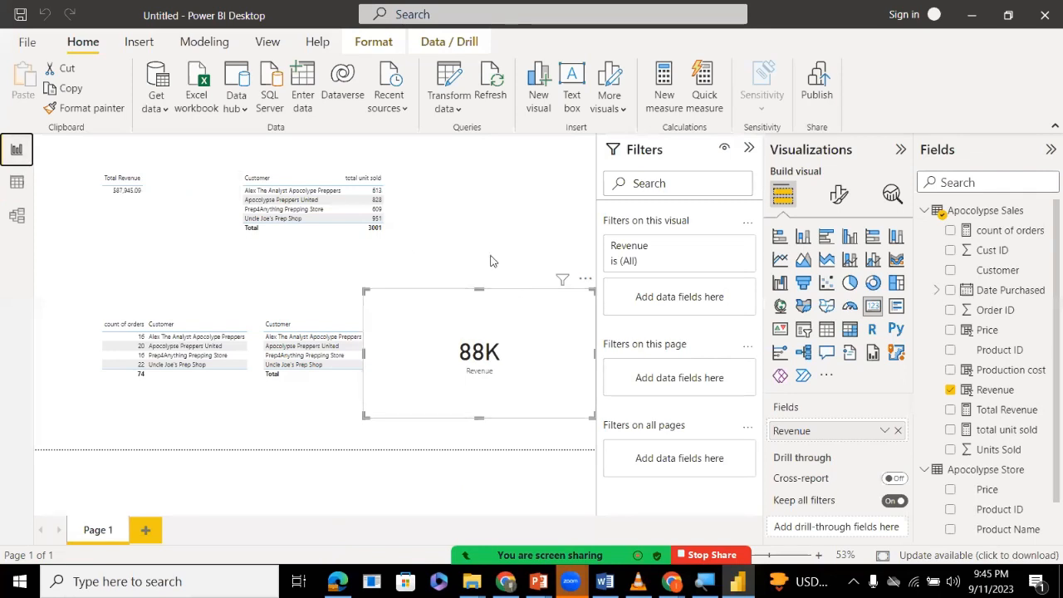
Add a new measure to the Apocolypse Sales table and name it Total Profit.
{"action": "right_click", "coordinate": [974, 213]}
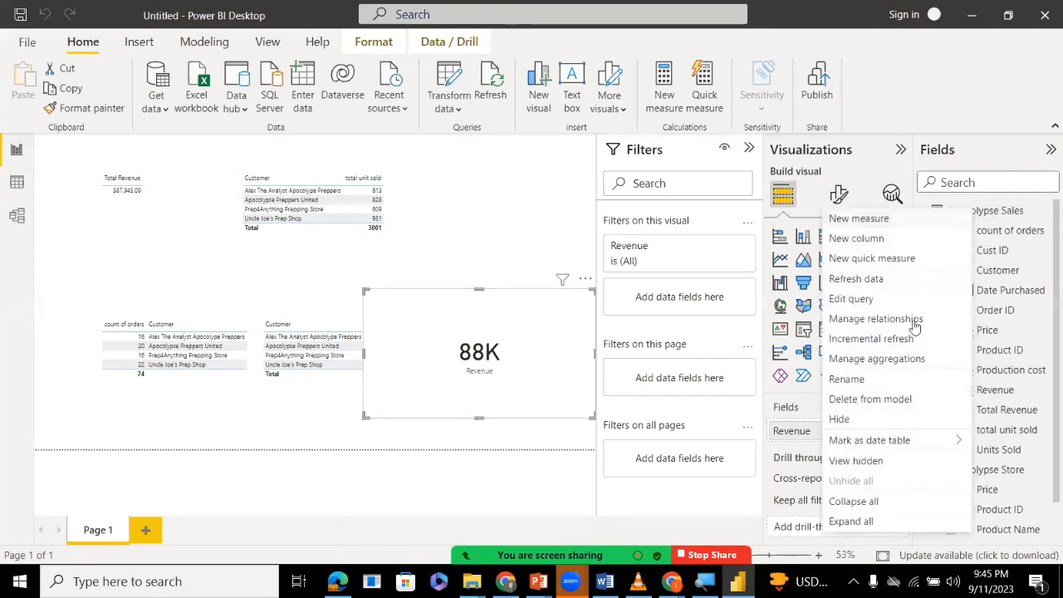
{"action": "left_click", "coordinate": [865, 226]}
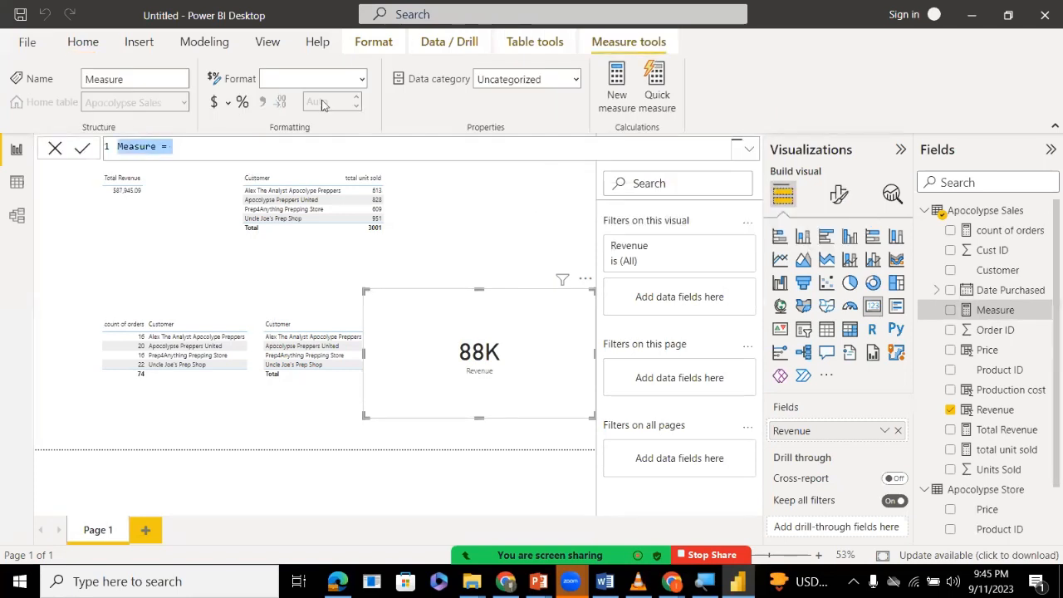
{"action": "left_click", "coordinate": [142, 154]}
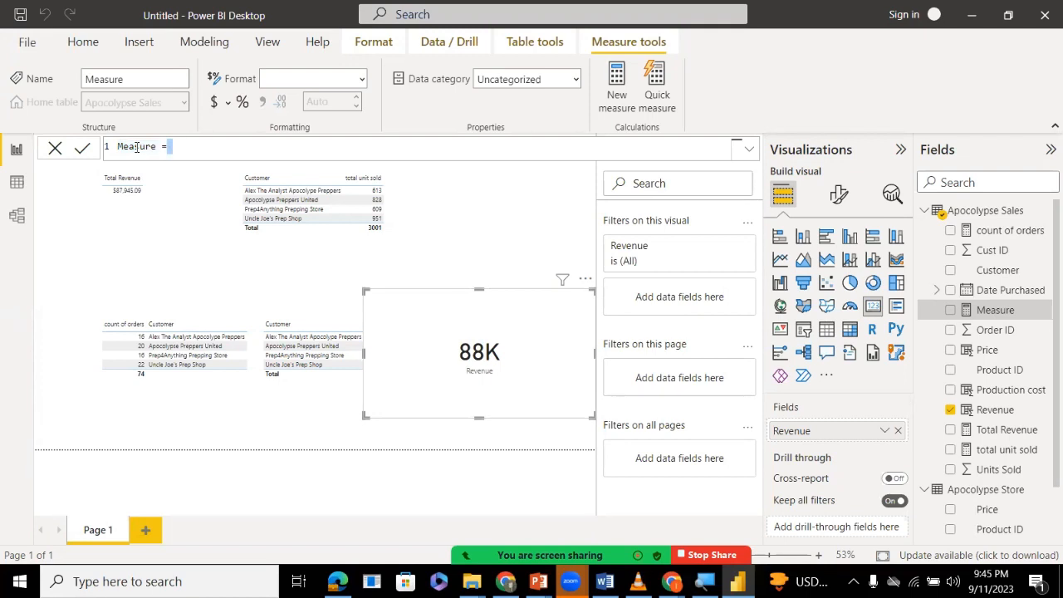
{"action": "double_click", "coordinate": [138, 147]}
{"action": "key", "text": "BackSpace"}
{"action": "type", "text": "Total Profit"}
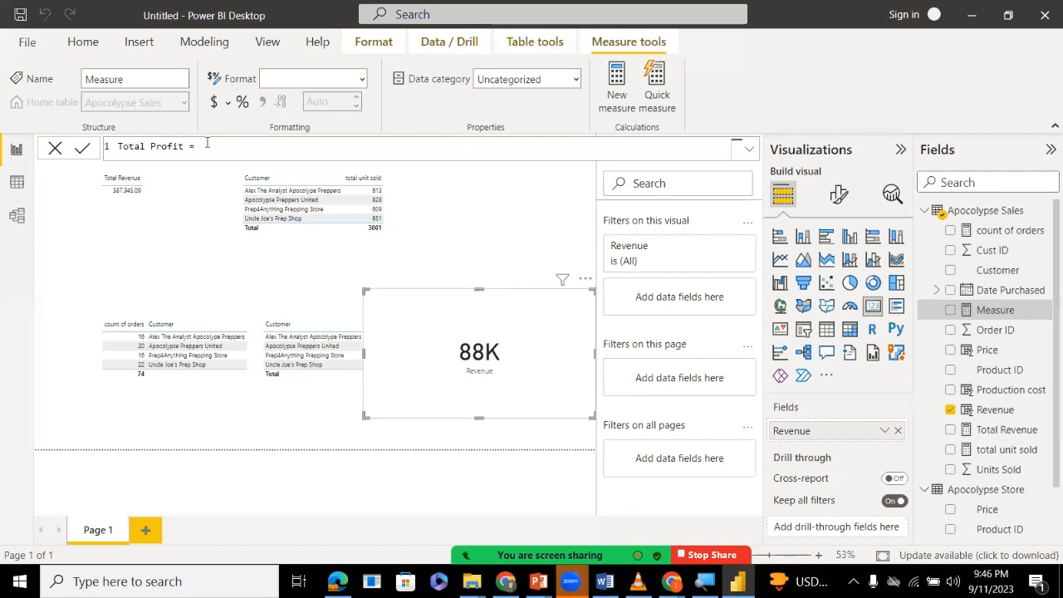
{"action": "type", "text": "ev"}
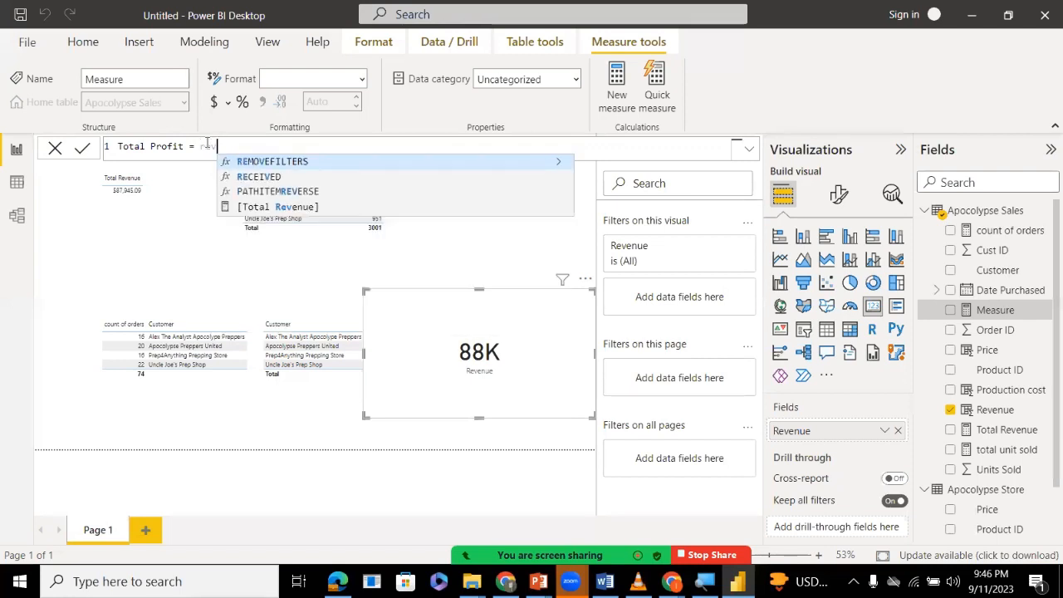
{"action": "key", "text": "Down"}
{"action": "key", "text": "Down"}
{"action": "key", "text": "Down"}
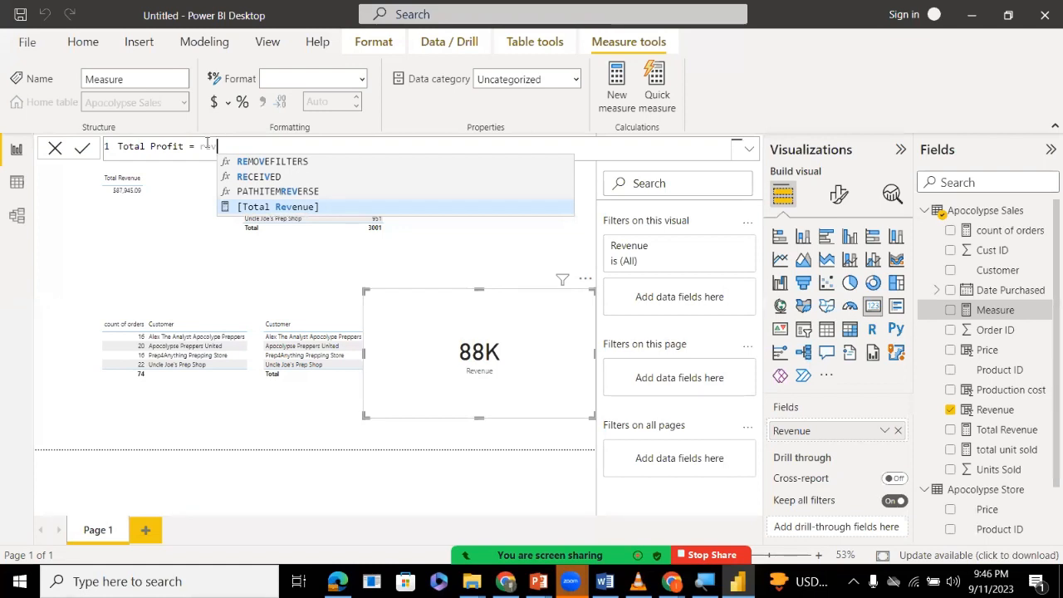
{"action": "key", "text": "BackSpace"}
{"action": "key", "text": "BackSpace"}
{"action": "key", "text": "BackSpace"}
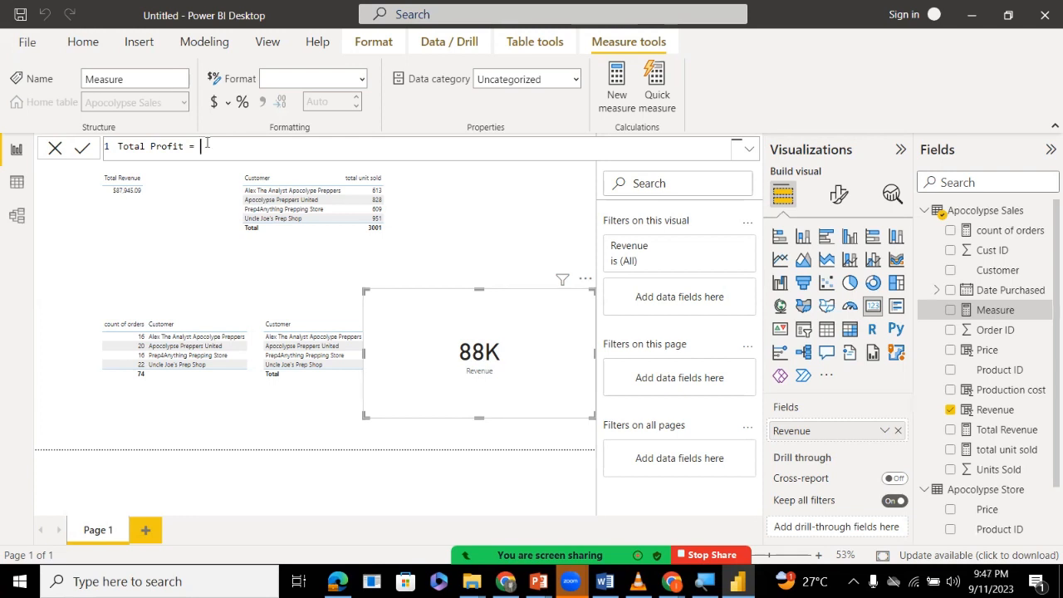
Begin the Total Profit formula with SUM('Apocolypse Sales'[Revenue]).
{"action": "type", "text": "sum"}
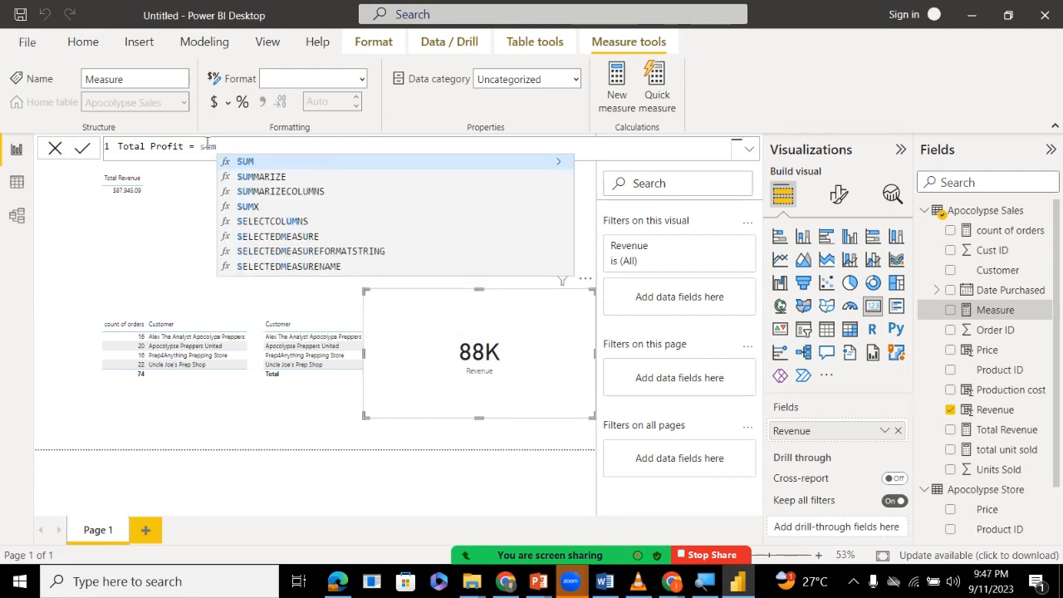
{"action": "key", "text": "Tab"}
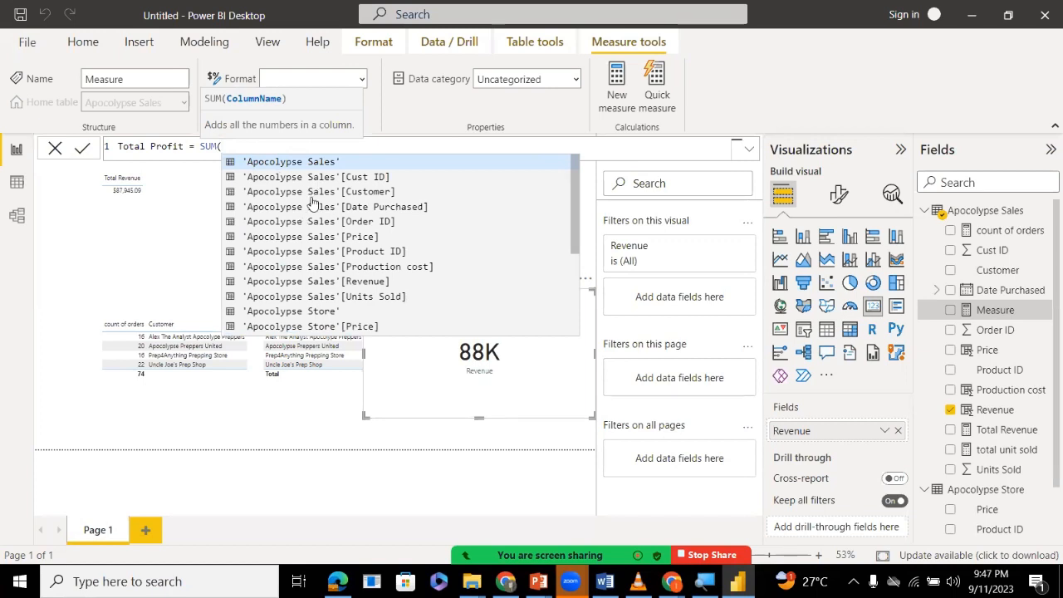
{"action": "left_click", "coordinate": [304, 281]}
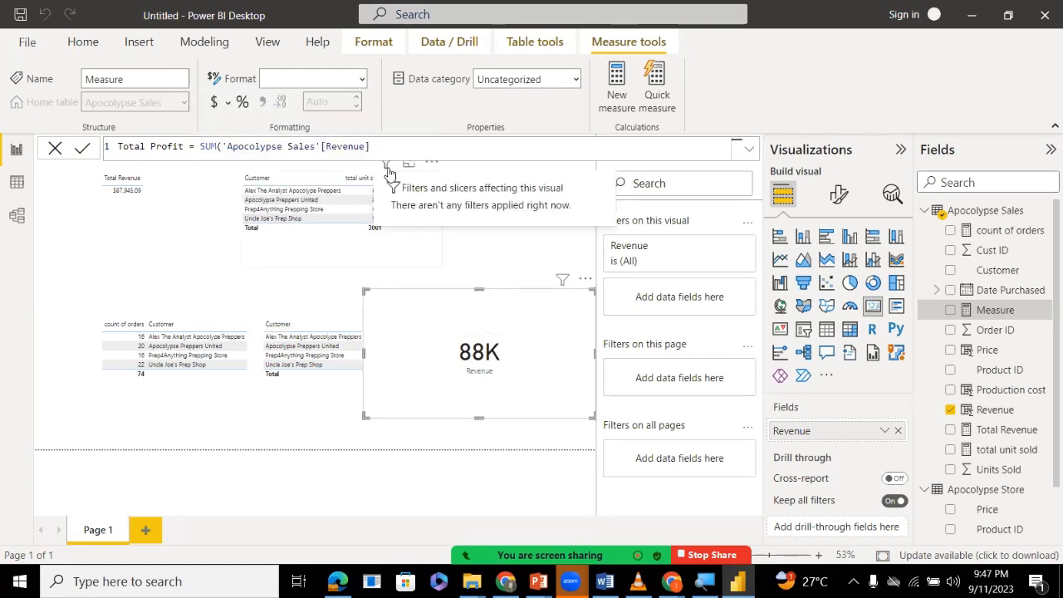
{"action": "type", "text": ")"}
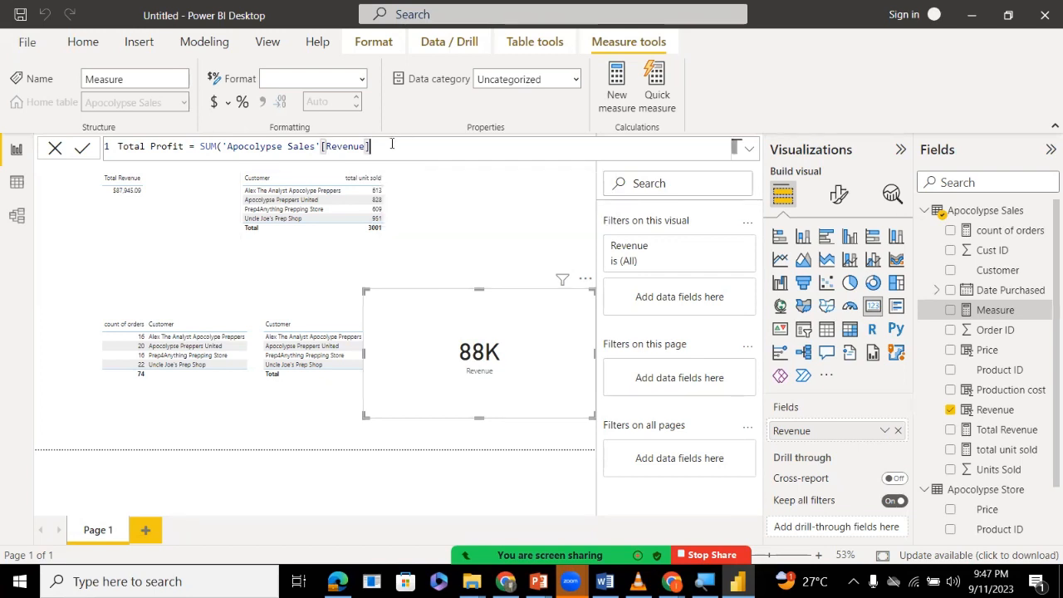
{"action": "type", "text": ") "}
{"action": "type", "text": "-"}
{"action": "type", "text": "sum"}
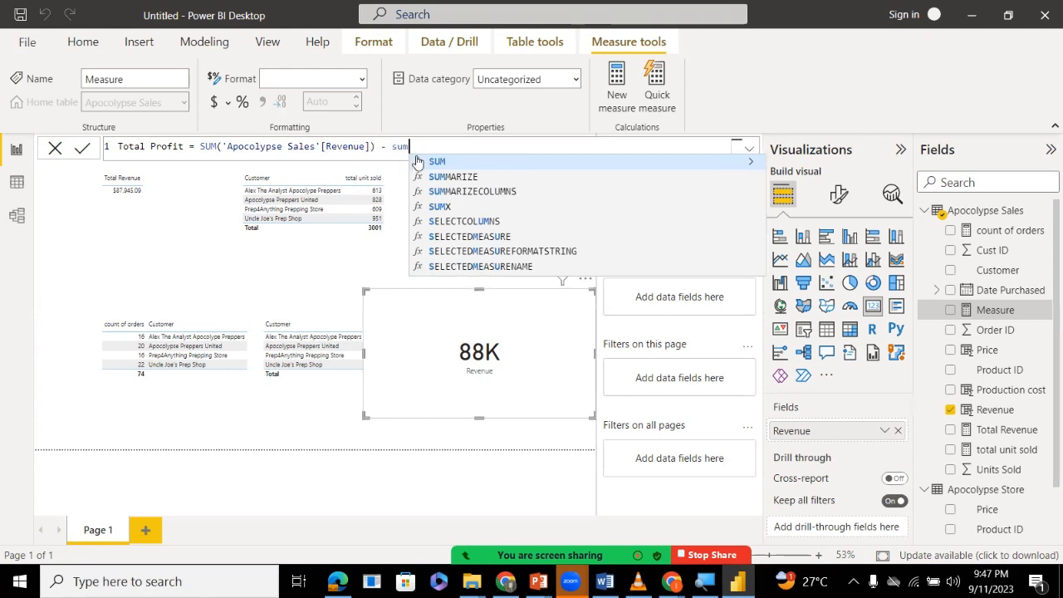
Subtract SUM('Apocolypse Sales'[Production cost]) in the Total Profit formula and commit the measure.
{"action": "left_click", "coordinate": [418, 163]}
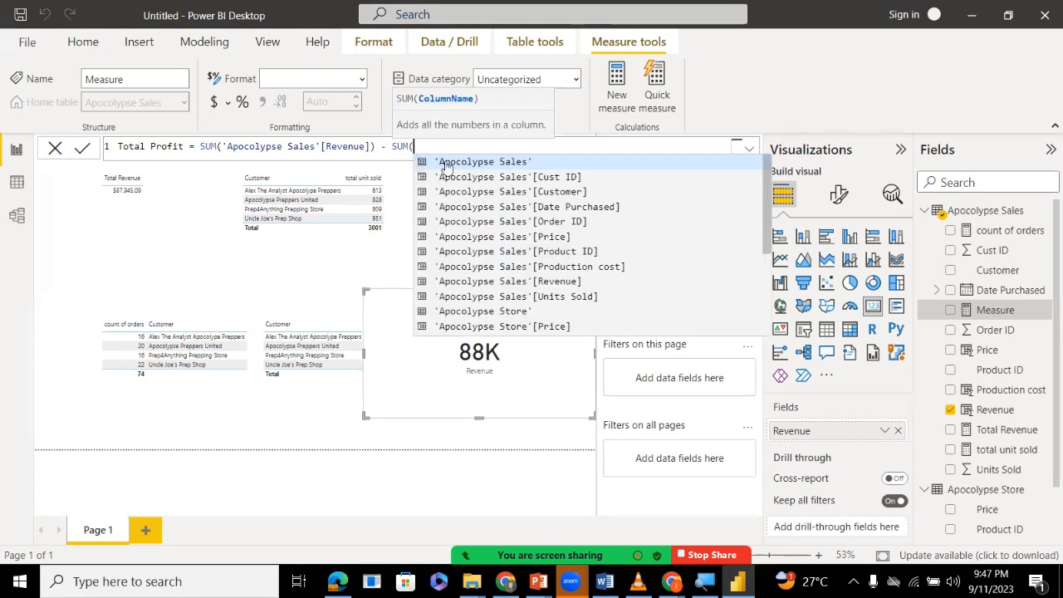
{"action": "left_click", "coordinate": [565, 266]}
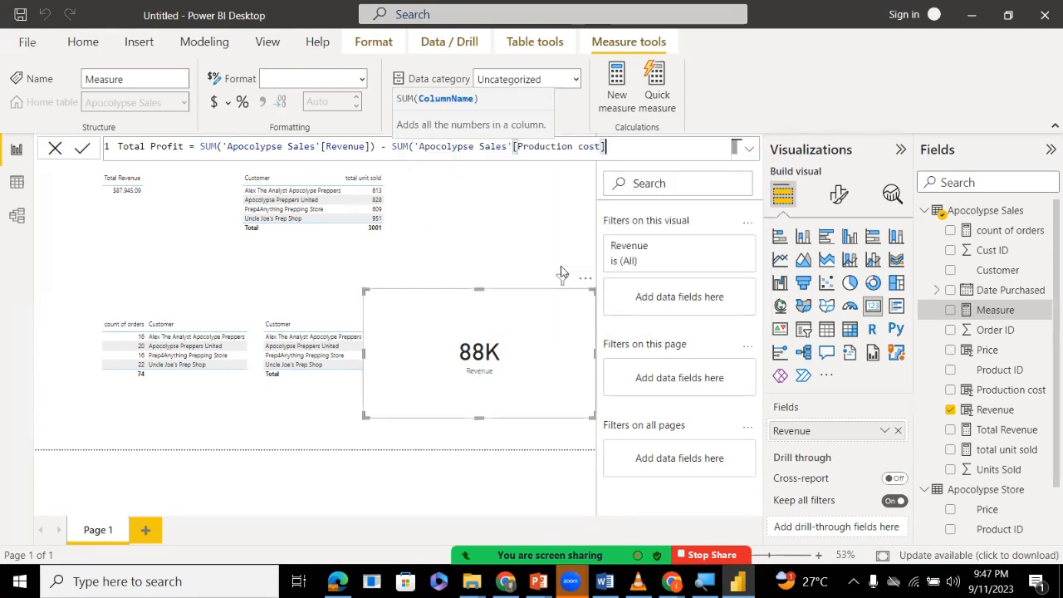
{"action": "type", "text": ")"}
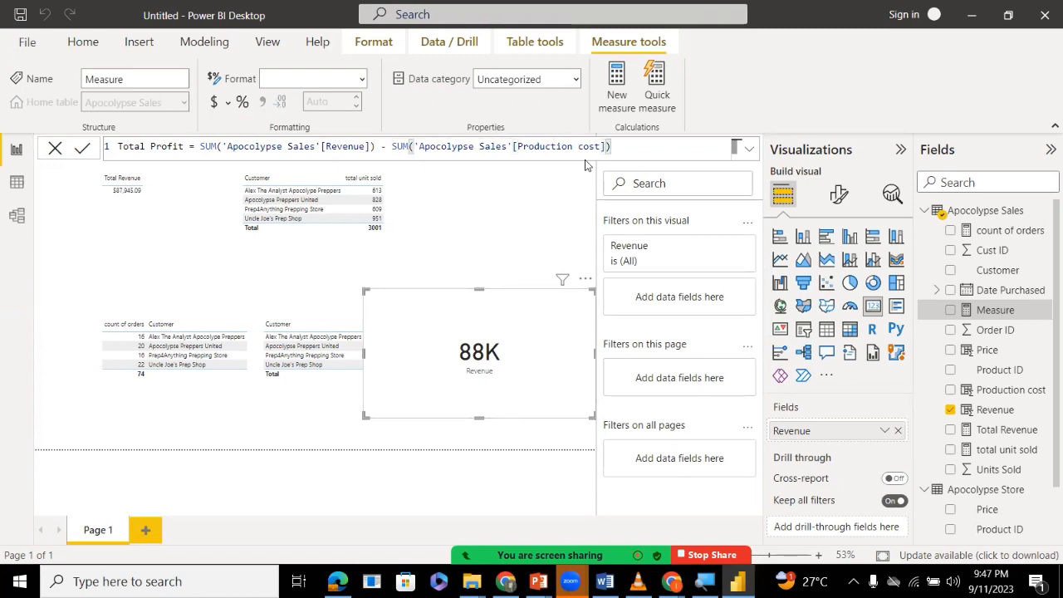
{"action": "key", "text": "Return"}
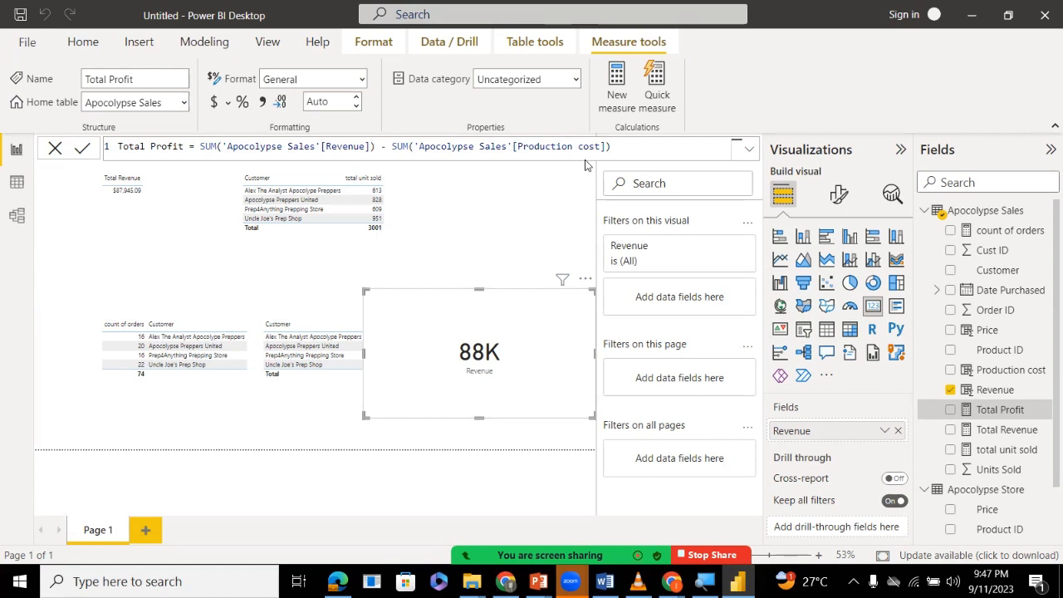
After checking the sales data table, narrow the Revenue card on the report page and replace its field with the Total Profit measure.
{"action": "left_click", "coordinate": [10, 202]}
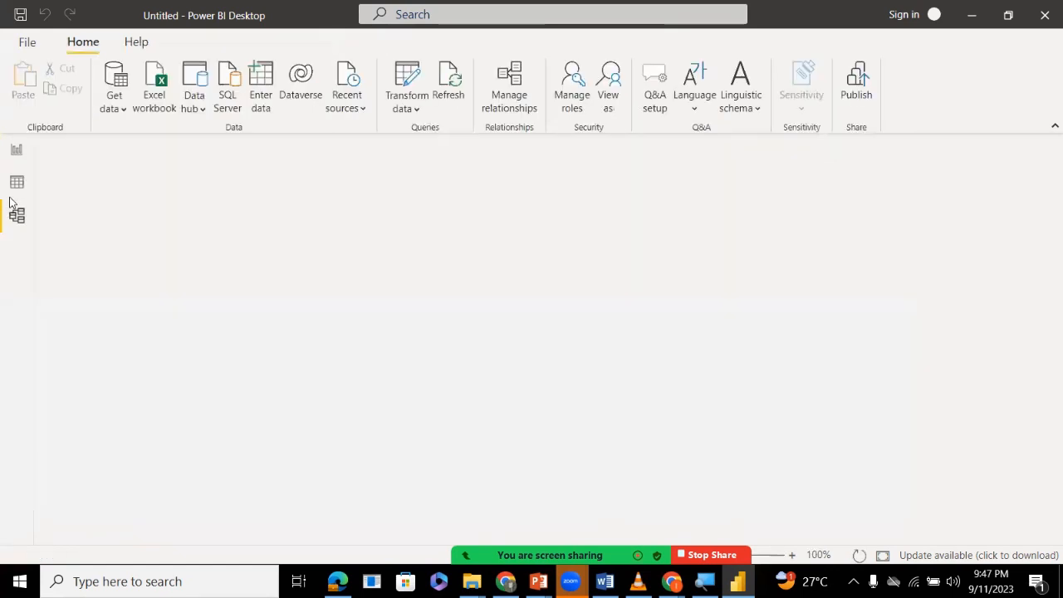
{"action": "left_click", "coordinate": [13, 184]}
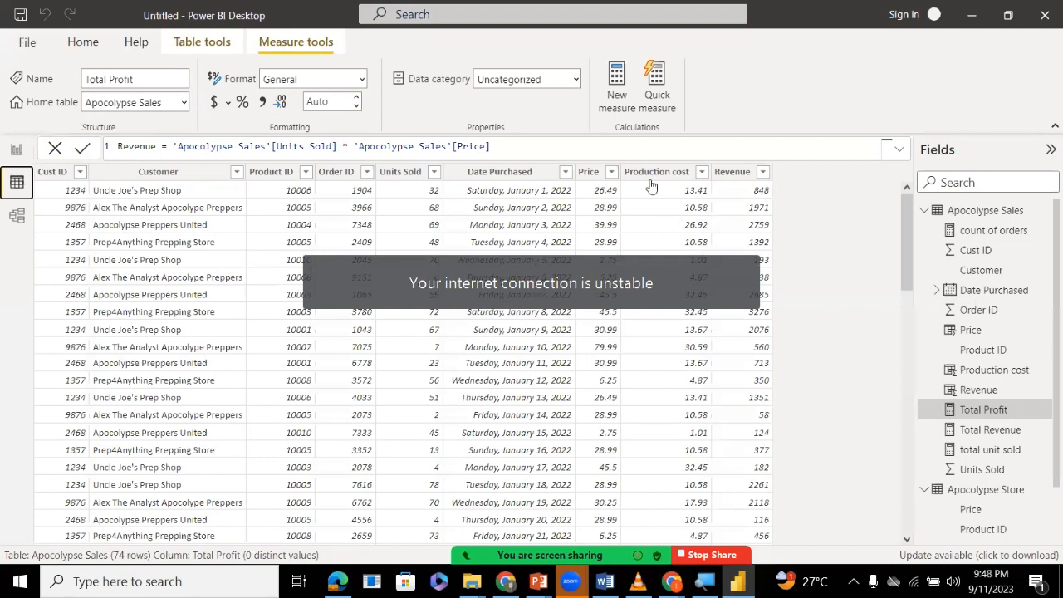
{"action": "left_click", "coordinate": [9, 148]}
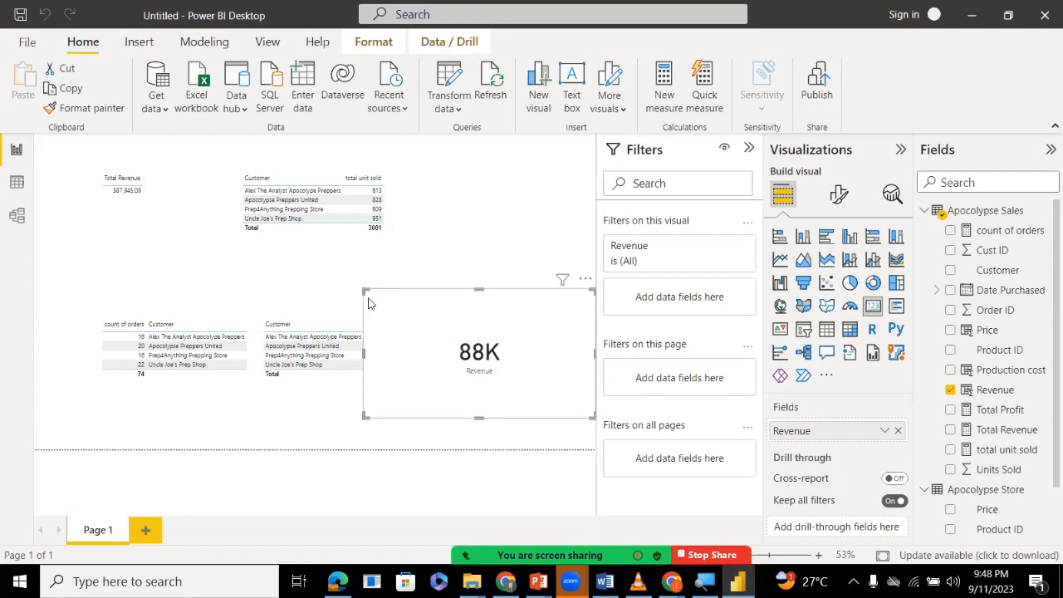
{"action": "left_click_drag", "start_coordinate": [364, 291], "coordinate": [404, 293]}
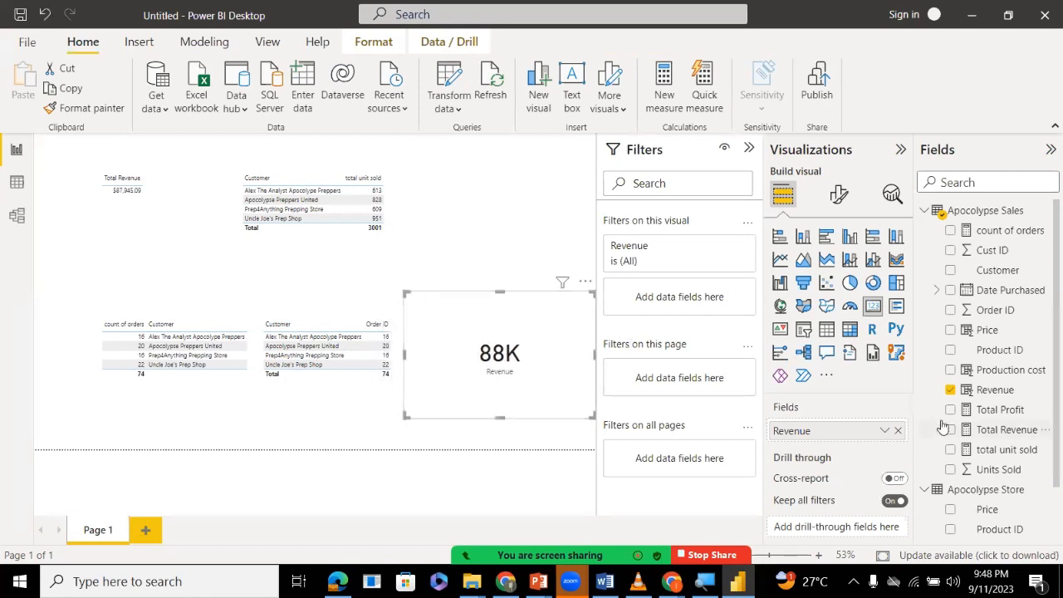
{"action": "left_click_drag", "start_coordinate": [929, 416], "coordinate": [832, 439]}
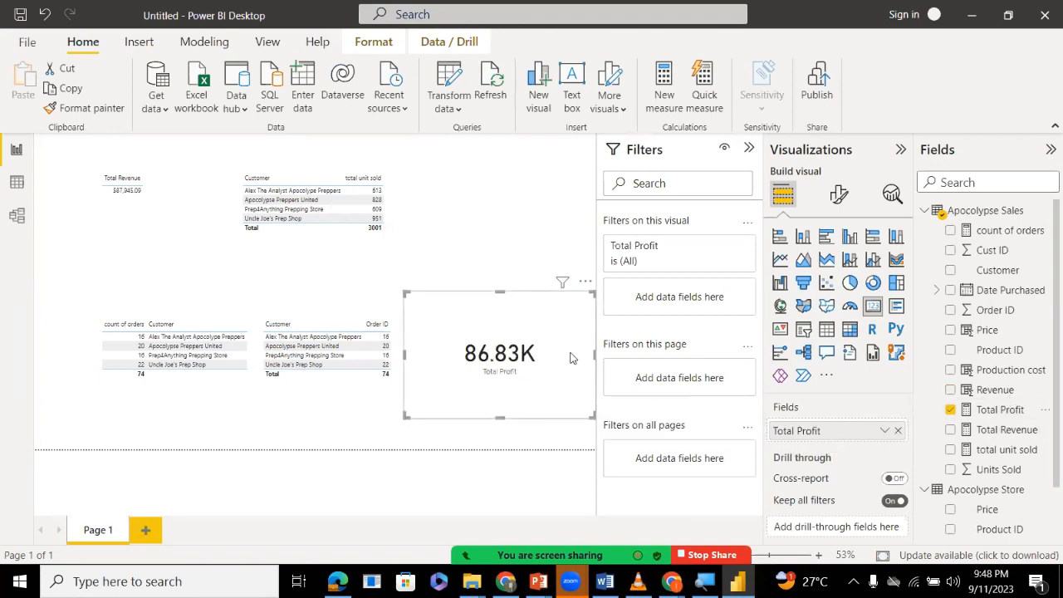
Replace Total Revenue with Total Profit in the single-value table visual and shrink the visual around its content.
{"action": "left_click", "coordinate": [125, 204]}
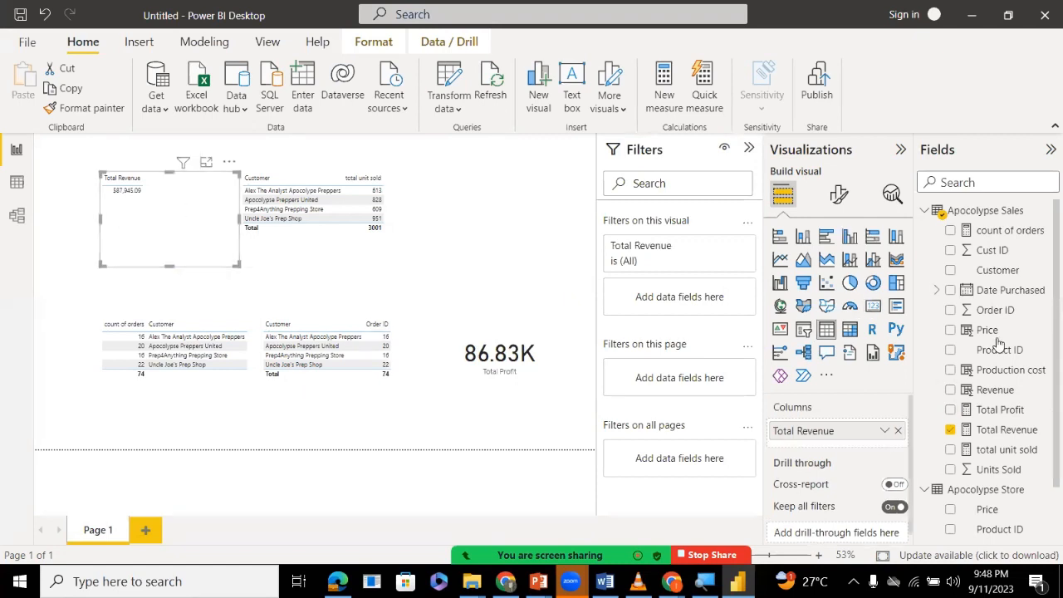
{"action": "left_click", "coordinate": [951, 430]}
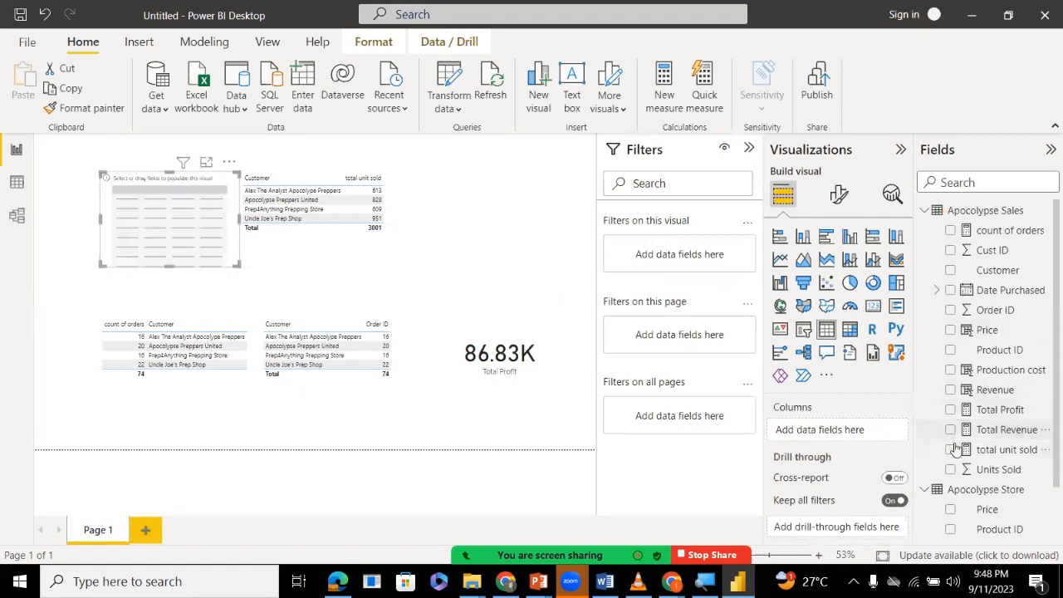
{"action": "left_click_drag", "start_coordinate": [904, 430], "coordinate": [831, 430]}
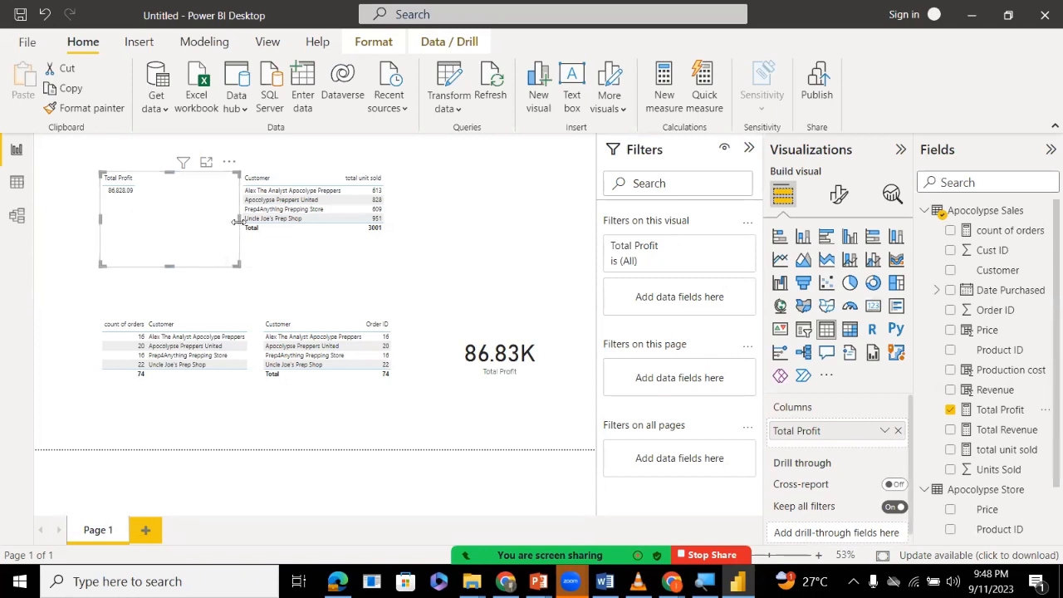
{"action": "left_click_drag", "start_coordinate": [238, 222], "coordinate": [192, 221]}
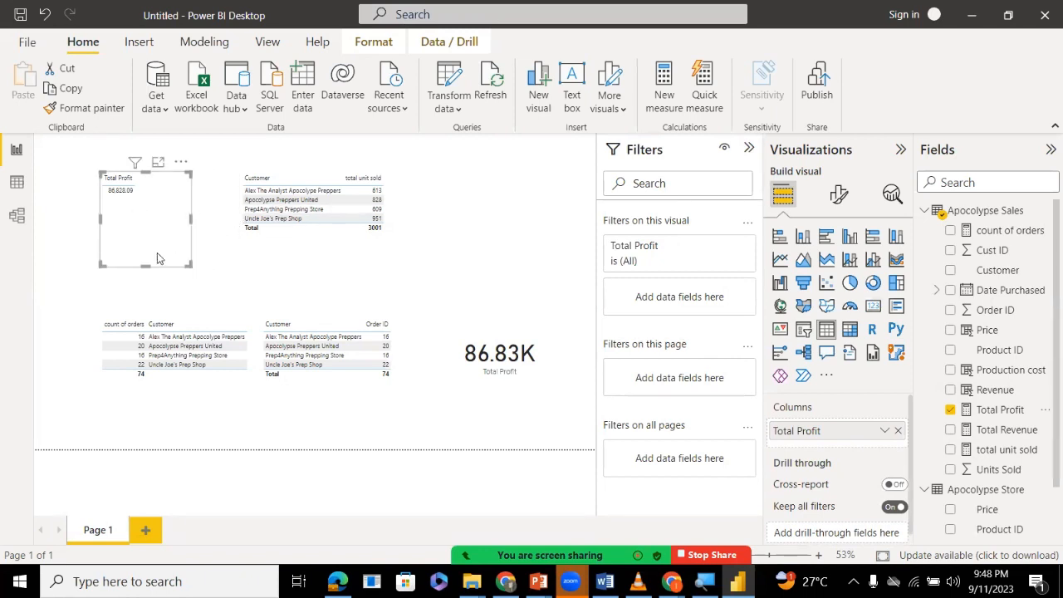
{"action": "left_click_drag", "start_coordinate": [146, 266], "coordinate": [146, 207]}
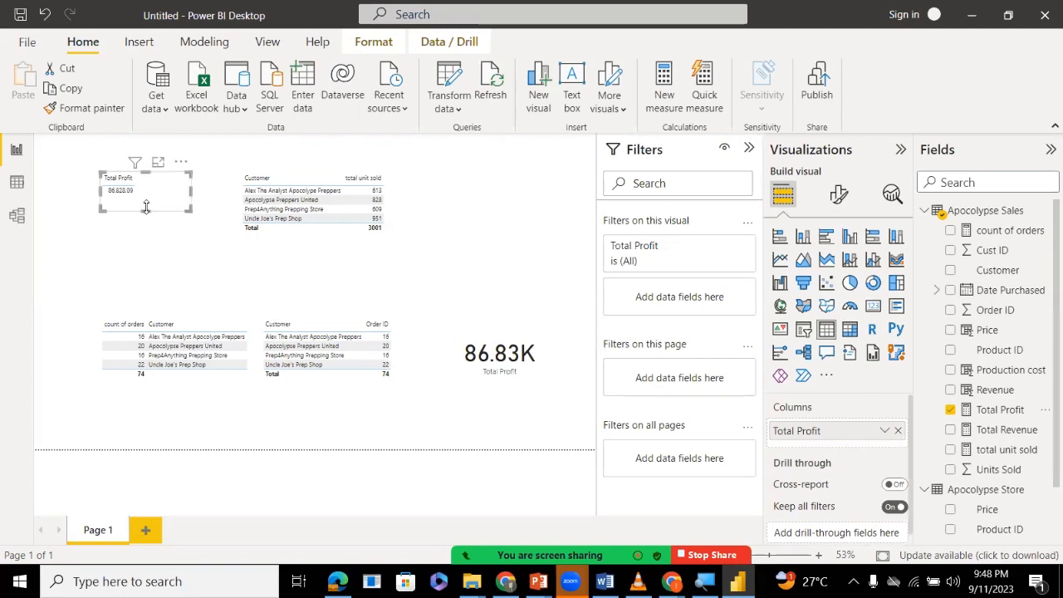
Add a calculated column named profit to the Apocolypse Sales table in the data view.
{"action": "left_click", "coordinate": [17, 183]}
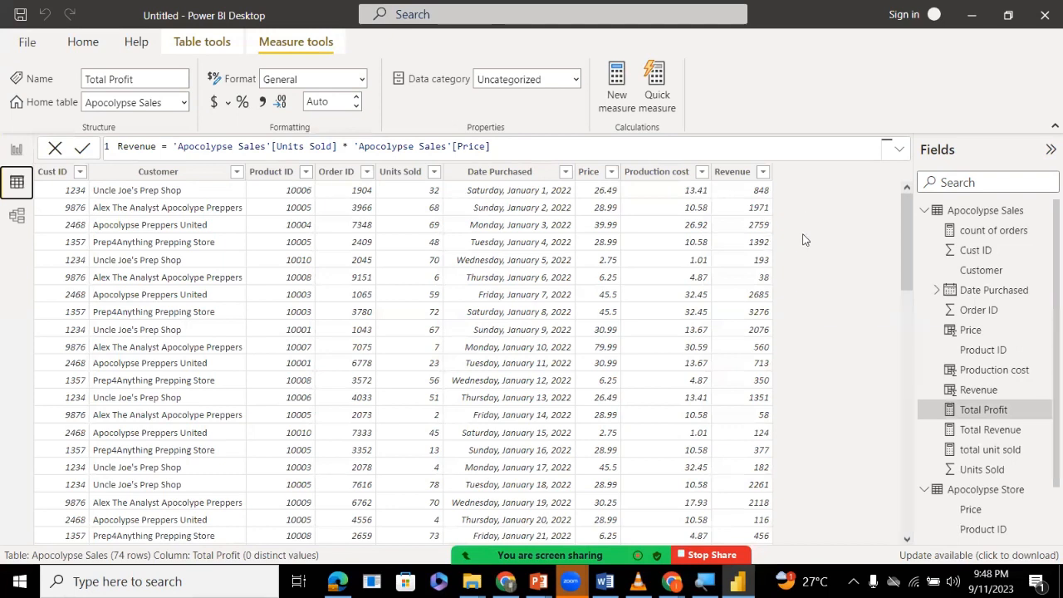
{"action": "right_click", "coordinate": [977, 214]}
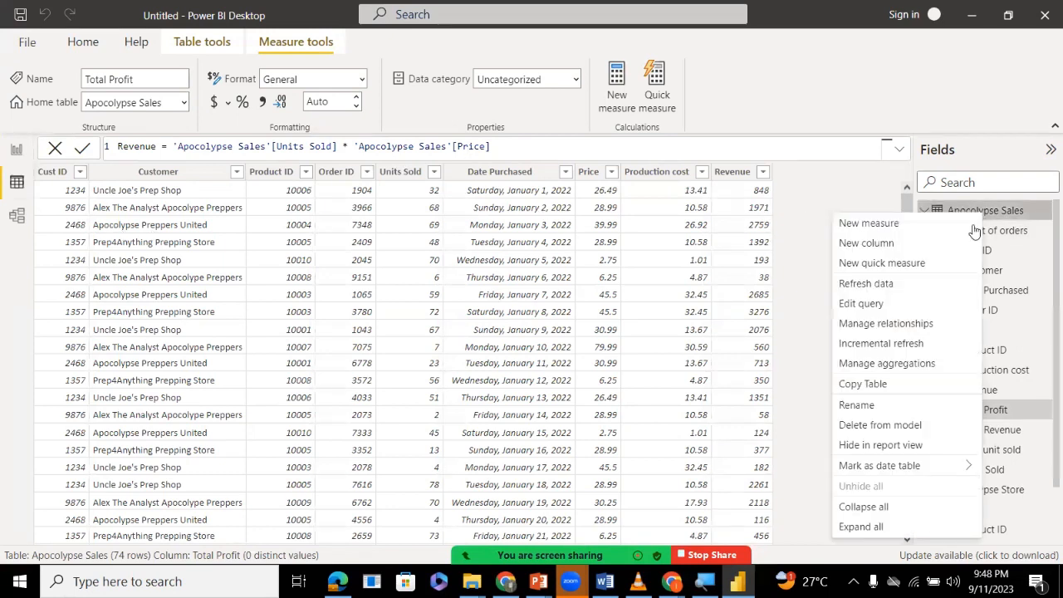
{"action": "left_click", "coordinate": [868, 241]}
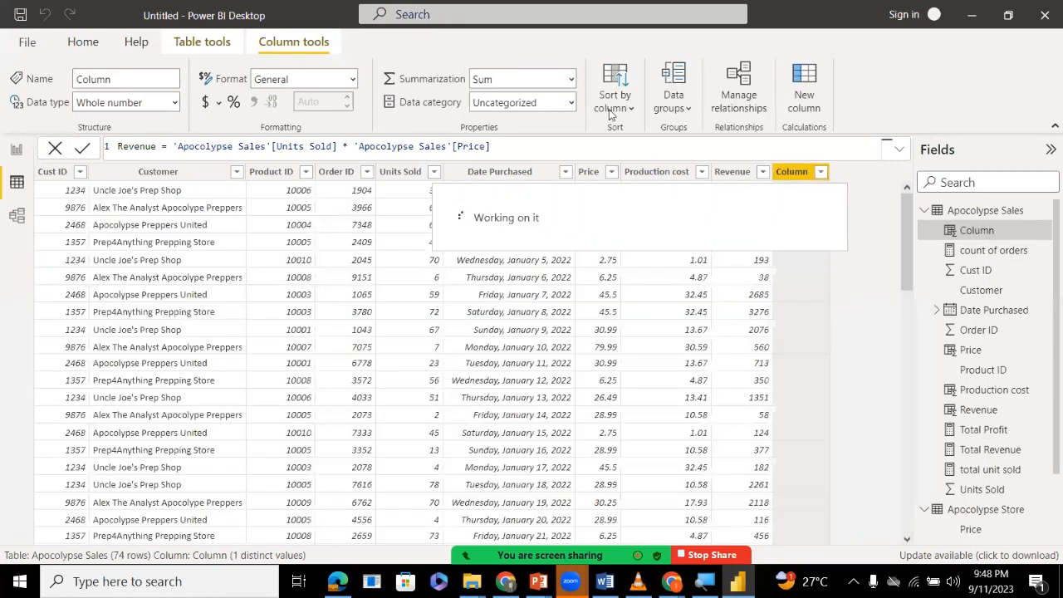
{"action": "left_click_drag", "start_coordinate": [118, 146], "coordinate": [146, 148]}
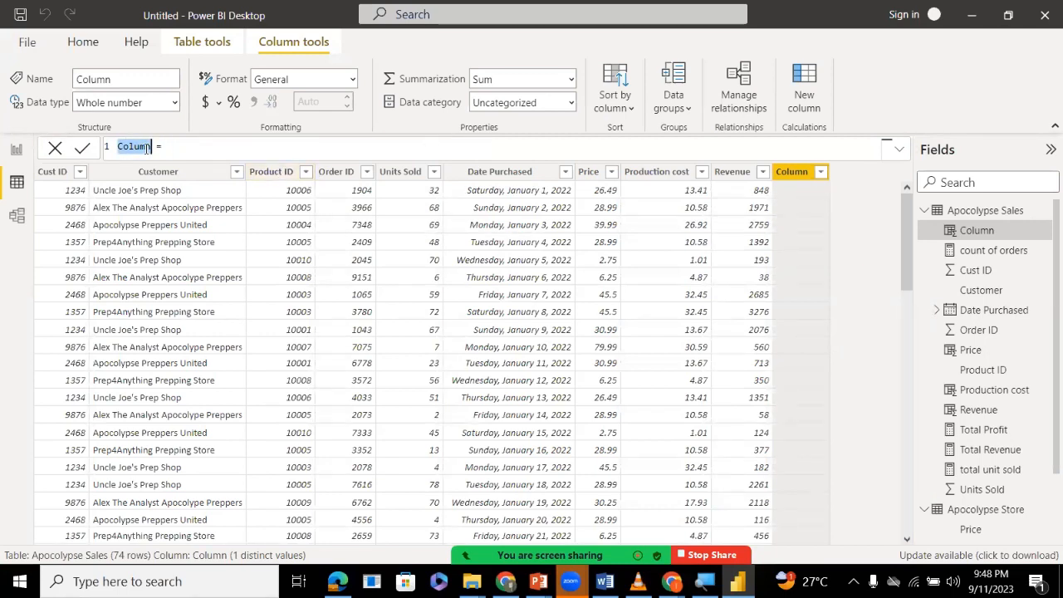
{"action": "type", "text": "pr"}
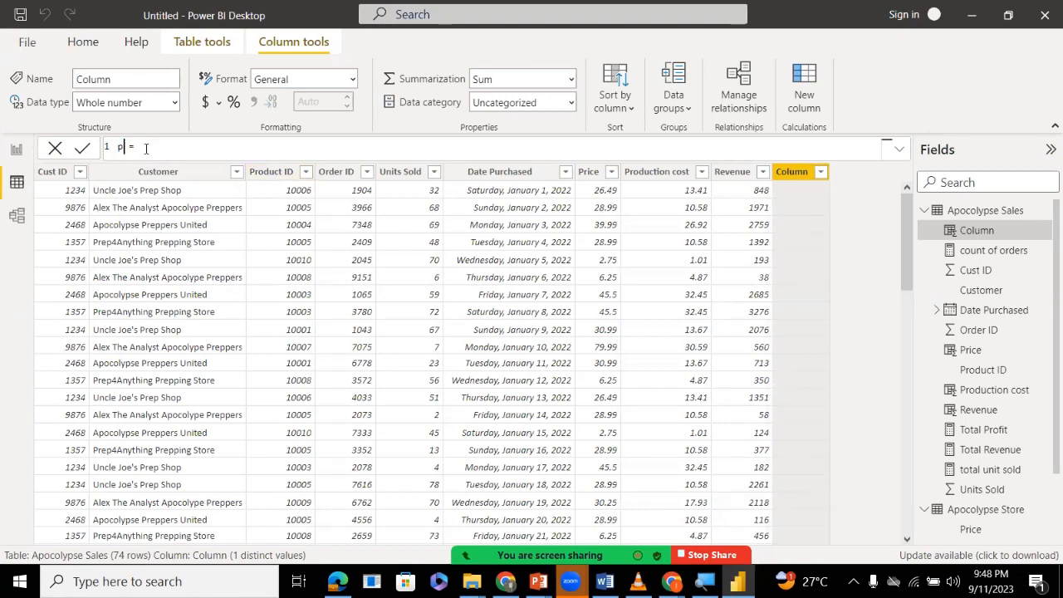
{"action": "type", "text": "ofit = "}
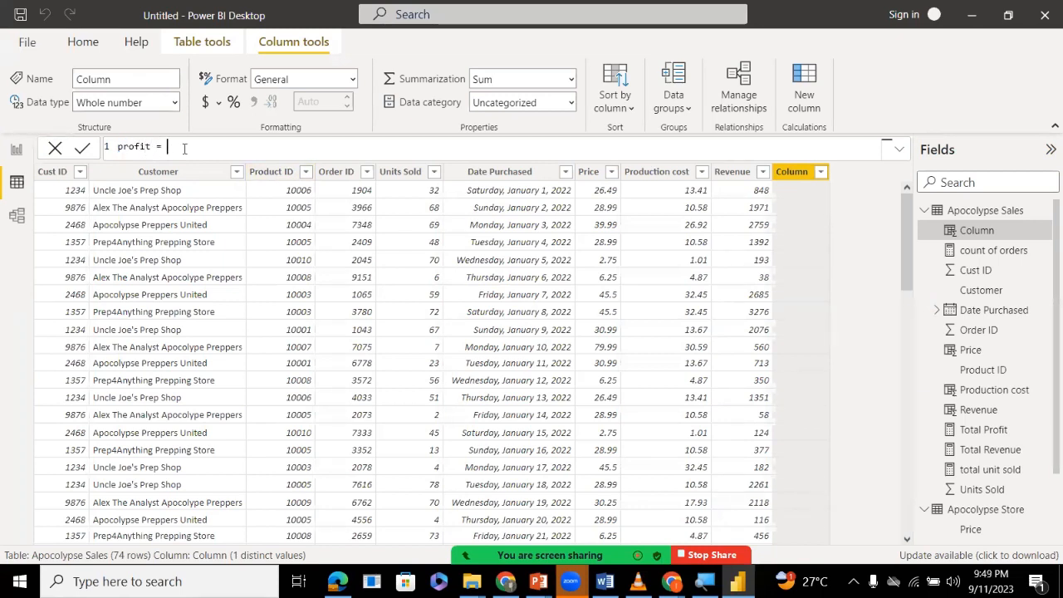
{"action": "type", "text": "rev"}
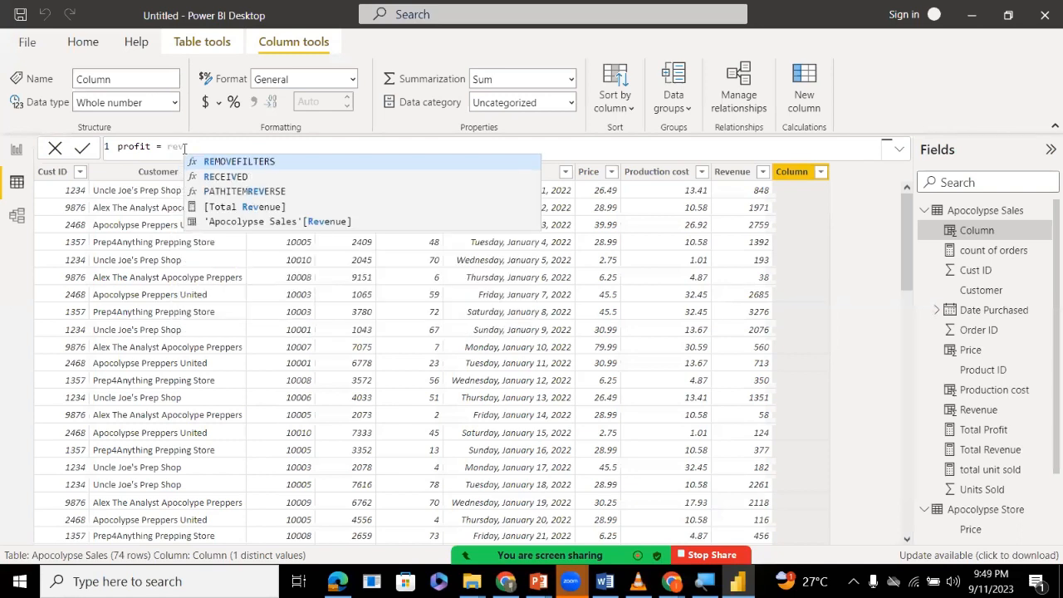
Begin the profit column's formula with 'Apocolypse Sales'[Revenue].
{"action": "key", "text": "Down"}
{"action": "key", "text": "Down"}
{"action": "key", "text": "Down"}
{"action": "key", "text": "Tab"}
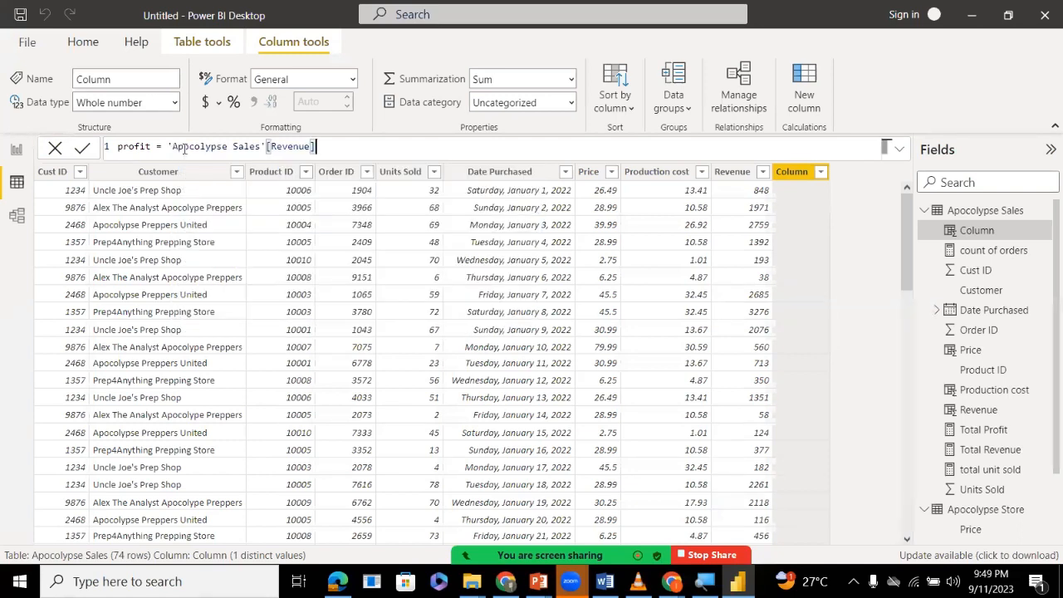
Subtract 'Apocolypse Sales'[Production cost] in the profit formula, commit the column and return to the report page.
{"action": "type", "text": "- pri"}
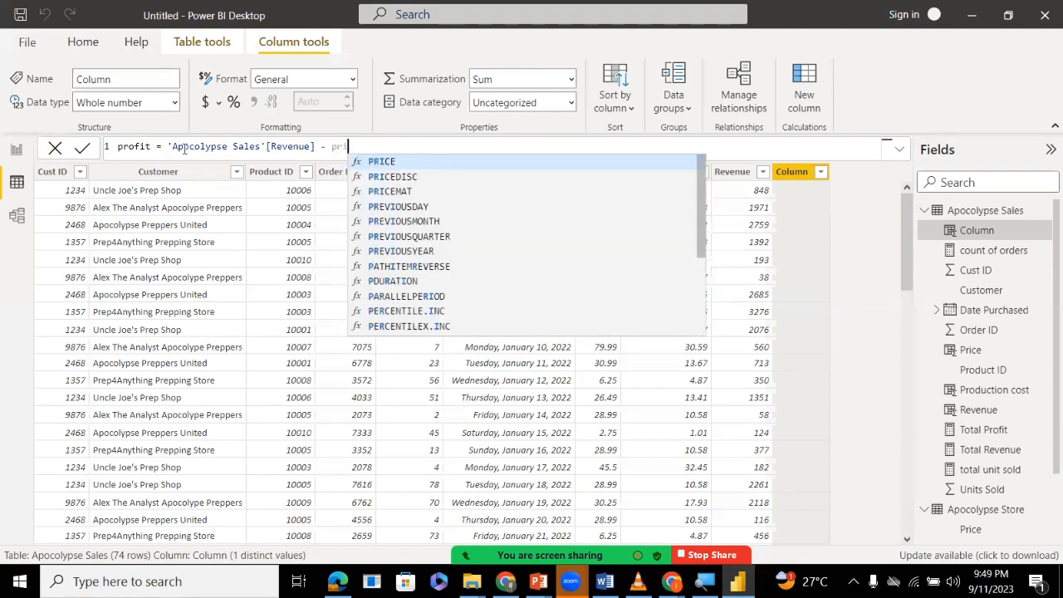
{"action": "key", "text": "BackSpace"}
{"action": "type", "text": "o"}
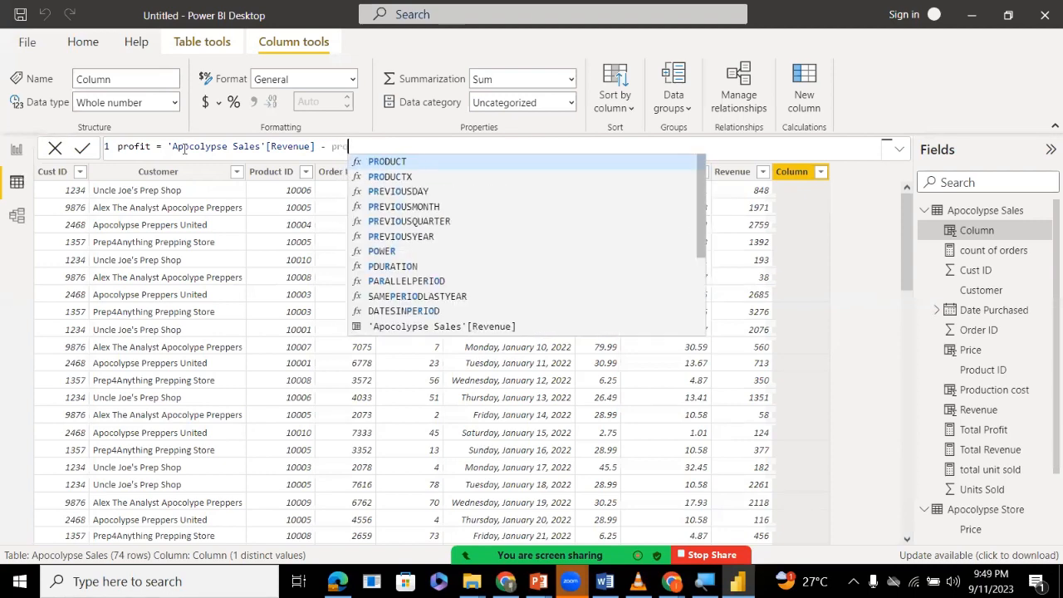
{"action": "type", "text": "du"}
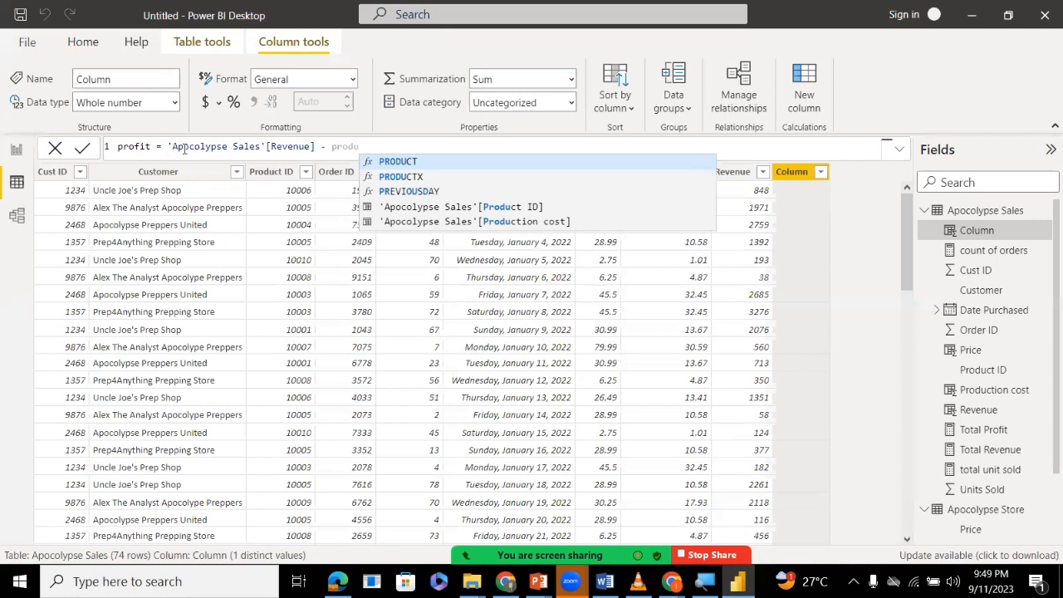
{"action": "key", "text": "Down"}
{"action": "key", "text": "Down"}
{"action": "key", "text": "Down"}
{"action": "key", "text": "Down"}
{"action": "key", "text": "Tab"}
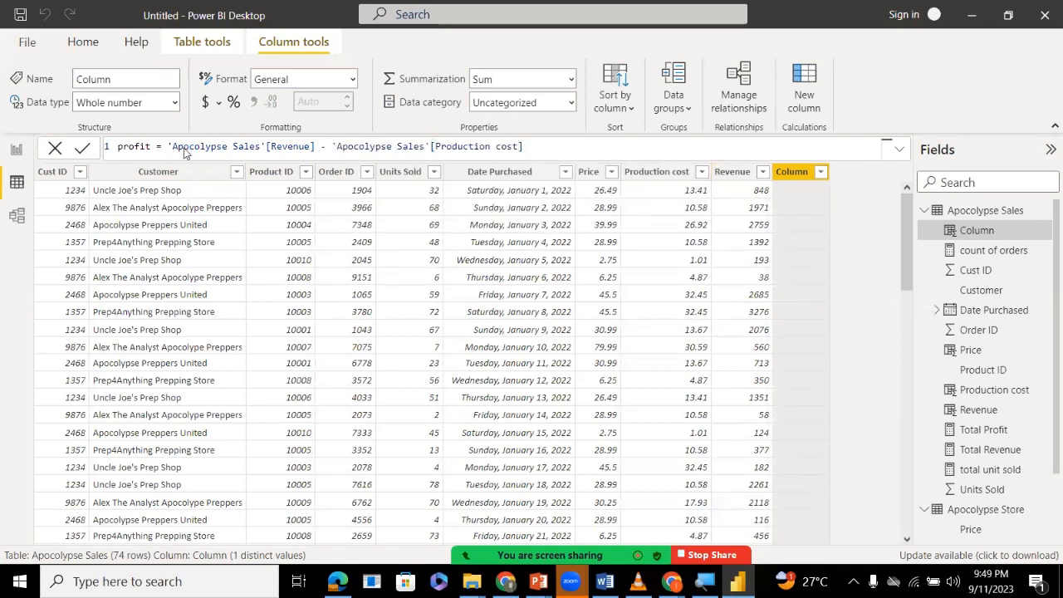
{"action": "key", "text": "Return"}
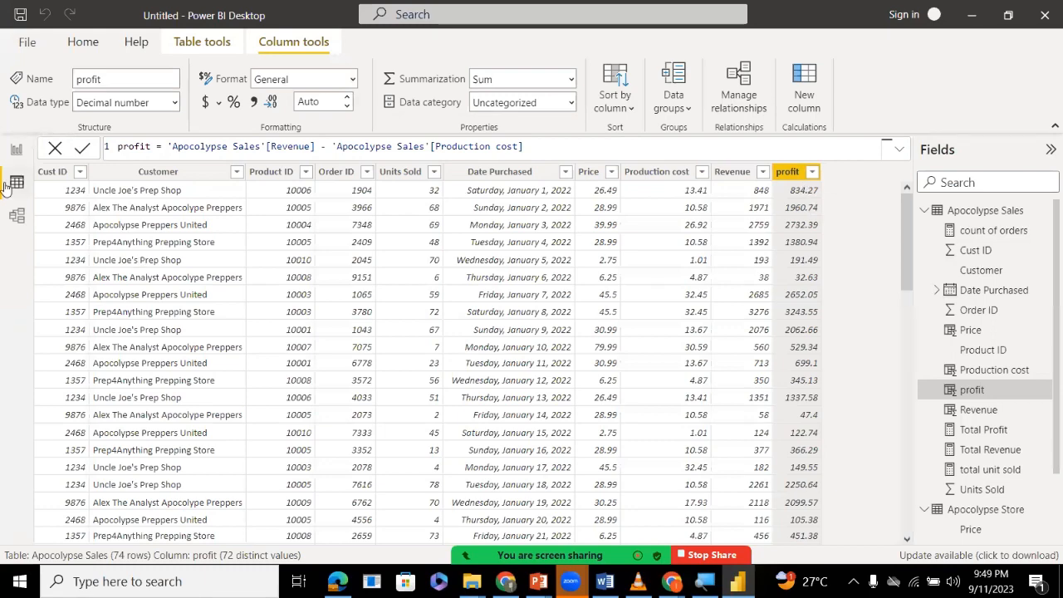
{"action": "left_click", "coordinate": [12, 157]}
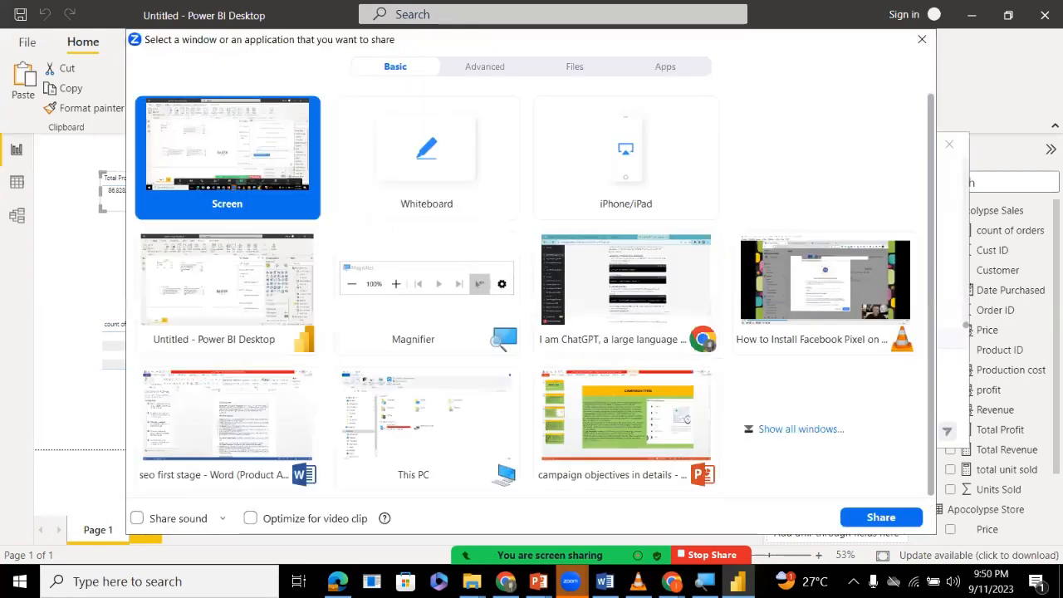
View the raised hand in the Zoom meeting's participants list, and minimize the list.
{"action": "left_click", "coordinate": [923, 39]}
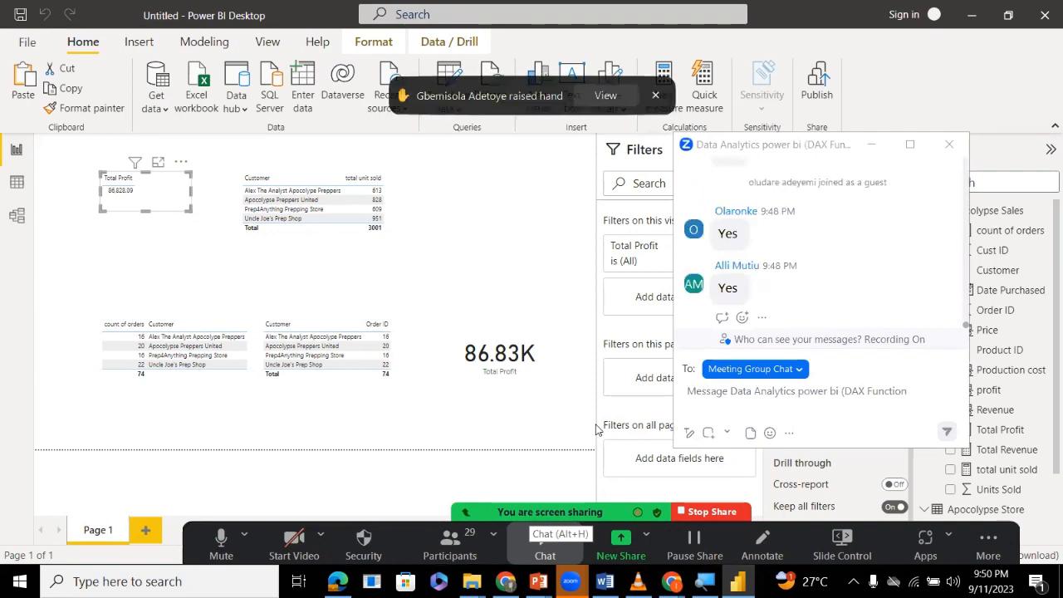
{"action": "left_click", "coordinate": [605, 95]}
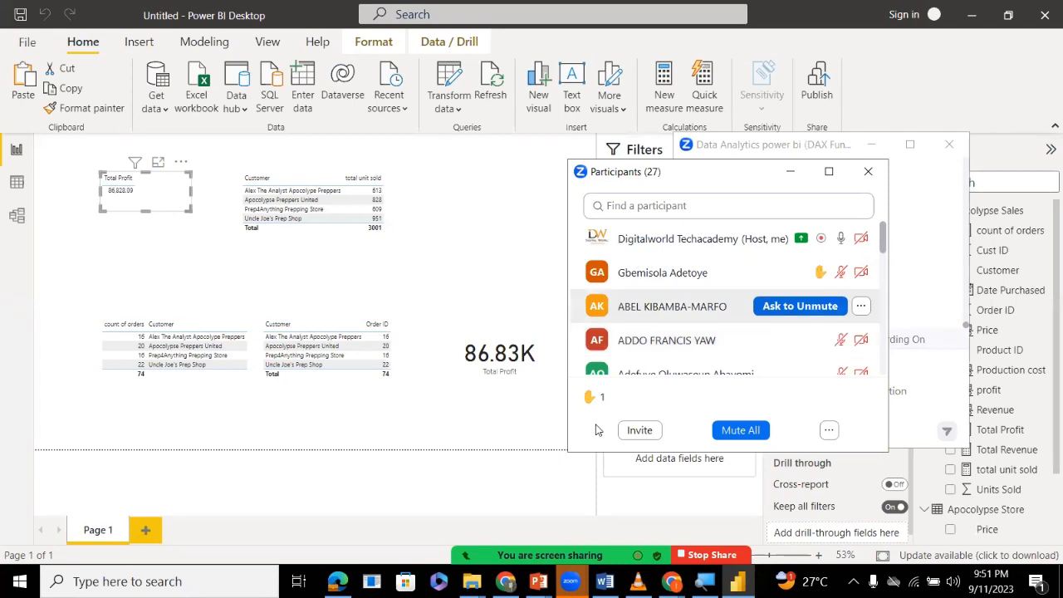
{"action": "mouse_move", "coordinate": [800, 273]}
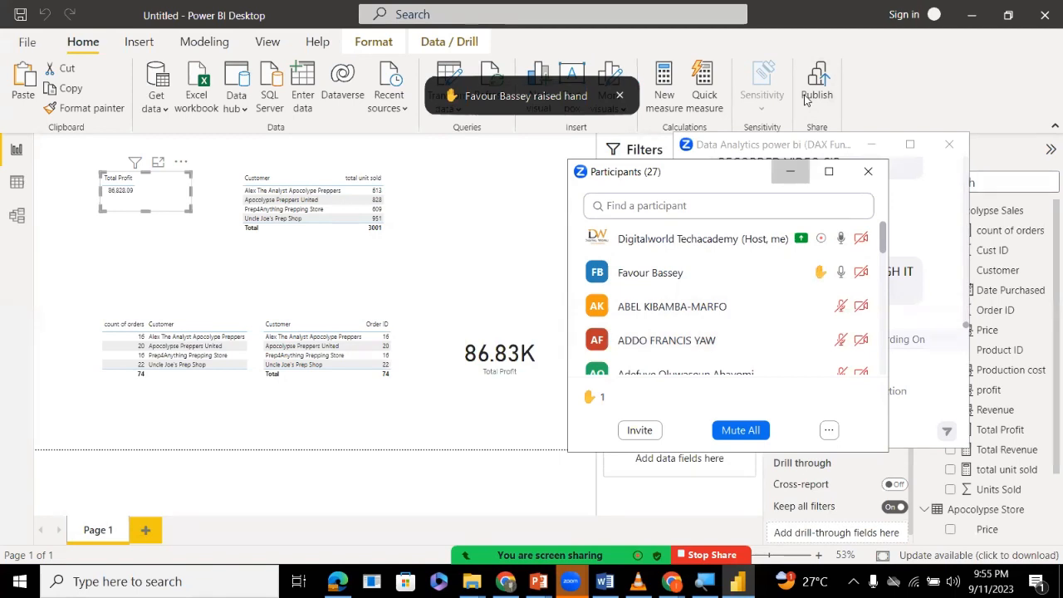
{"action": "left_click", "coordinate": [791, 172]}
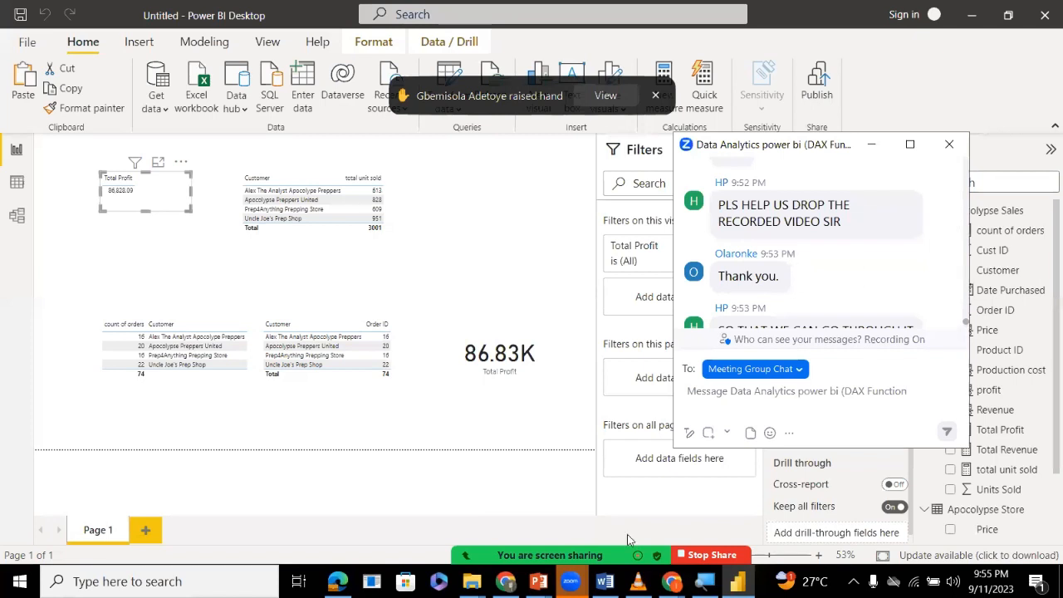
Reopen the Zoom participants list, then bring the meeting group chat forward and read its earlier messages.
{"action": "mouse_move", "coordinate": [628, 540]}
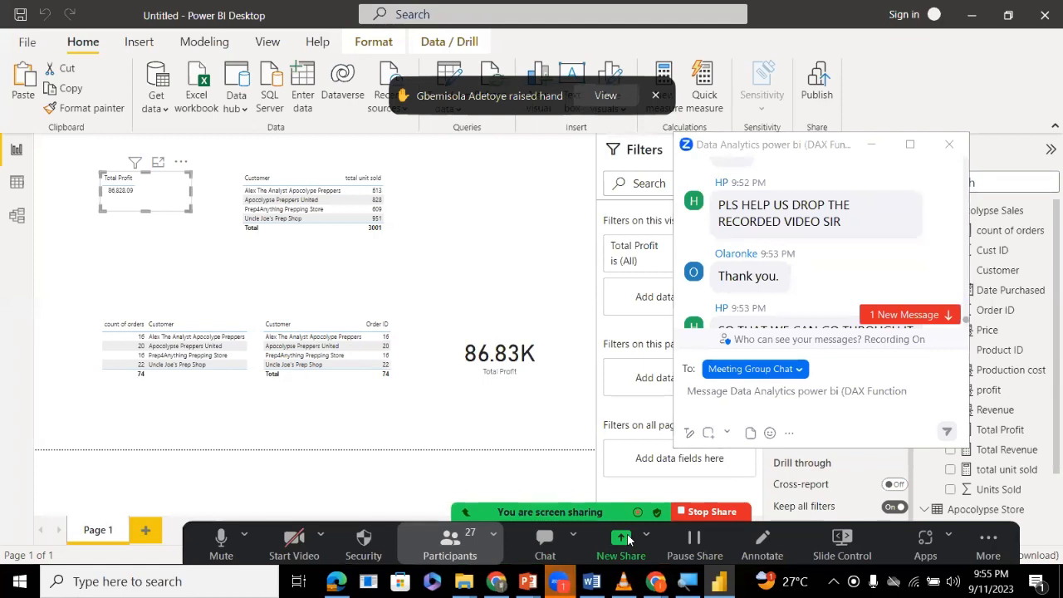
{"action": "left_click", "coordinate": [449, 544]}
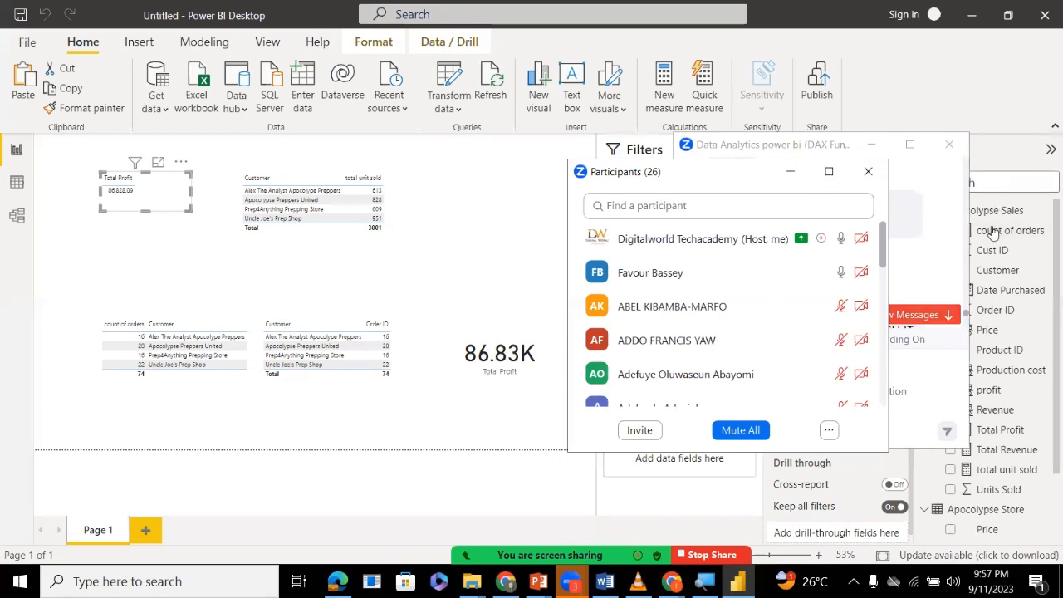
{"action": "key", "text": "alt+Tab"}
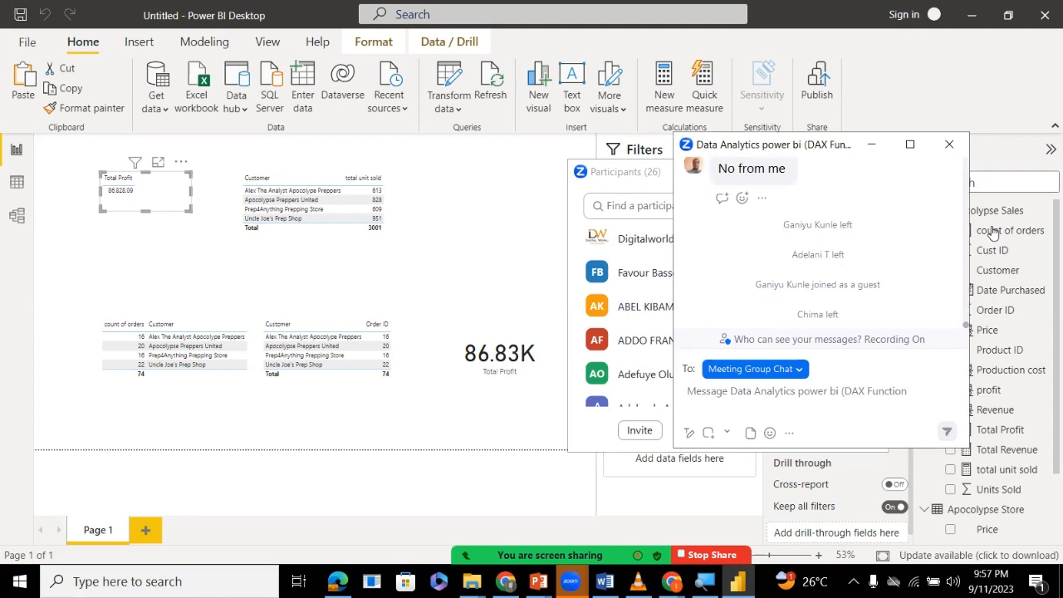
{"action": "scroll", "coordinate": [821, 249], "scroll_direction": "up", "scroll_amount": 3}
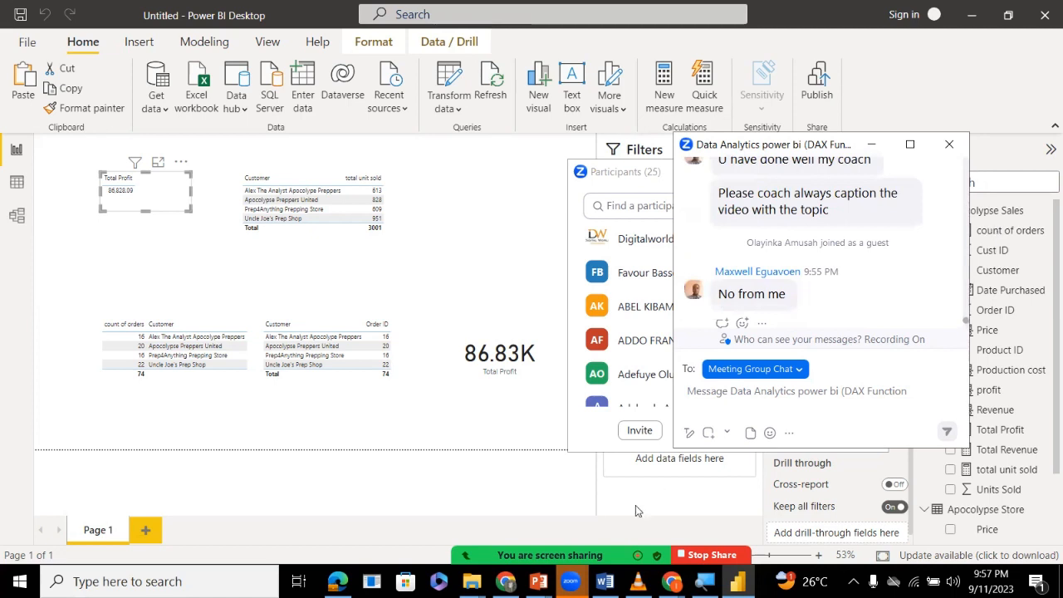
{"action": "mouse_move", "coordinate": [638, 511]}
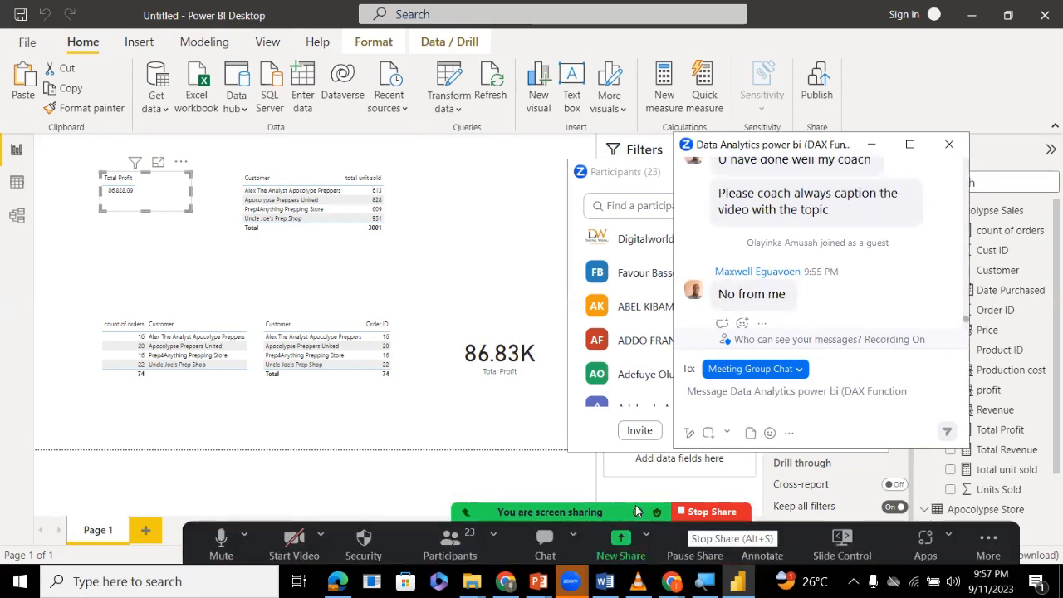